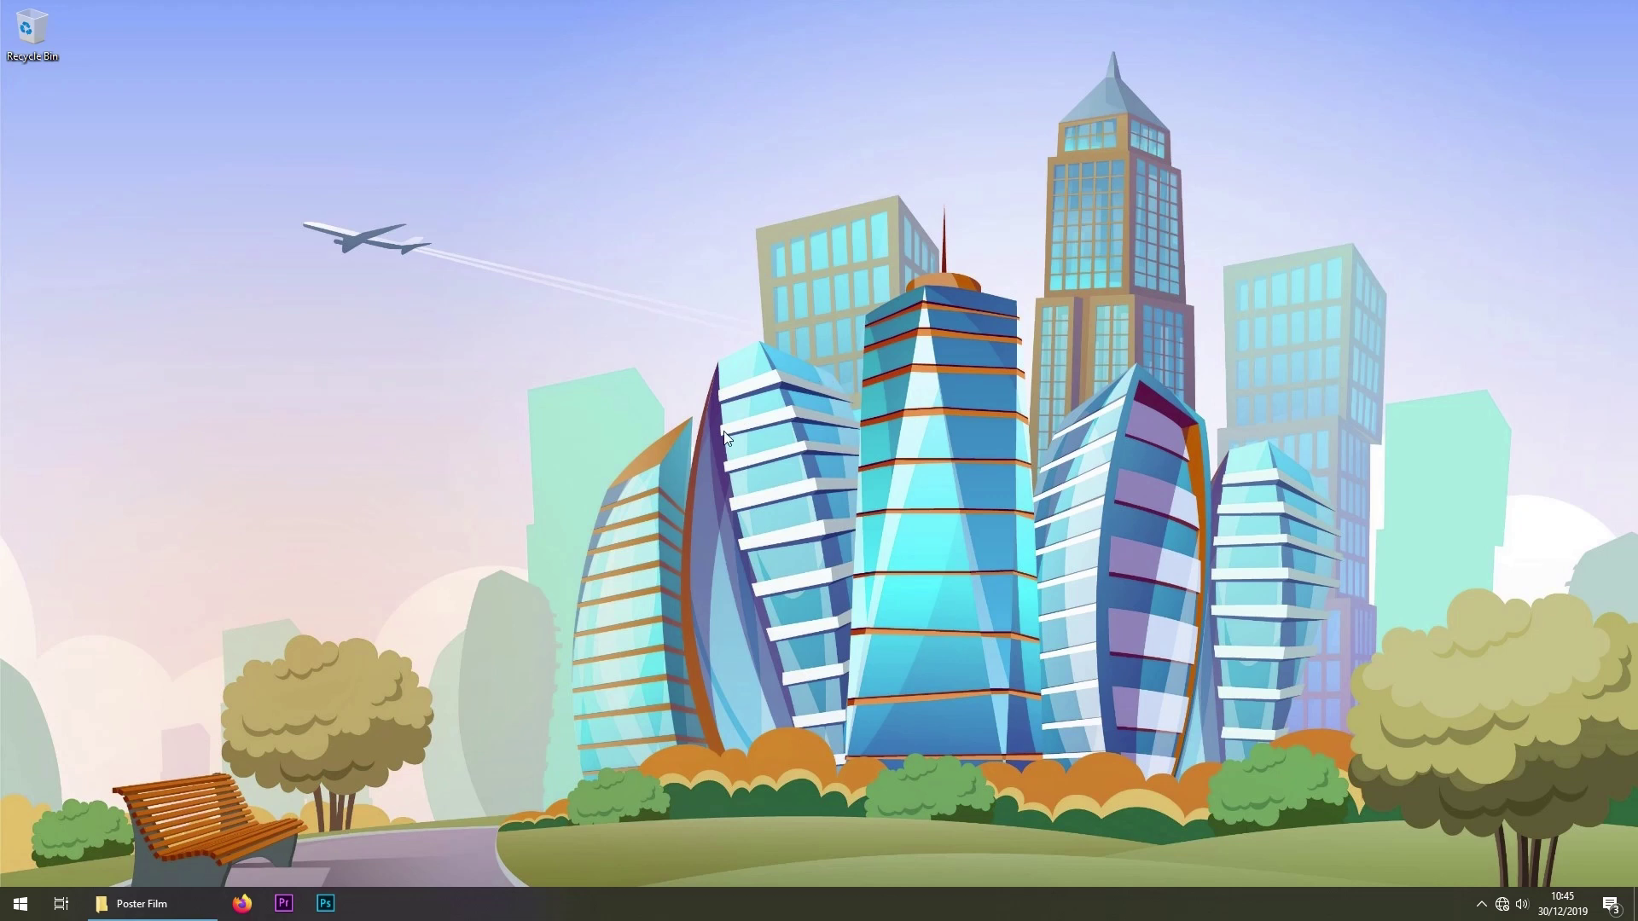
Bring up the Poster Film folder and preview the finished THE EXECUTOR poster
left_click(182, 912)
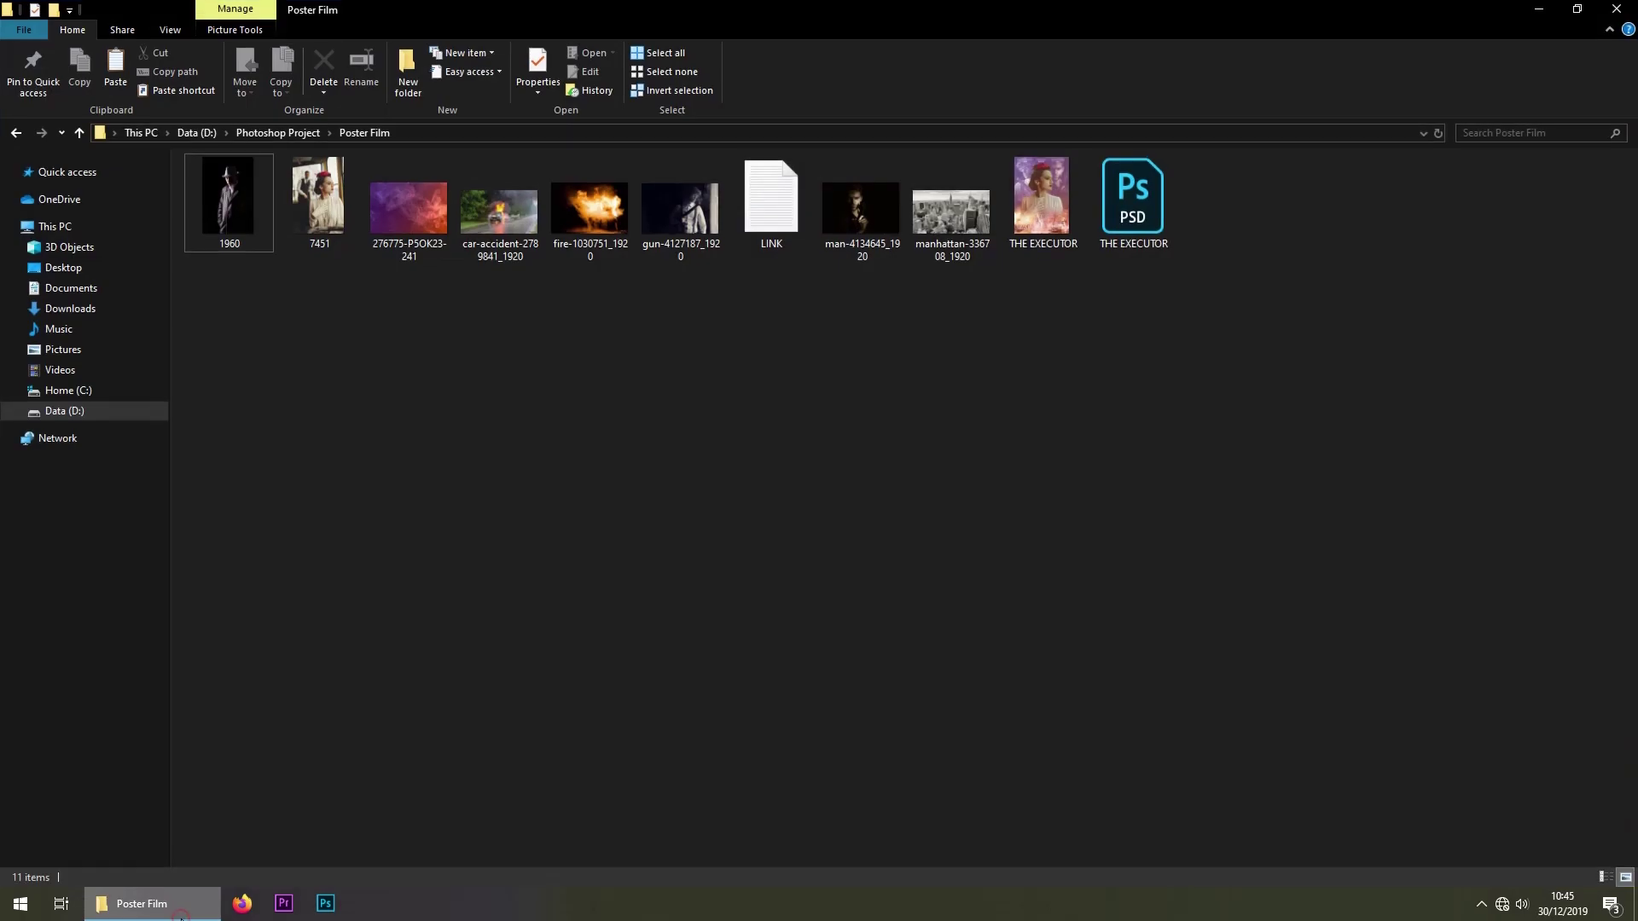
left_click(1048, 201)
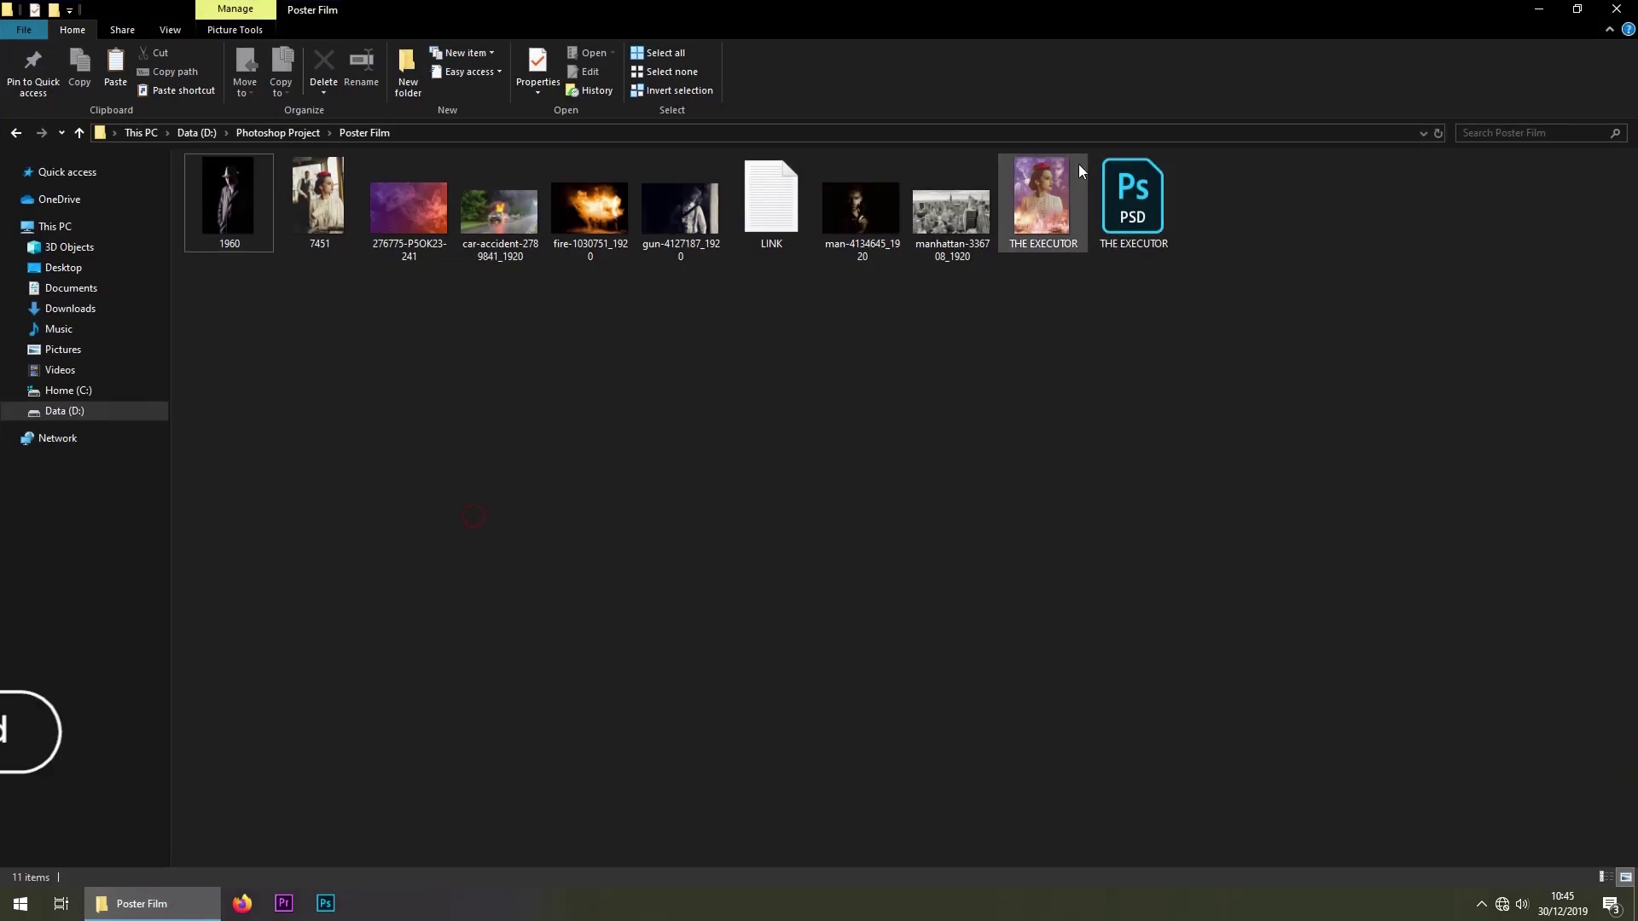
double_click(1049, 202)
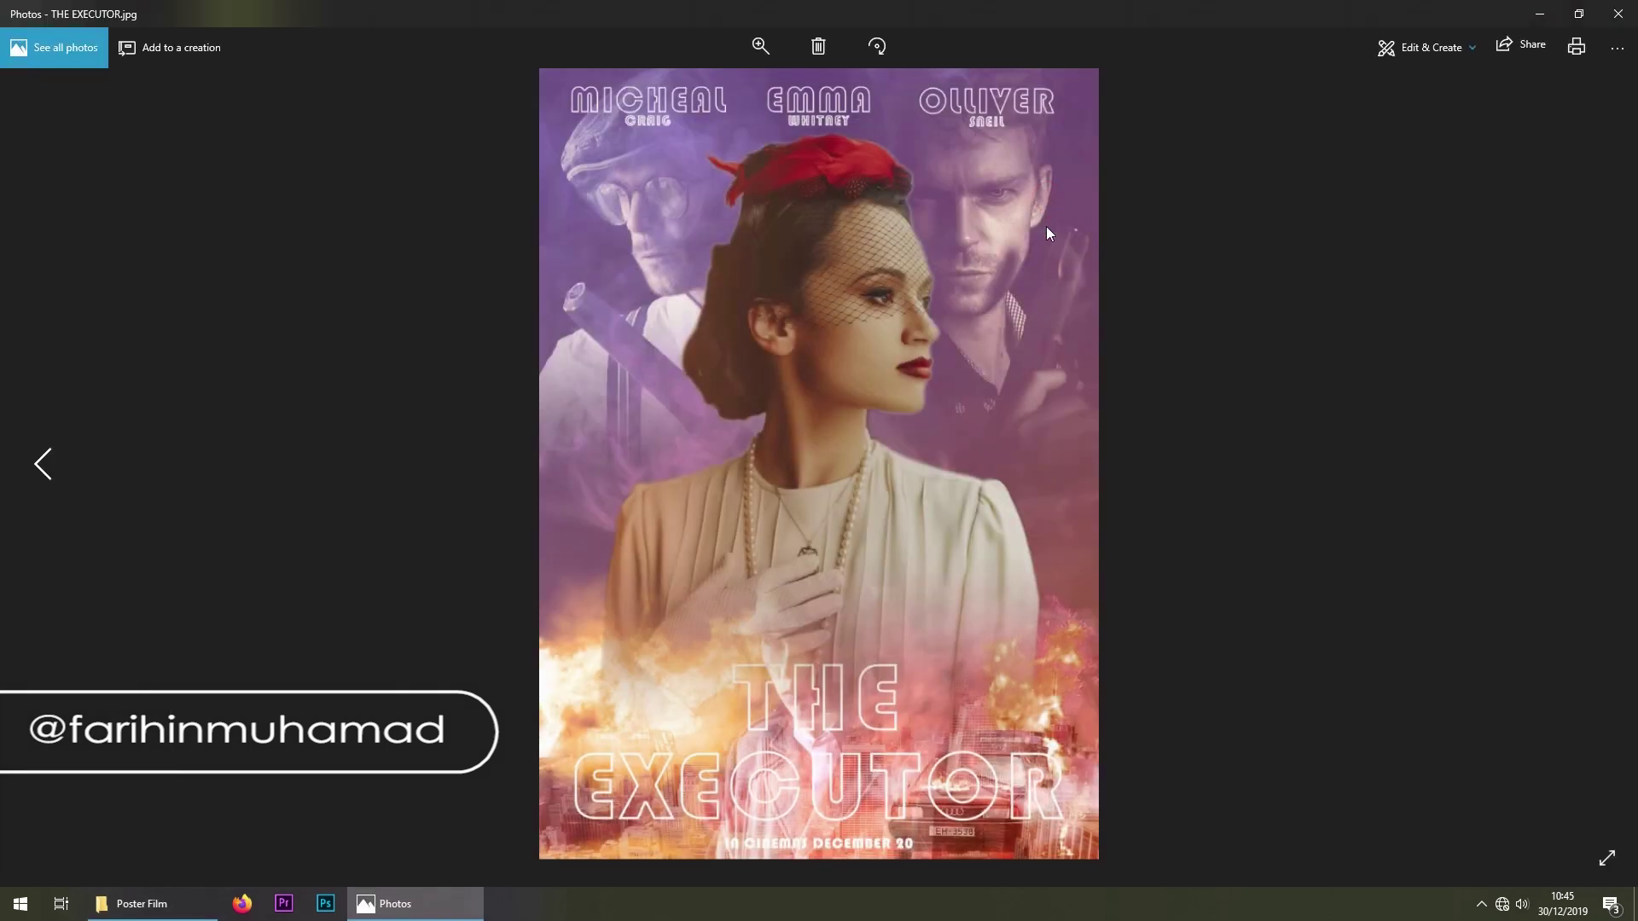
left_click(1618, 13)
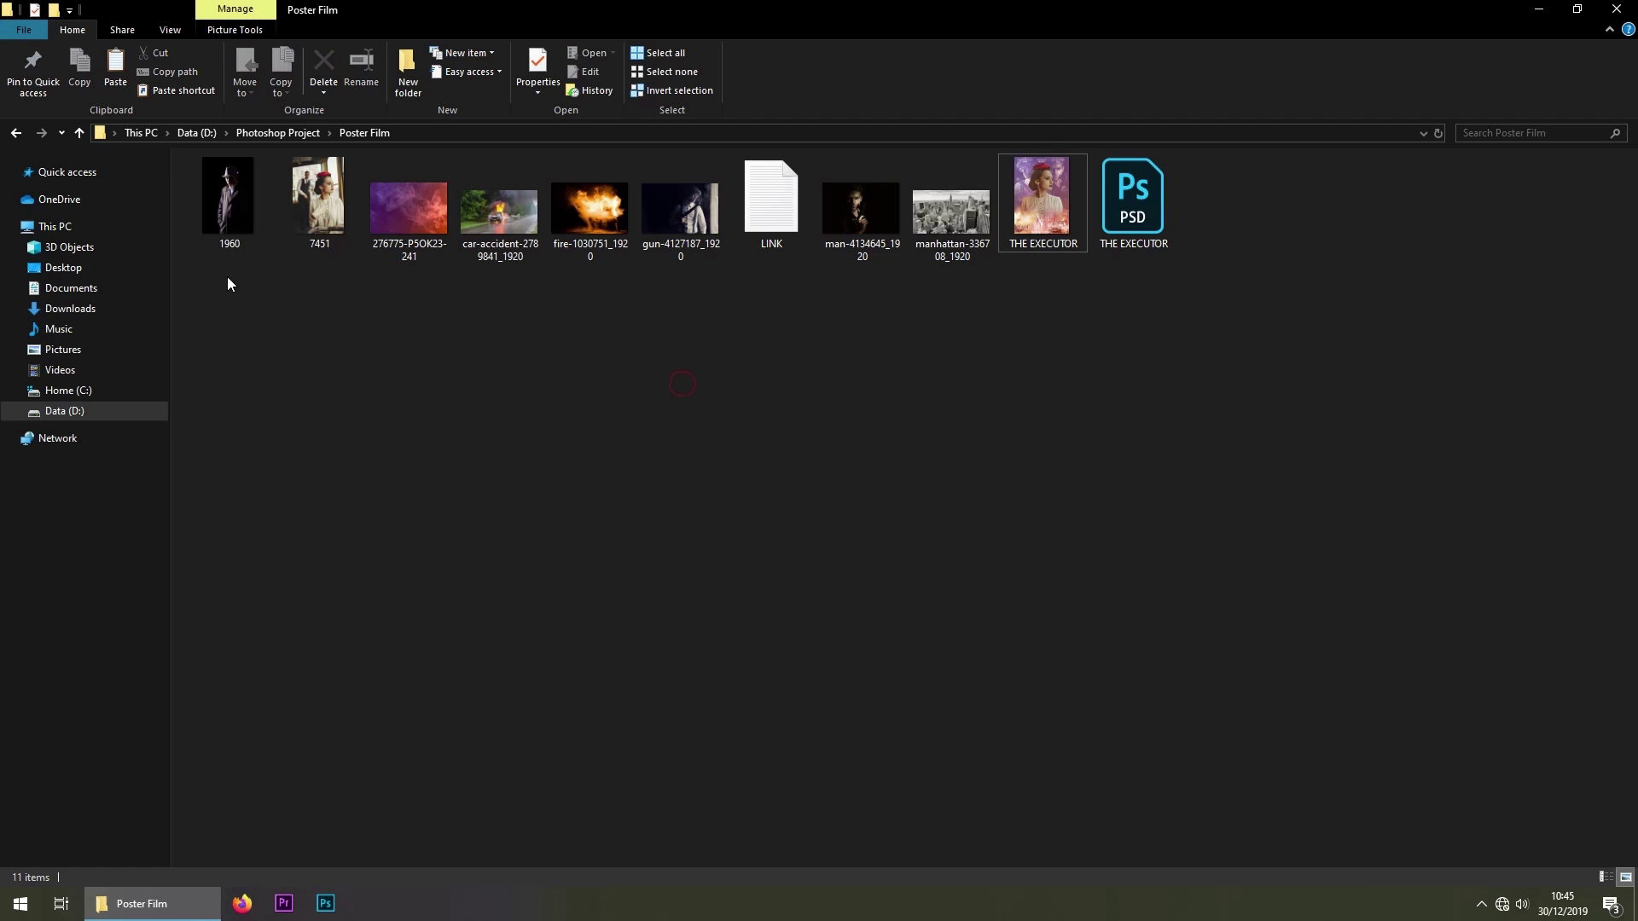
Select the poster's source images in the Poster Film folder, then clear the selection
mouse_move(223, 264)
left_mouse_down()
mouse_move(429, 217)
mouse_move(720, 220)
left_mouse_up()
left_click(853, 220, "ctrl")
left_click(951, 209, "ctrl")
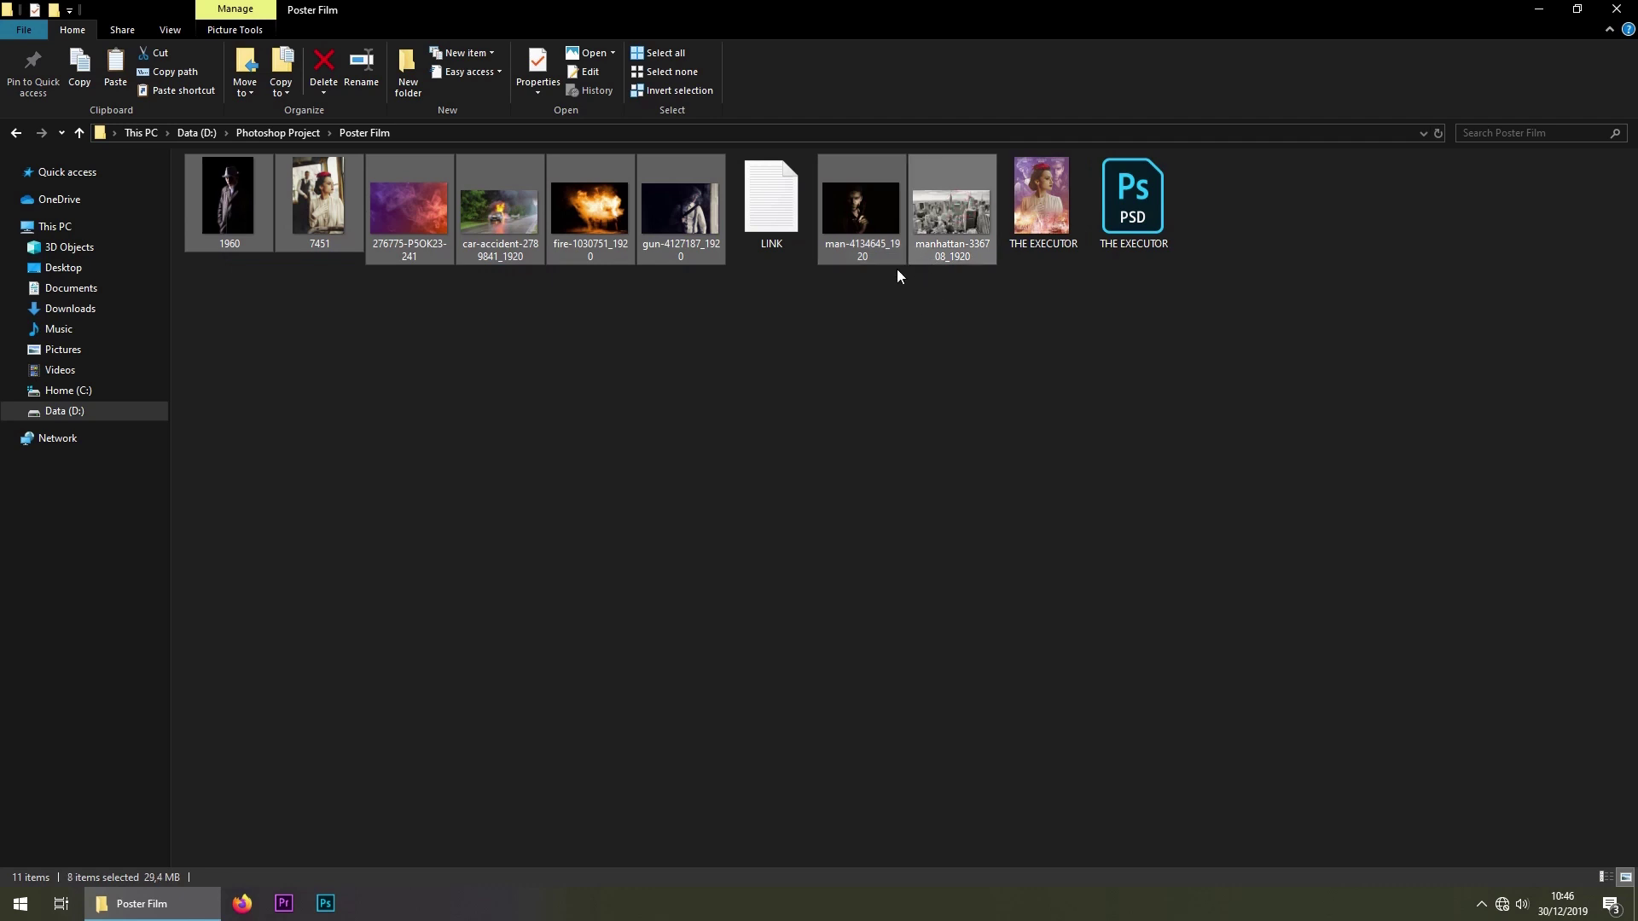
left_click(904, 320)
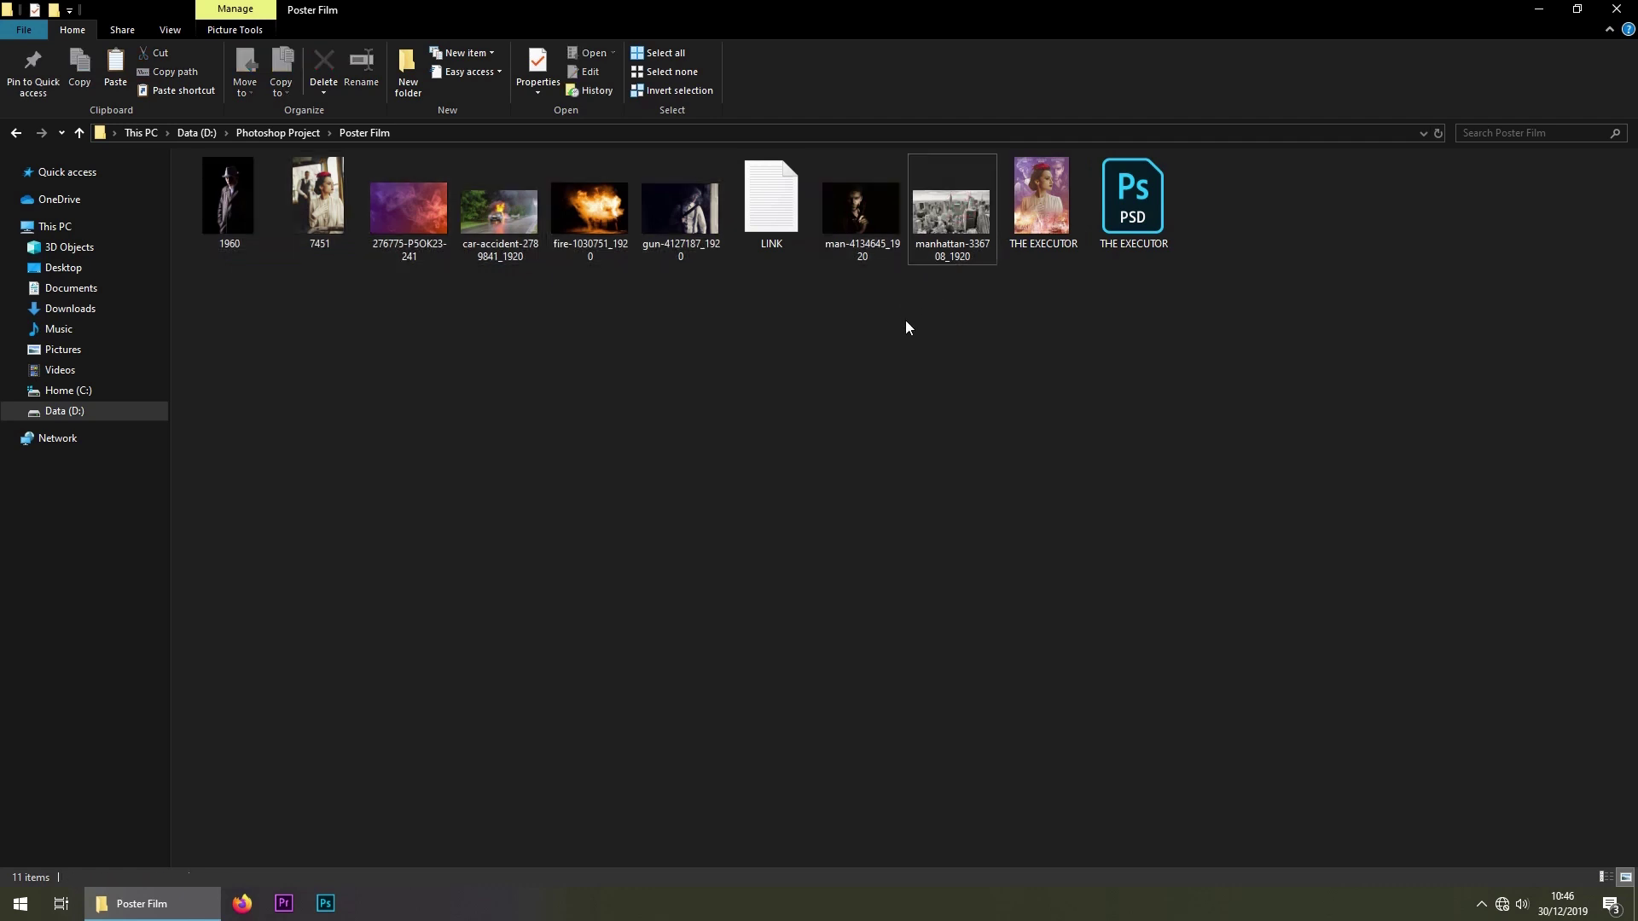
Review the image source links in the LINK notes file, then launch Photoshop
double_click(770, 213)
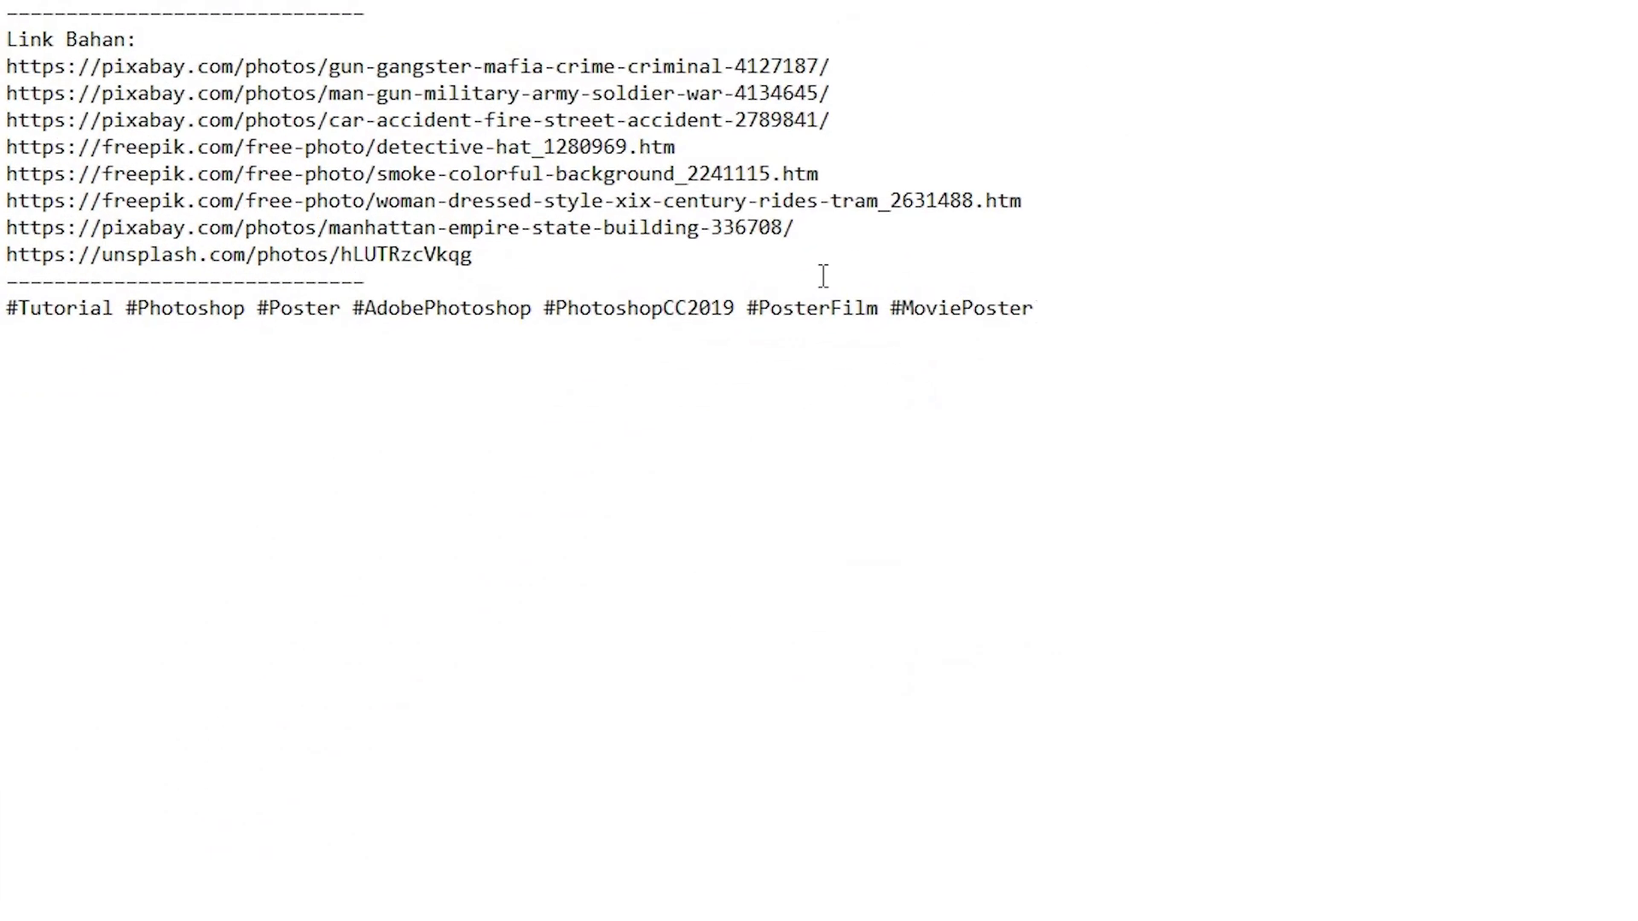
left_click_drag(499, 254, 4, 34)
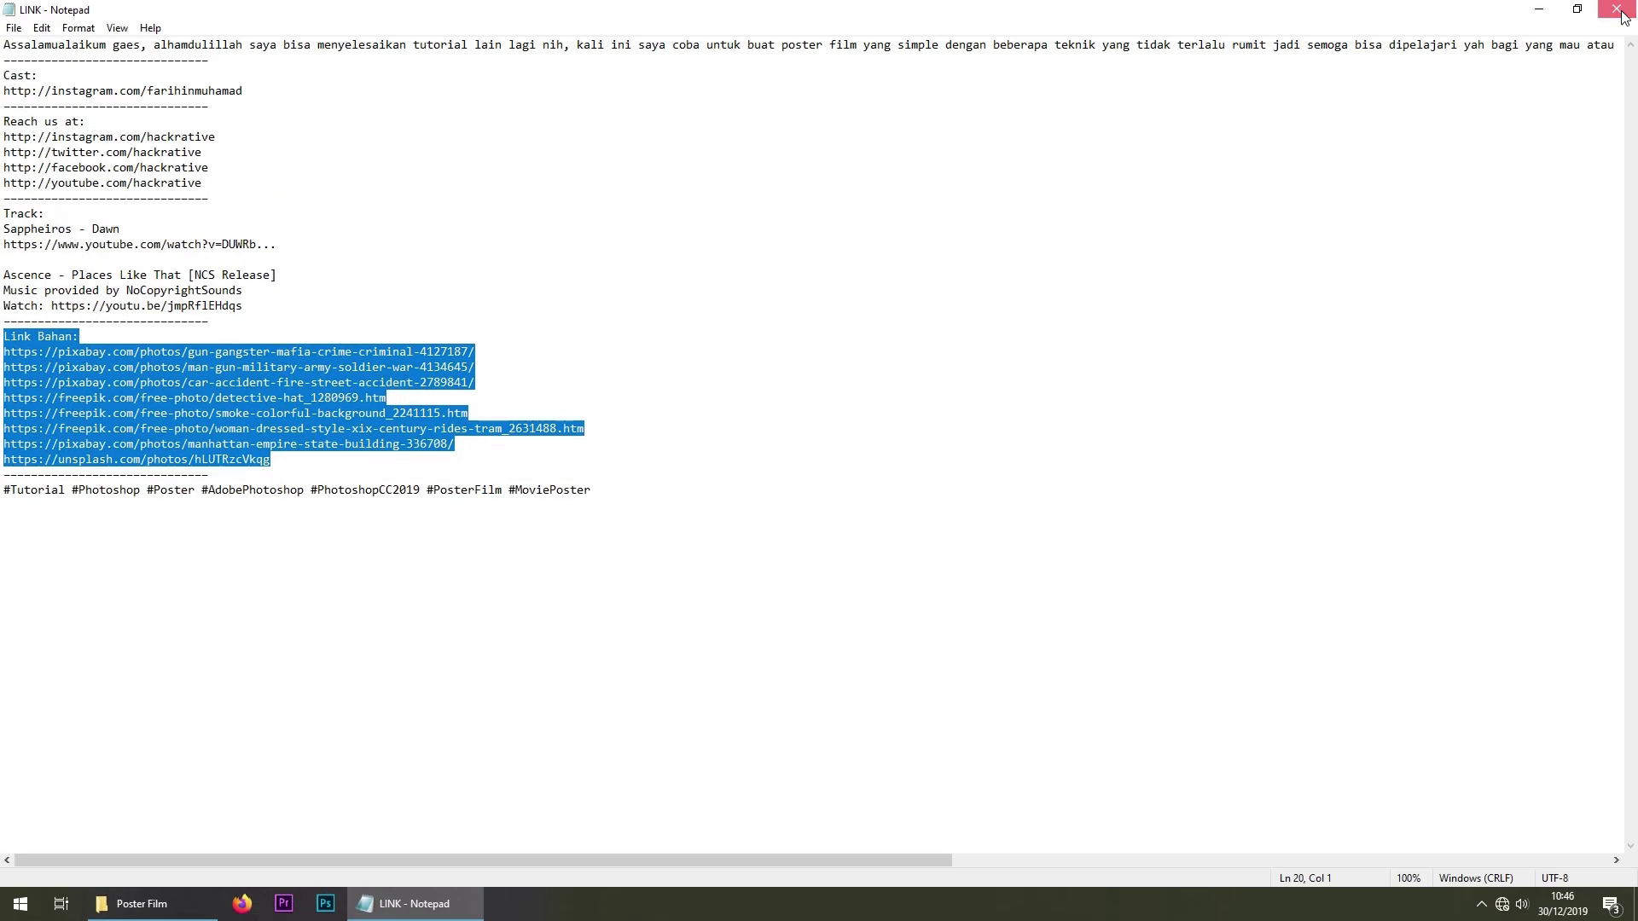
key("alt+F4")
left_click(932, 361)
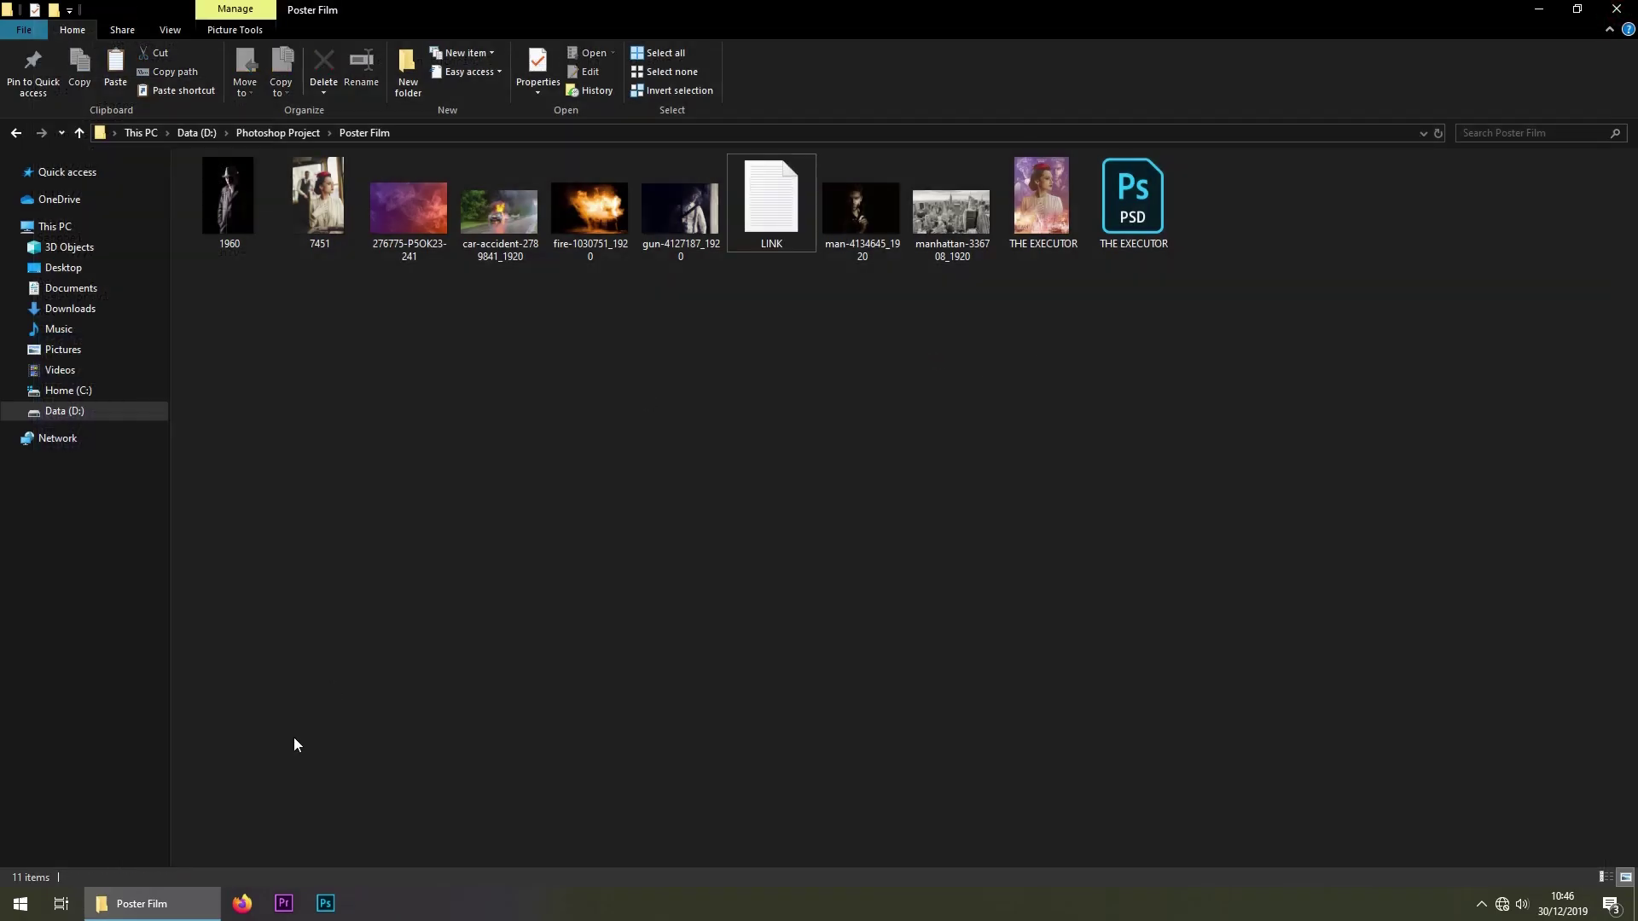
left_click(325, 903)
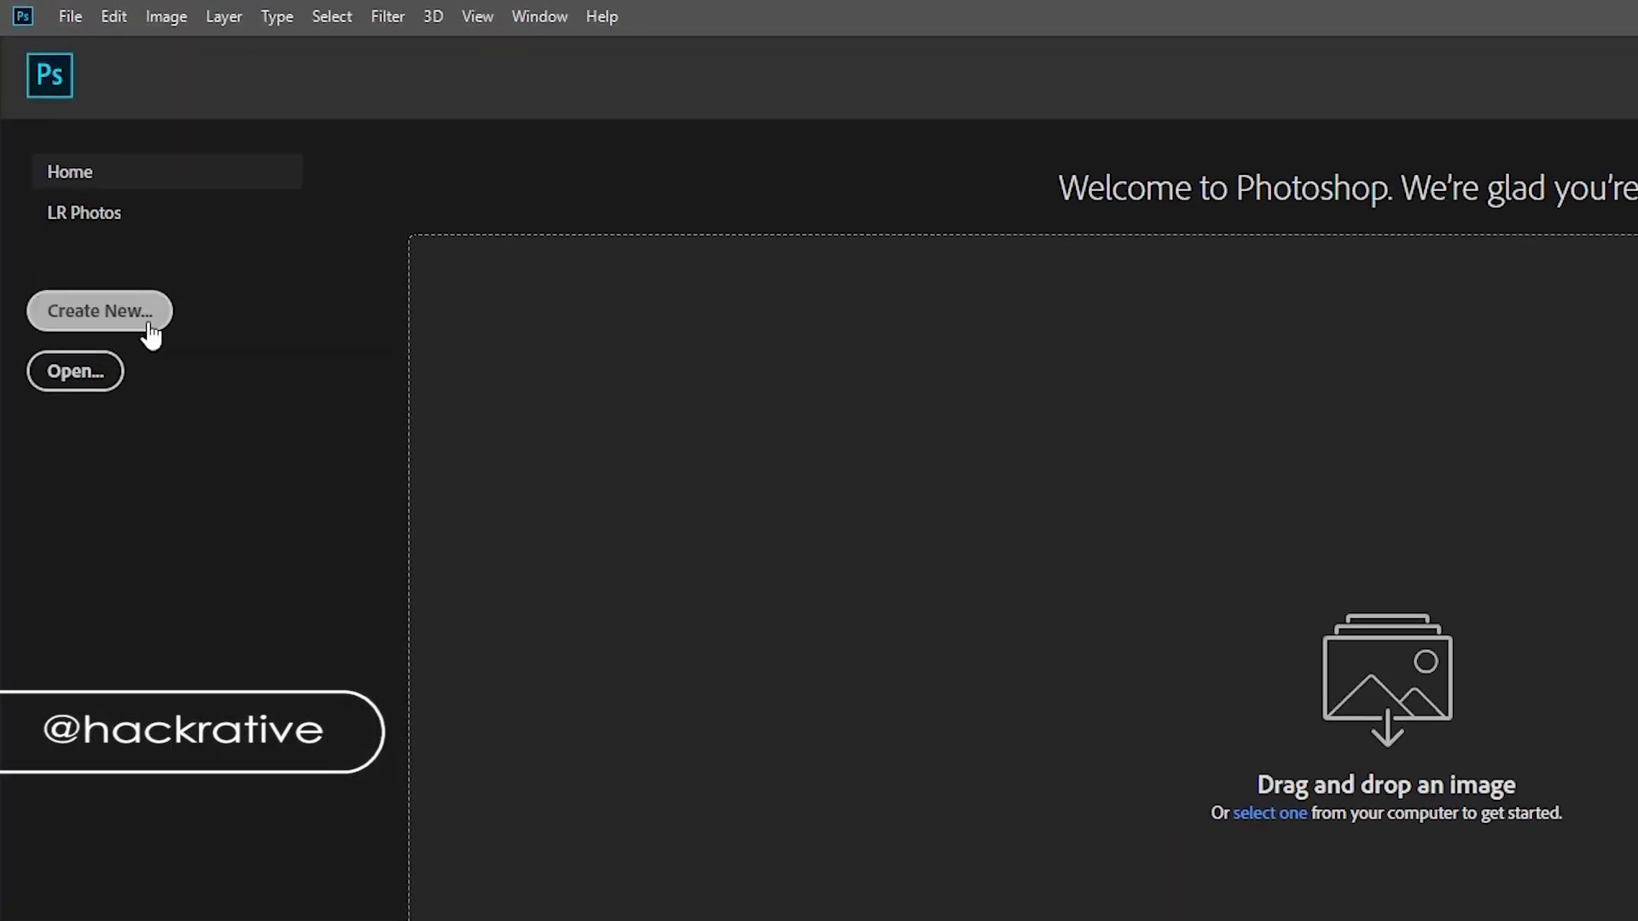
Create a new A4 print document (210 × 297 mm, 300 ppi) and fit it on screen
left_click(129, 322)
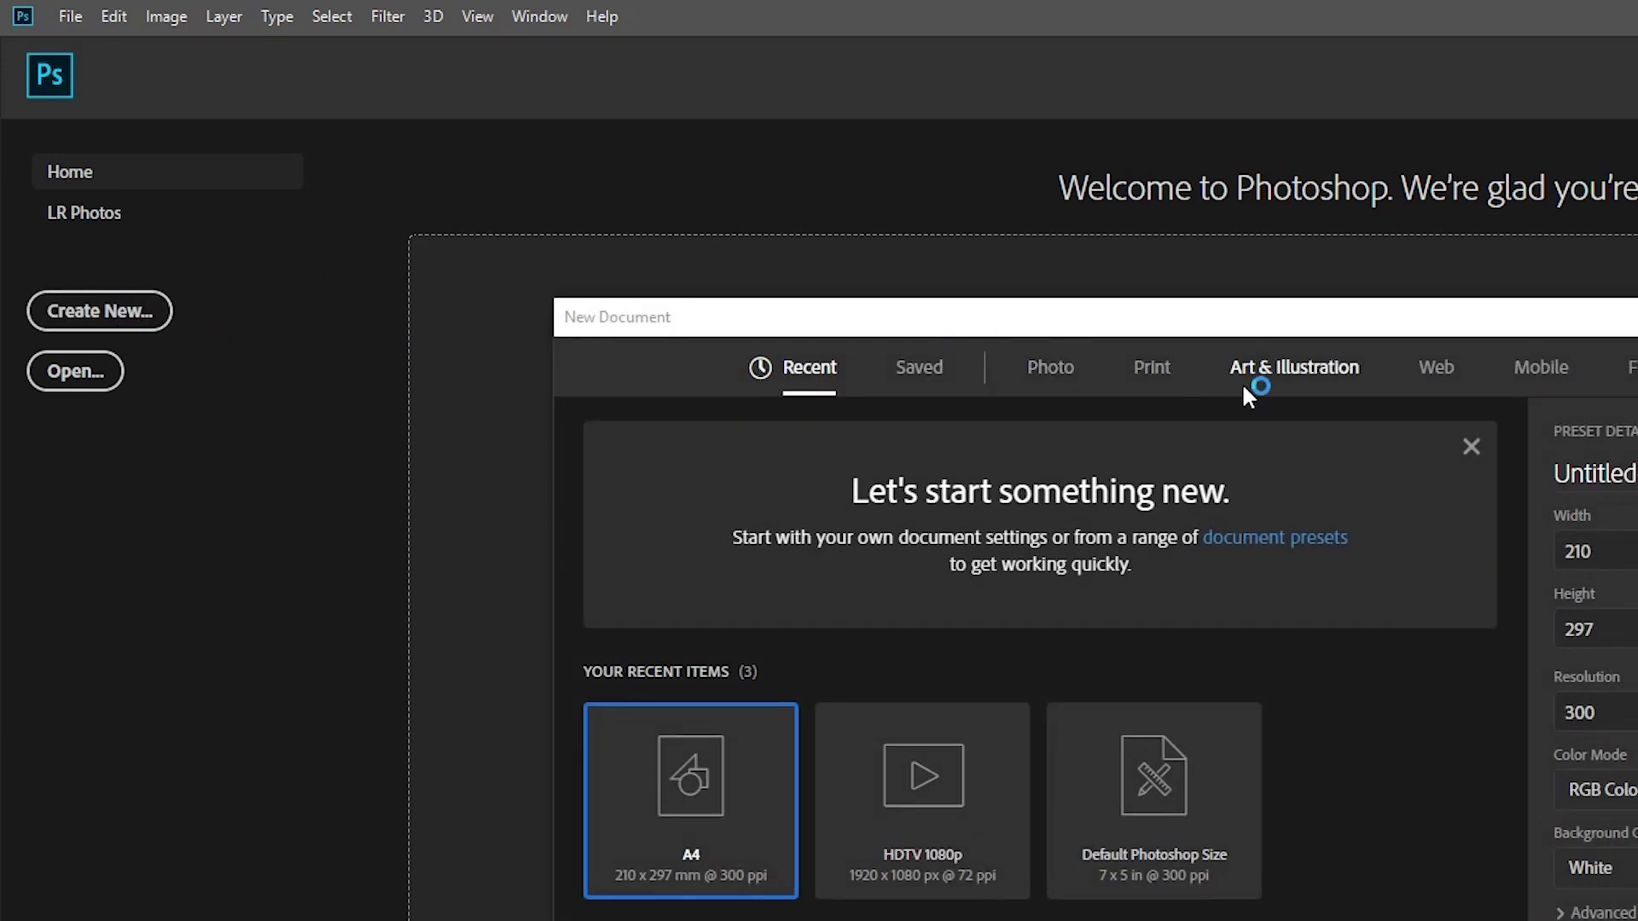
left_click(1156, 376)
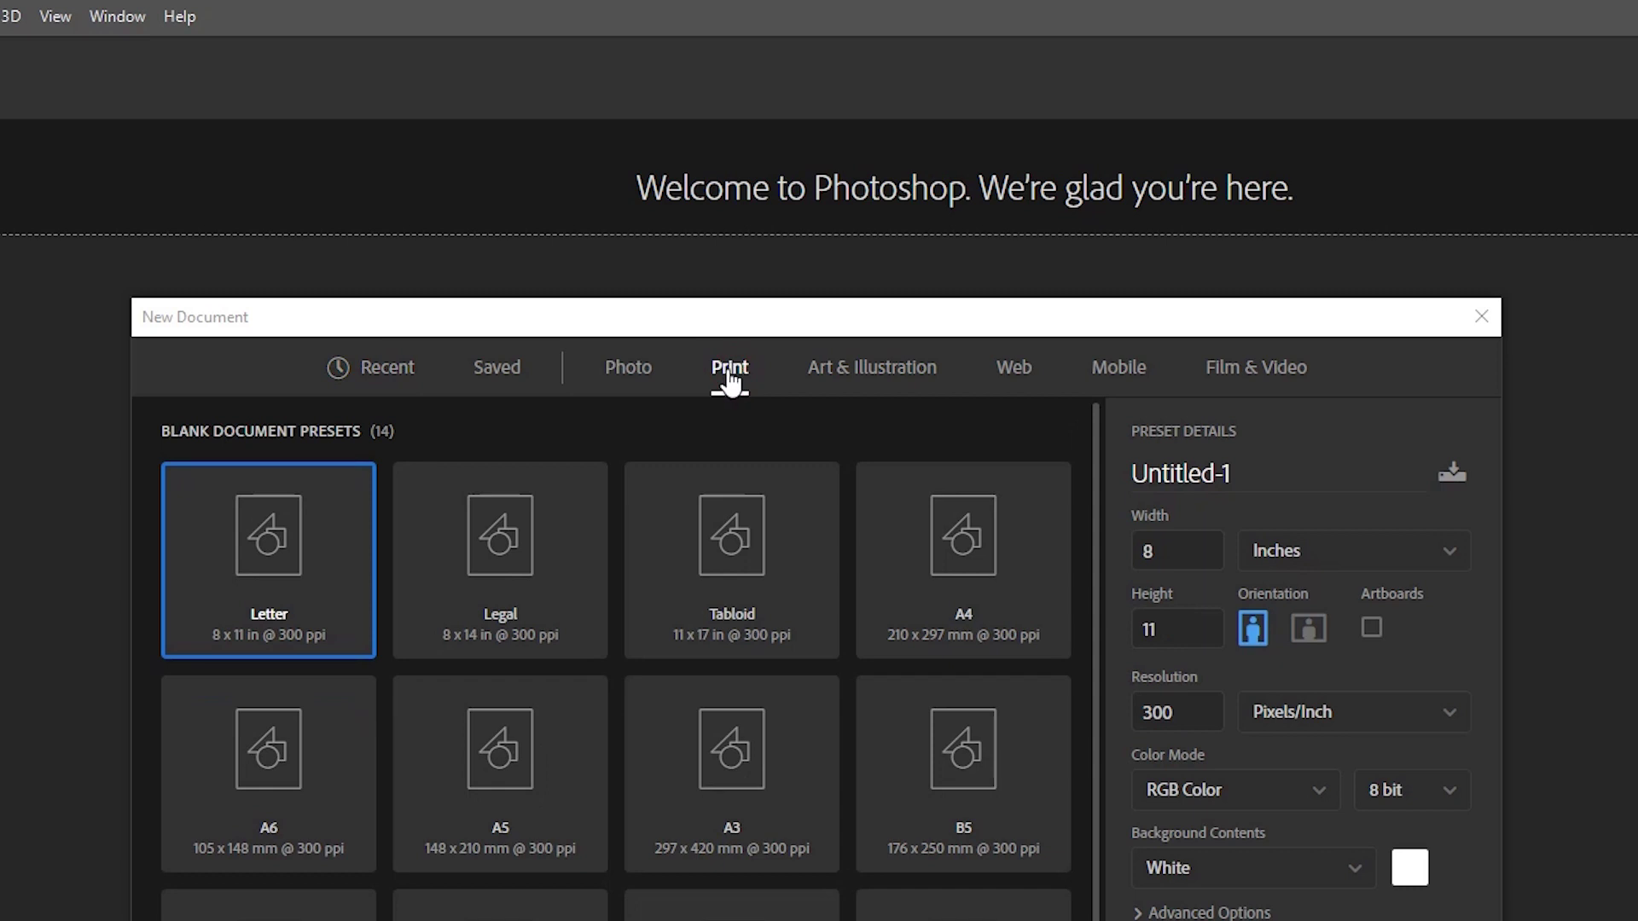
left_click(966, 550)
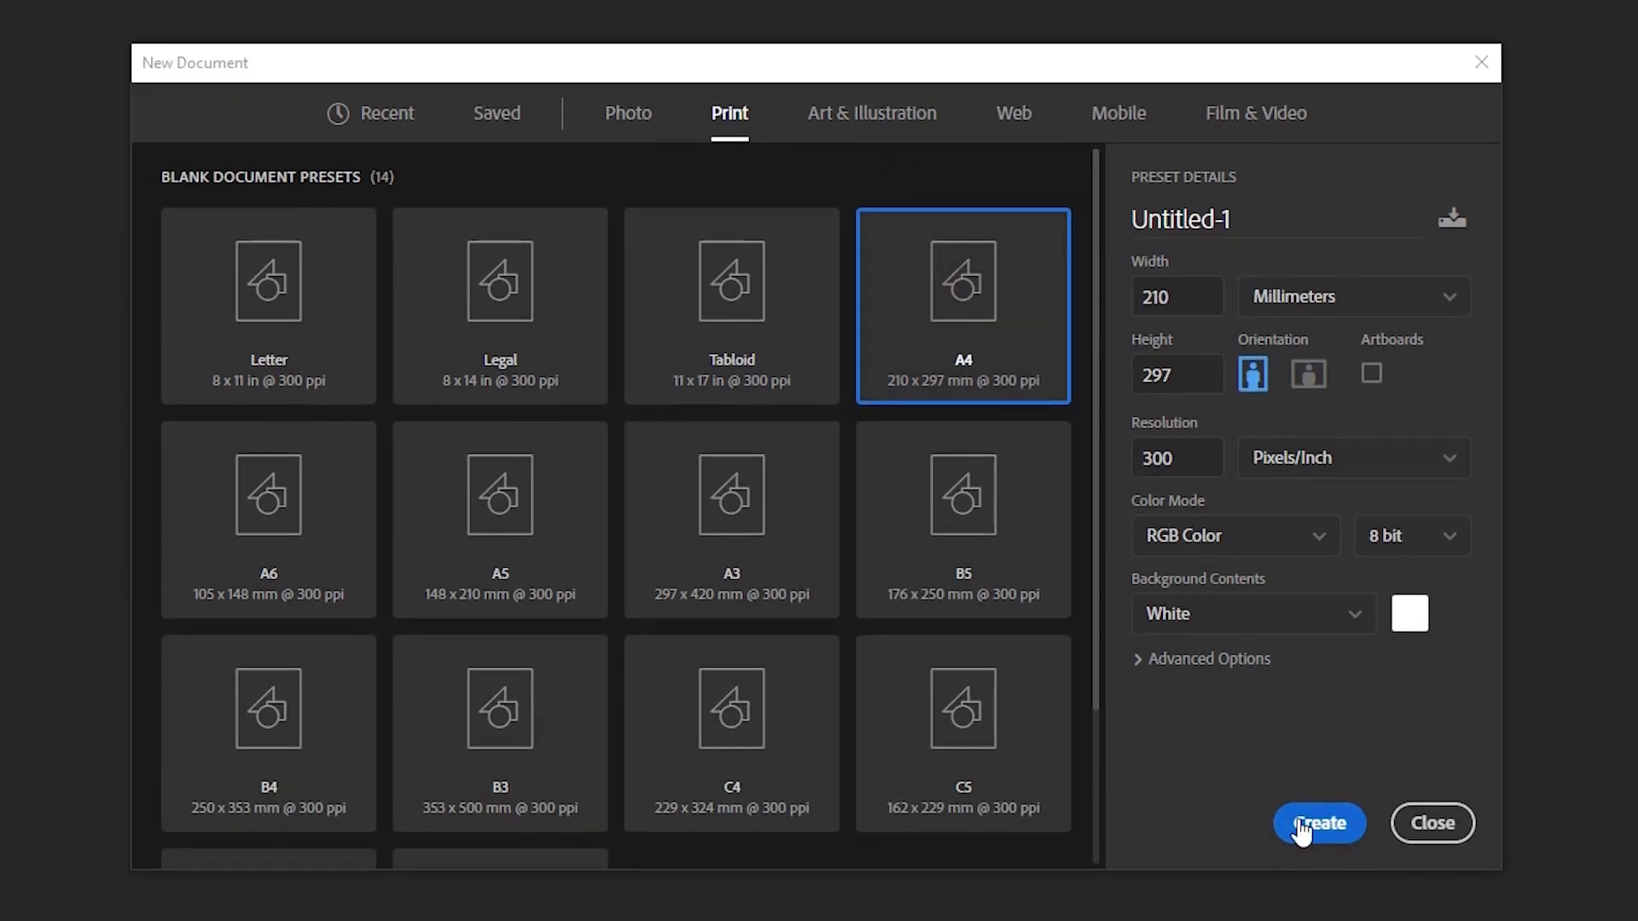
left_click(1325, 823)
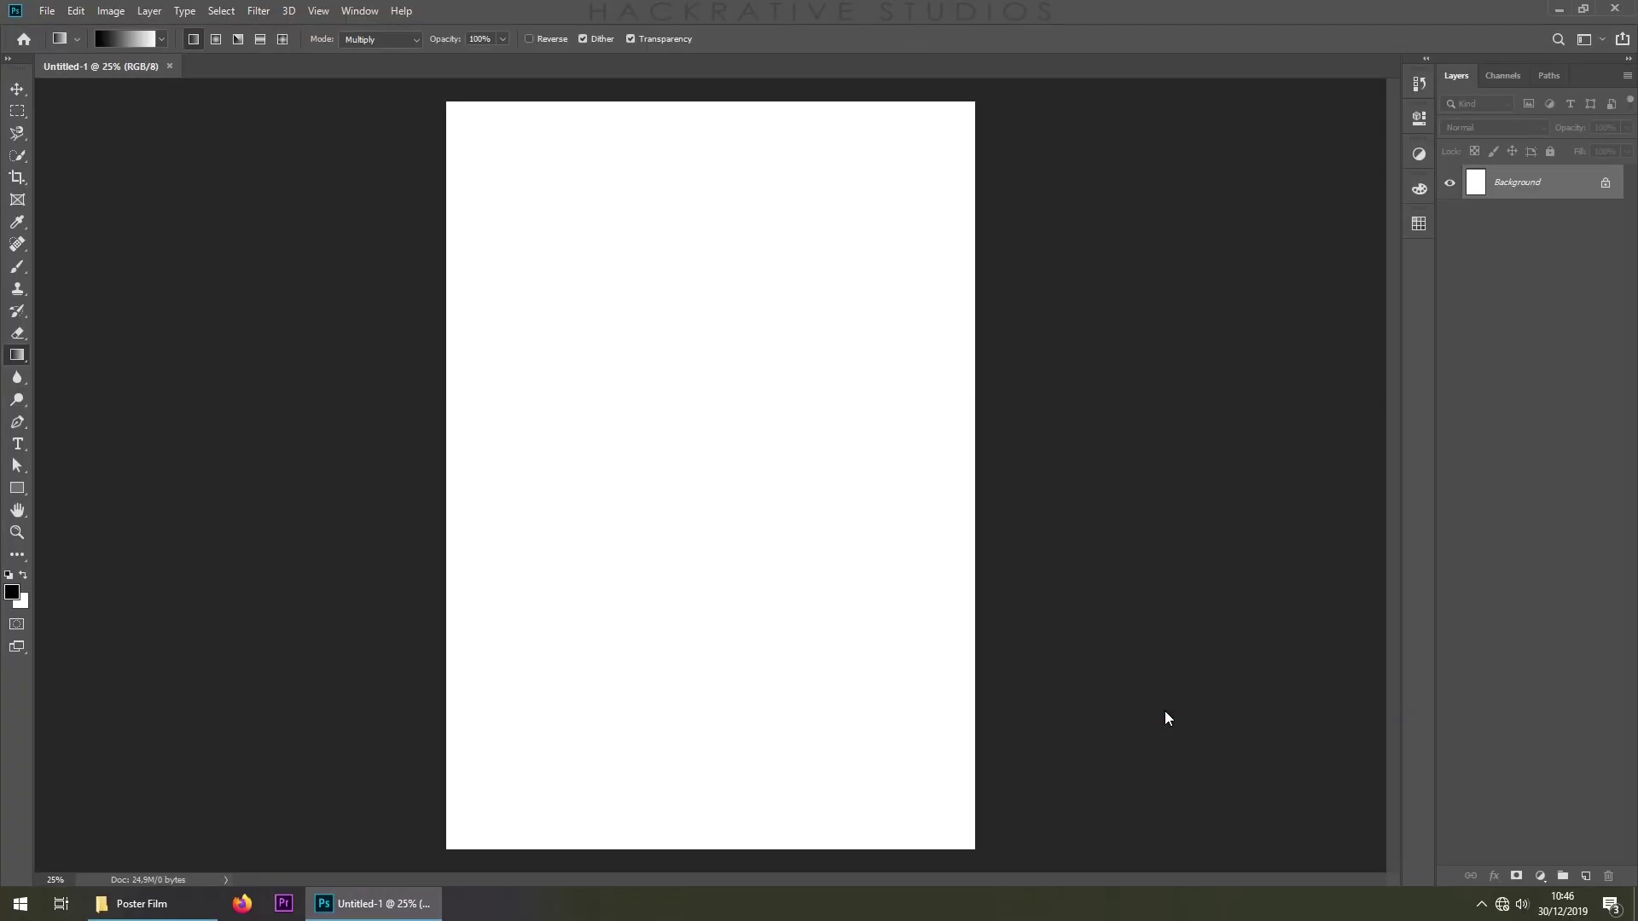
key("ctrl+0")
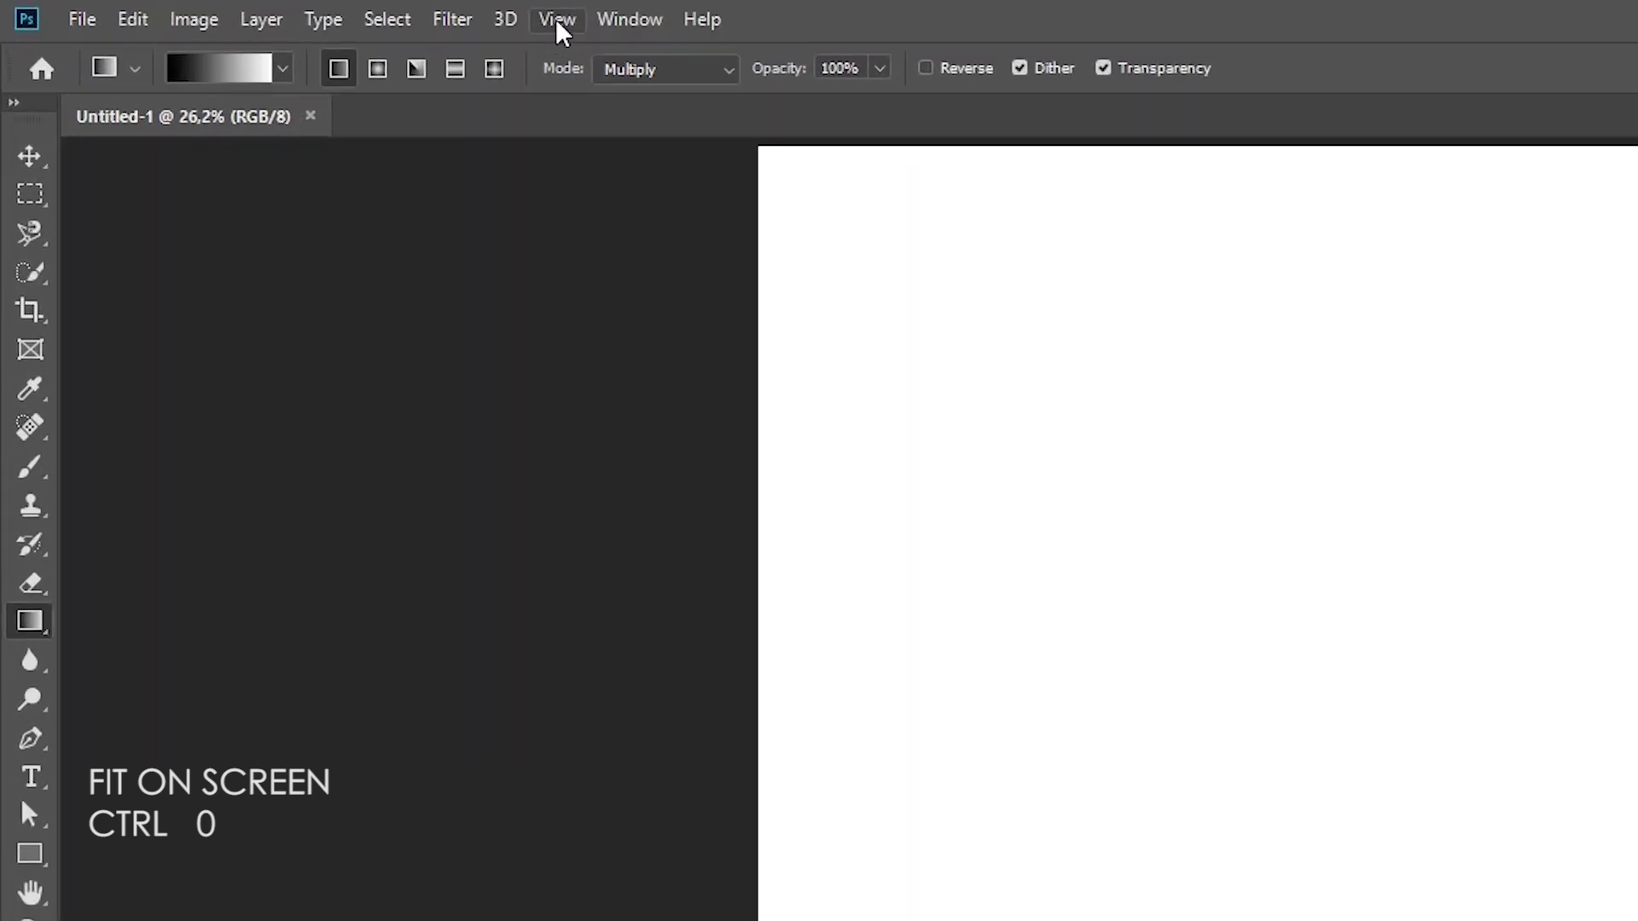
Add a vertical guide at 50% of the page width
left_click(318, 12)
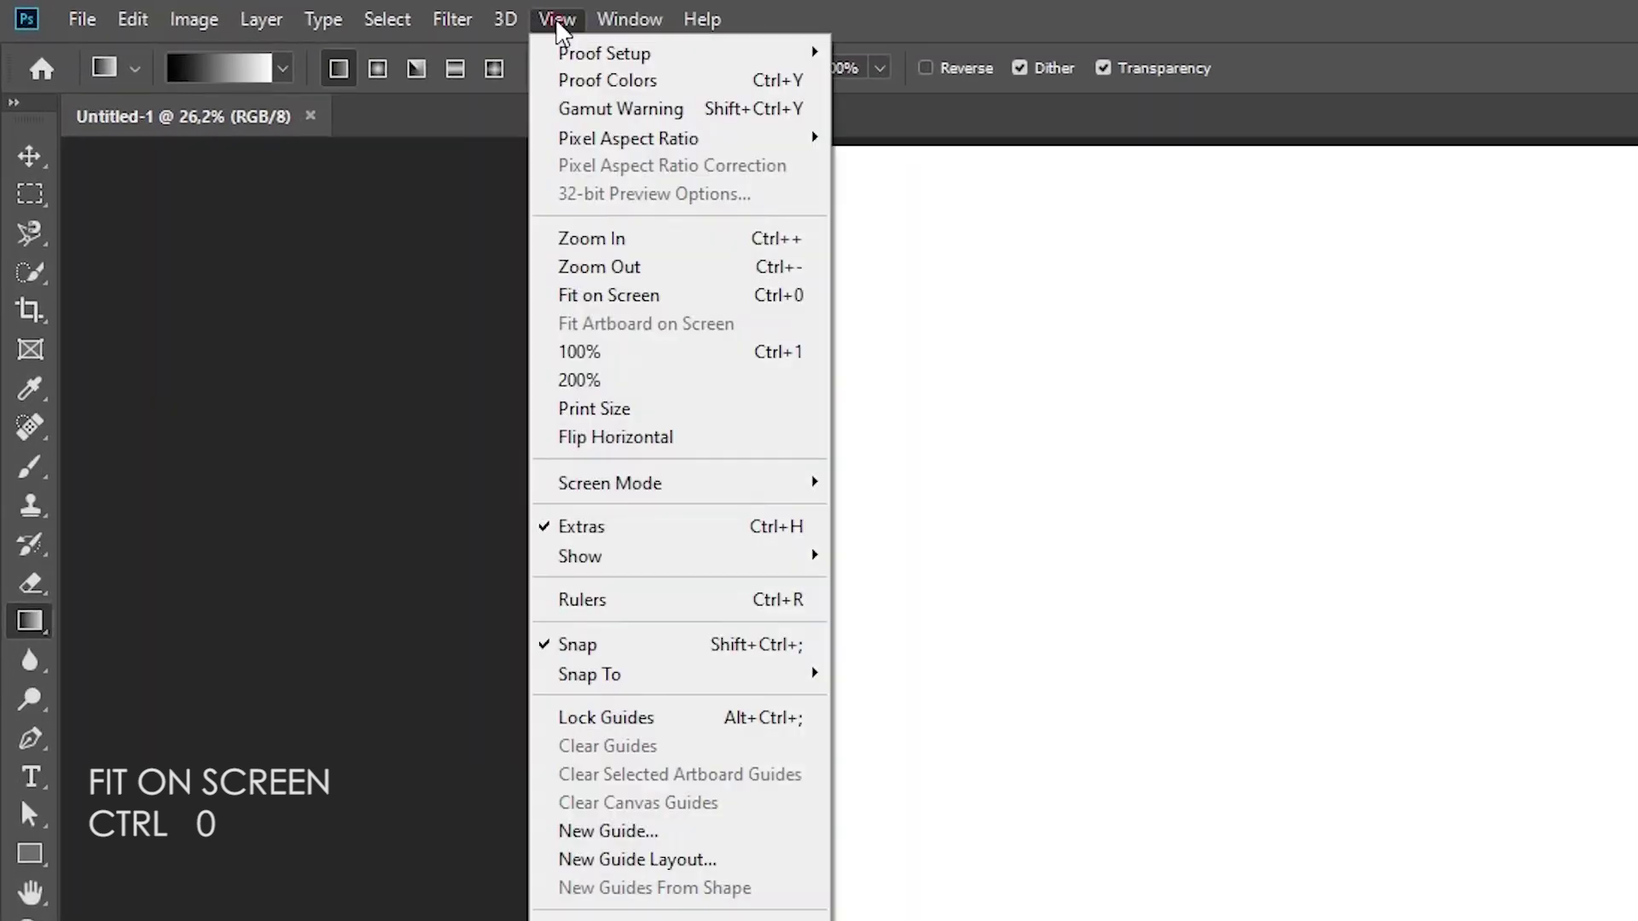
left_click(625, 834)
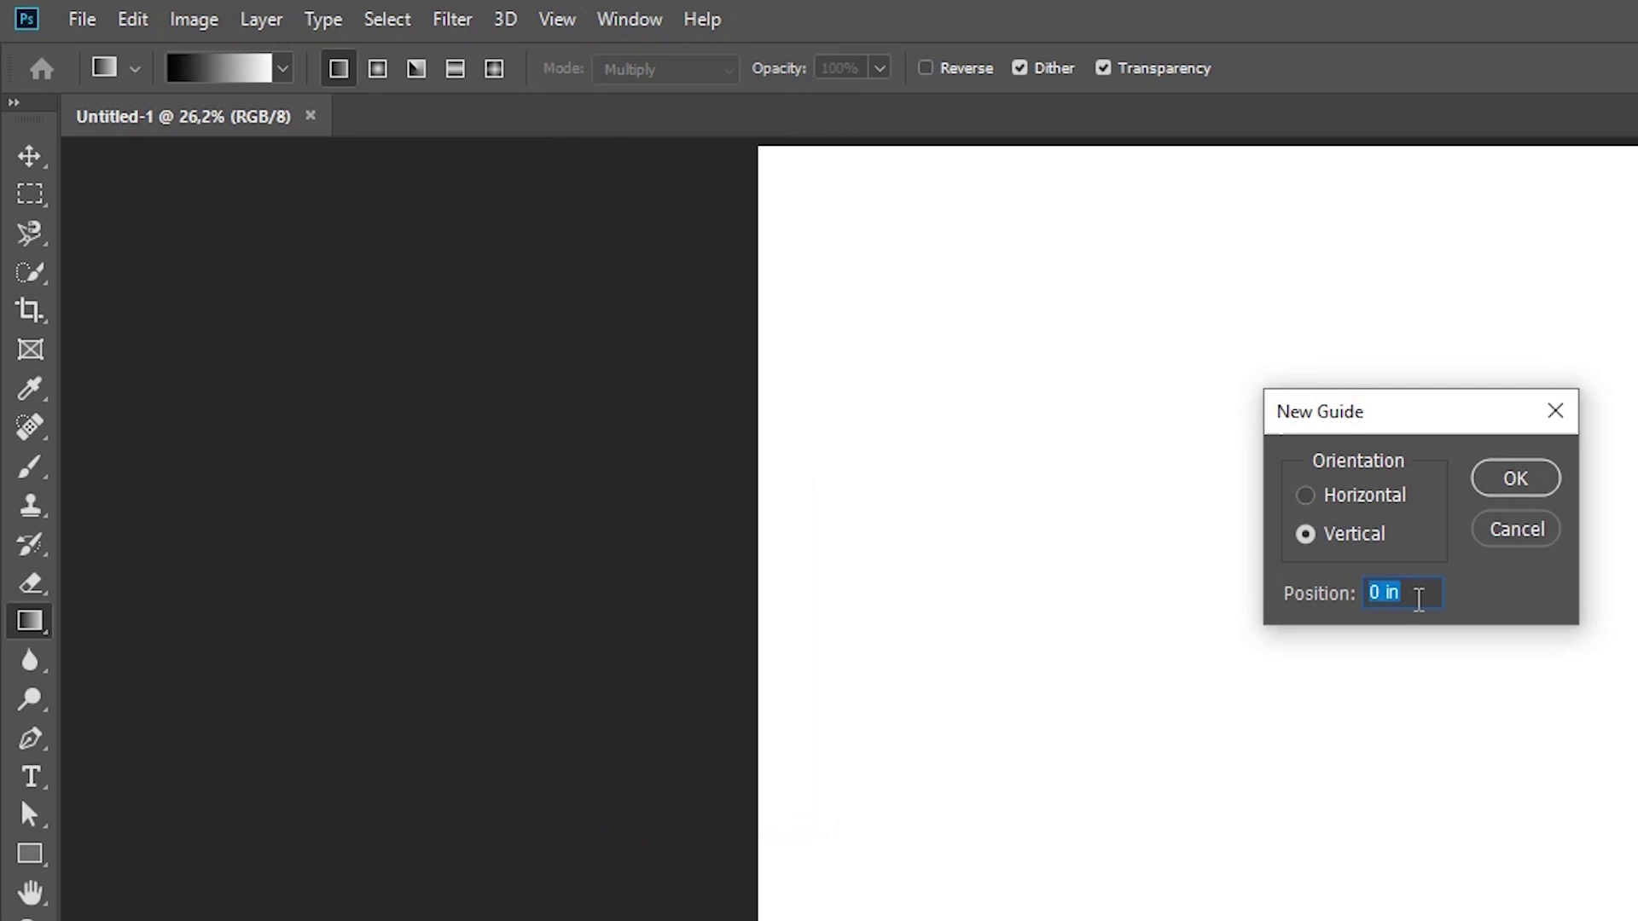
type("%")
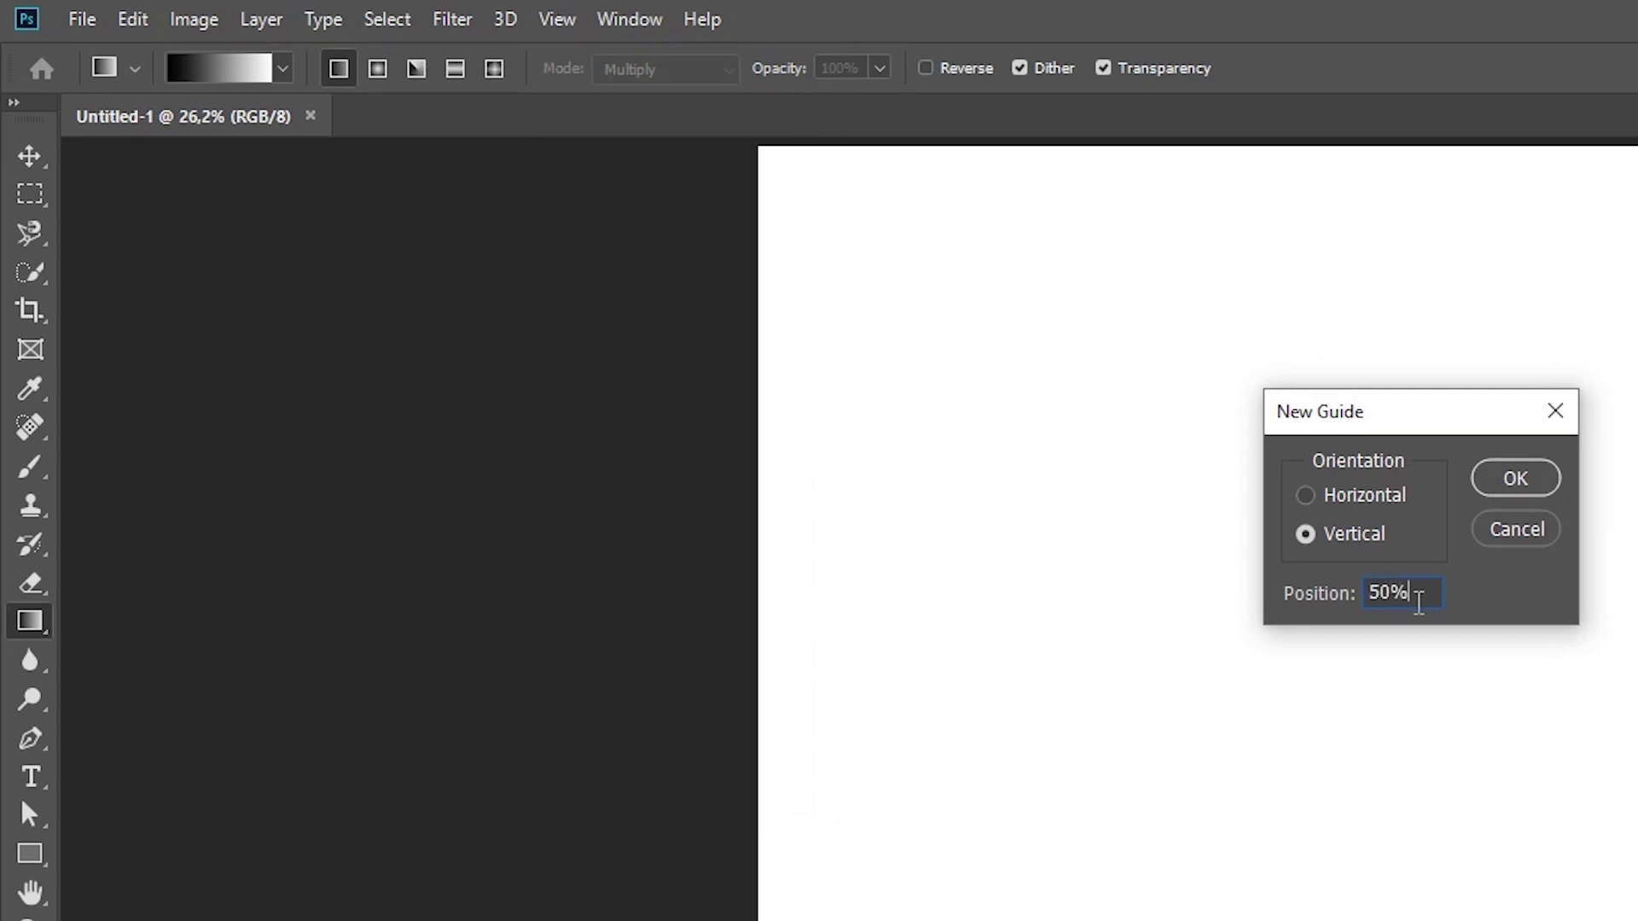
left_click(1501, 482)
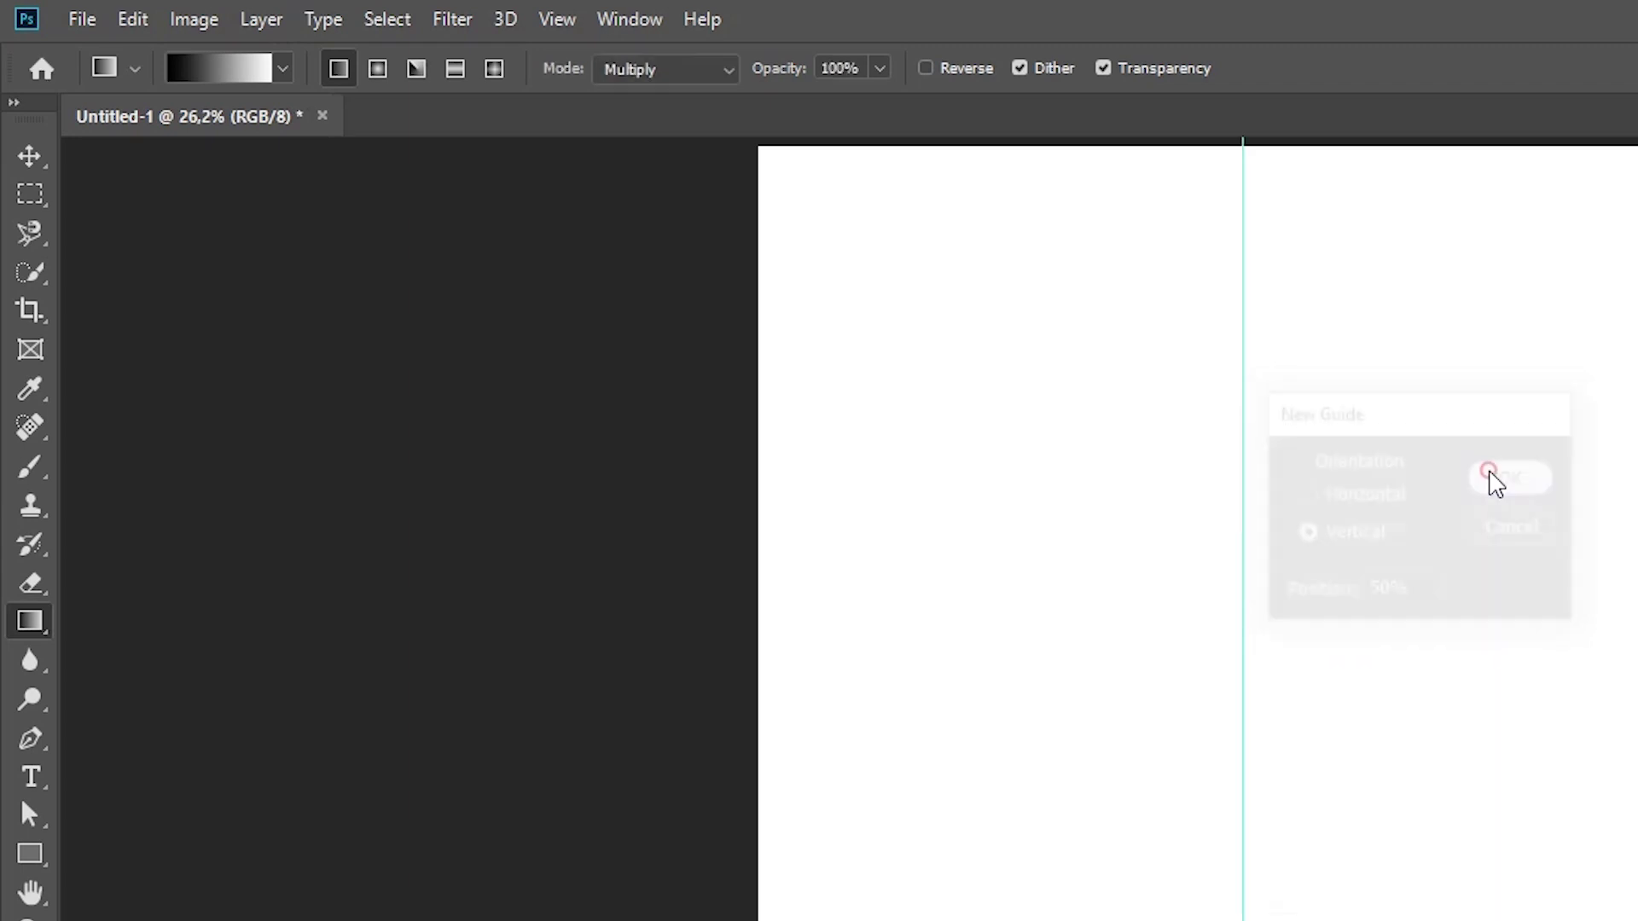
Add a horizontal guide at 50%, crossing the vertical one at the page centre
left_click(554, 21)
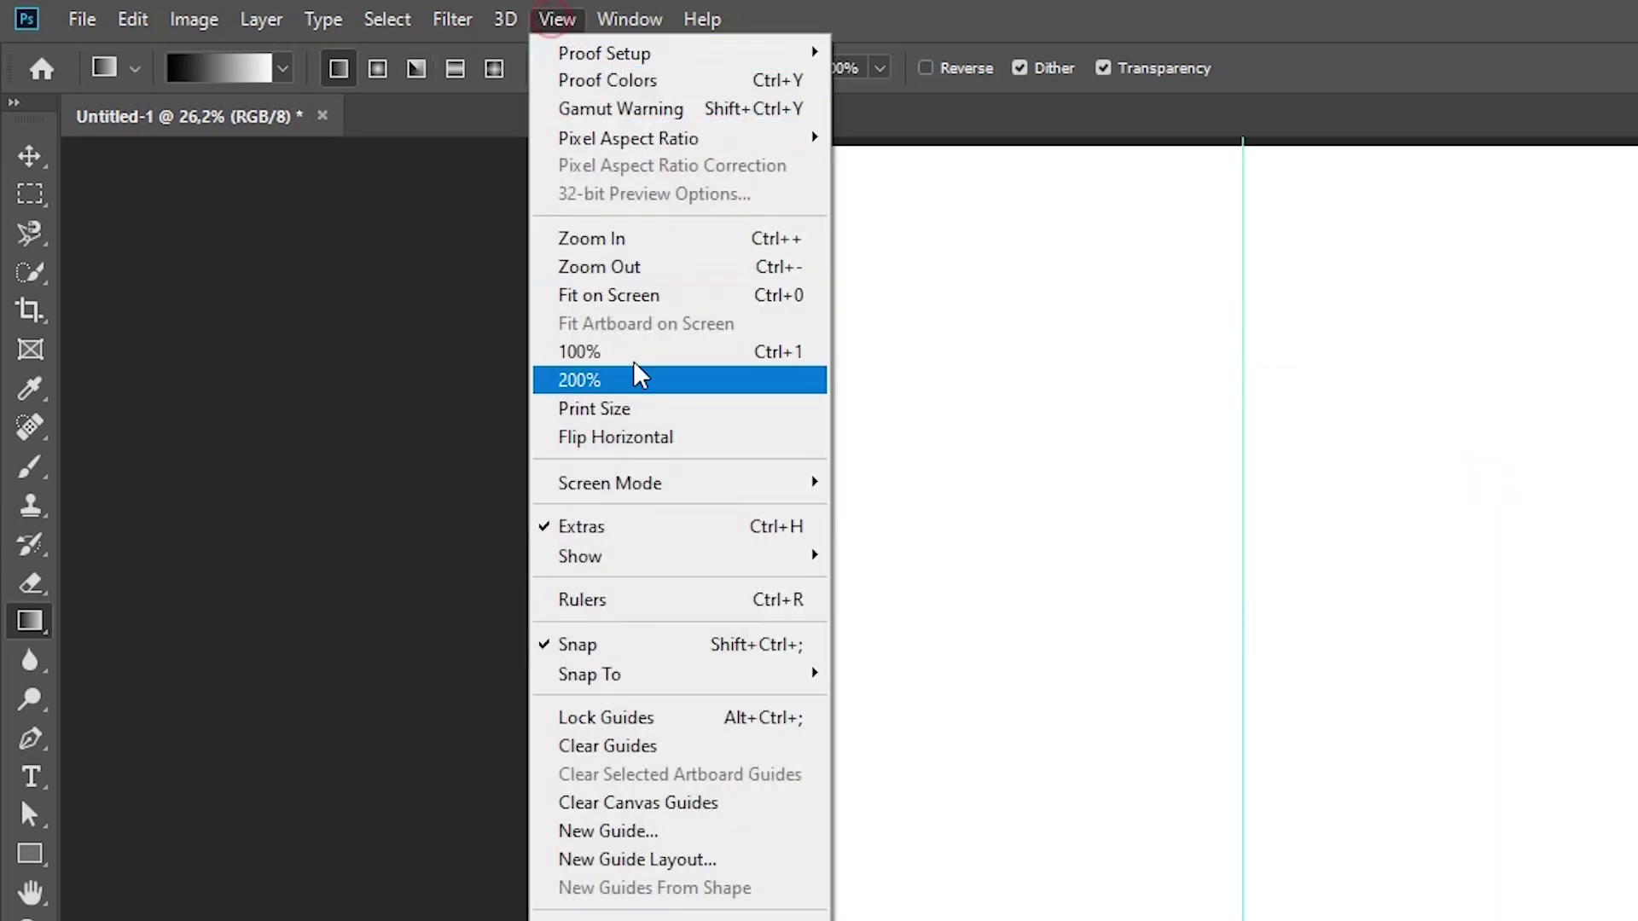
left_click(657, 829)
left_click(1310, 495)
type("5")
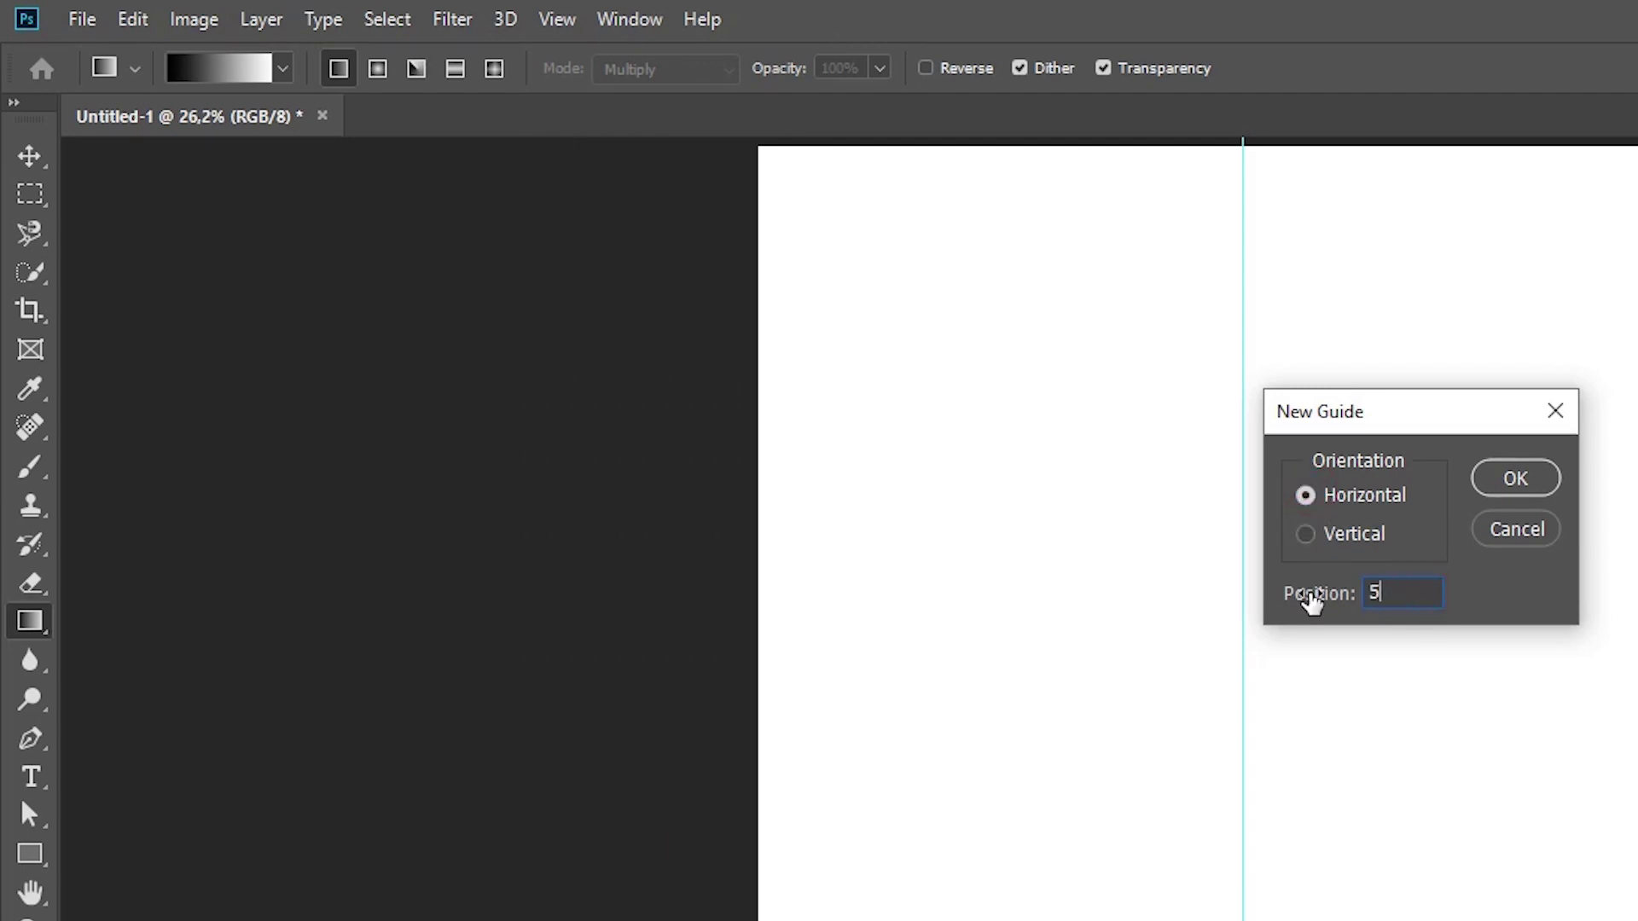
type("%")
left_click(1527, 476)
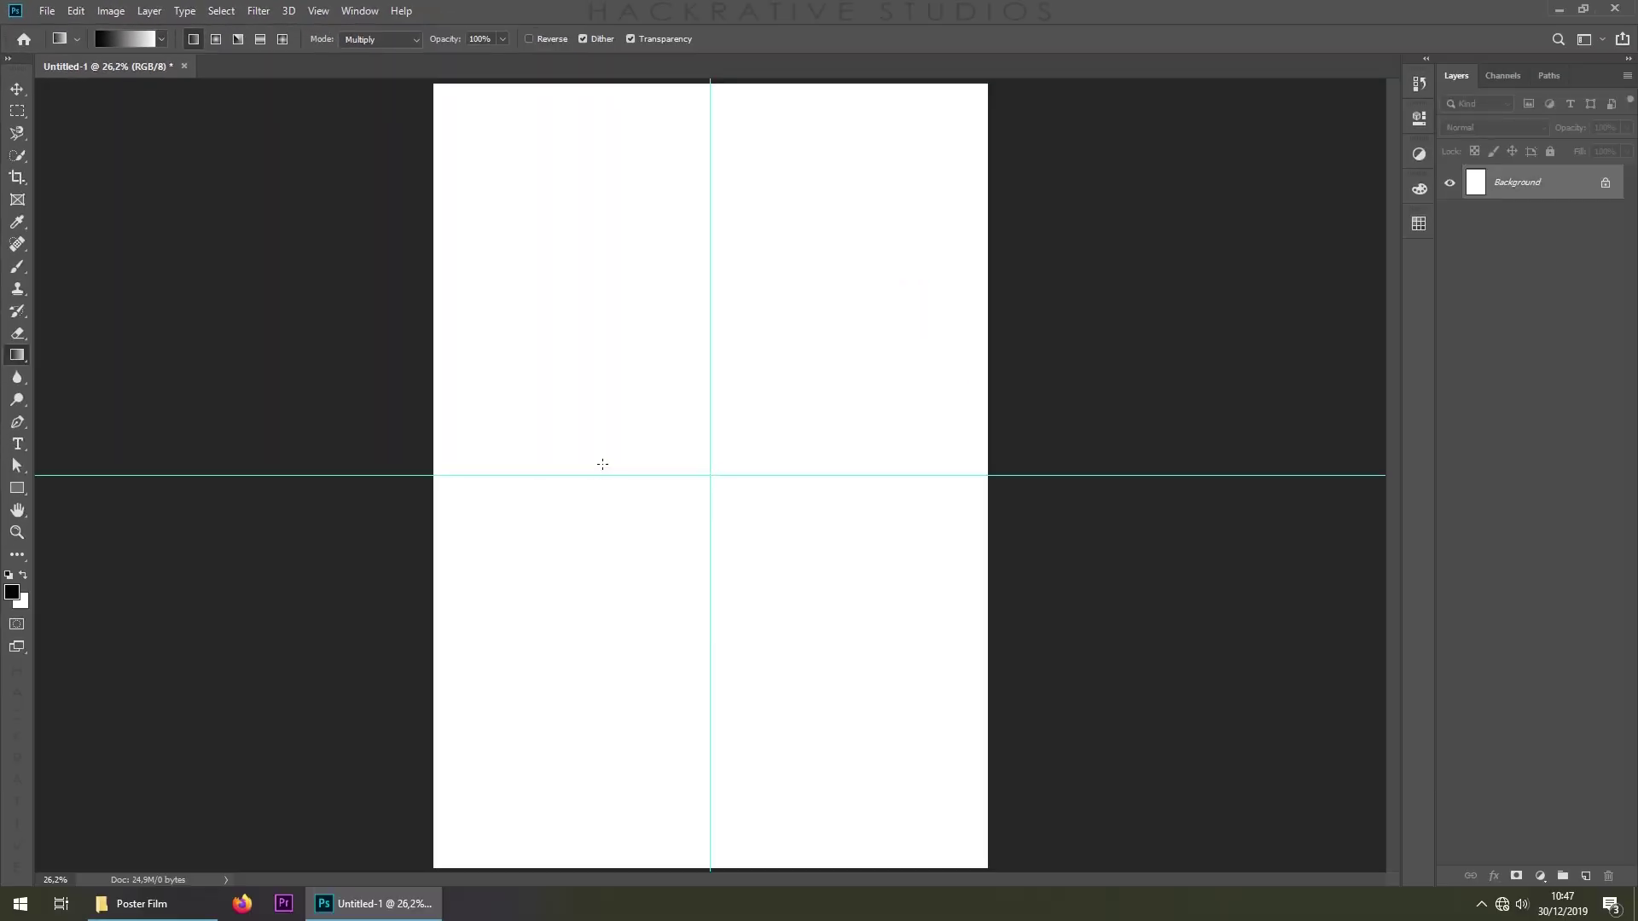
left_click(142, 904)
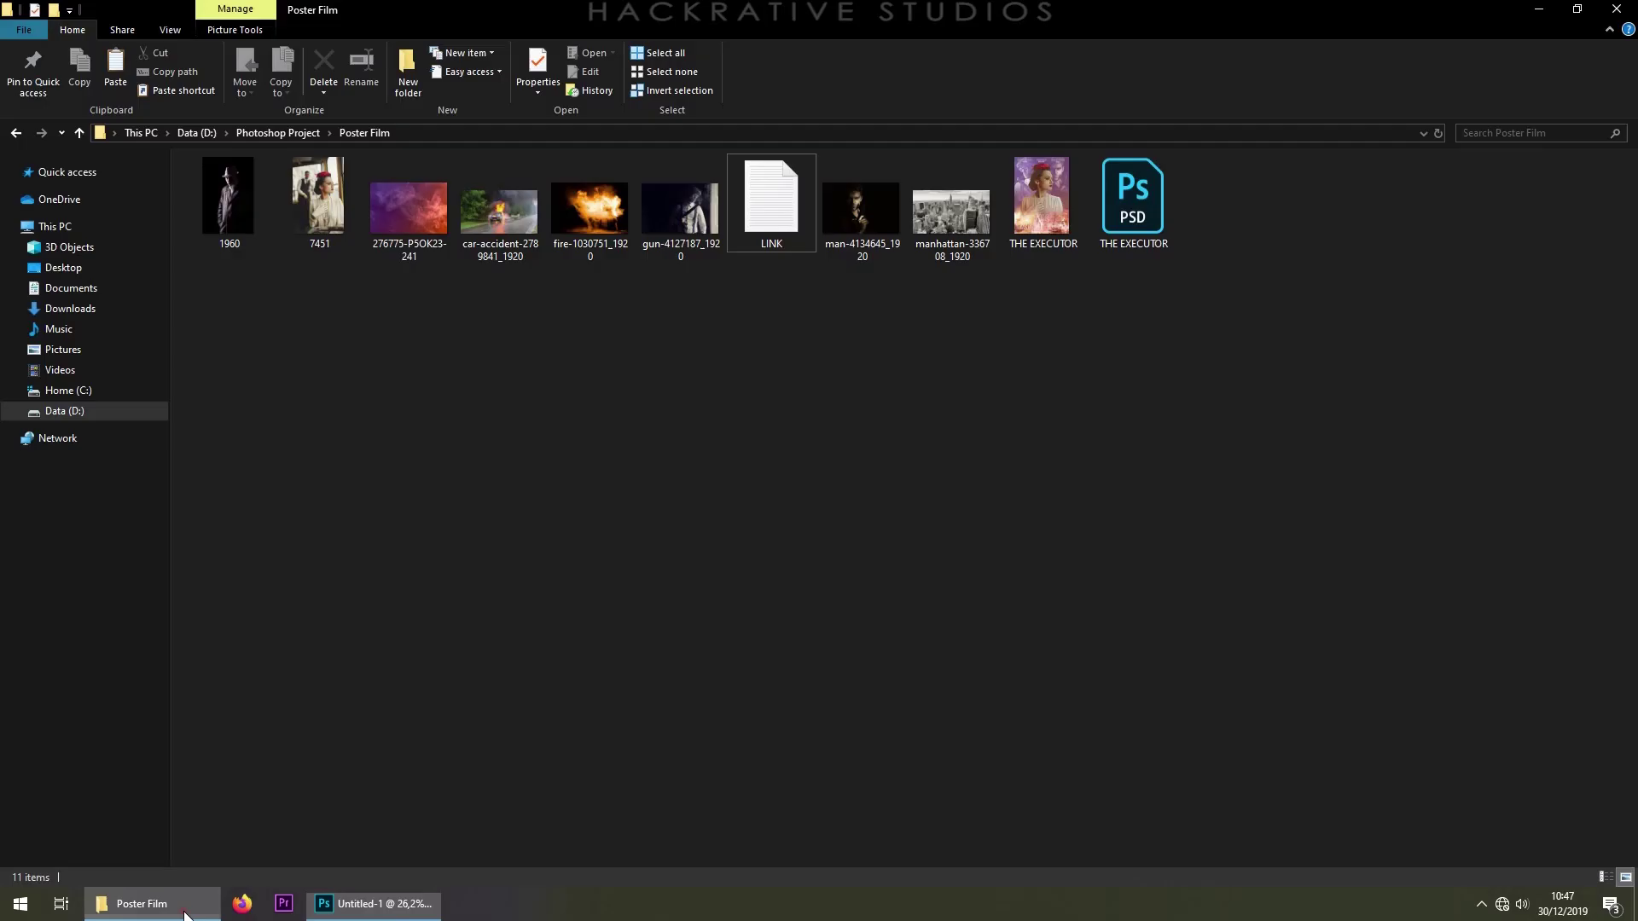
Place the purple-orange smoke image in the document and rotate it 90° clockwise to portrait
left_click(395, 200)
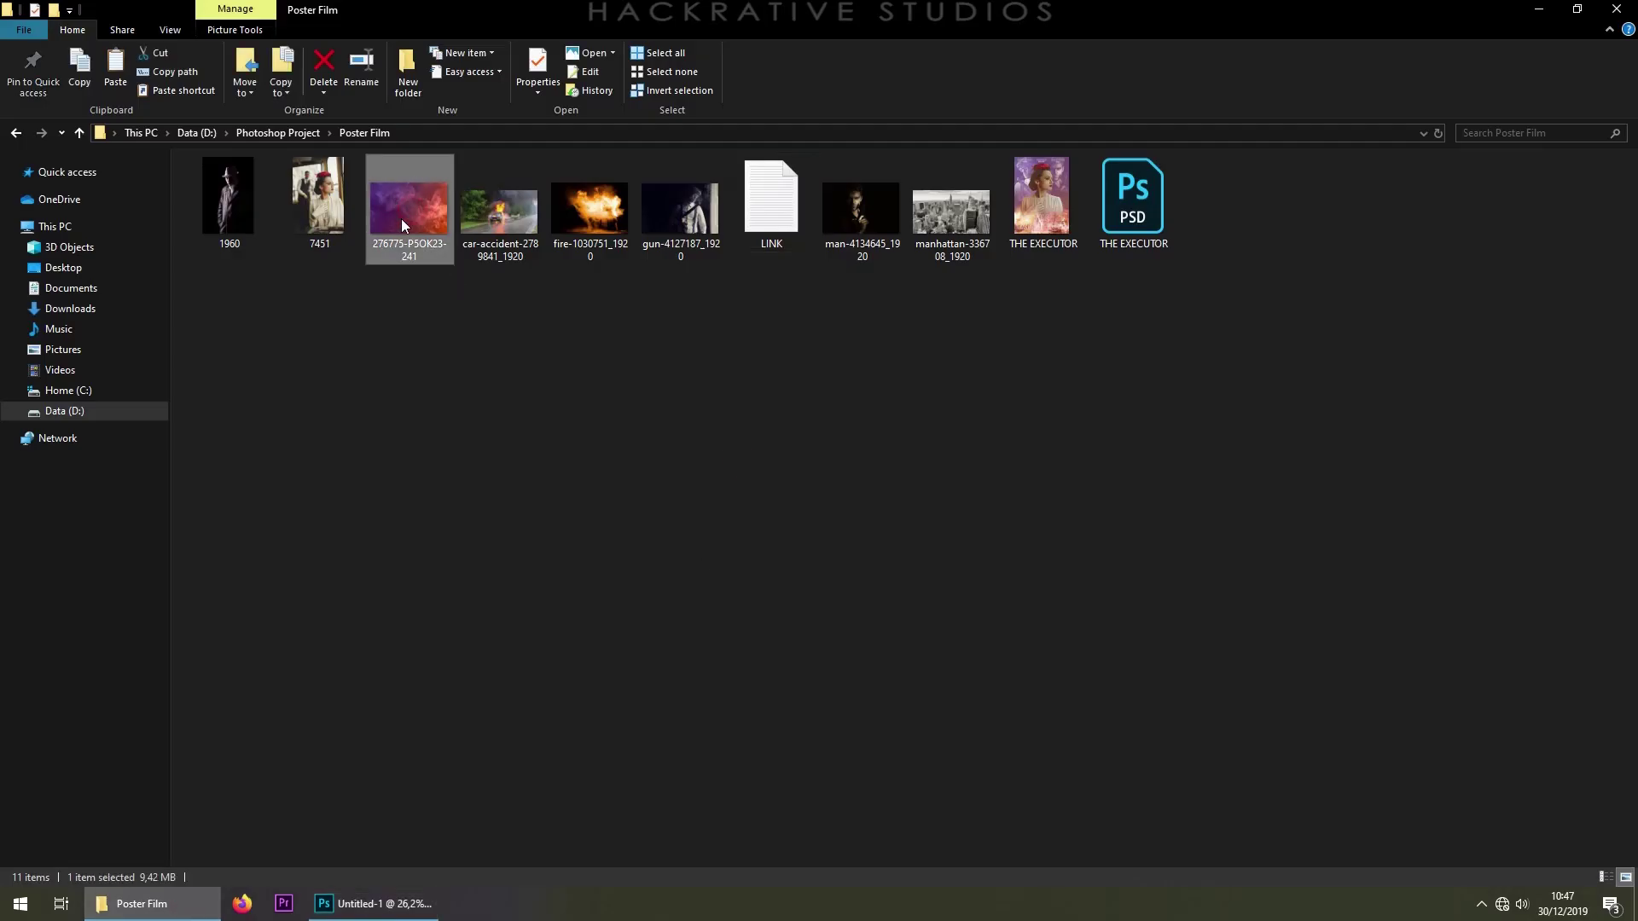
mouse_move(425, 218)
left_mouse_down()
mouse_move(386, 908)
mouse_move(726, 461)
left_mouse_up()
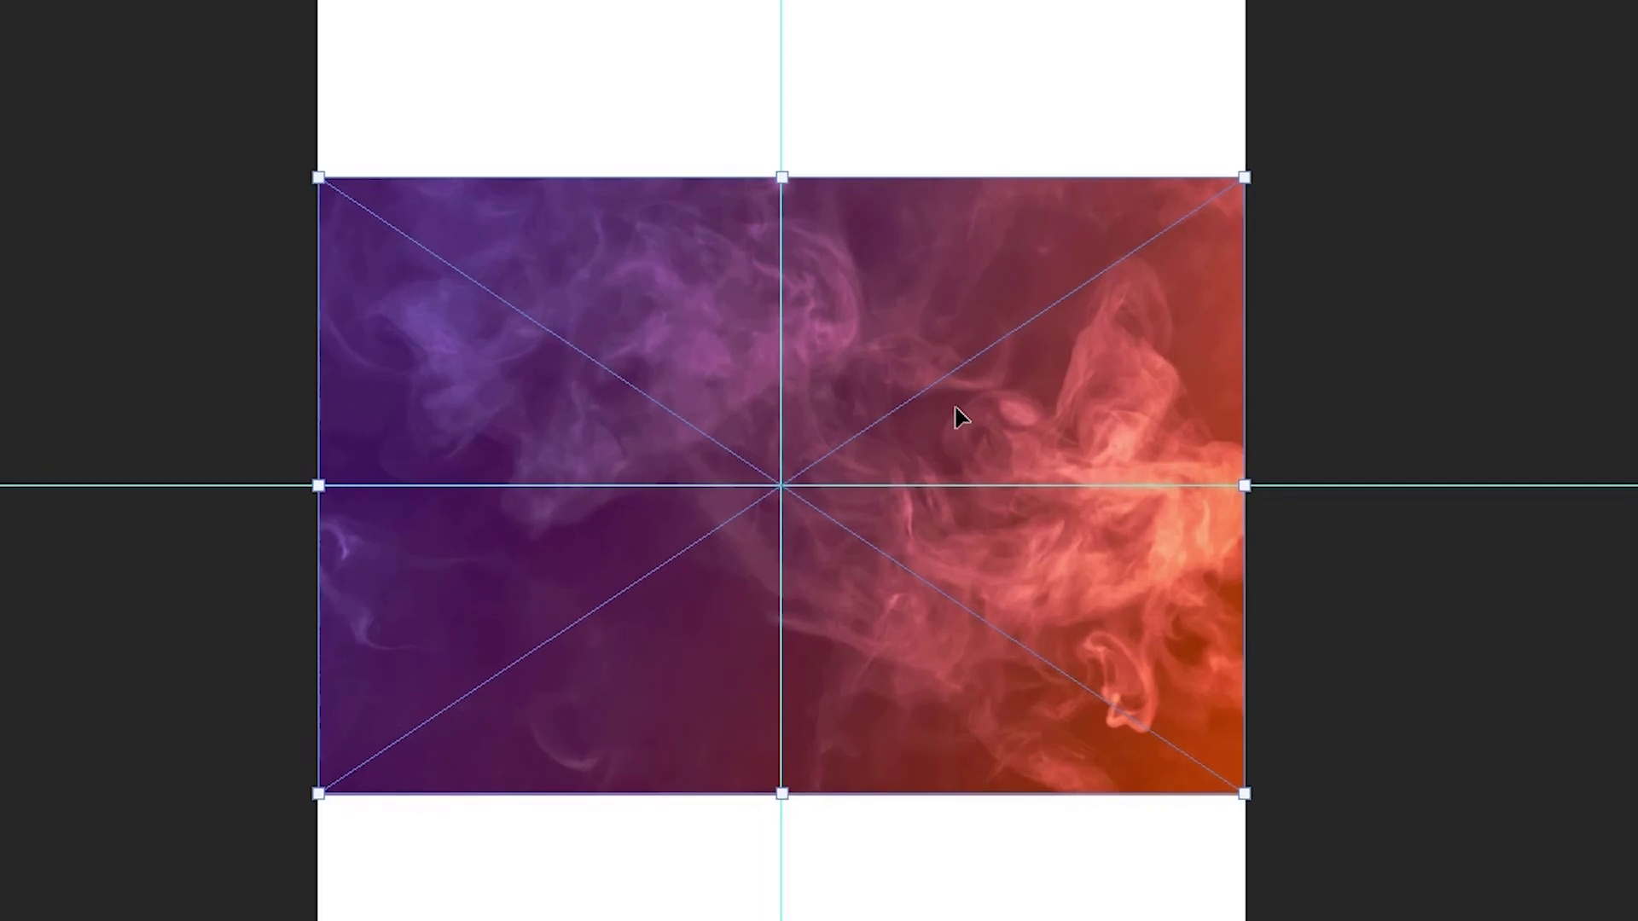
right_click(815, 432)
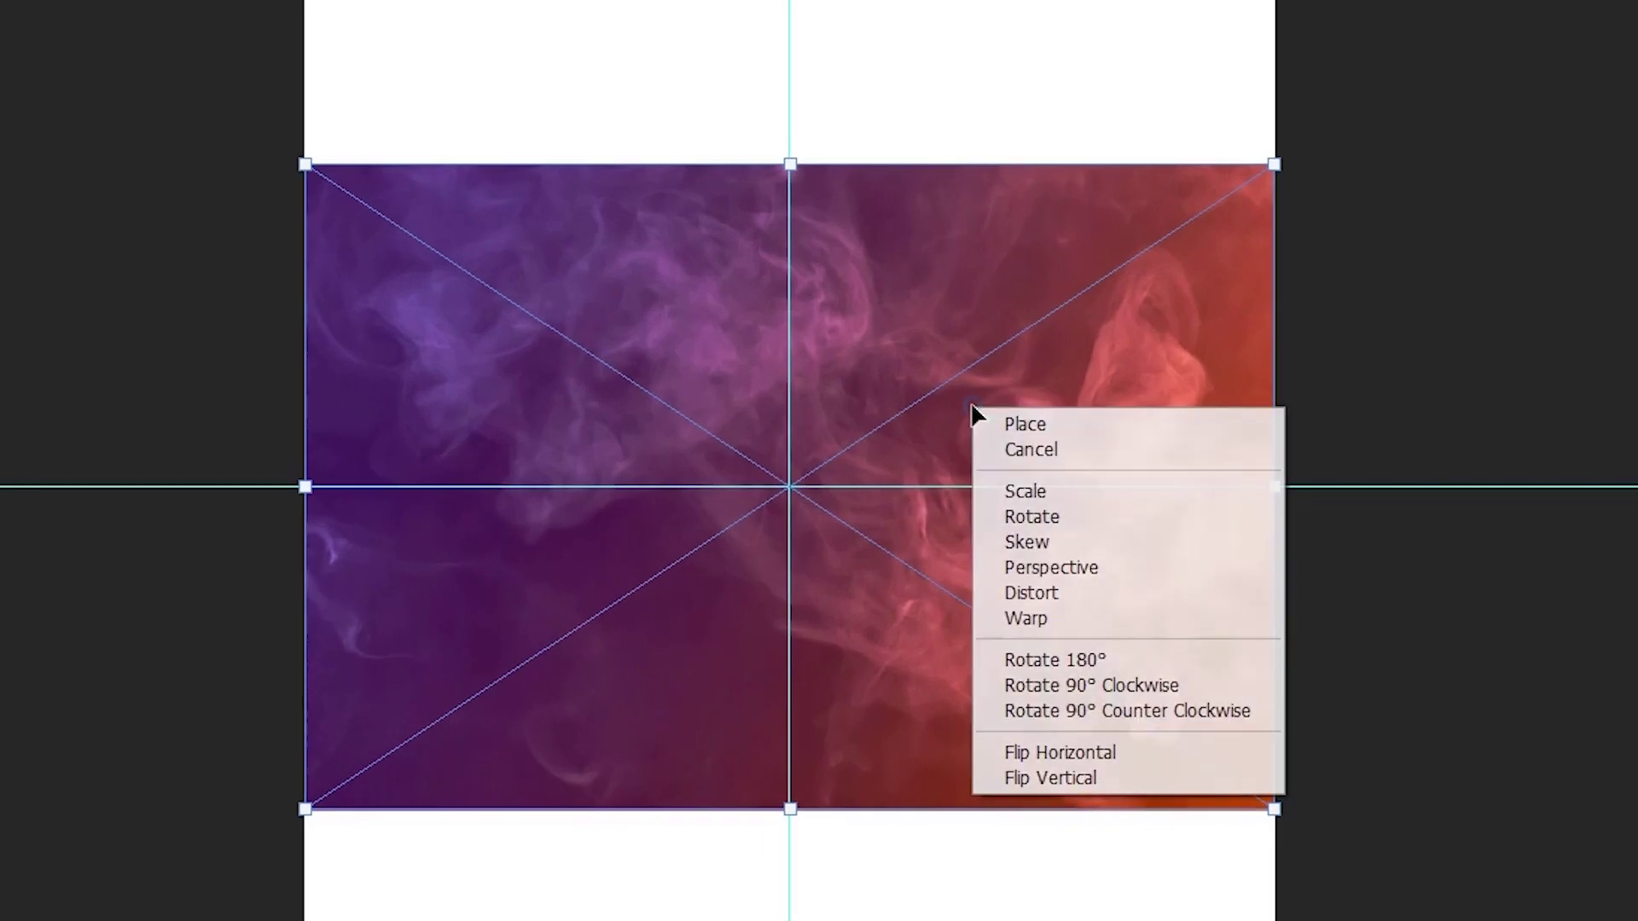
left_click(1116, 692)
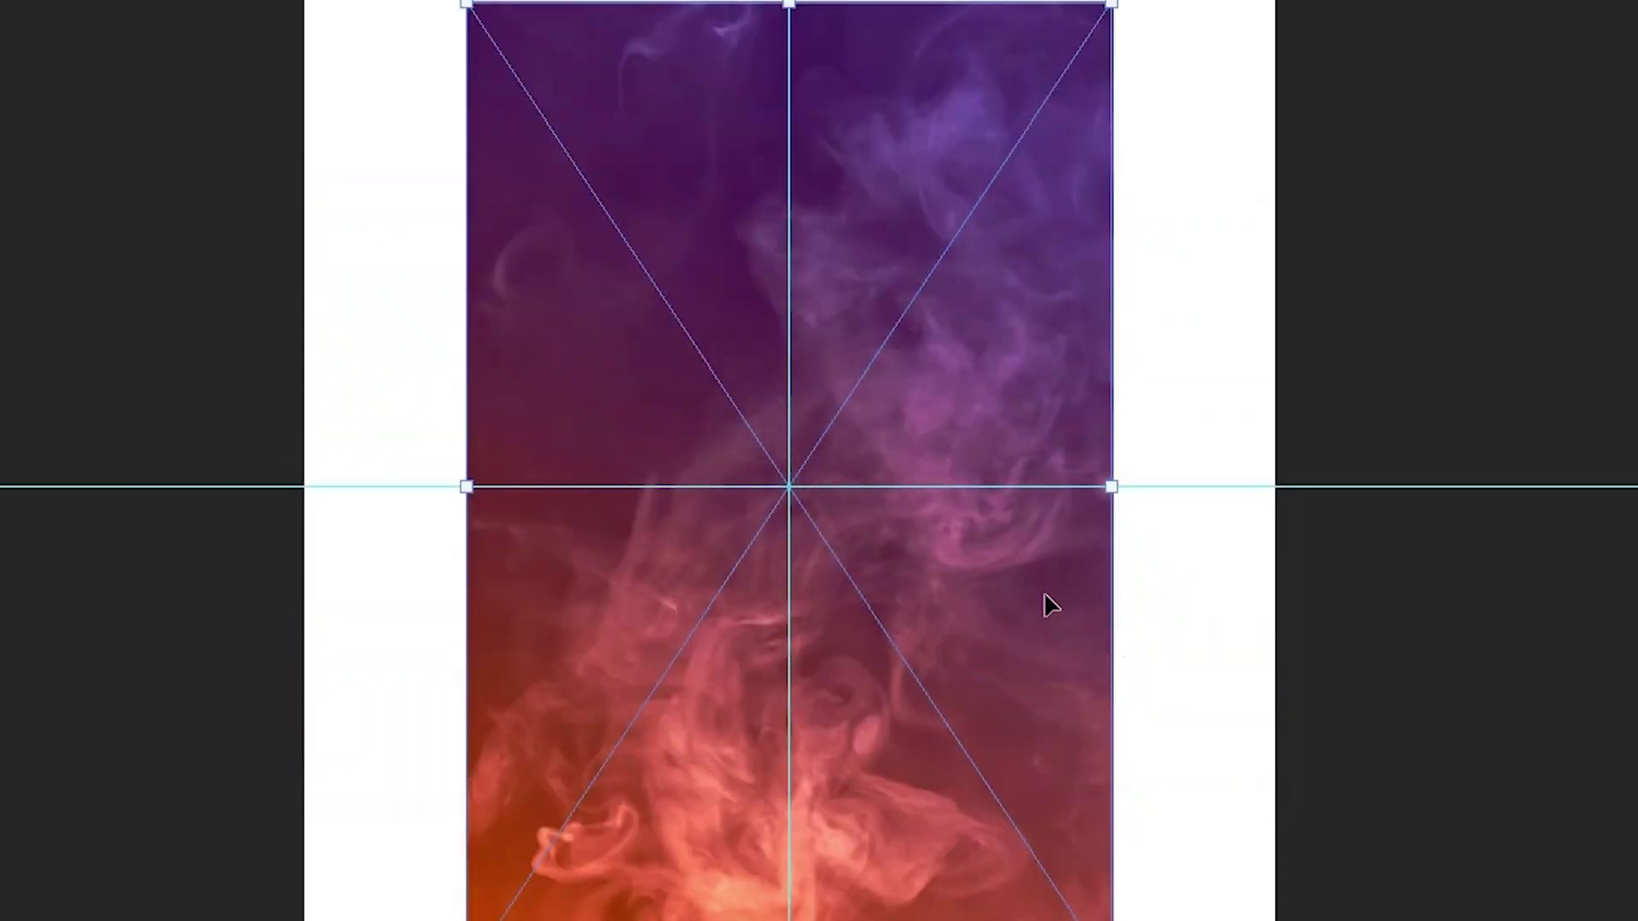
Mirror the smoke image horizontally and enlarge it to fill the whole canvas
right_click(1003, 334)
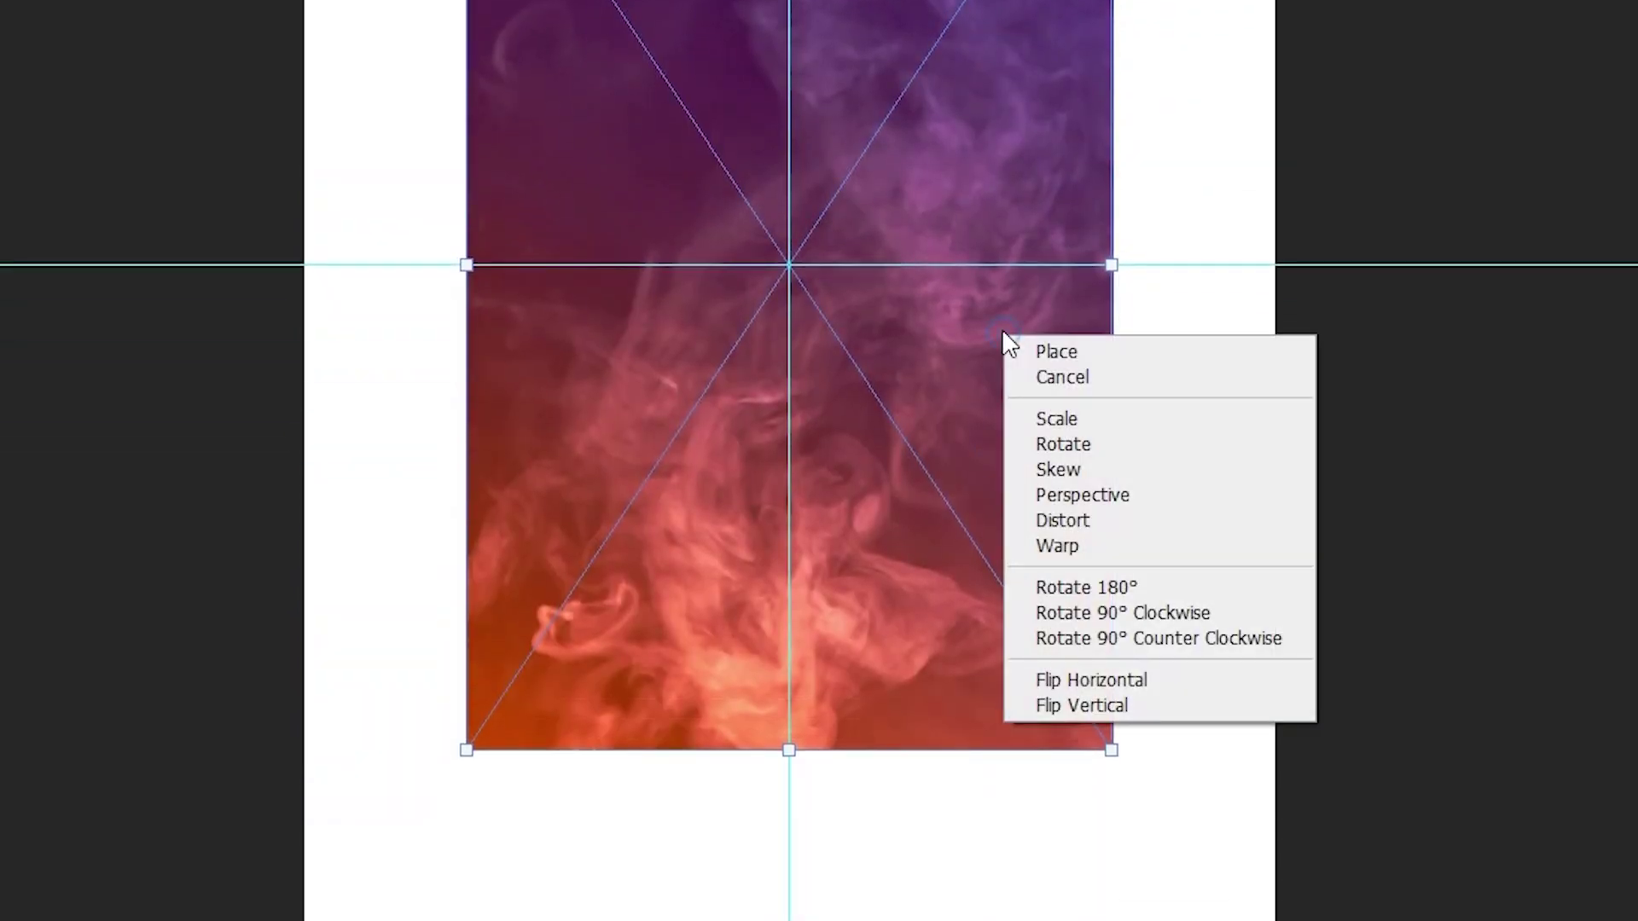
left_click(1114, 683)
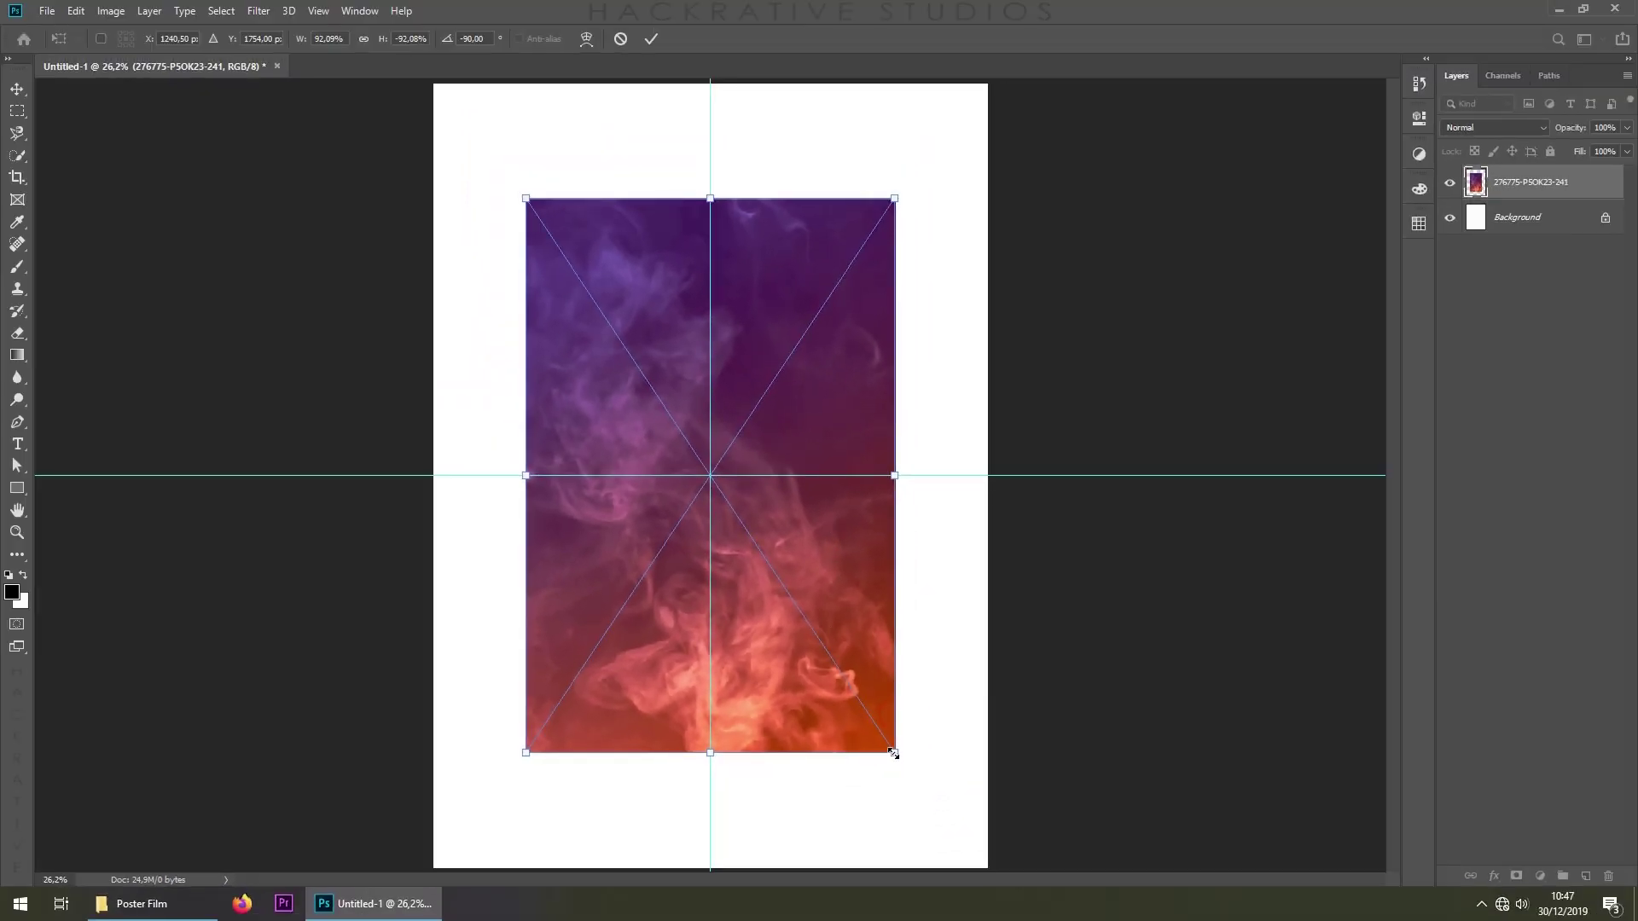
mouse_move(893, 753)
left_mouse_down()
mouse_move(995, 909)
mouse_move(986, 899)
left_mouse_up()
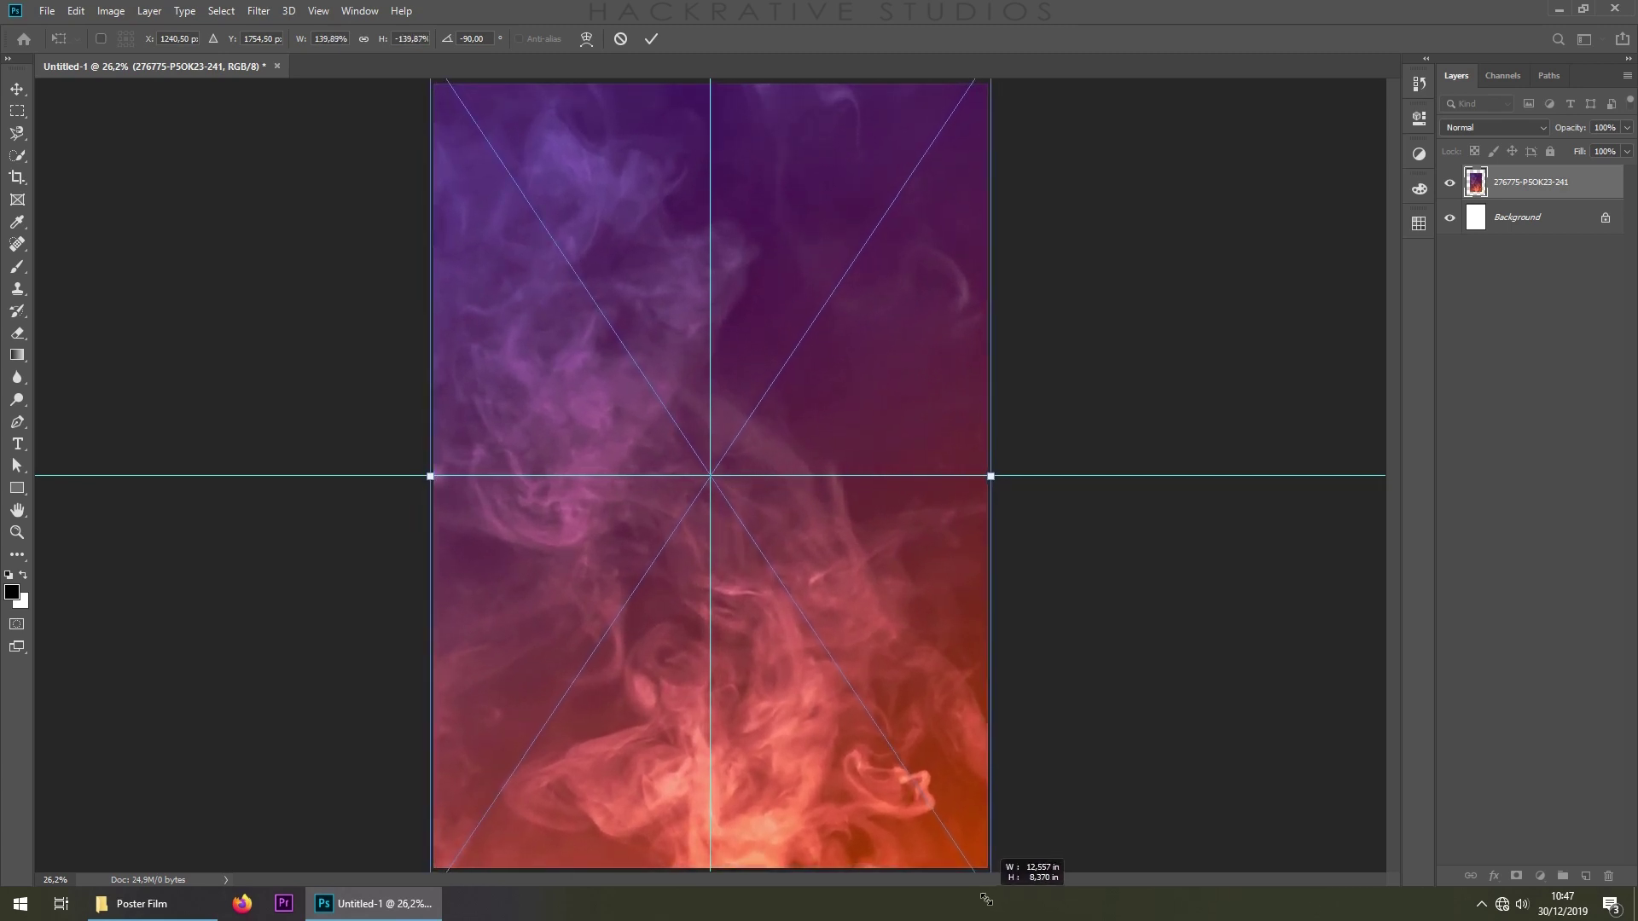
left_click_drag(986, 899, 986, 899)
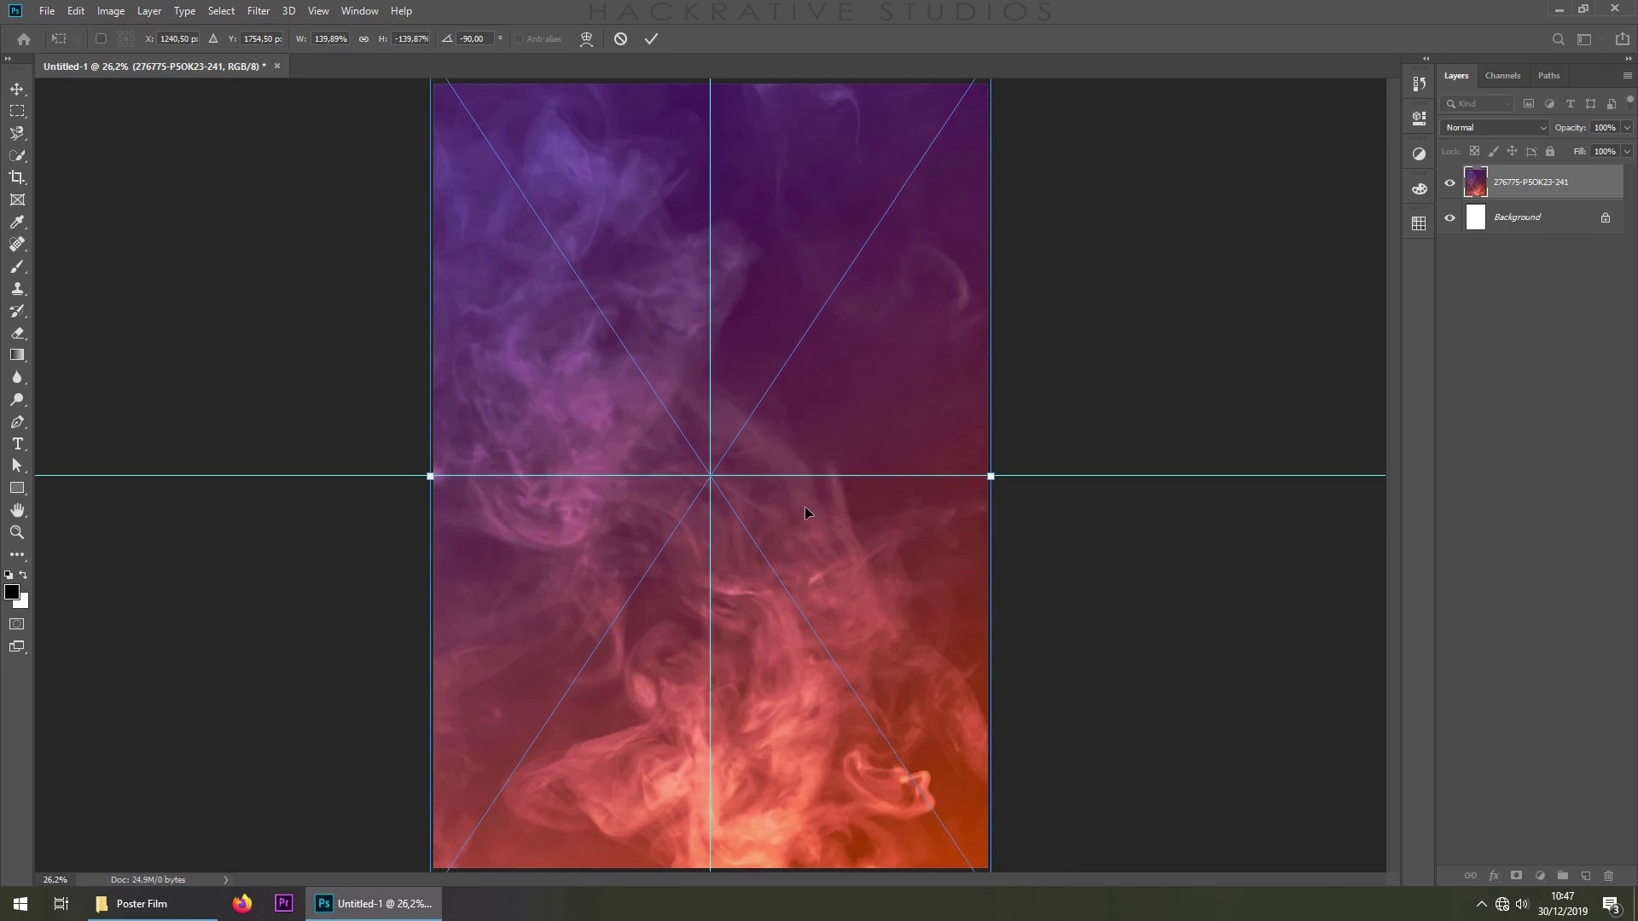
key("Return")
key("g")
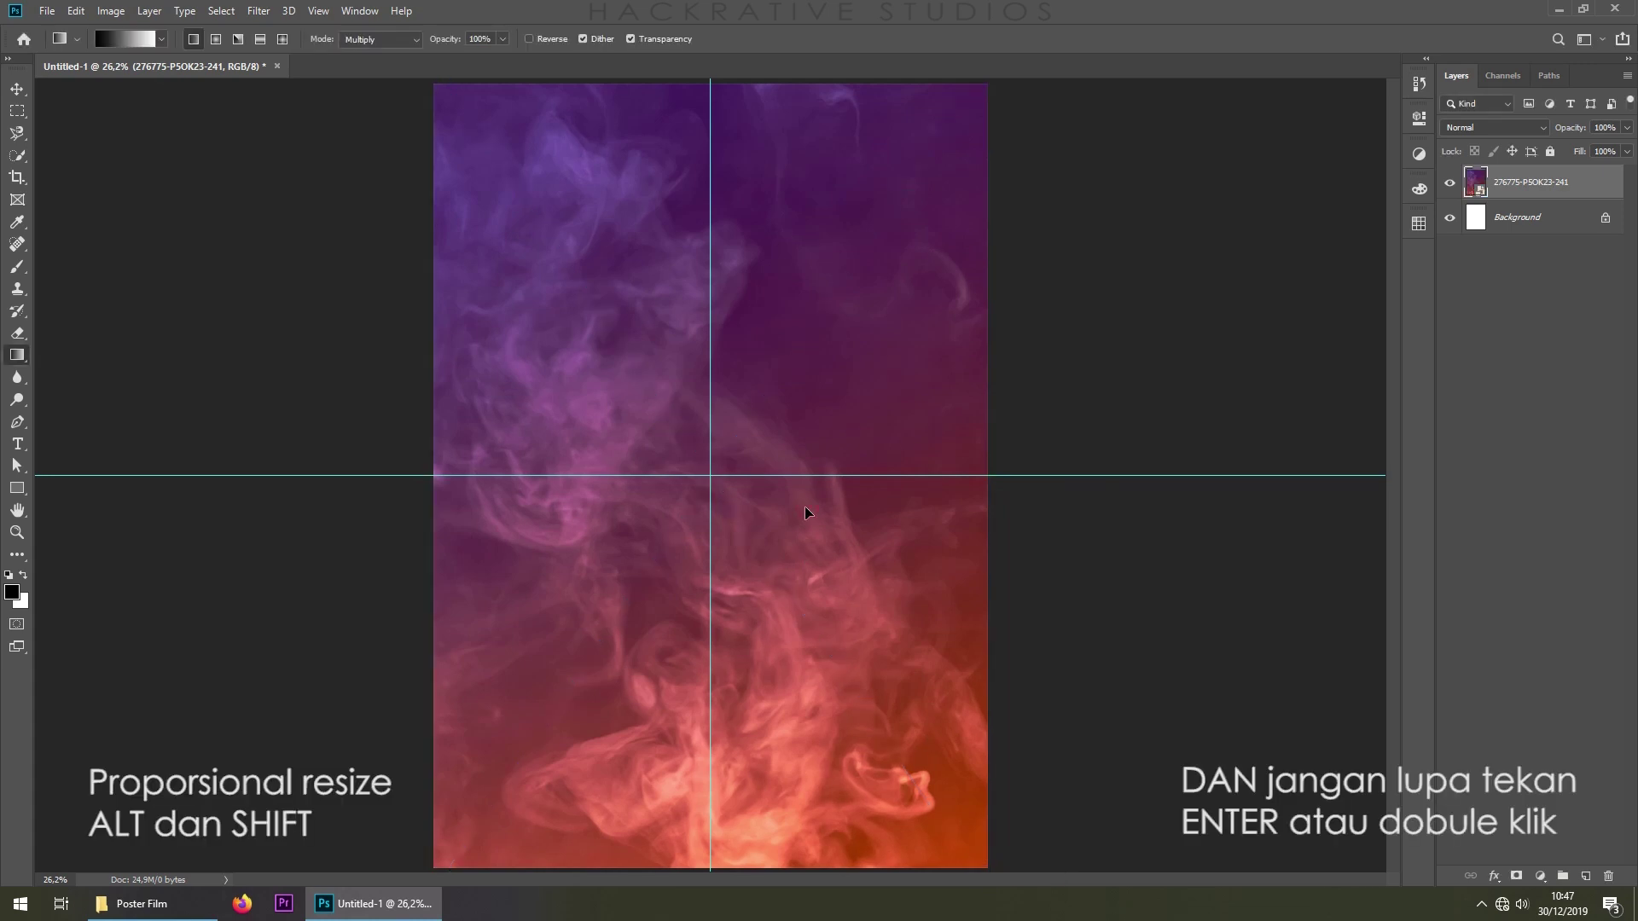
left_click(137, 904)
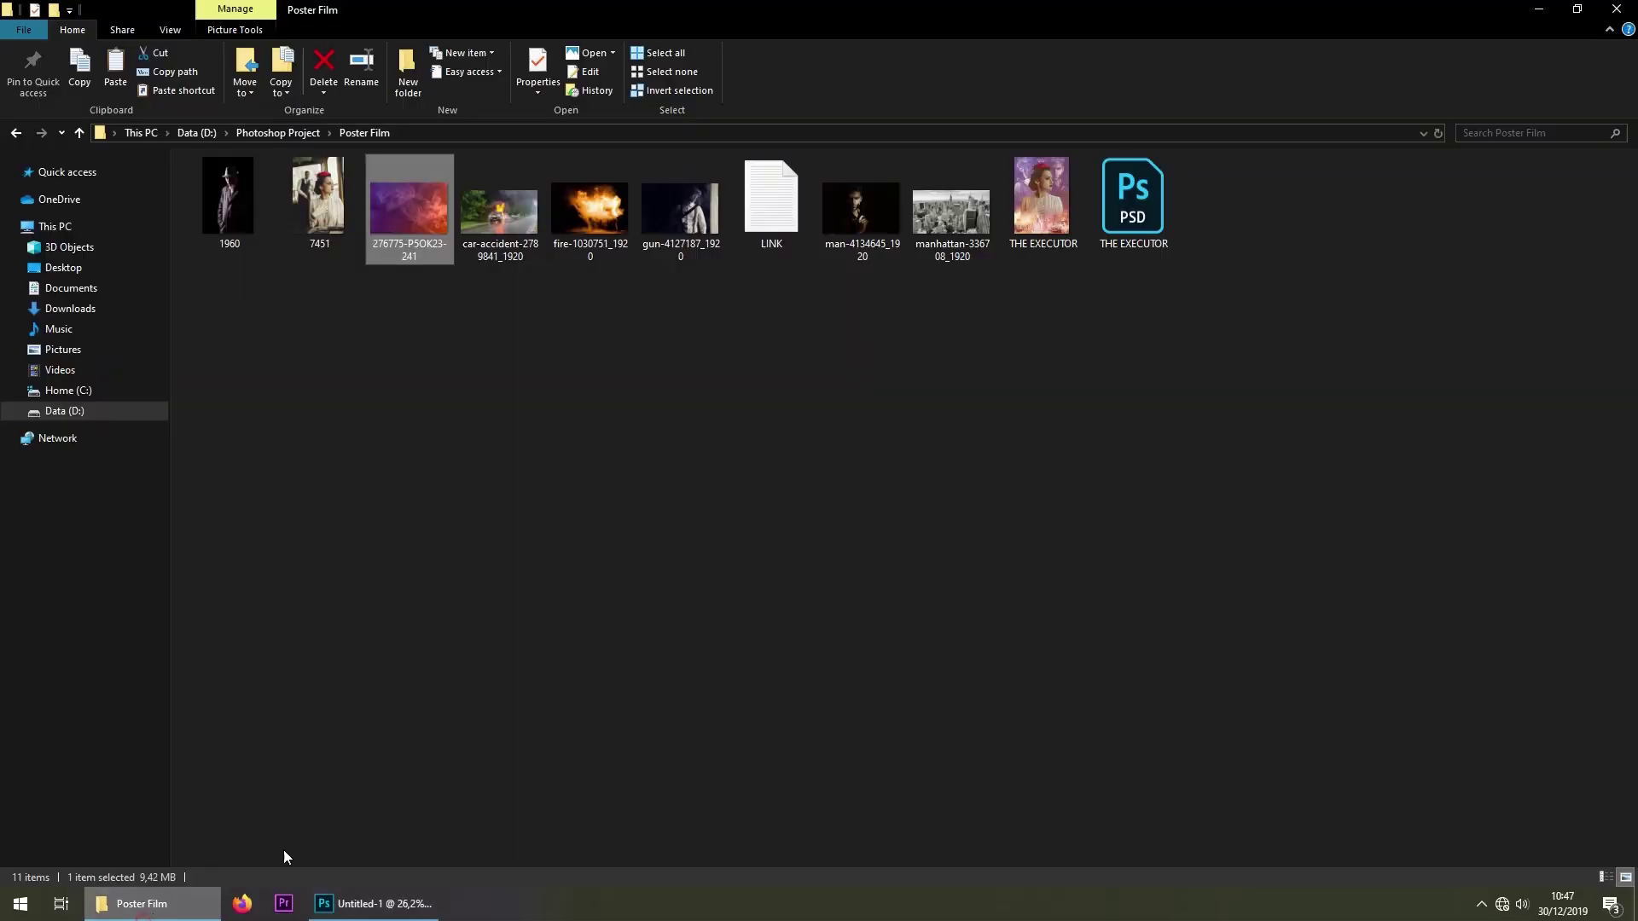
Open manhattan-336708_1920.jpg in Photoshop by dragging it from the Poster Film folder
left_click(930, 217)
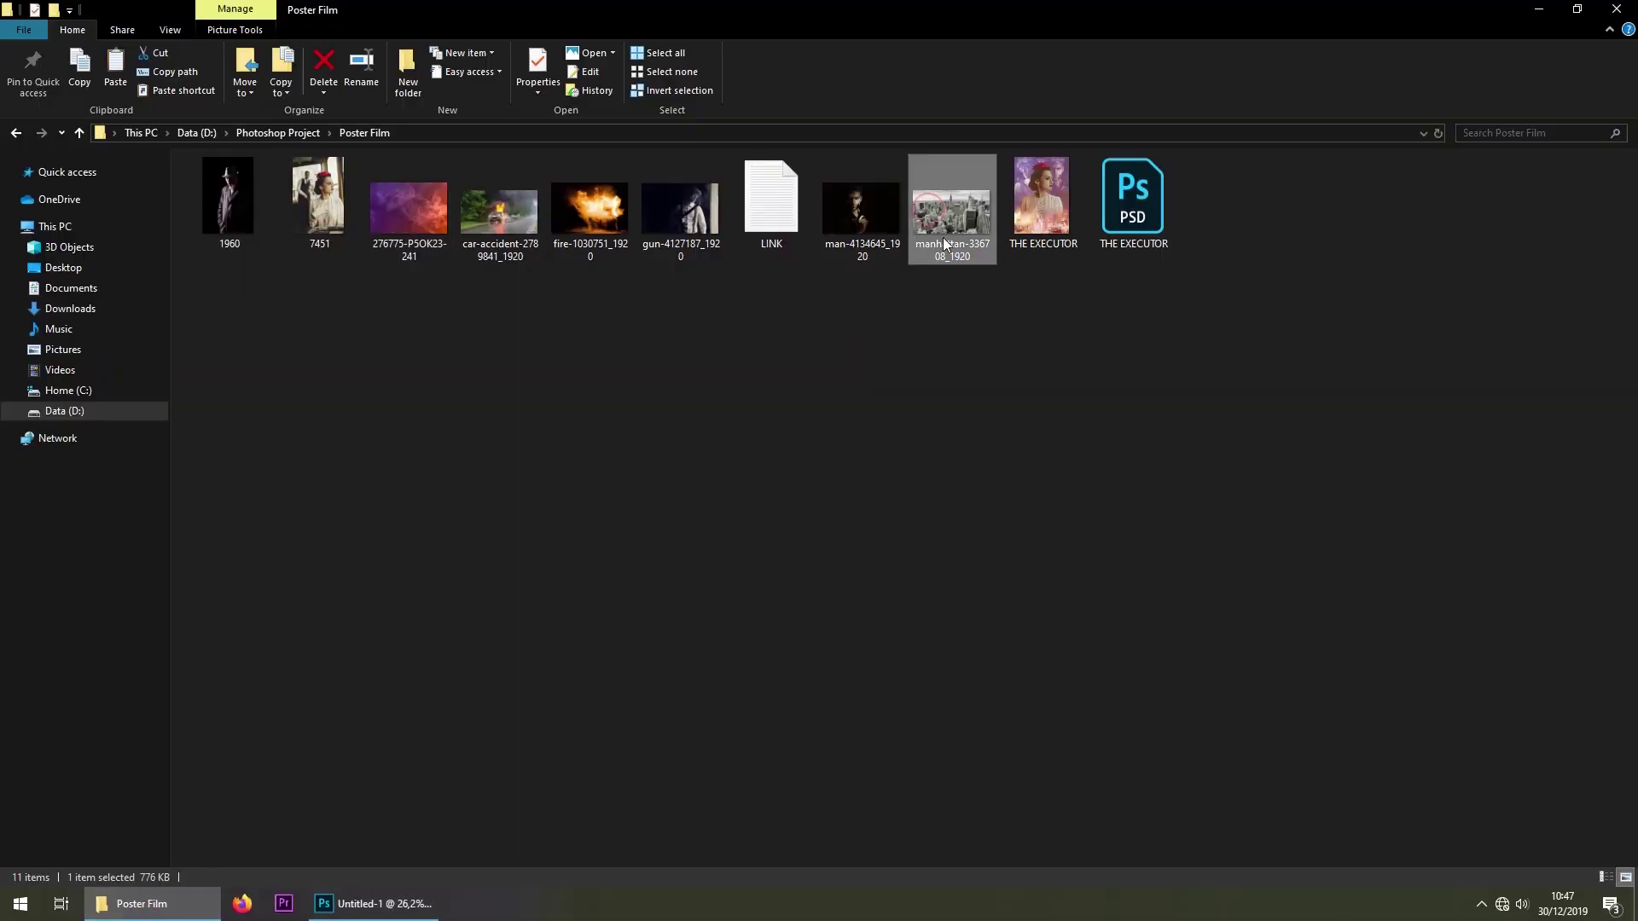
left_click_drag(945, 245, 408, 806)
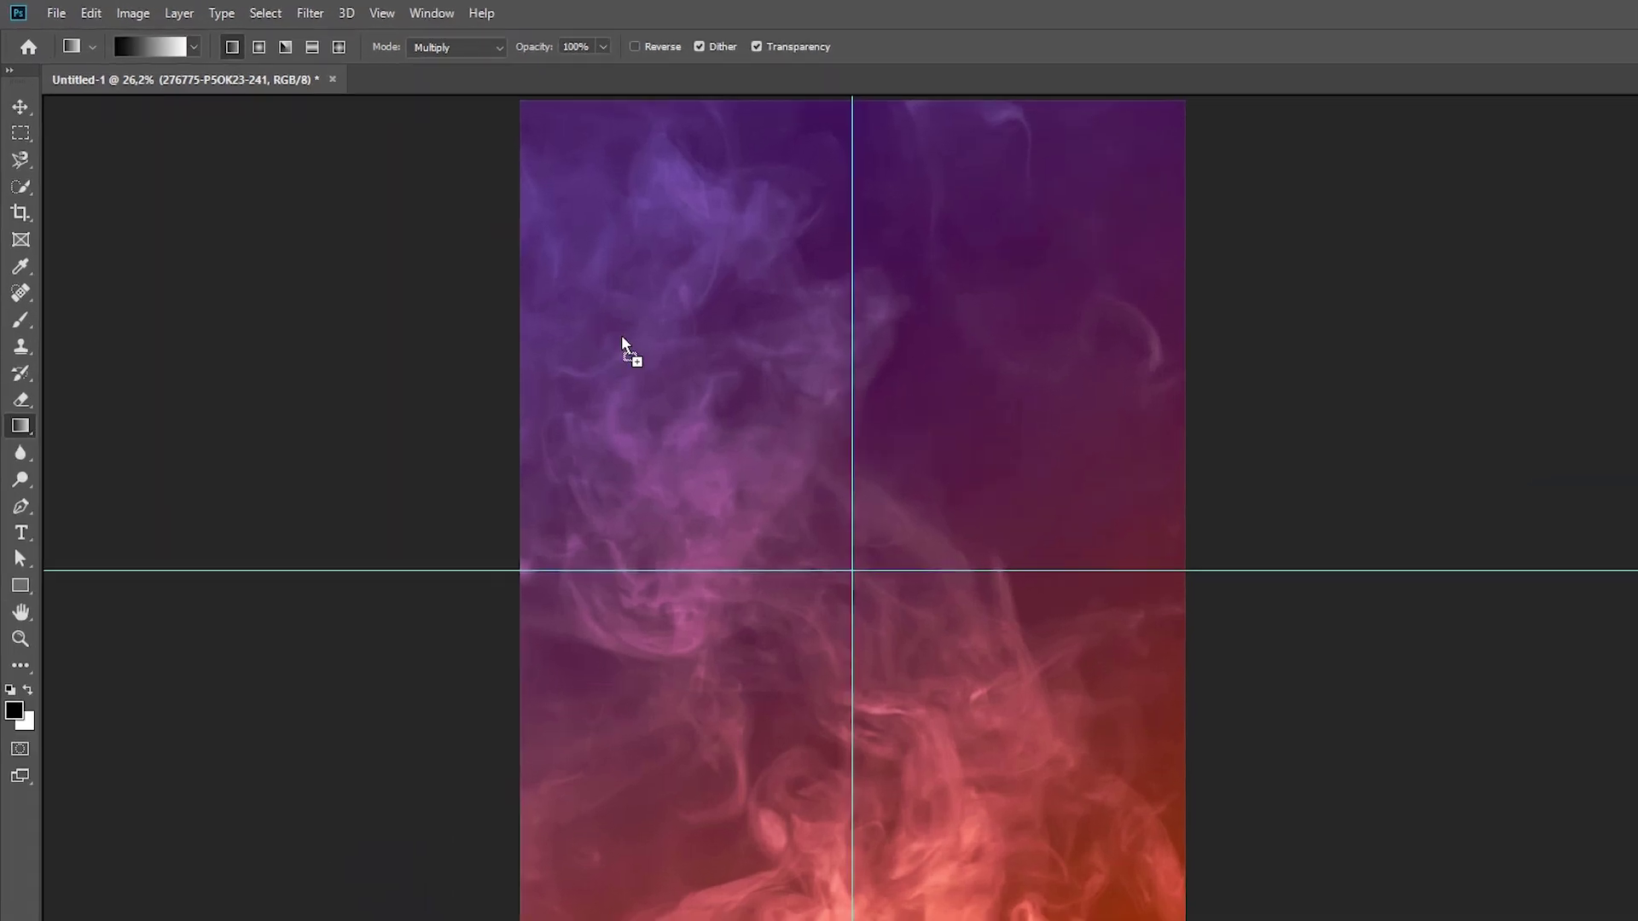
mouse_move(407, 800)
left_mouse_down()
mouse_move(891, 83)
mouse_move(904, 115)
left_mouse_up()
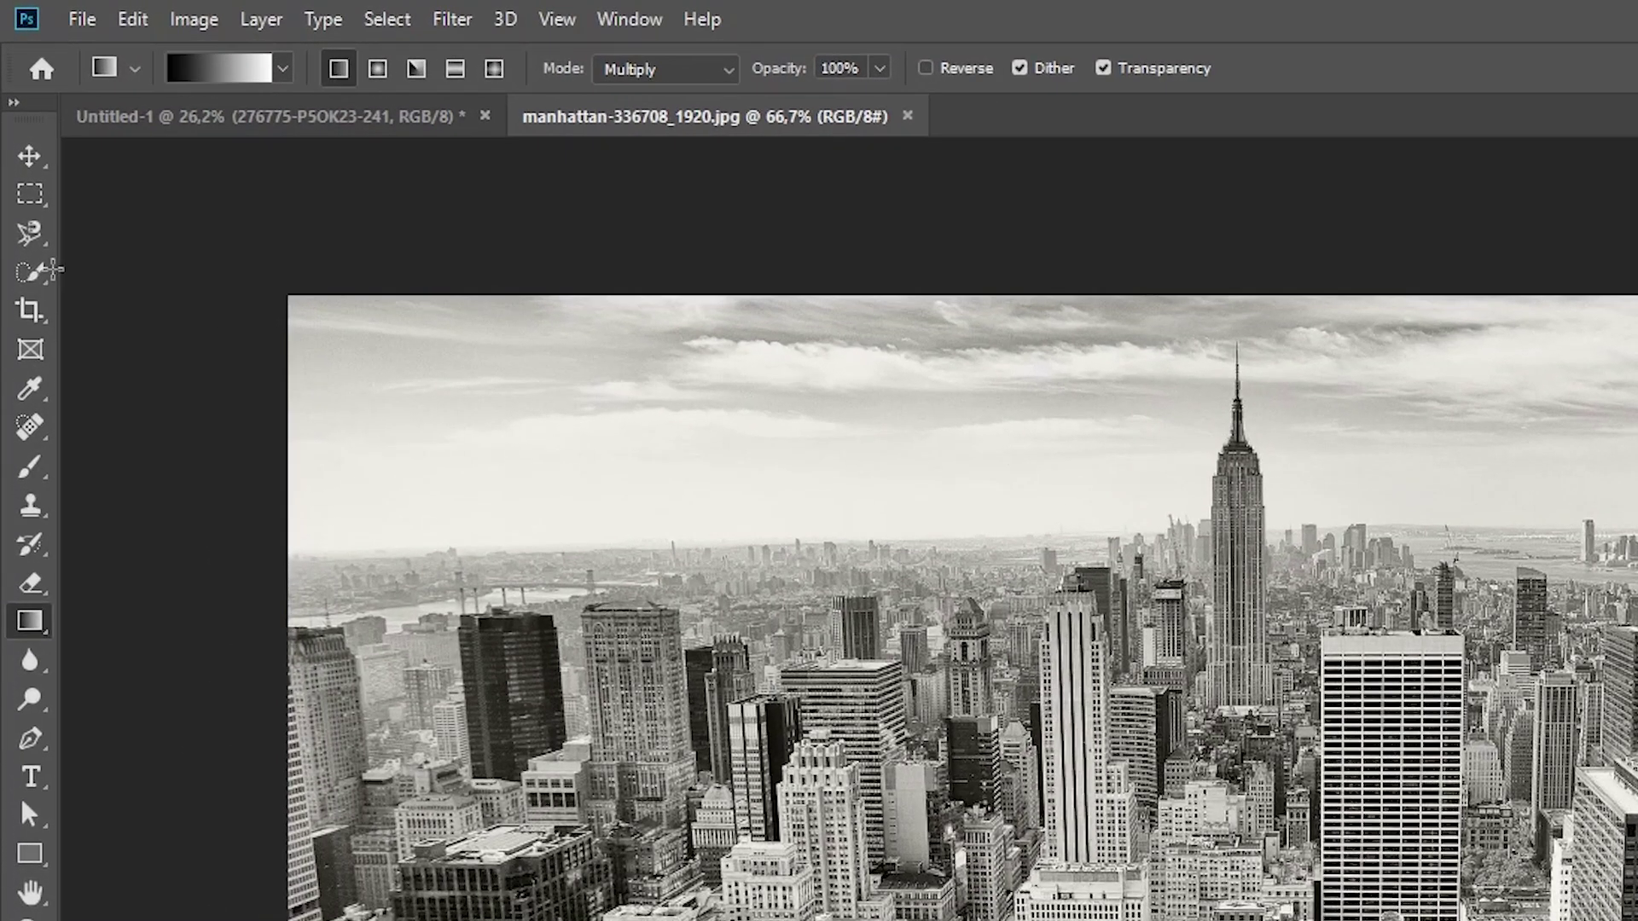
Select the sky with Quick Selection, invert it, and mask the photo down to the buildings
left_click(20, 157)
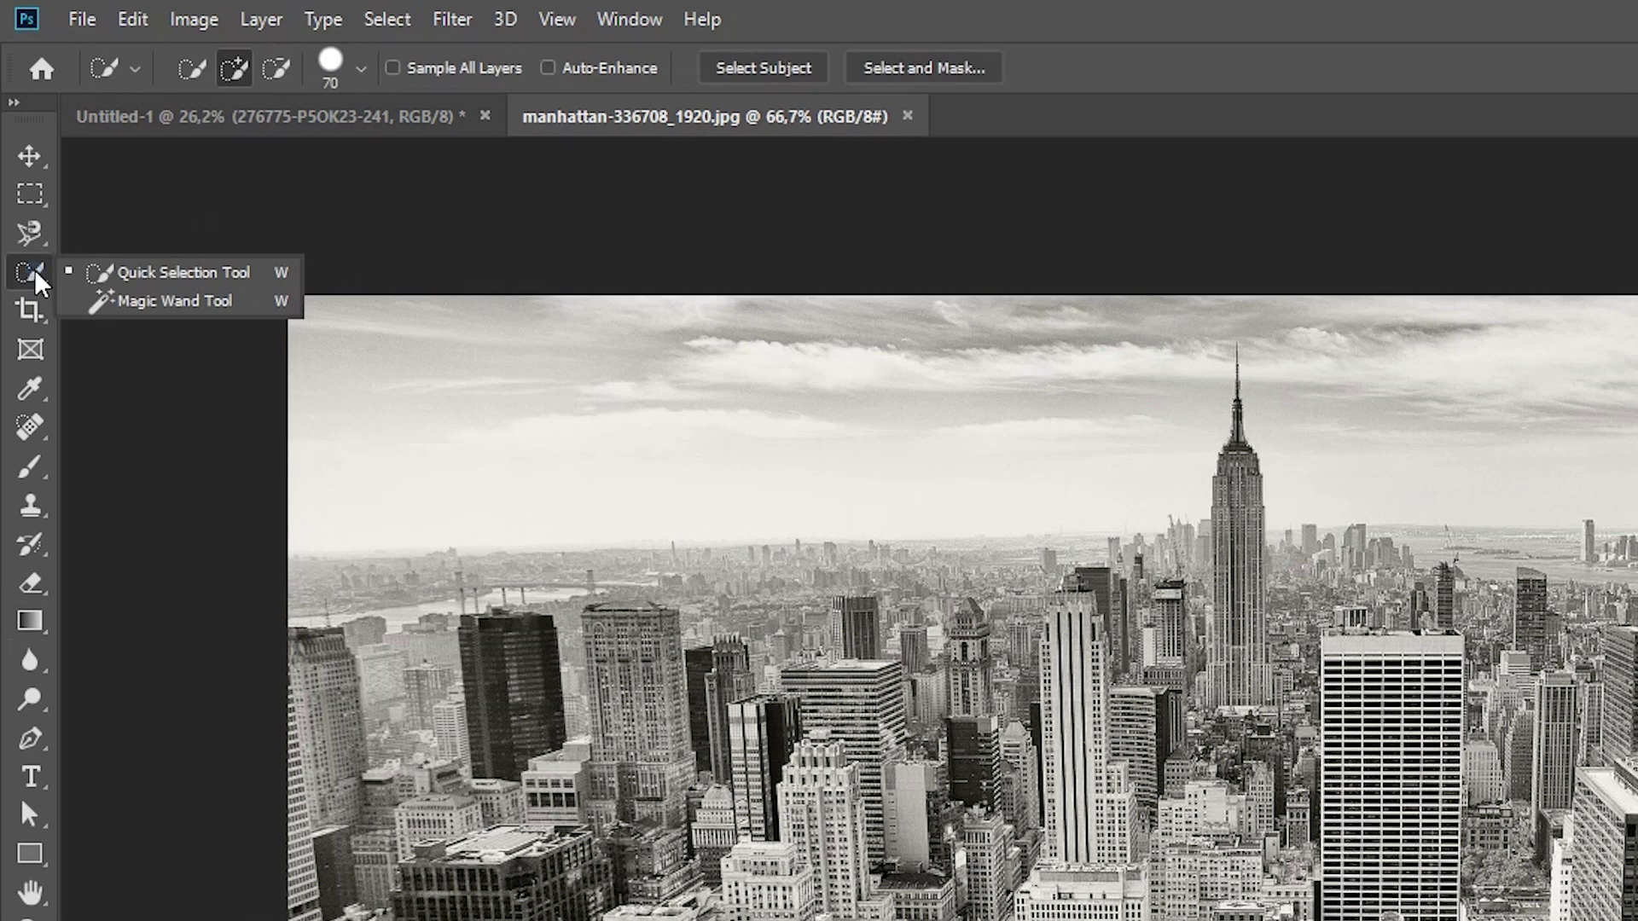
left_click(153, 275)
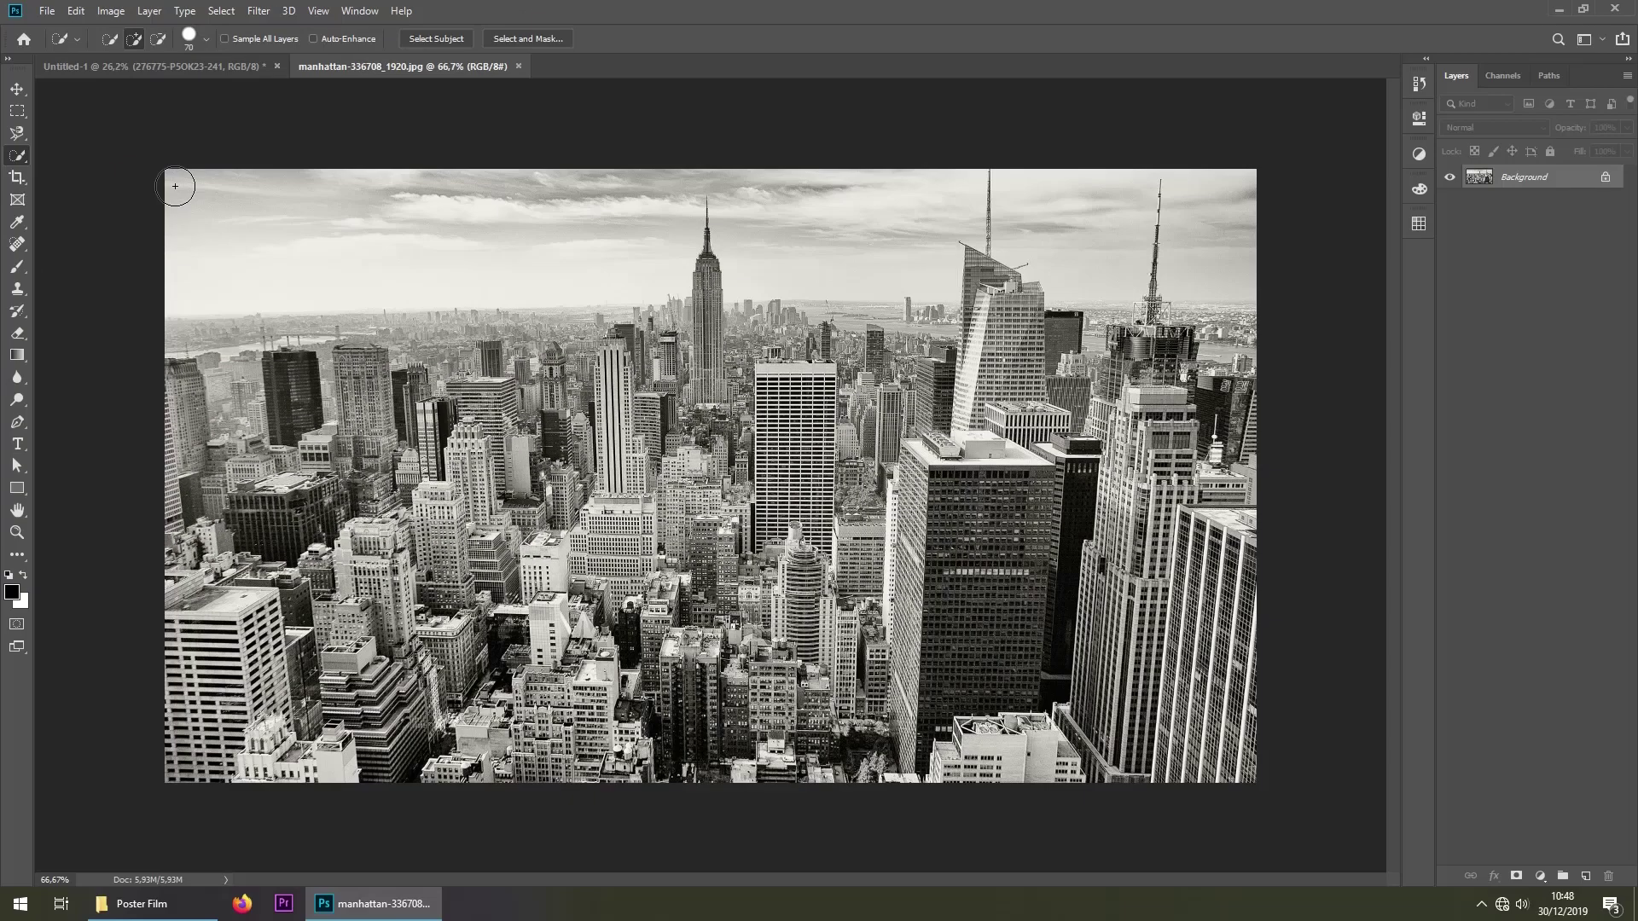
mouse_move(175, 185)
left_mouse_down()
mouse_move(406, 191)
mouse_move(1228, 329)
left_mouse_up()
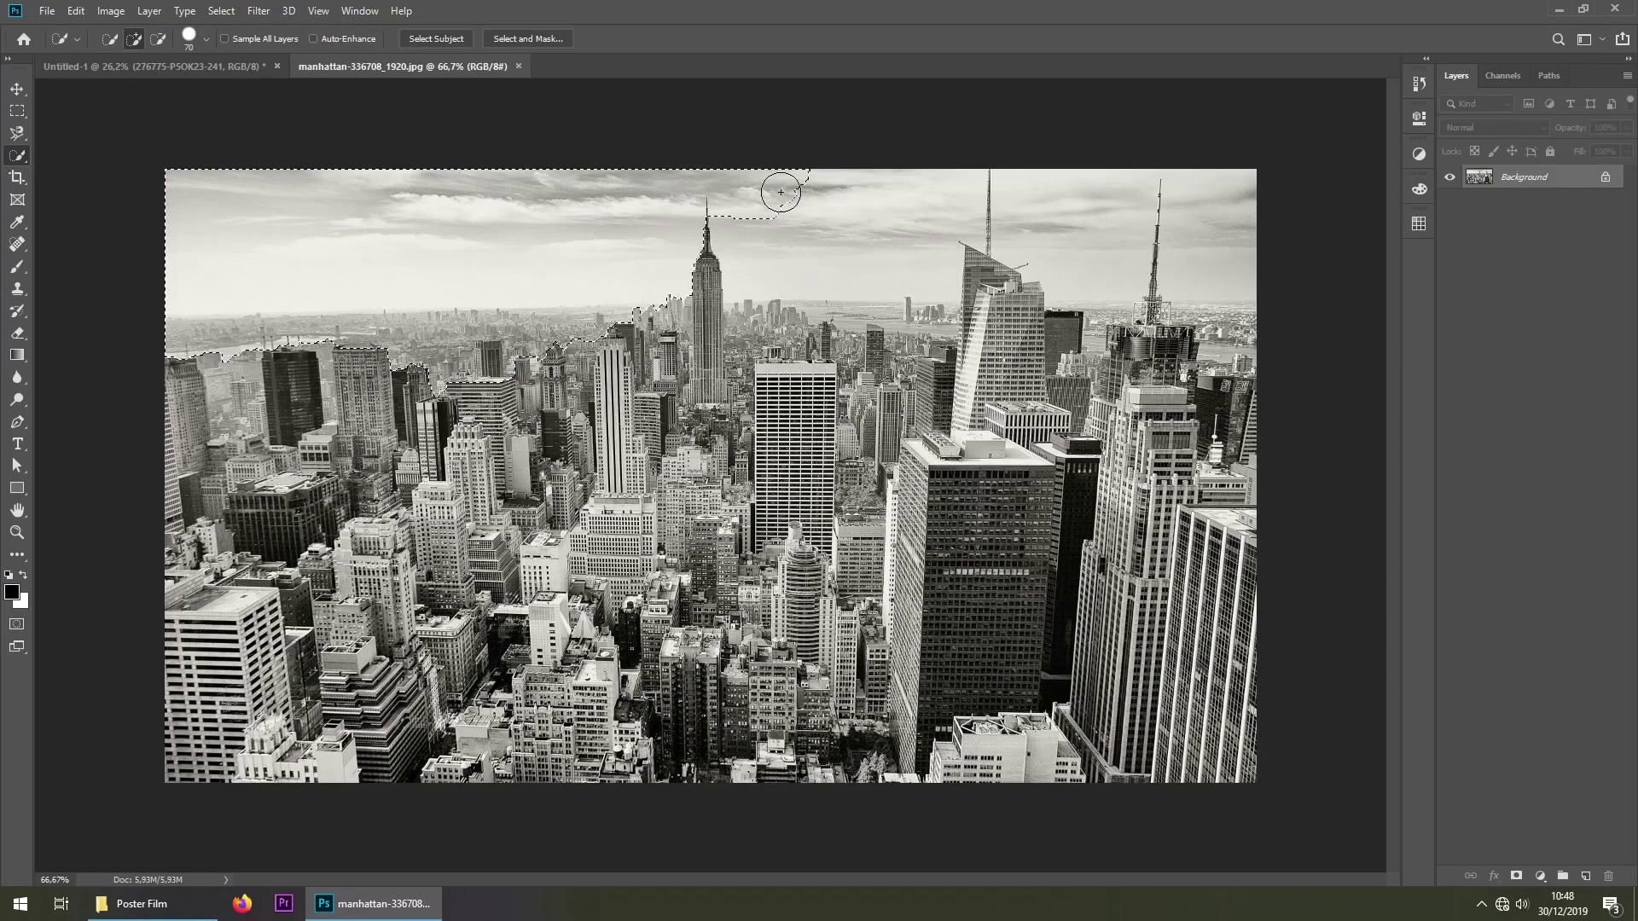
key("bracketleft")
key("bracketleft")
key("bracketleft")
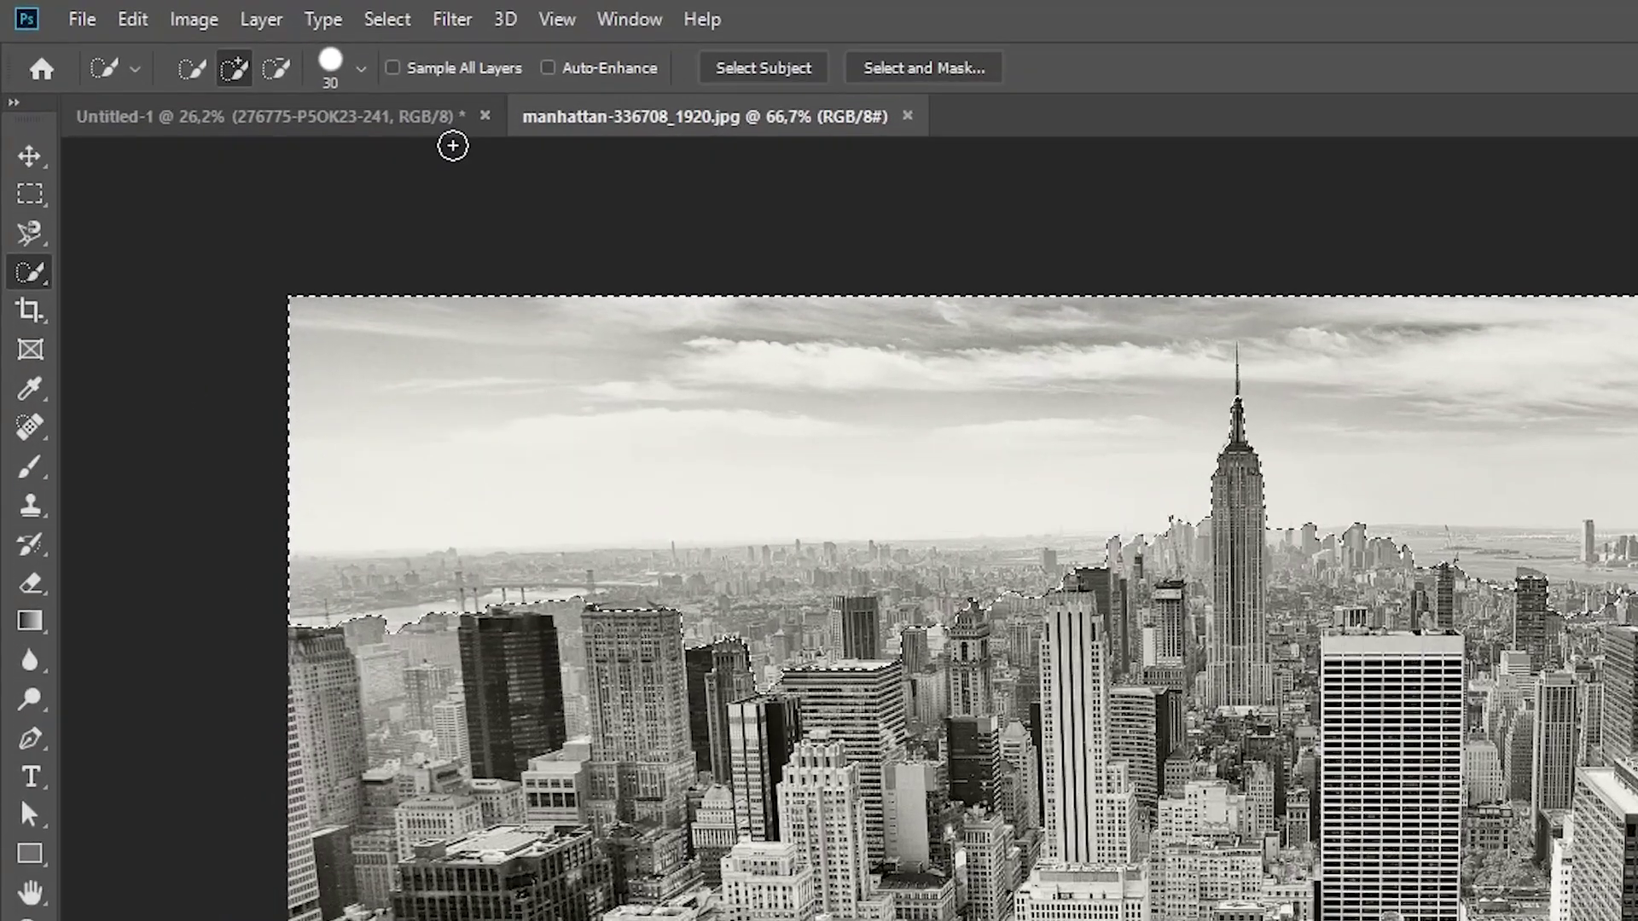
left_click(383, 22)
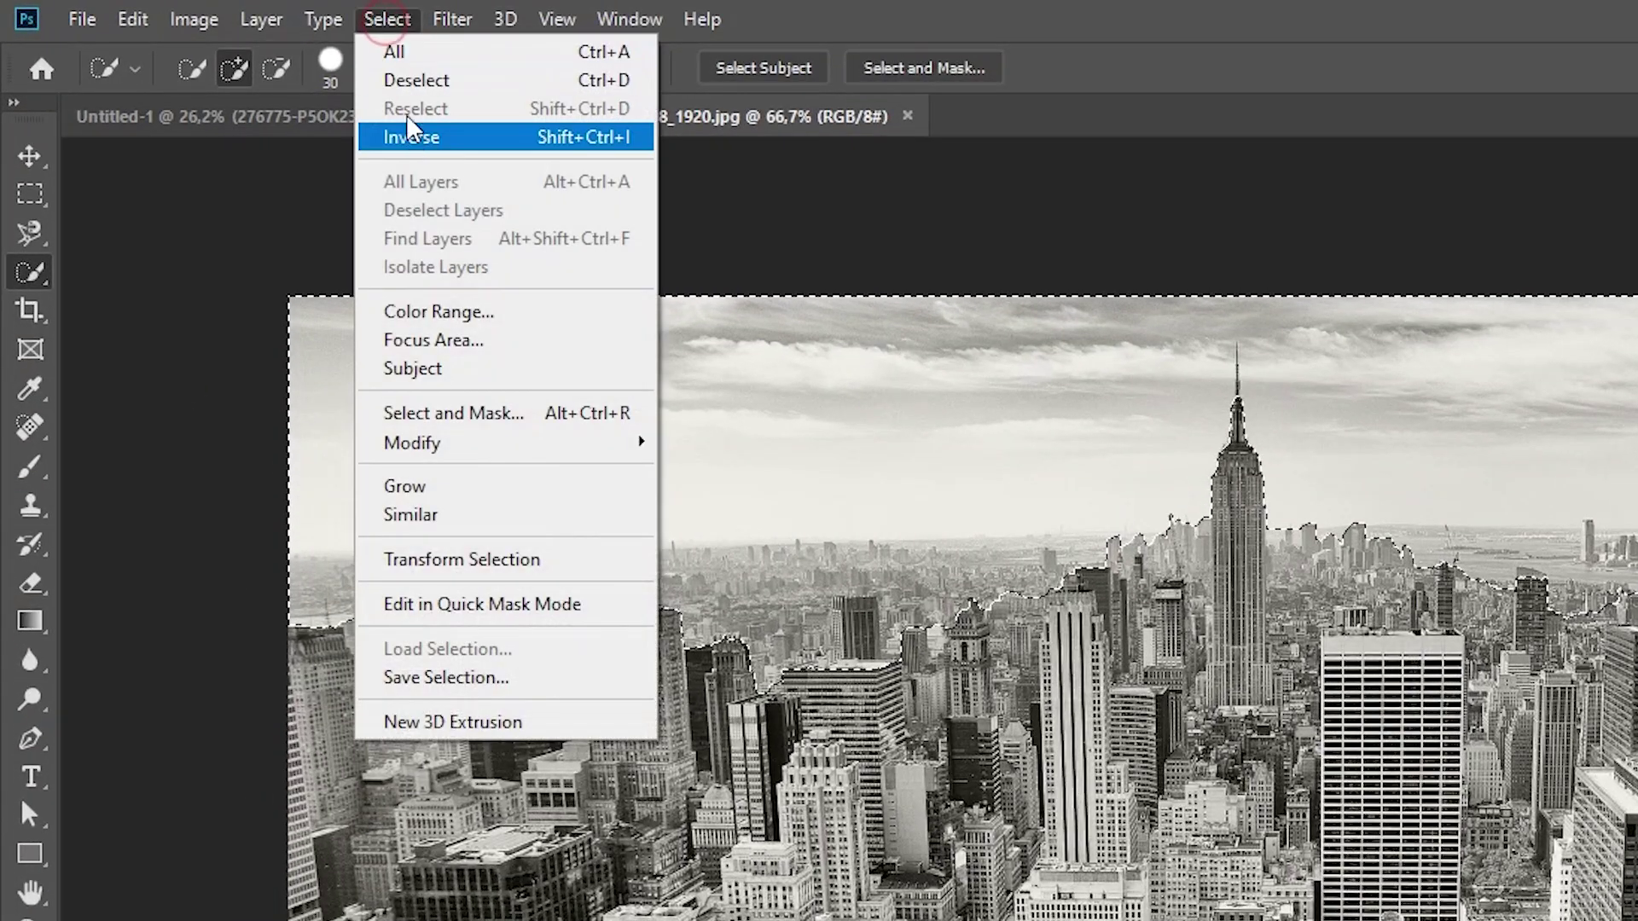
left_click(410, 136)
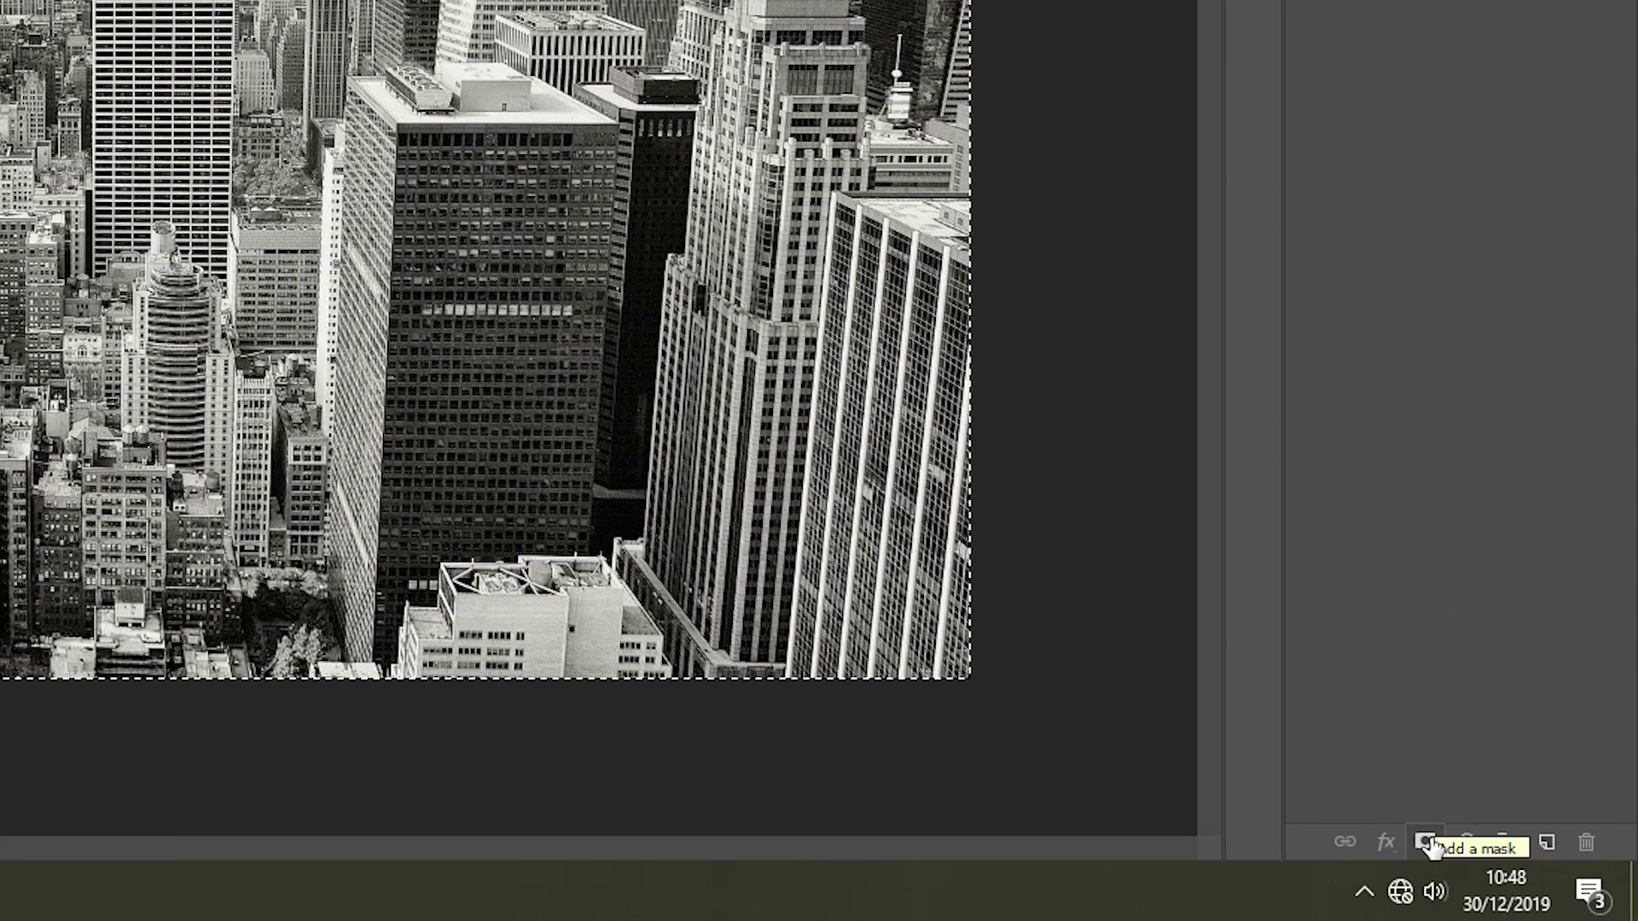
left_click(1430, 844)
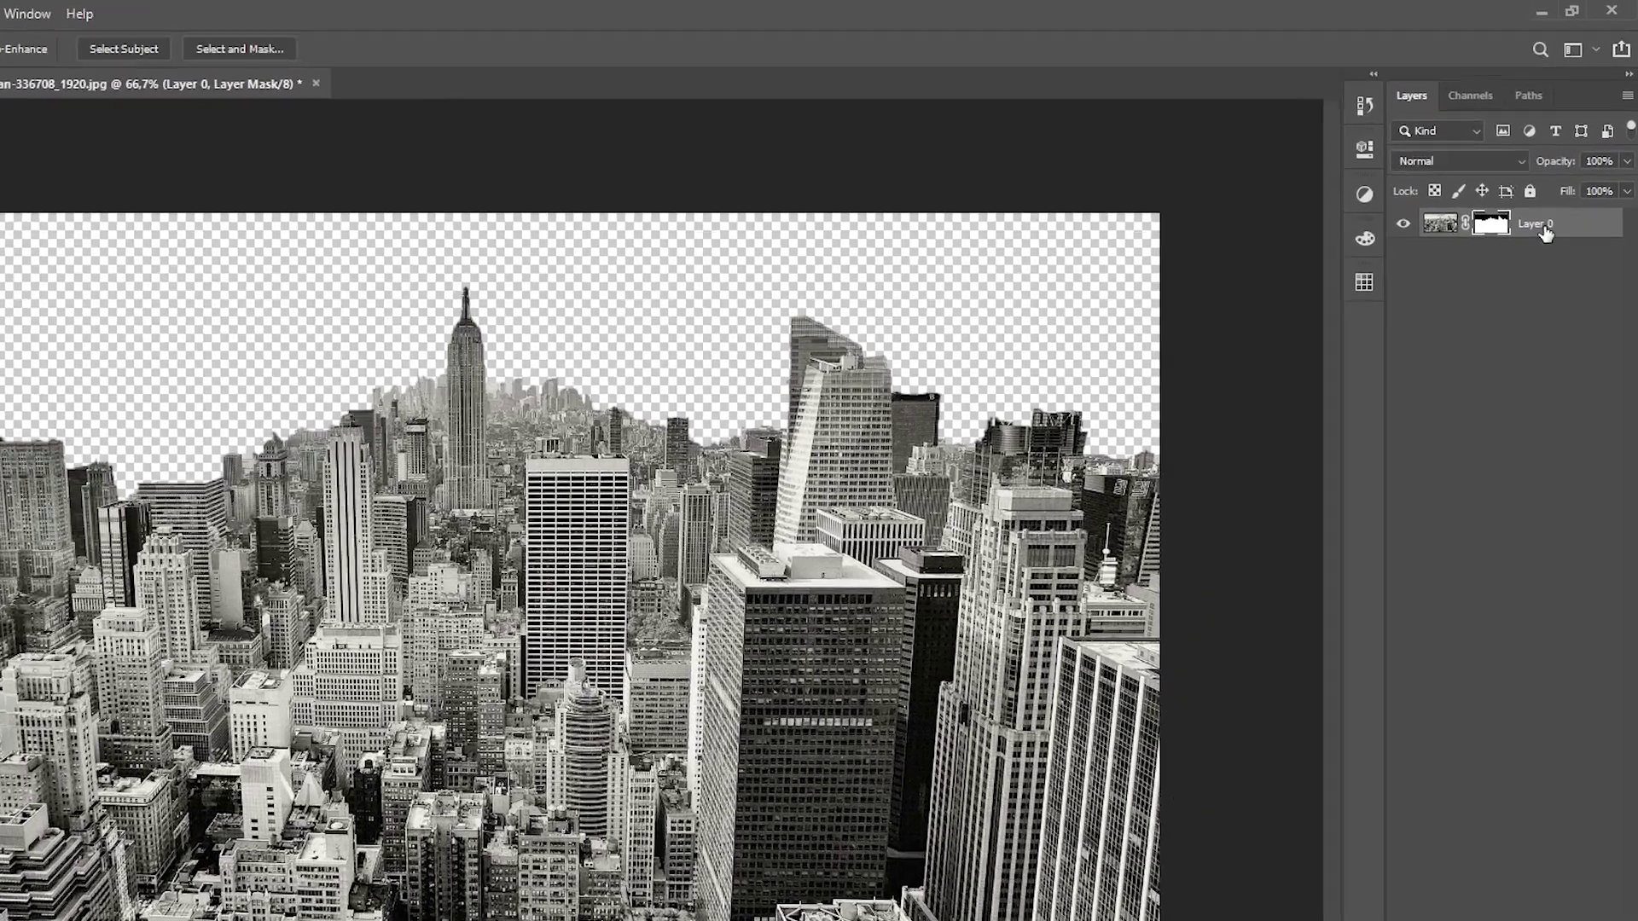
Duplicate the masked Layer 0 into the Untitled-1 document and switch to that poster
right_click(1566, 177)
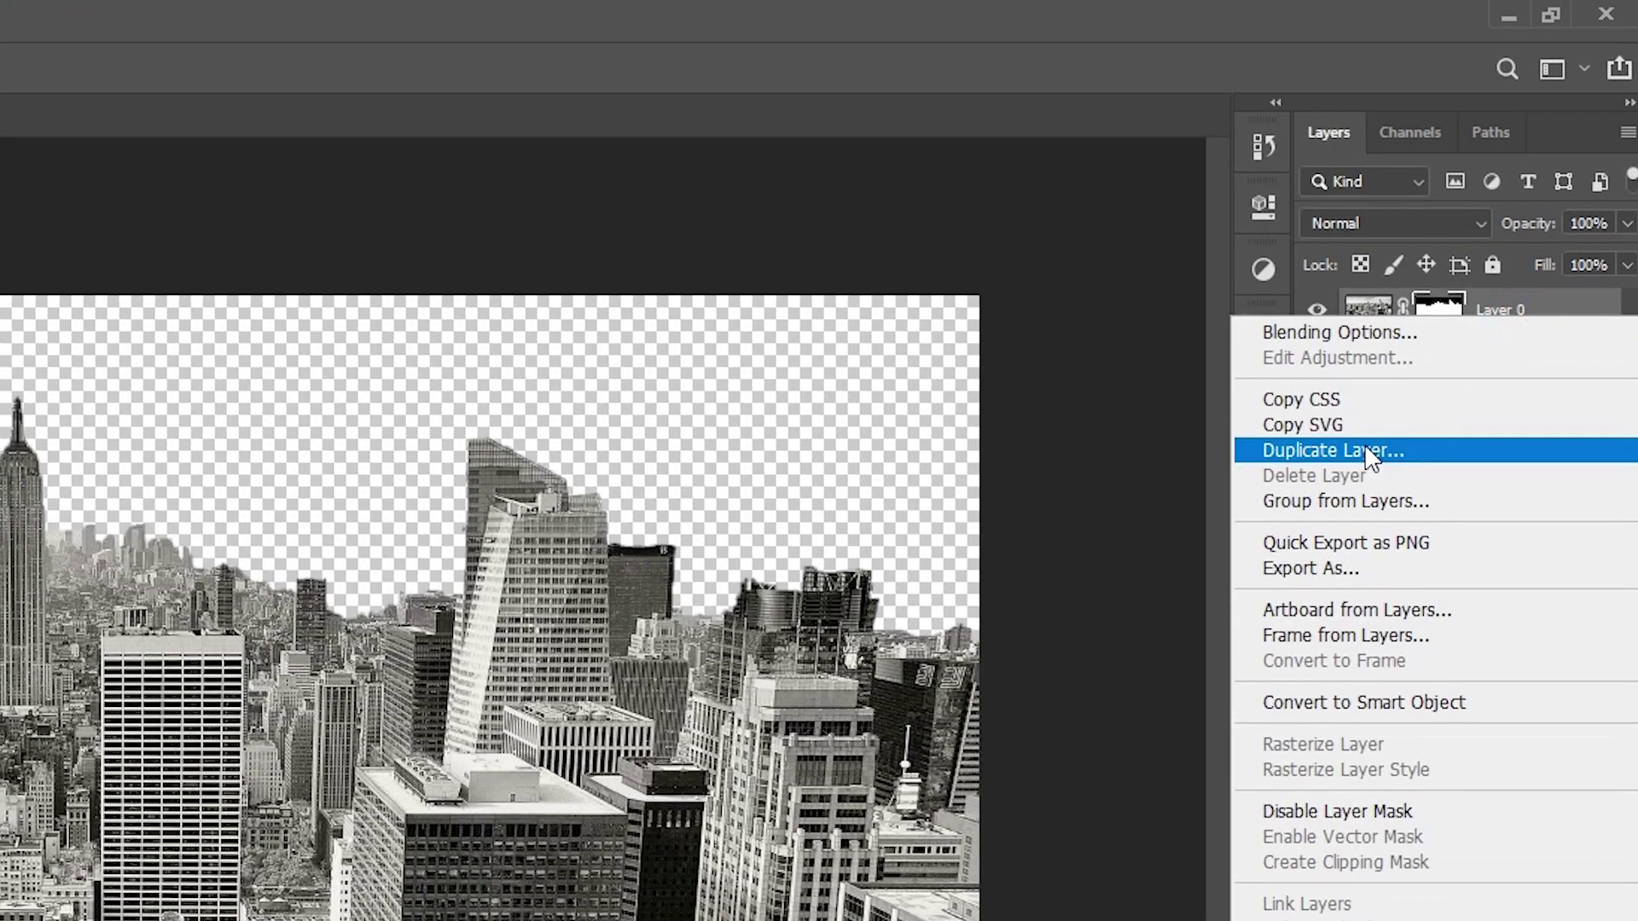
left_click(1368, 453)
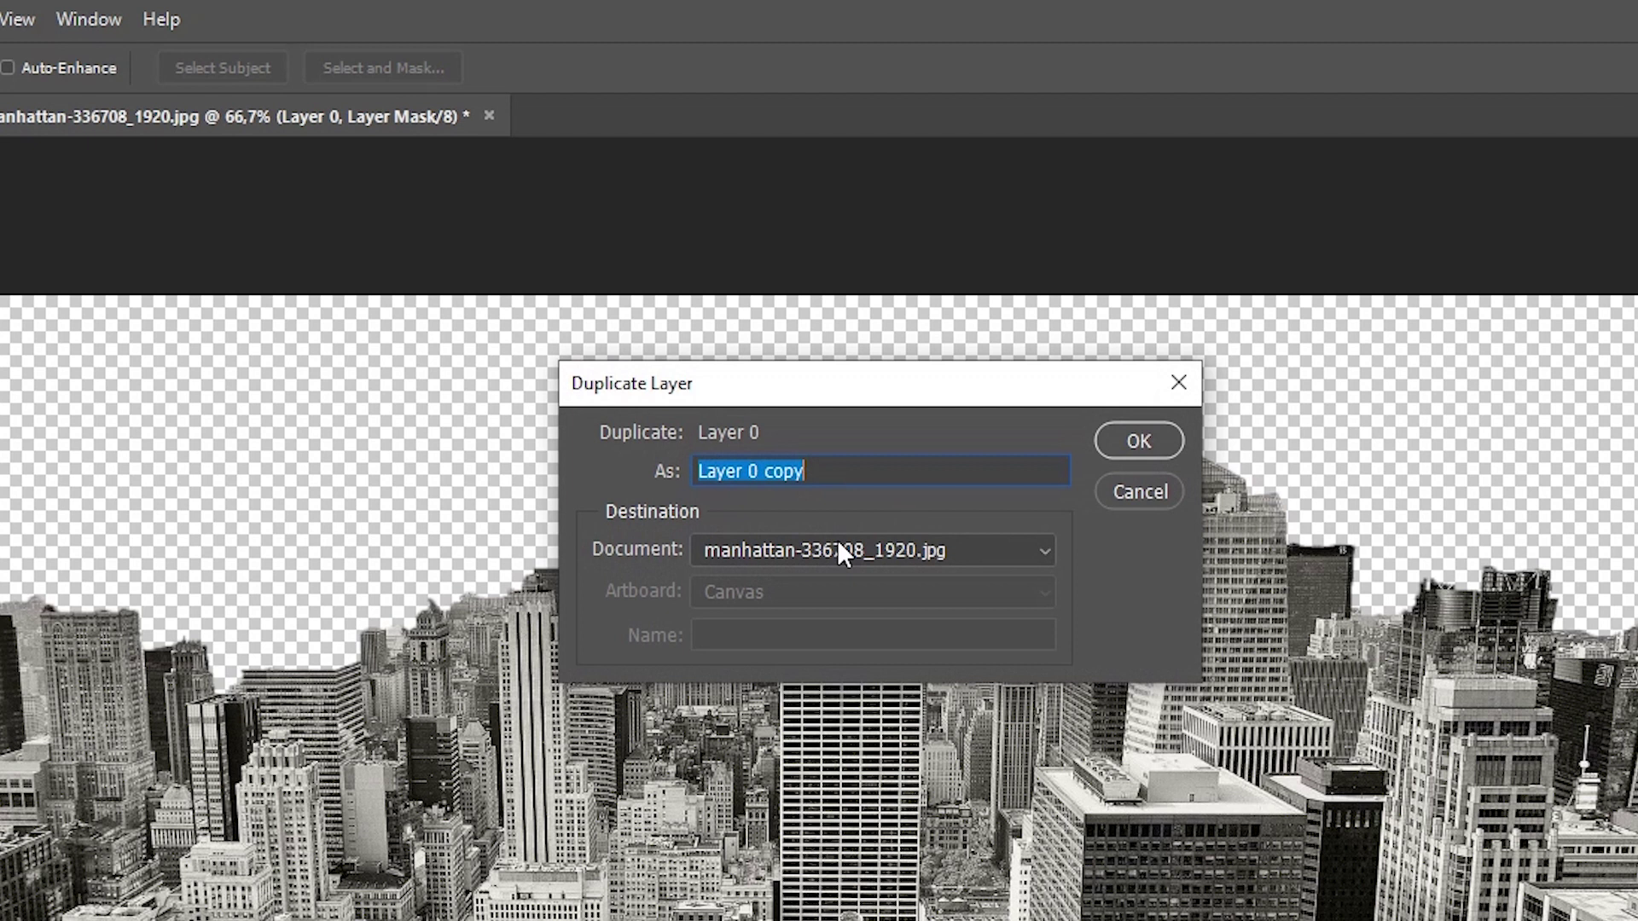
left_click(838, 546)
left_click(767, 577)
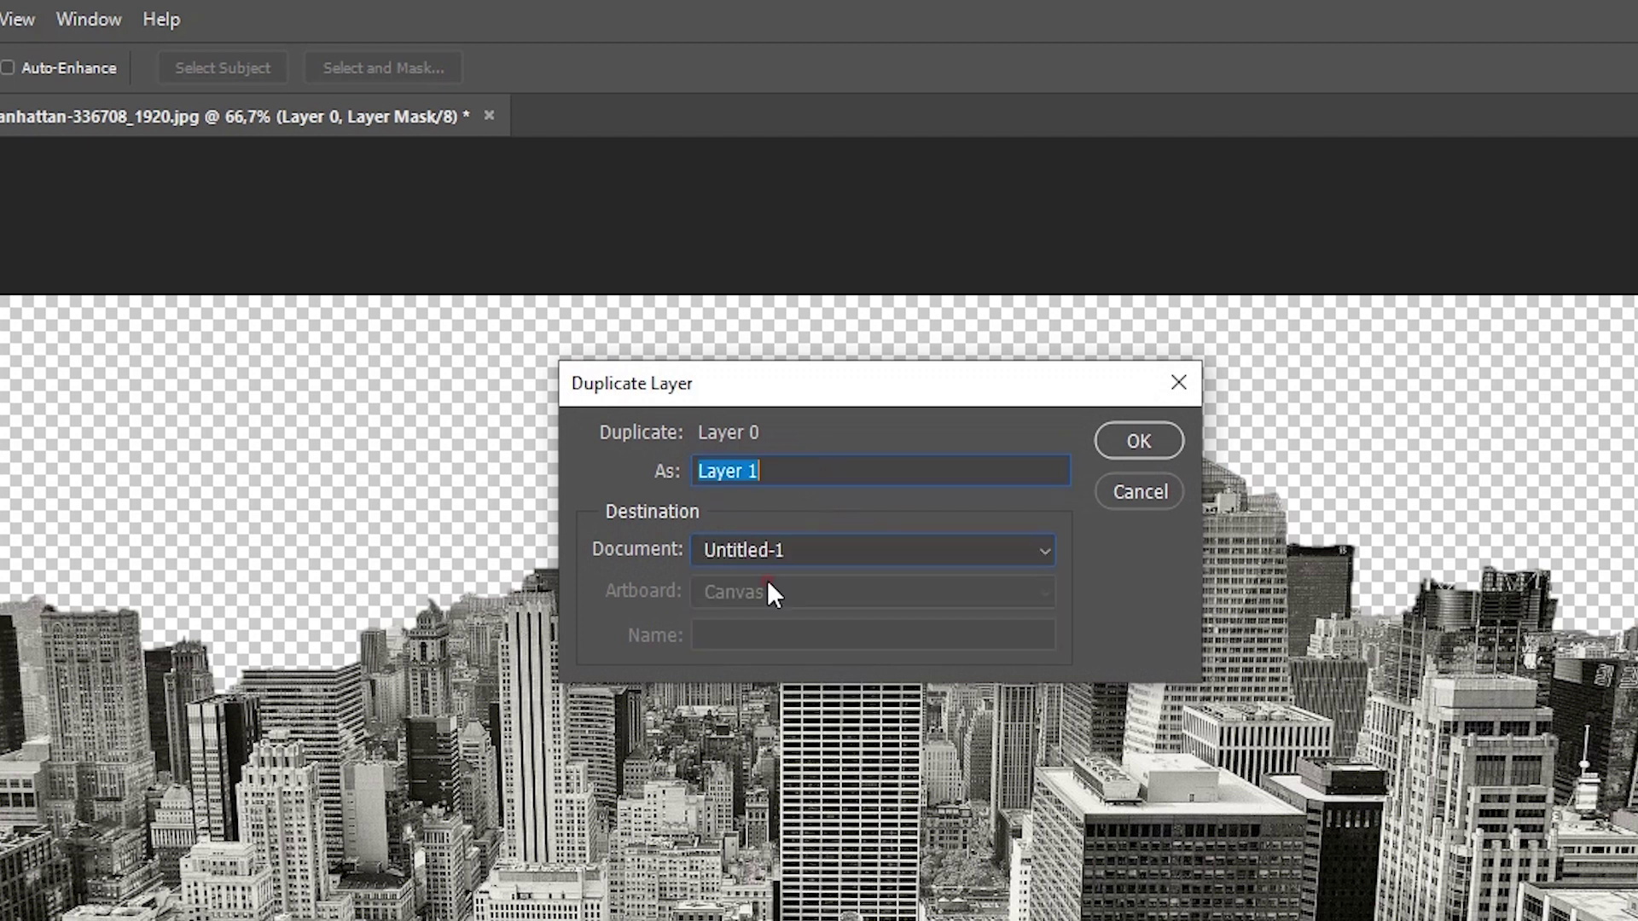
left_click(1138, 442)
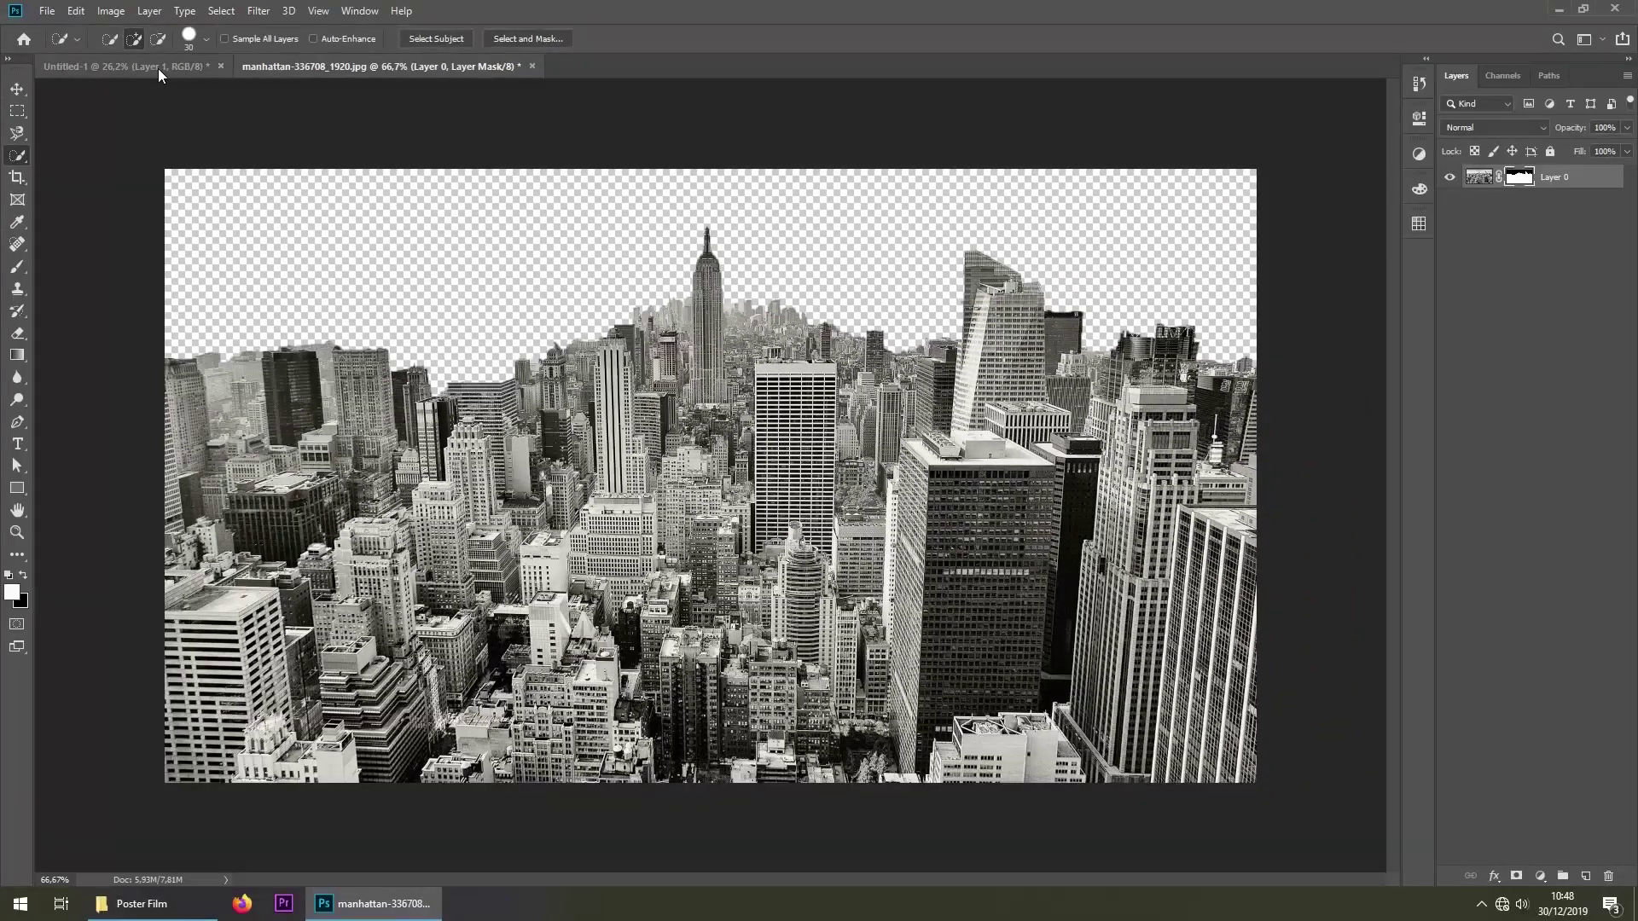
left_click(161, 66)
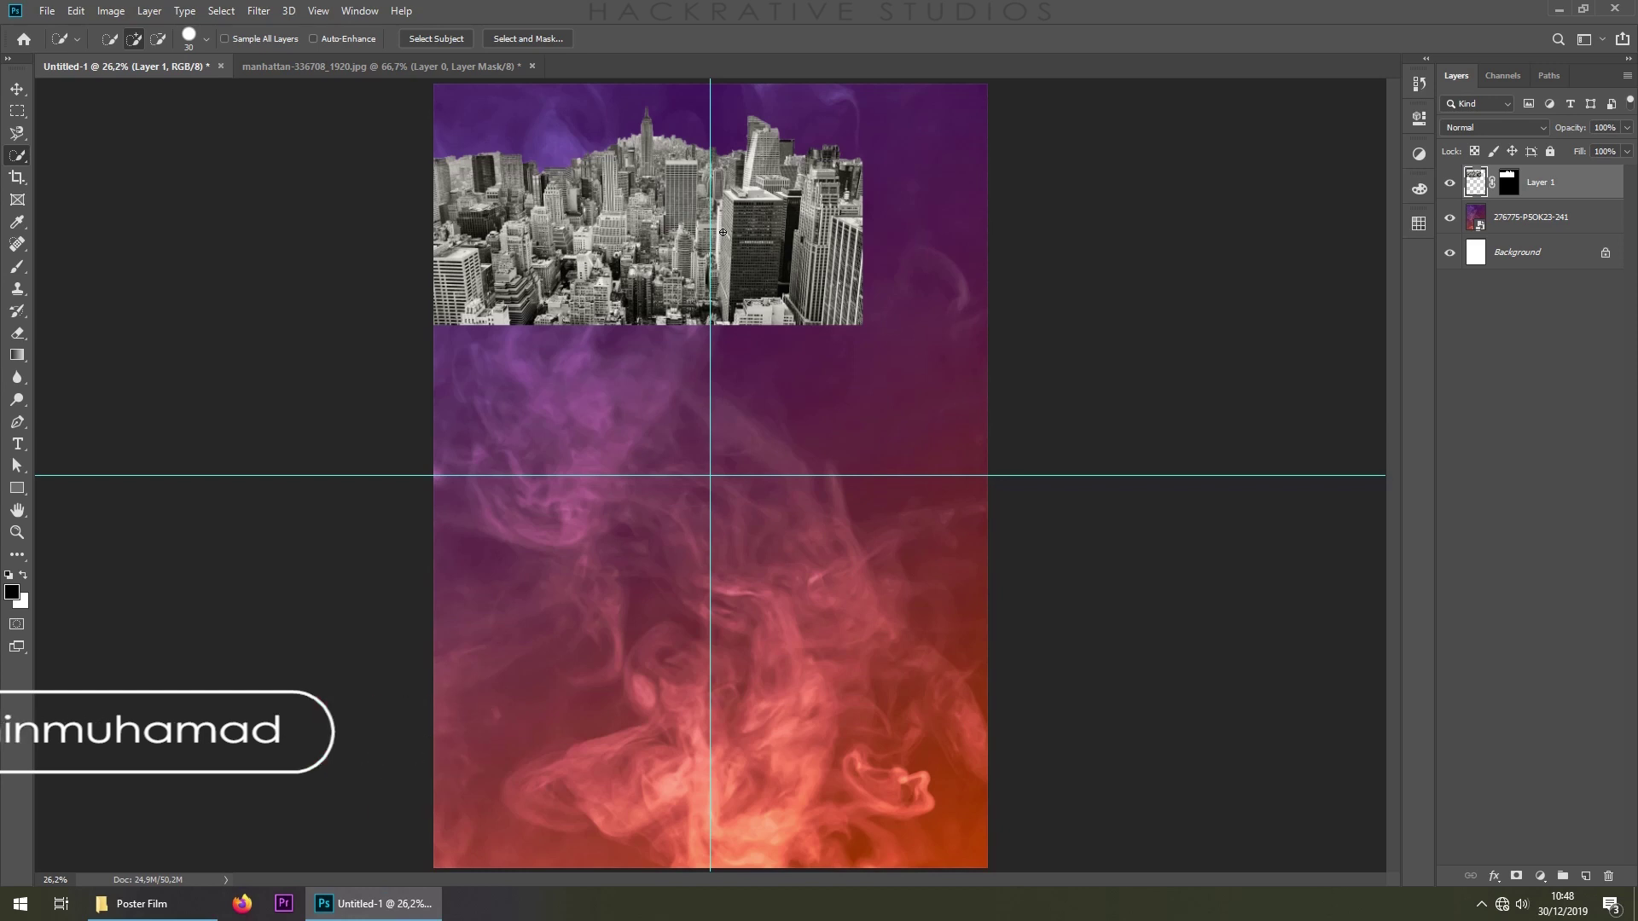
Scale the city skyline to about 129% and move it to the poster's bottom
key("ctrl+t")
left_click_drag(864, 324, 971, 428)
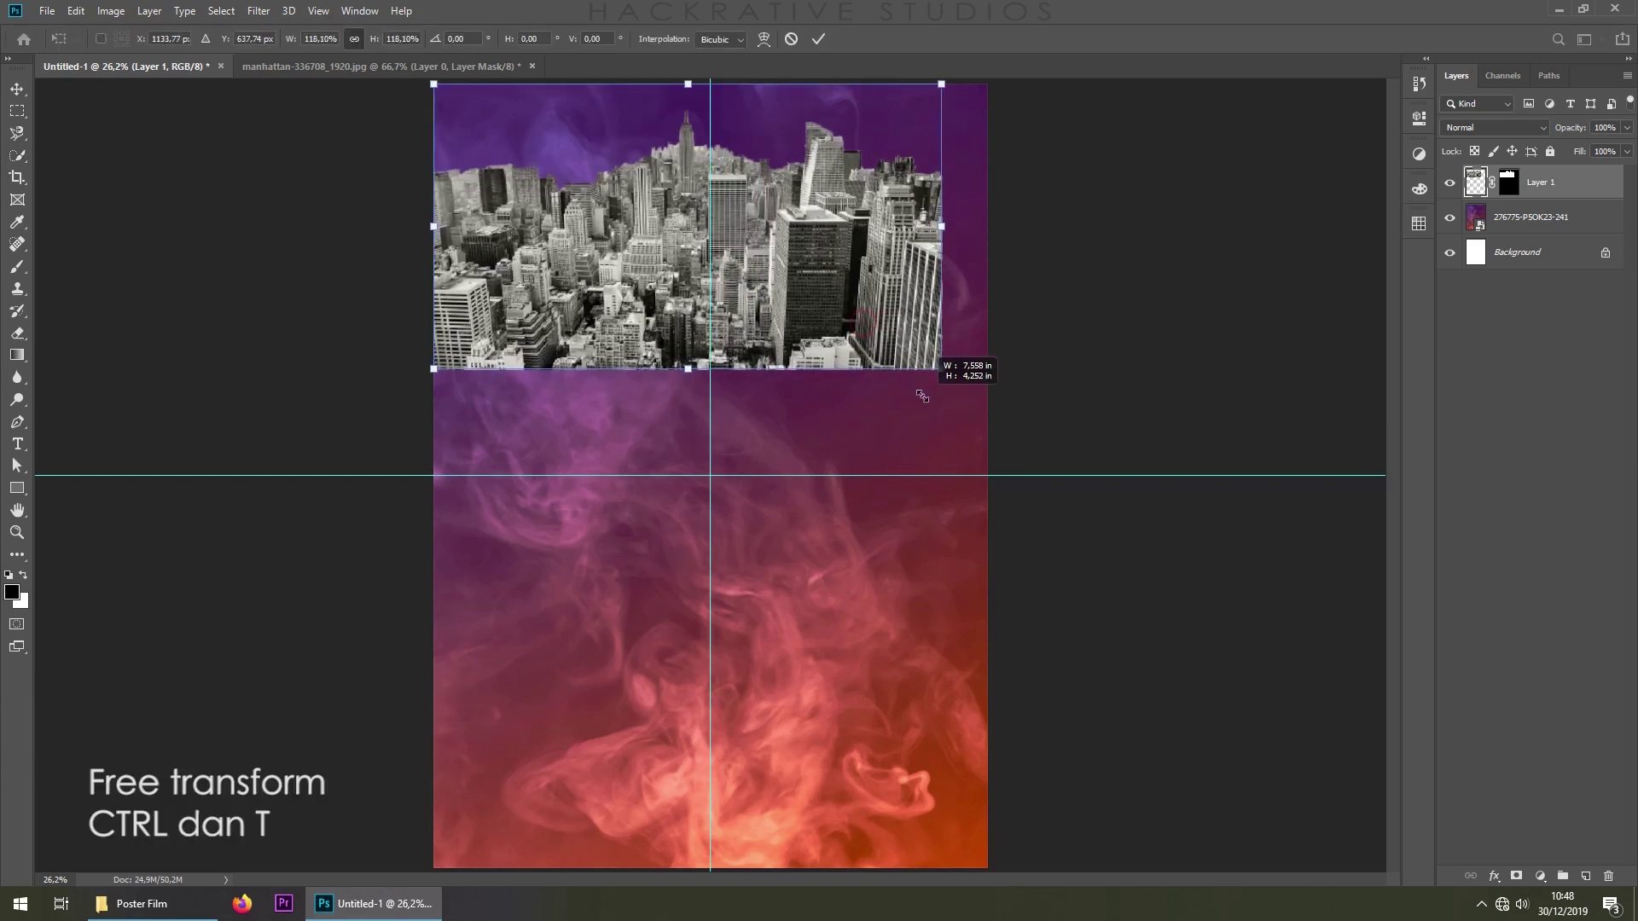
mouse_move(835, 231)
left_mouse_down()
mouse_move(832, 732)
mouse_move(794, 785)
left_mouse_up()
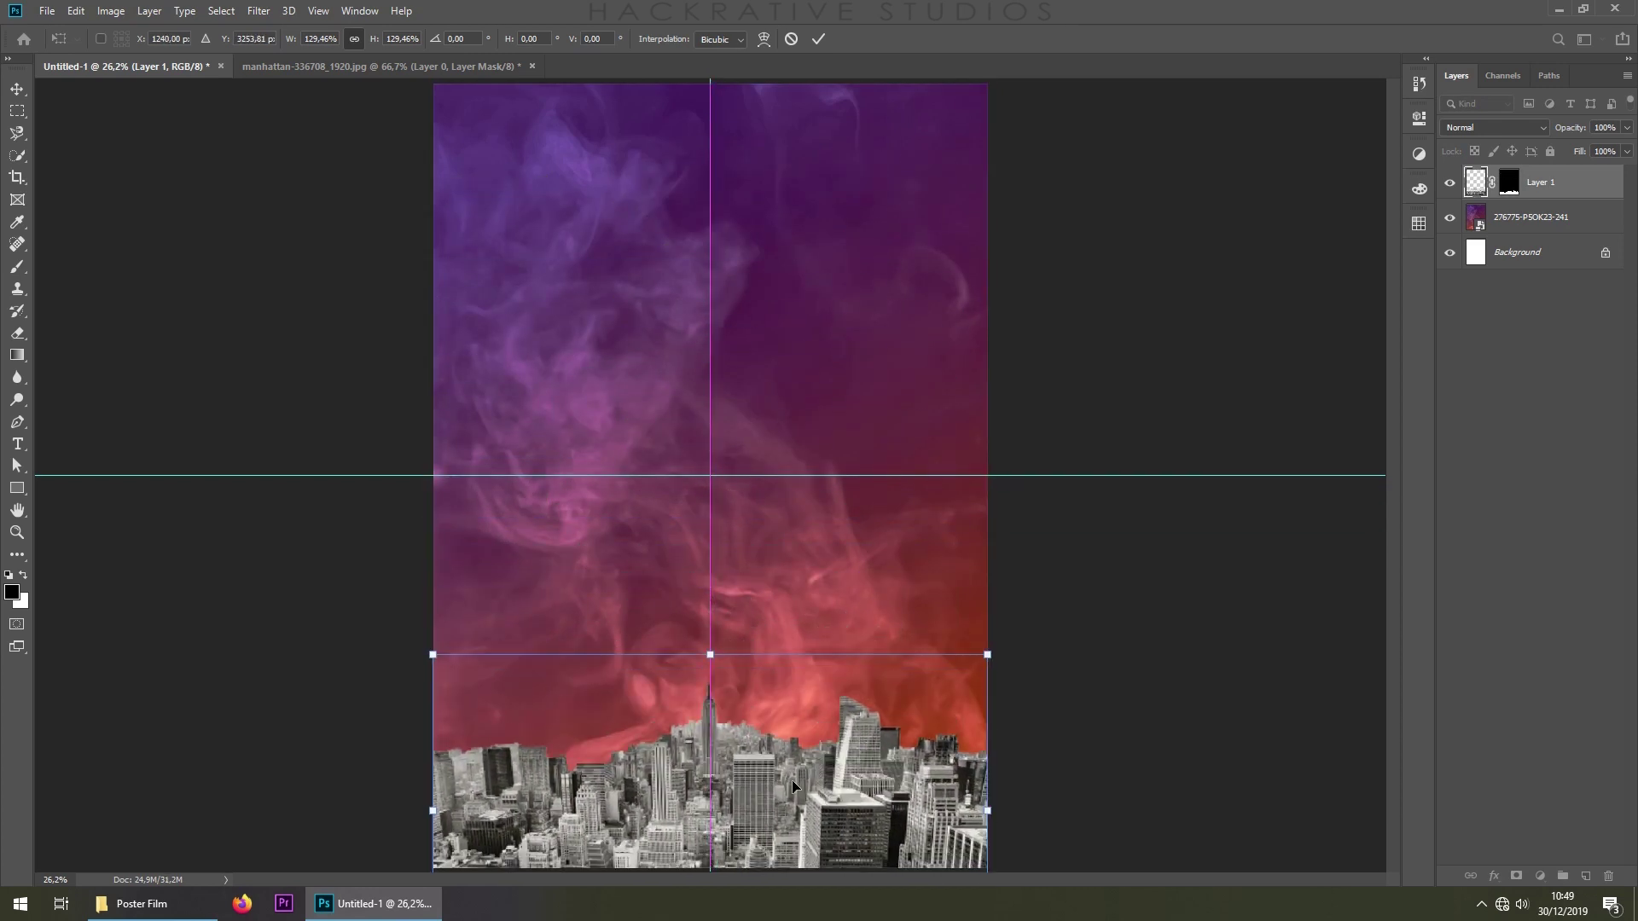
key("Return")
Set the city layer's blend mode to Soft Light
key("w")
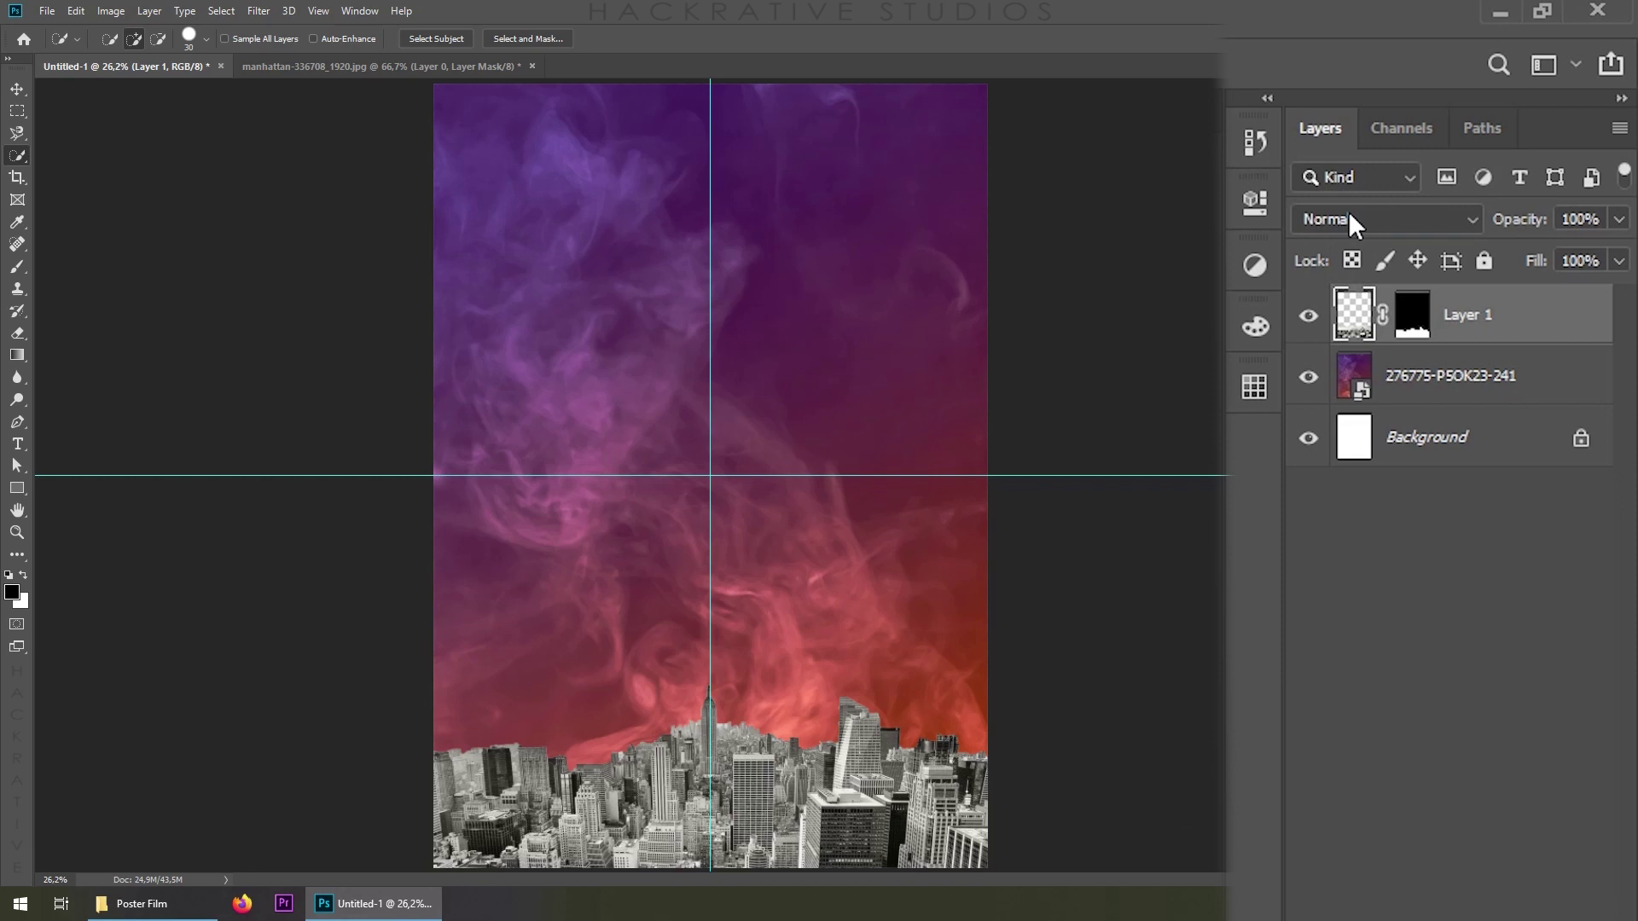
left_click(1485, 127)
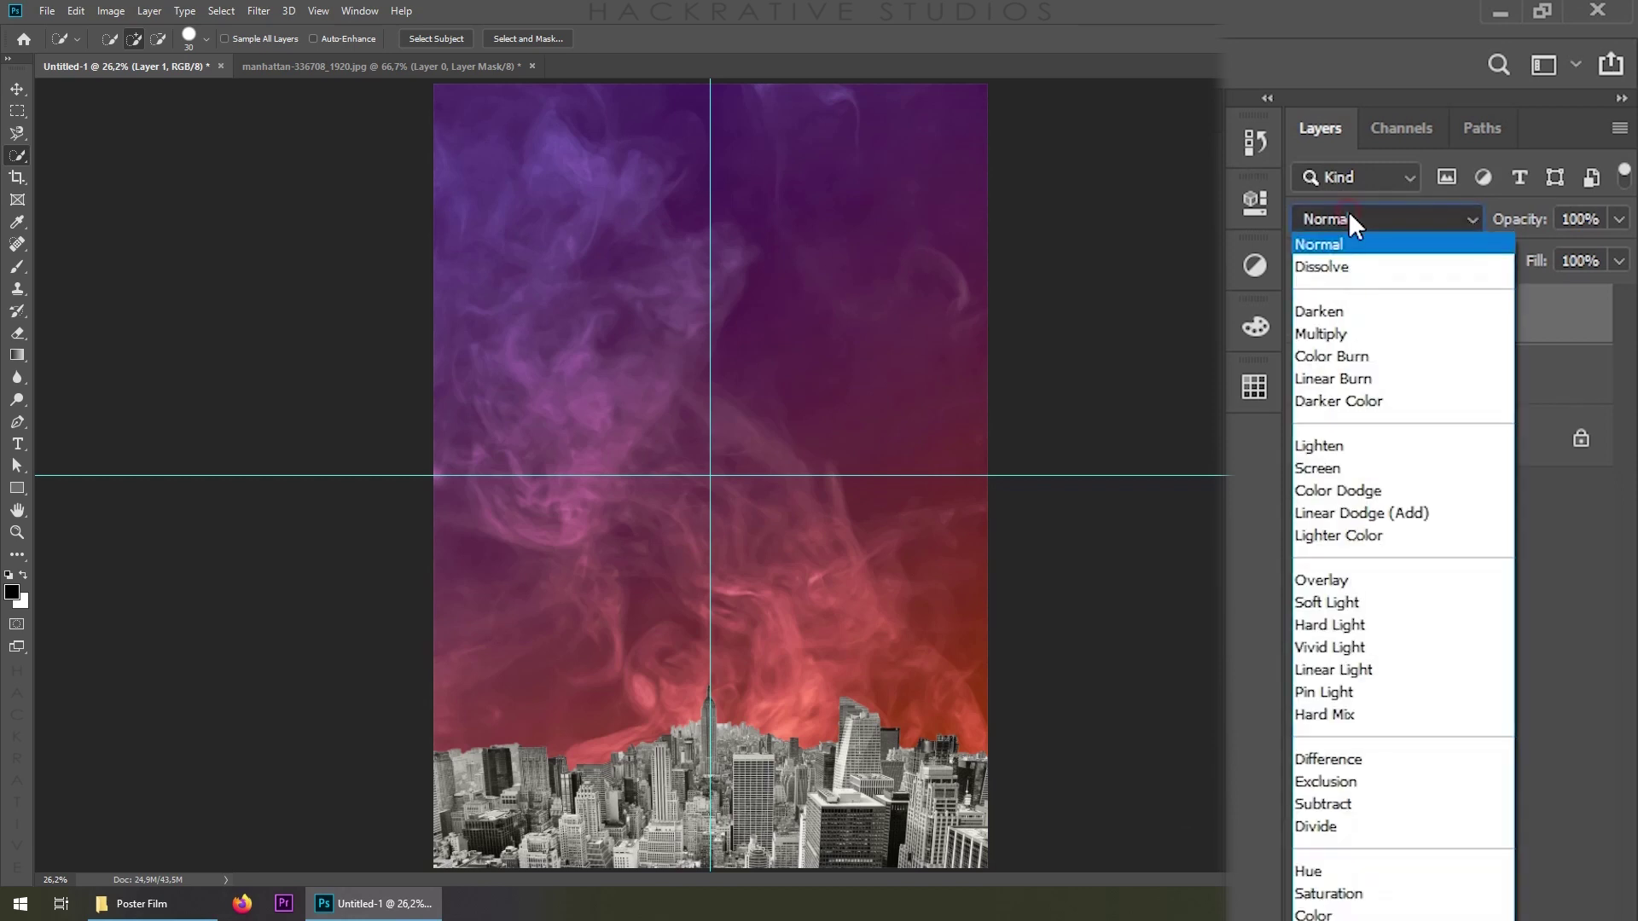
left_click(1351, 604)
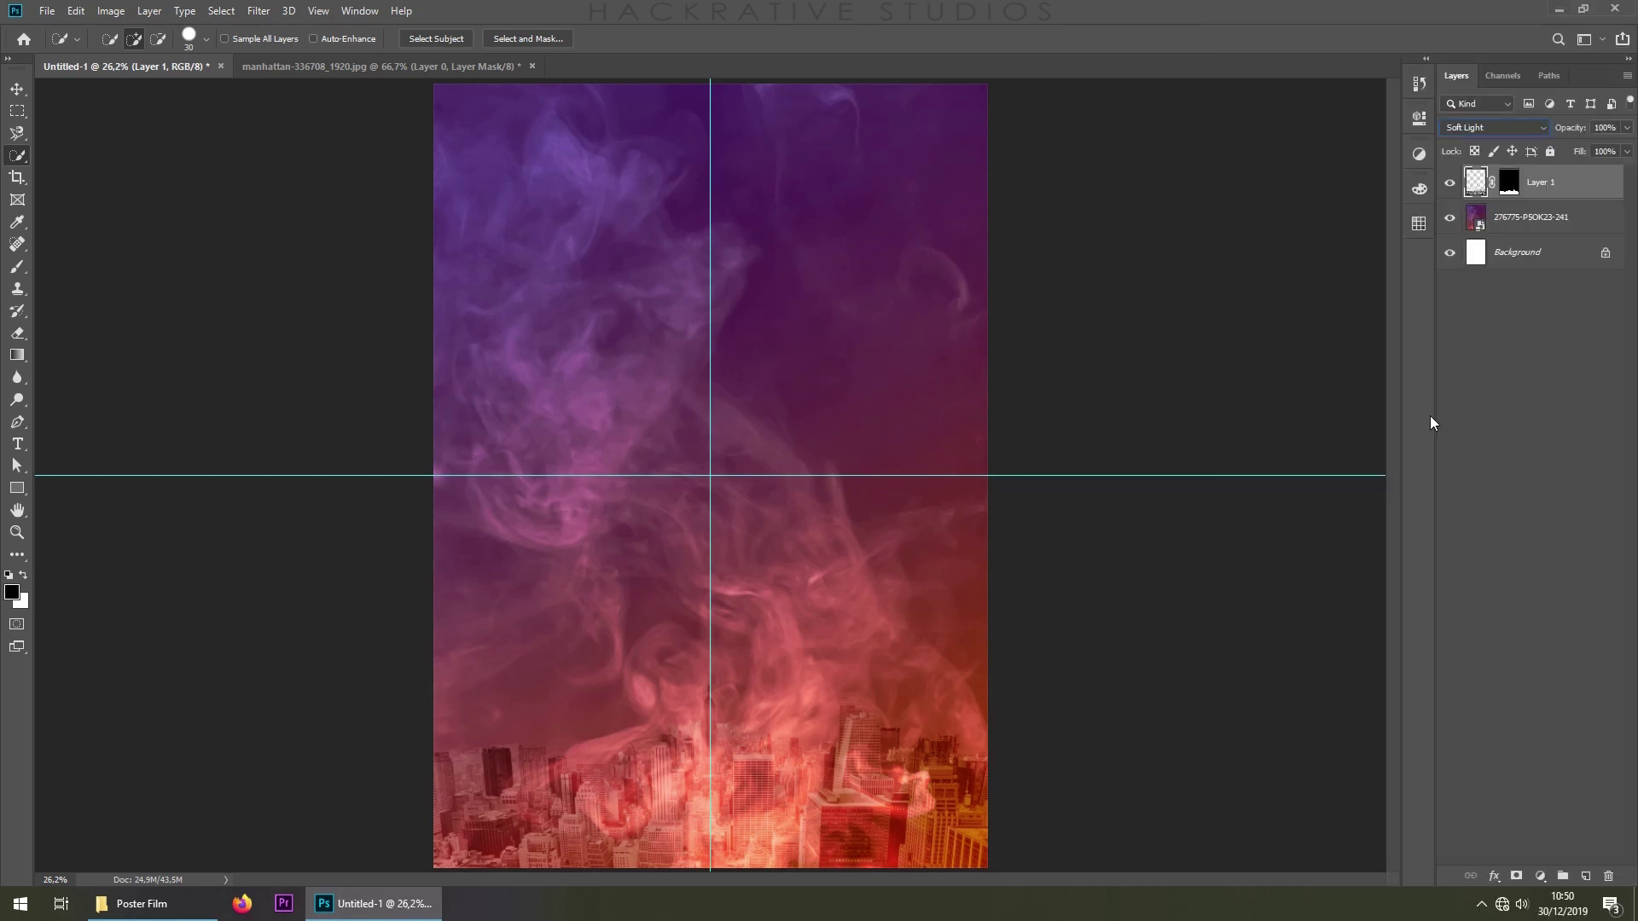
left_click(137, 905)
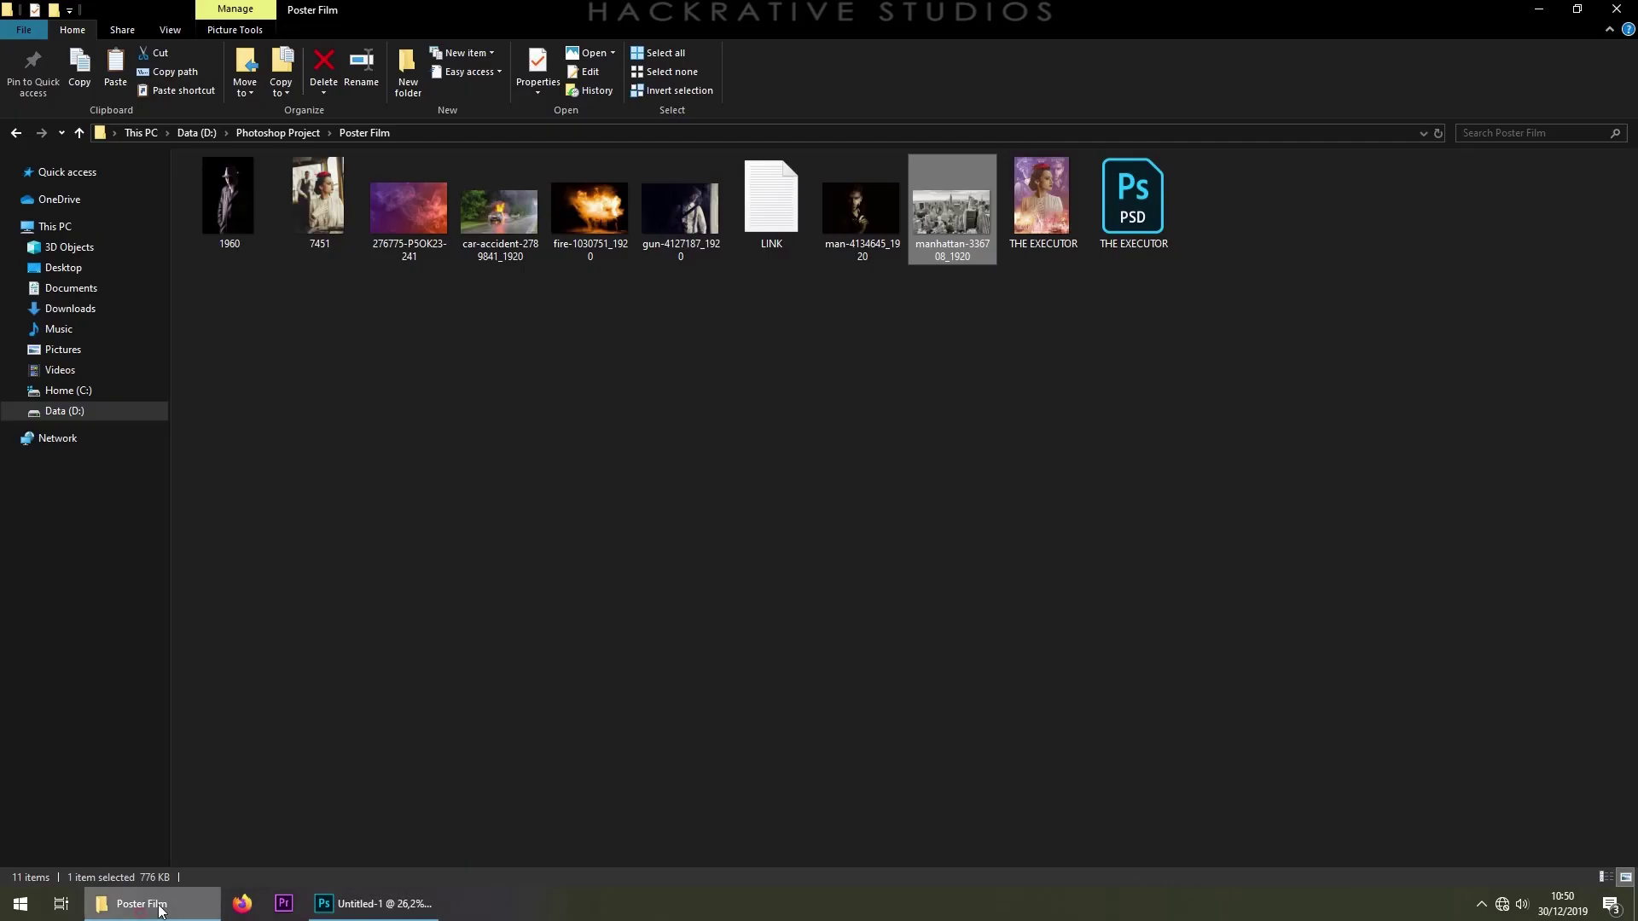
Drag fire-1030751_1920.jpg from the Poster Film folder onto Photoshop
left_click(616, 313)
mouse_move(589, 220)
left_mouse_down()
mouse_move(386, 914)
mouse_move(684, 61)
left_mouse_up()
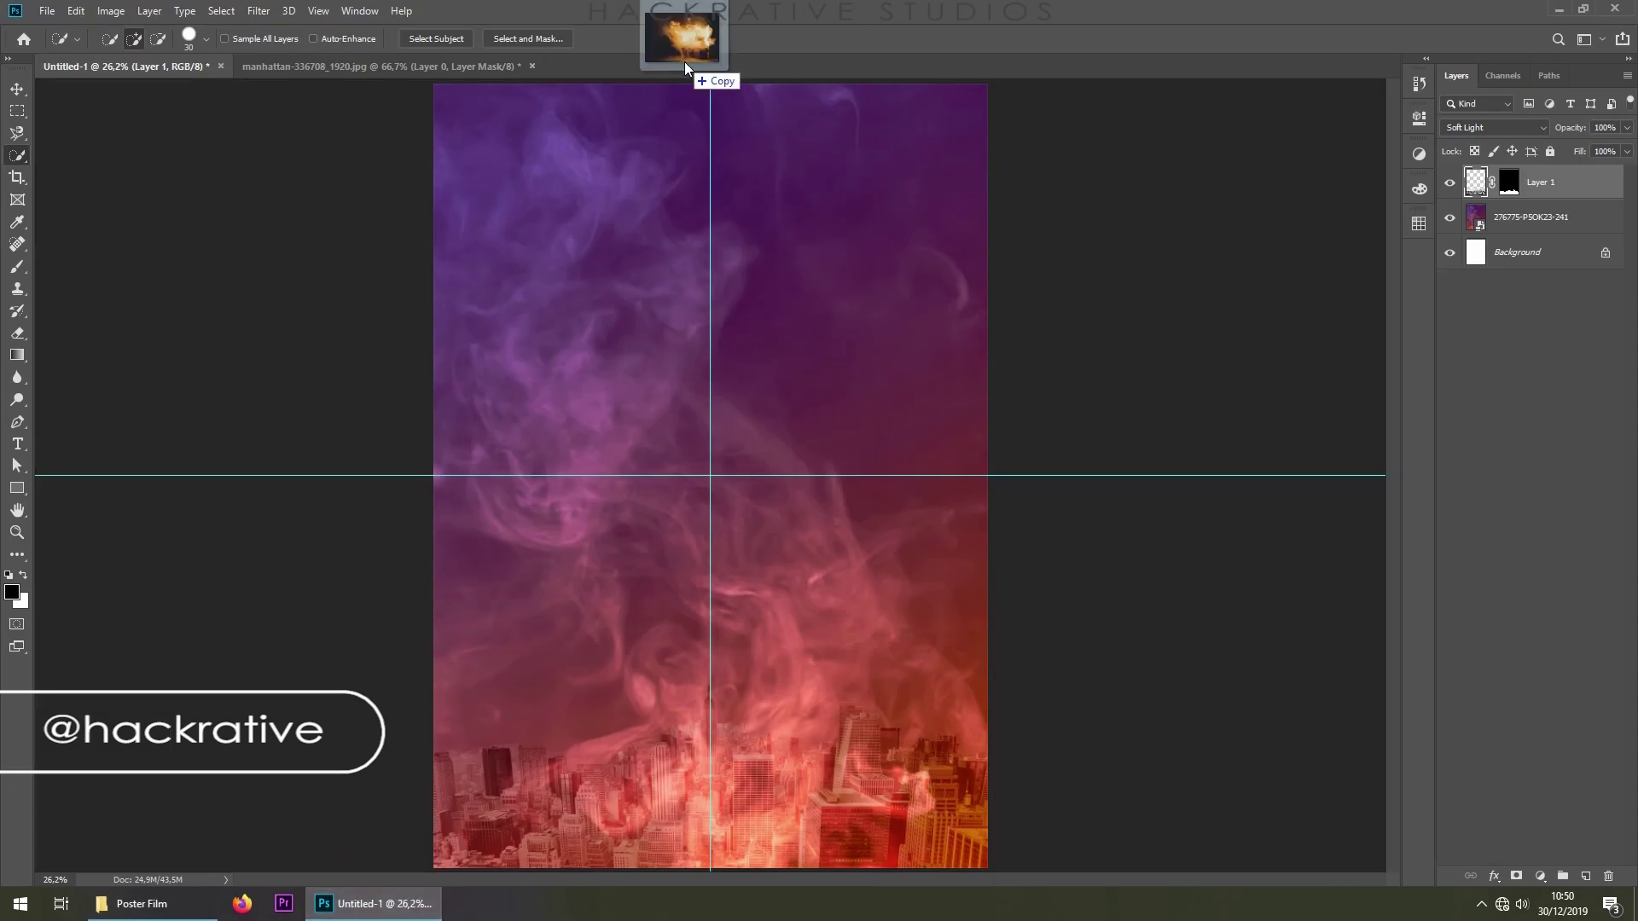
left_click_drag(684, 62, 684, 63)
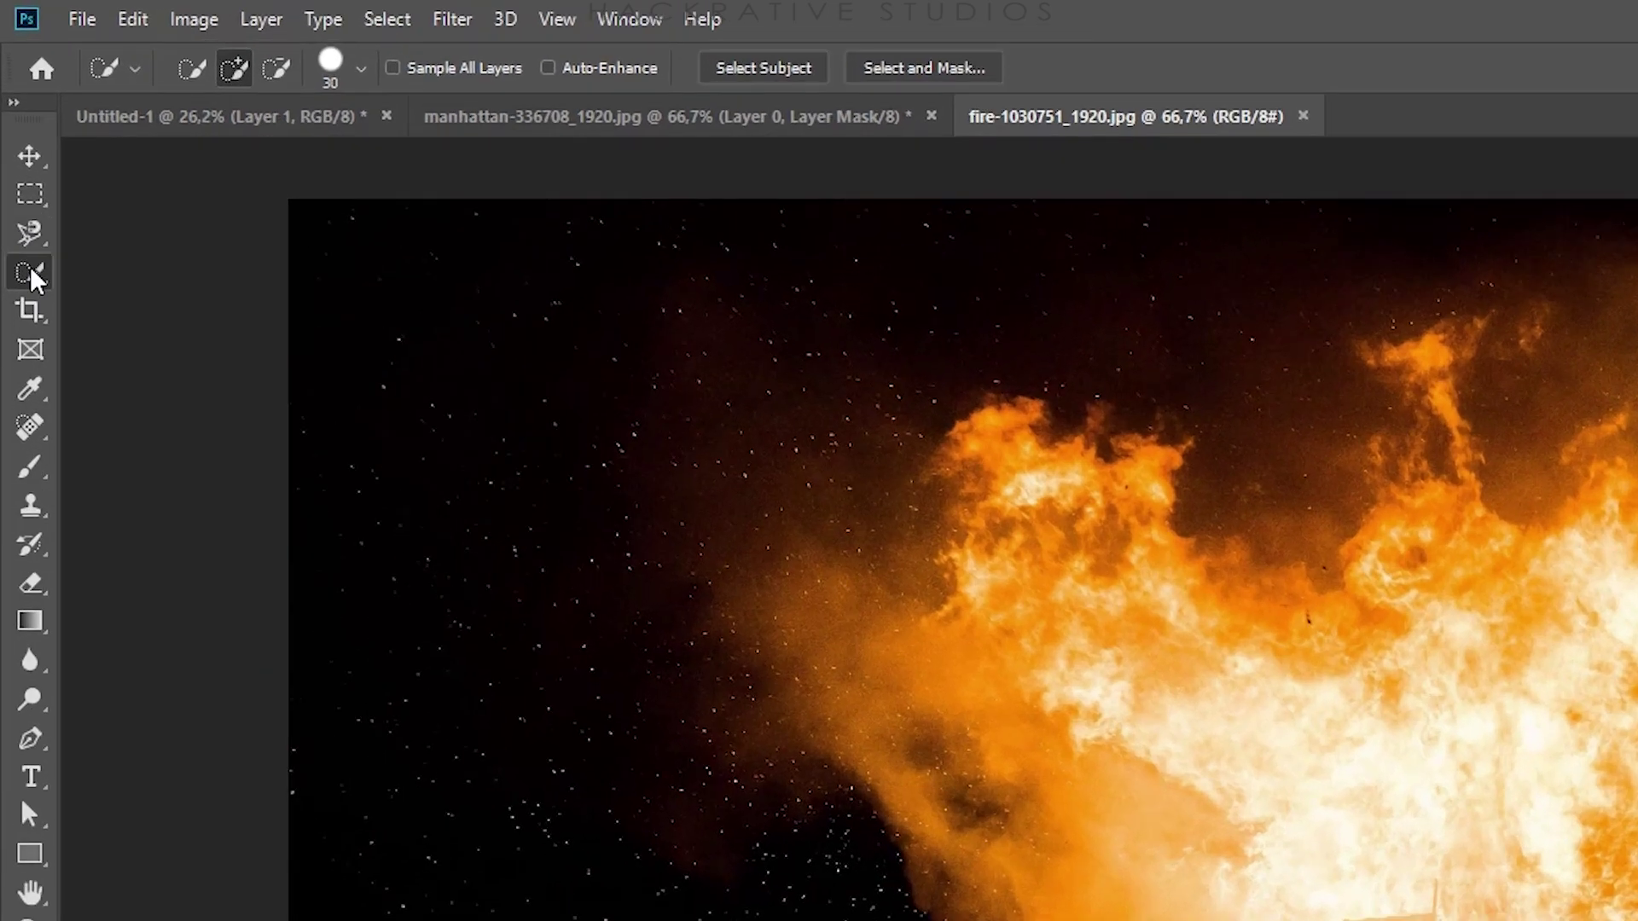
Magic Wand the black background, invert the selection, and mask it out of the fire layer
right_click(19, 156)
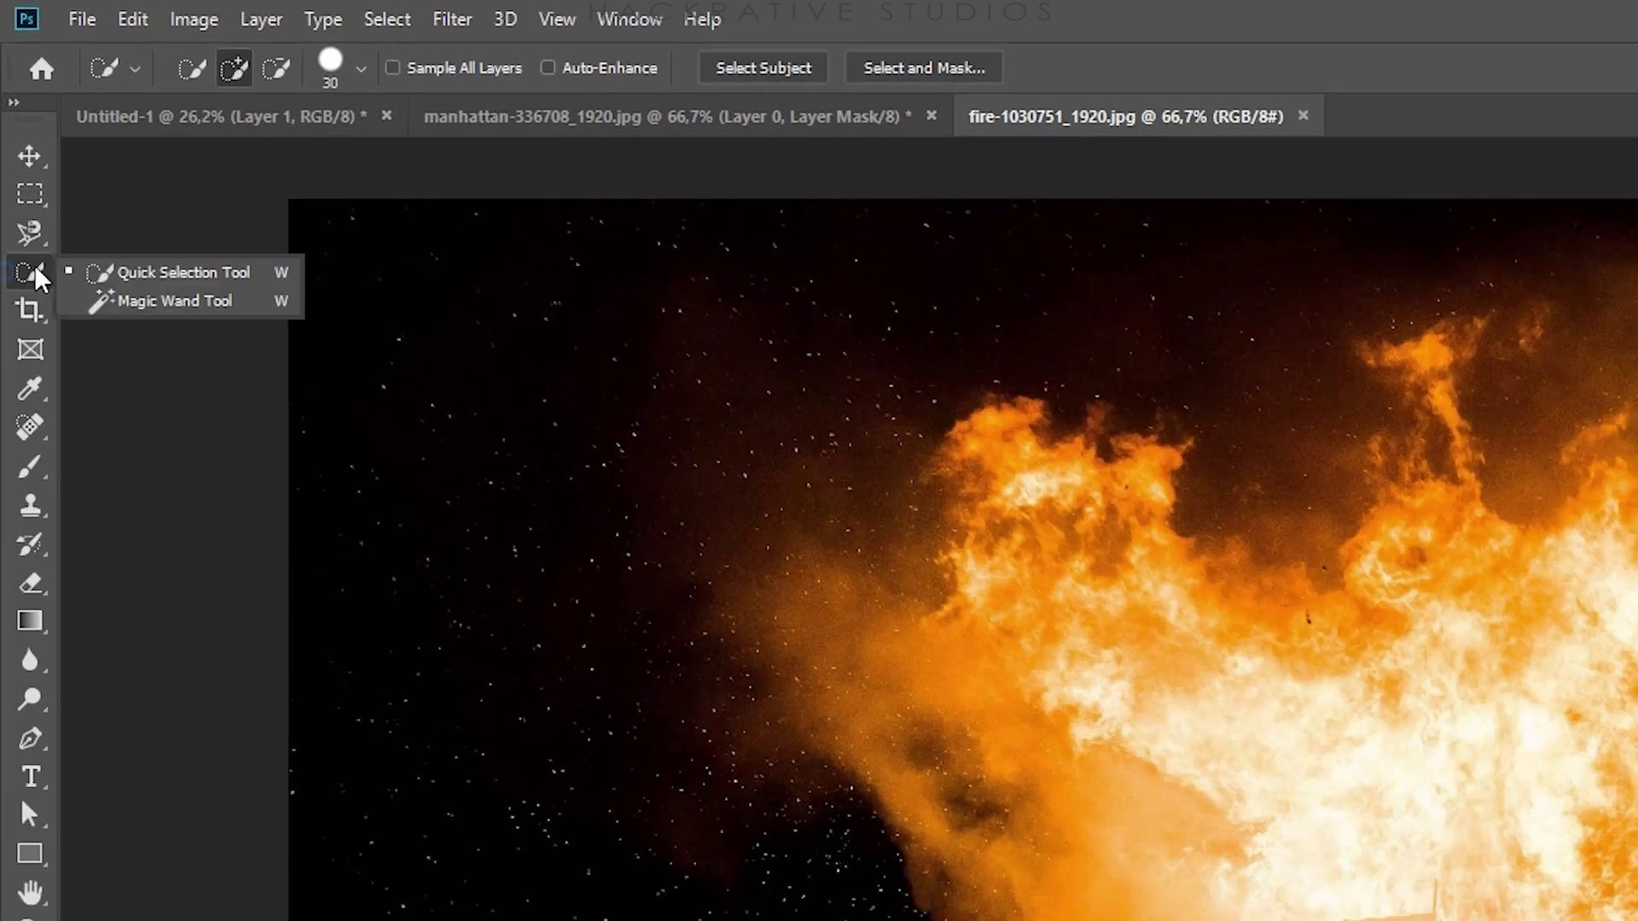
left_click(156, 307)
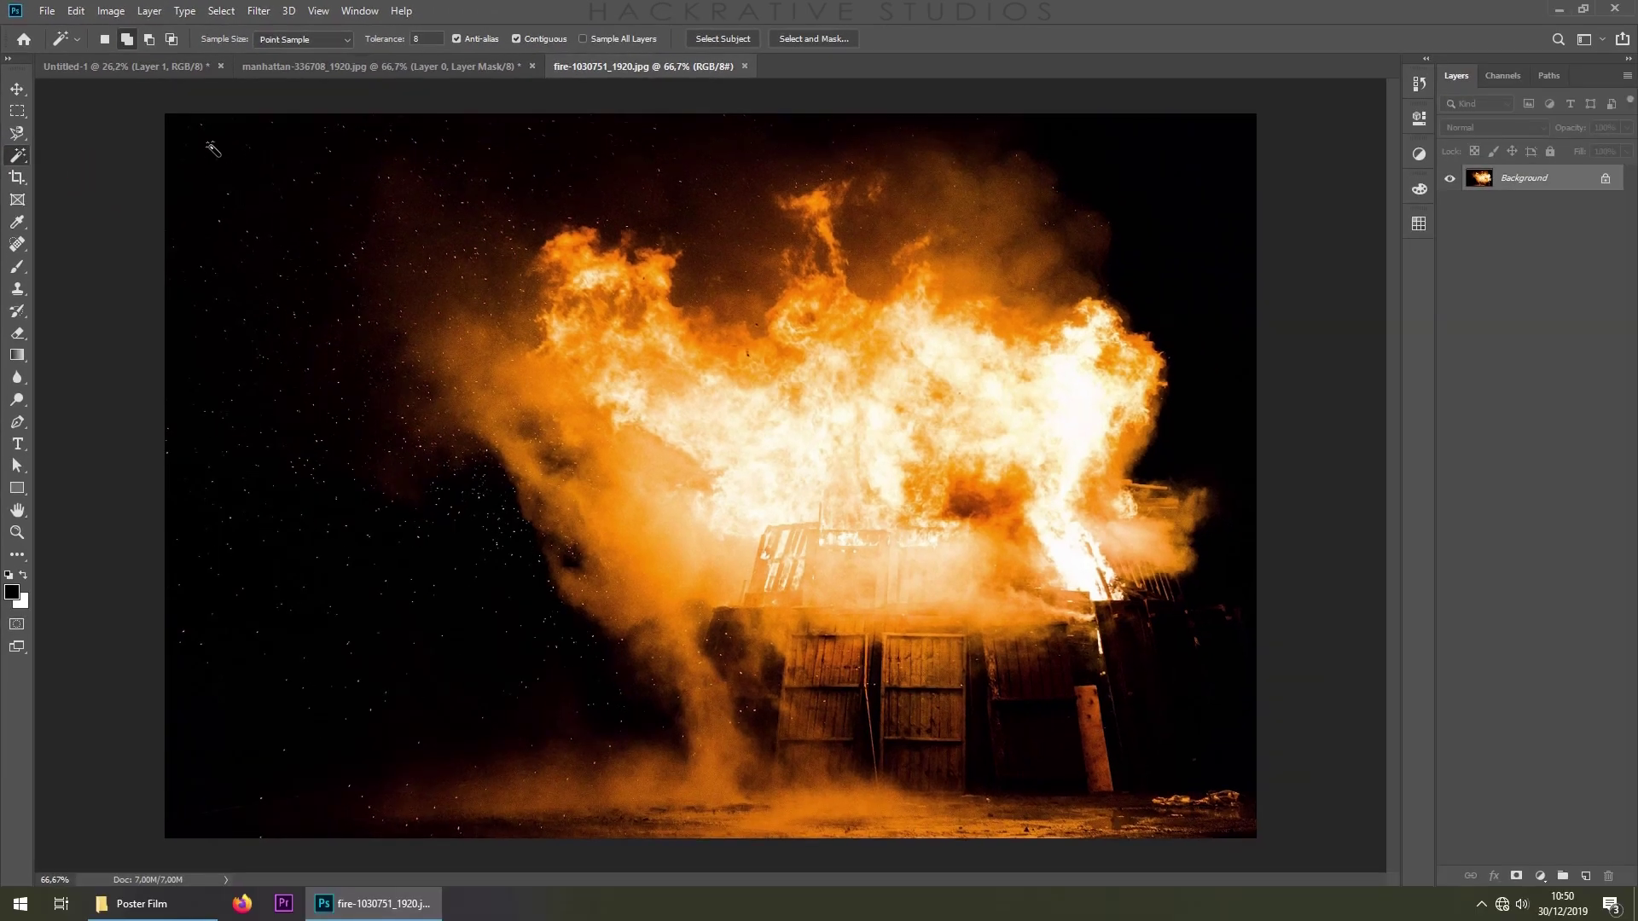
left_click(213, 149)
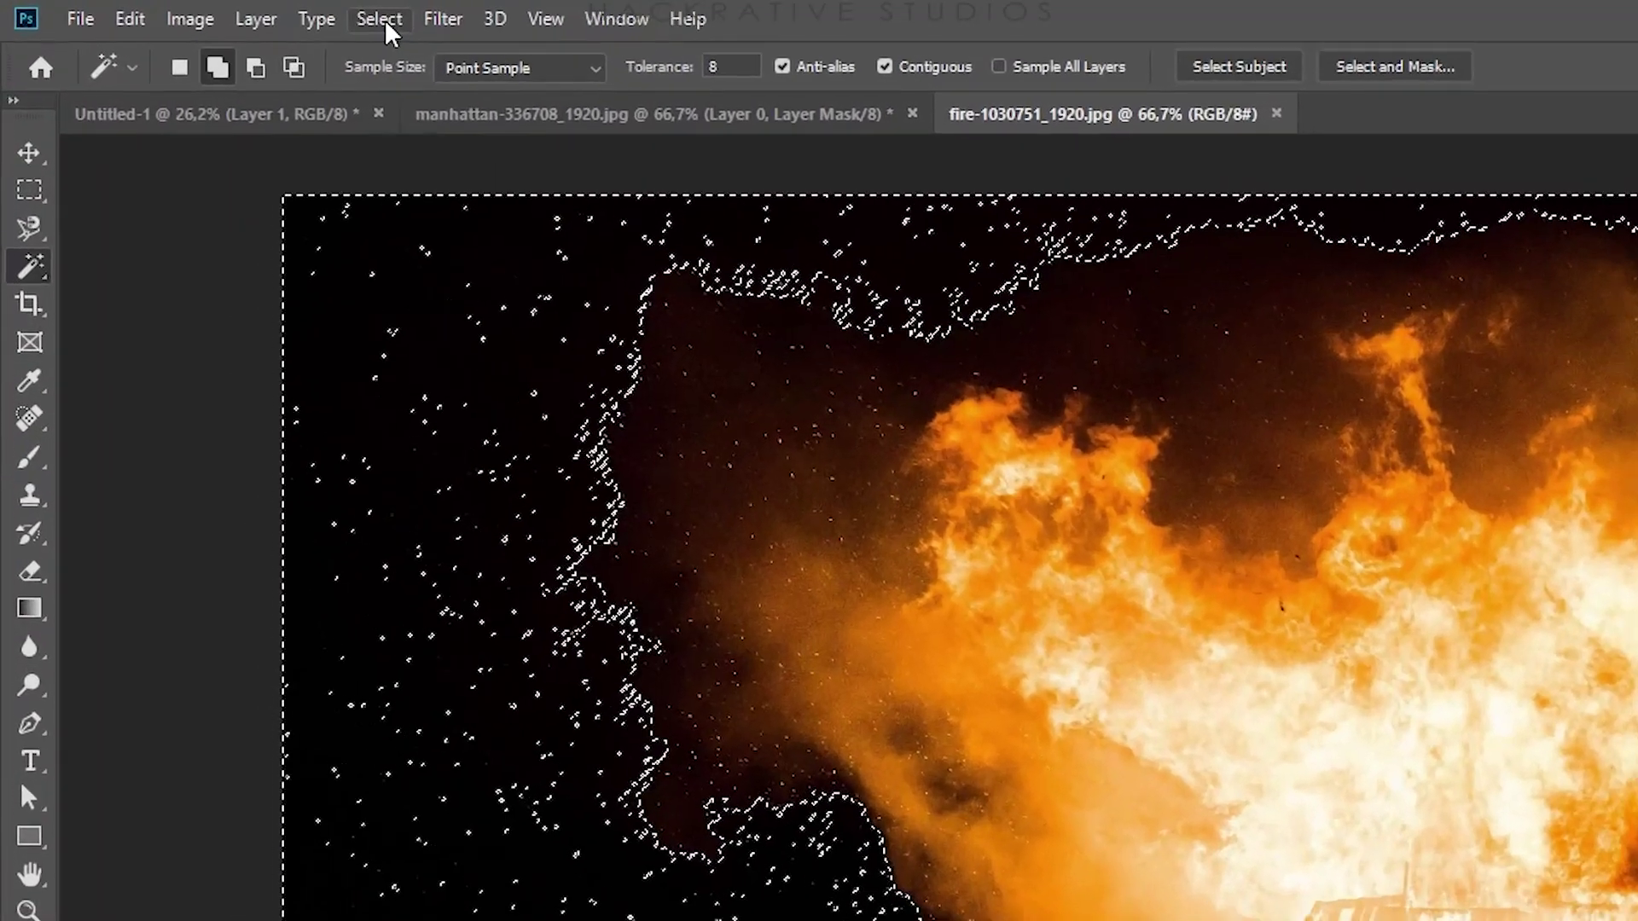
left_click(386, 22)
left_click(426, 139)
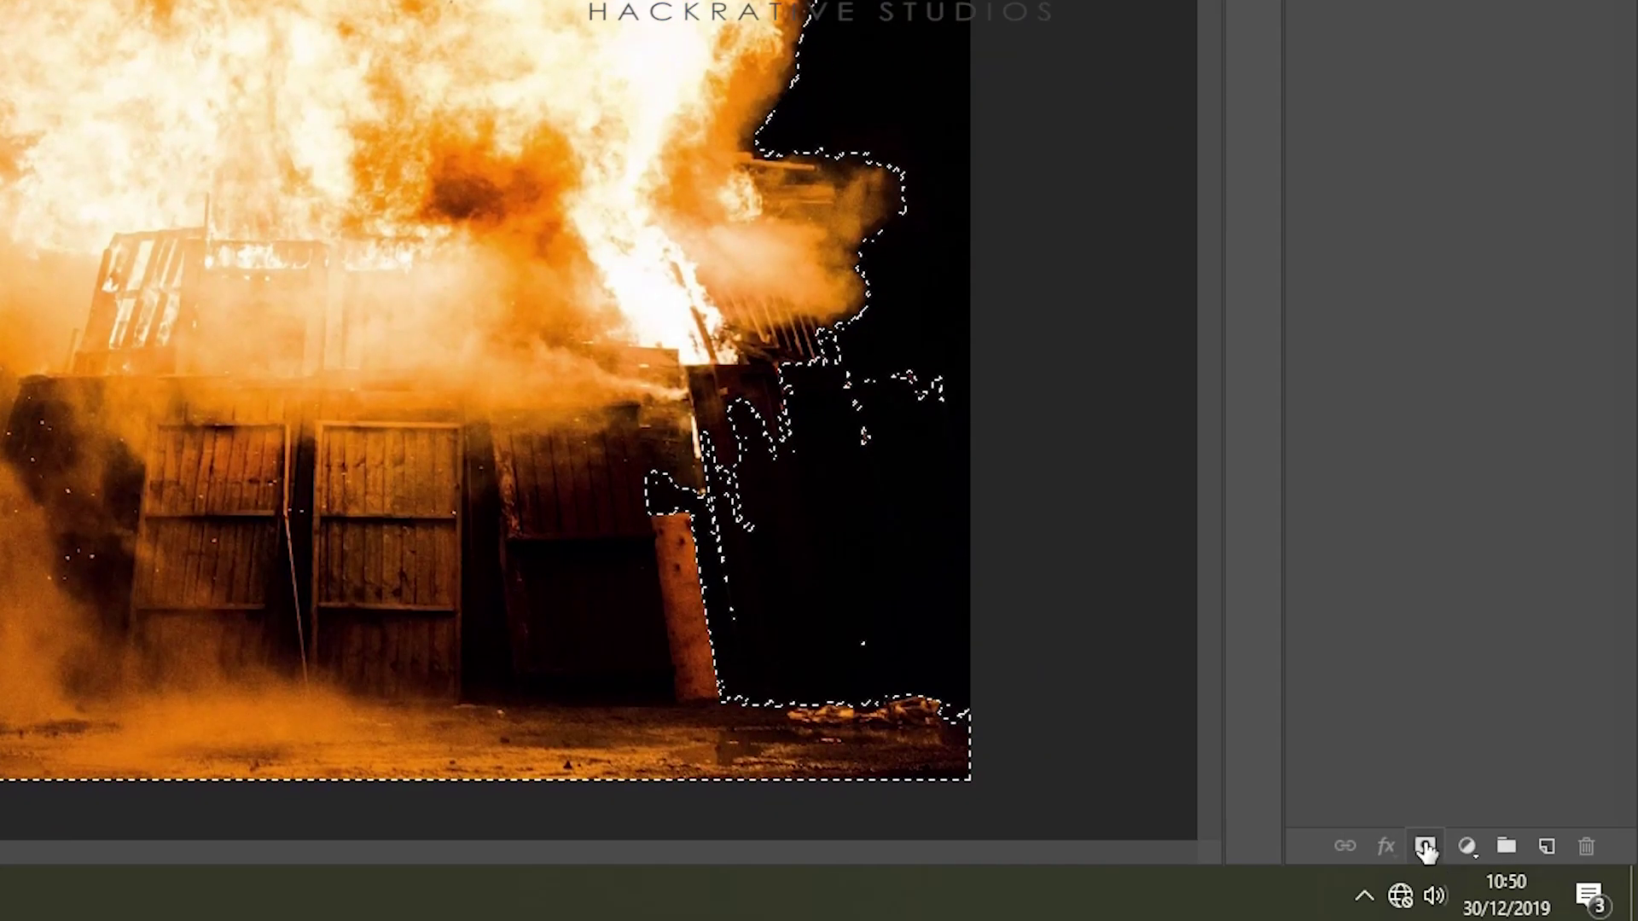
left_click(1437, 850)
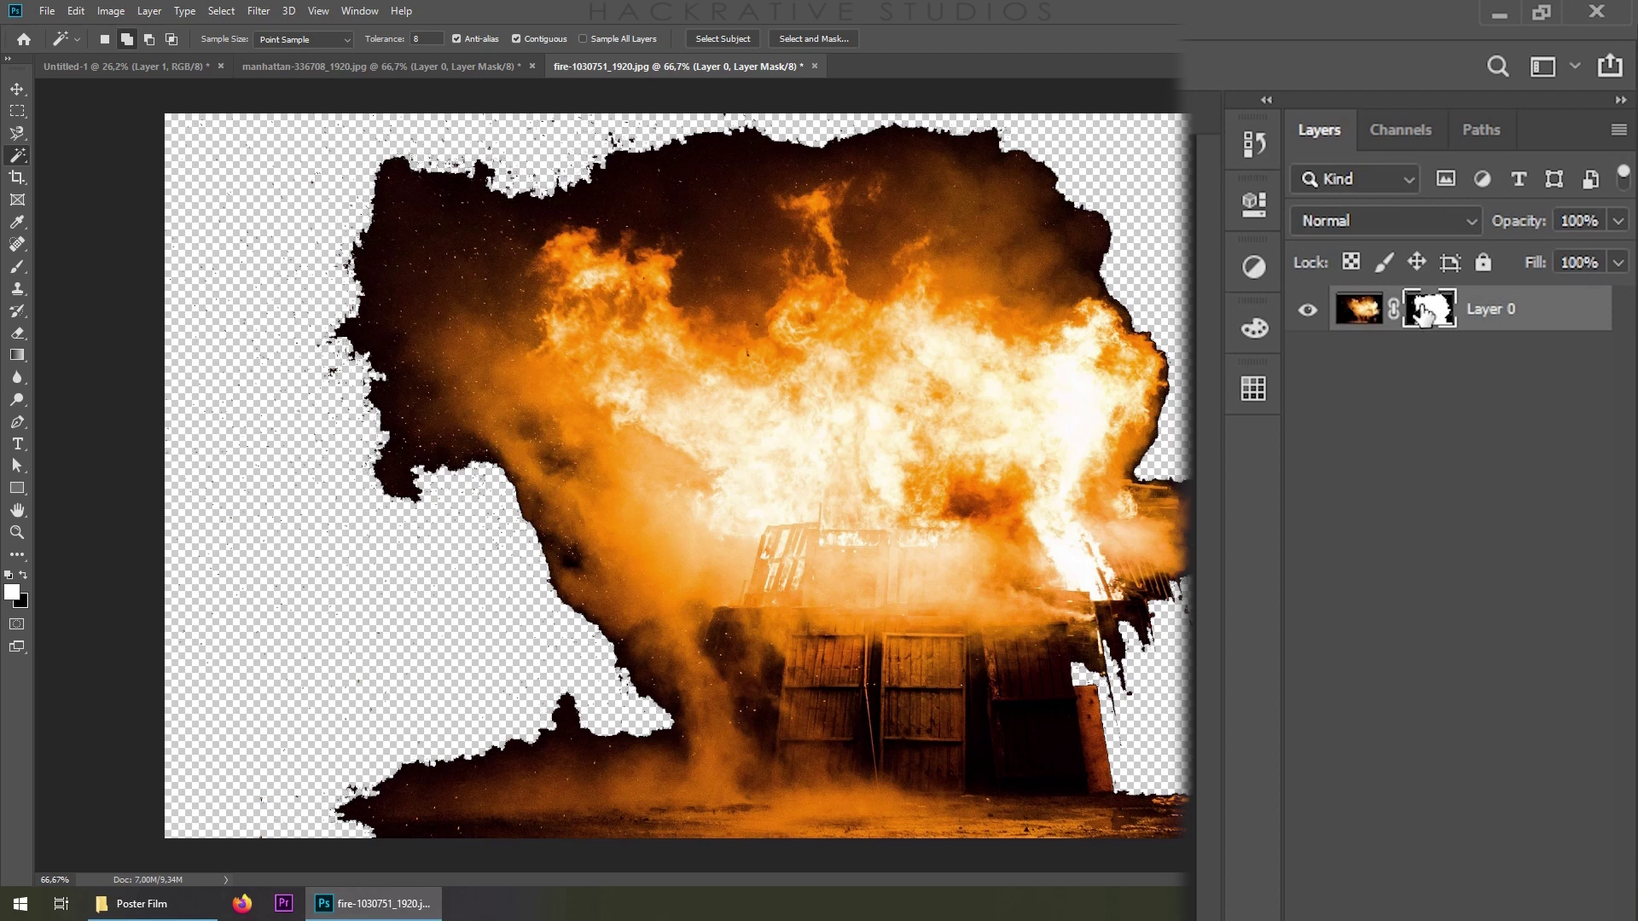
Refine the fire mask in Select and Mask with a 75 px edge-detection radius
right_click(1424, 313)
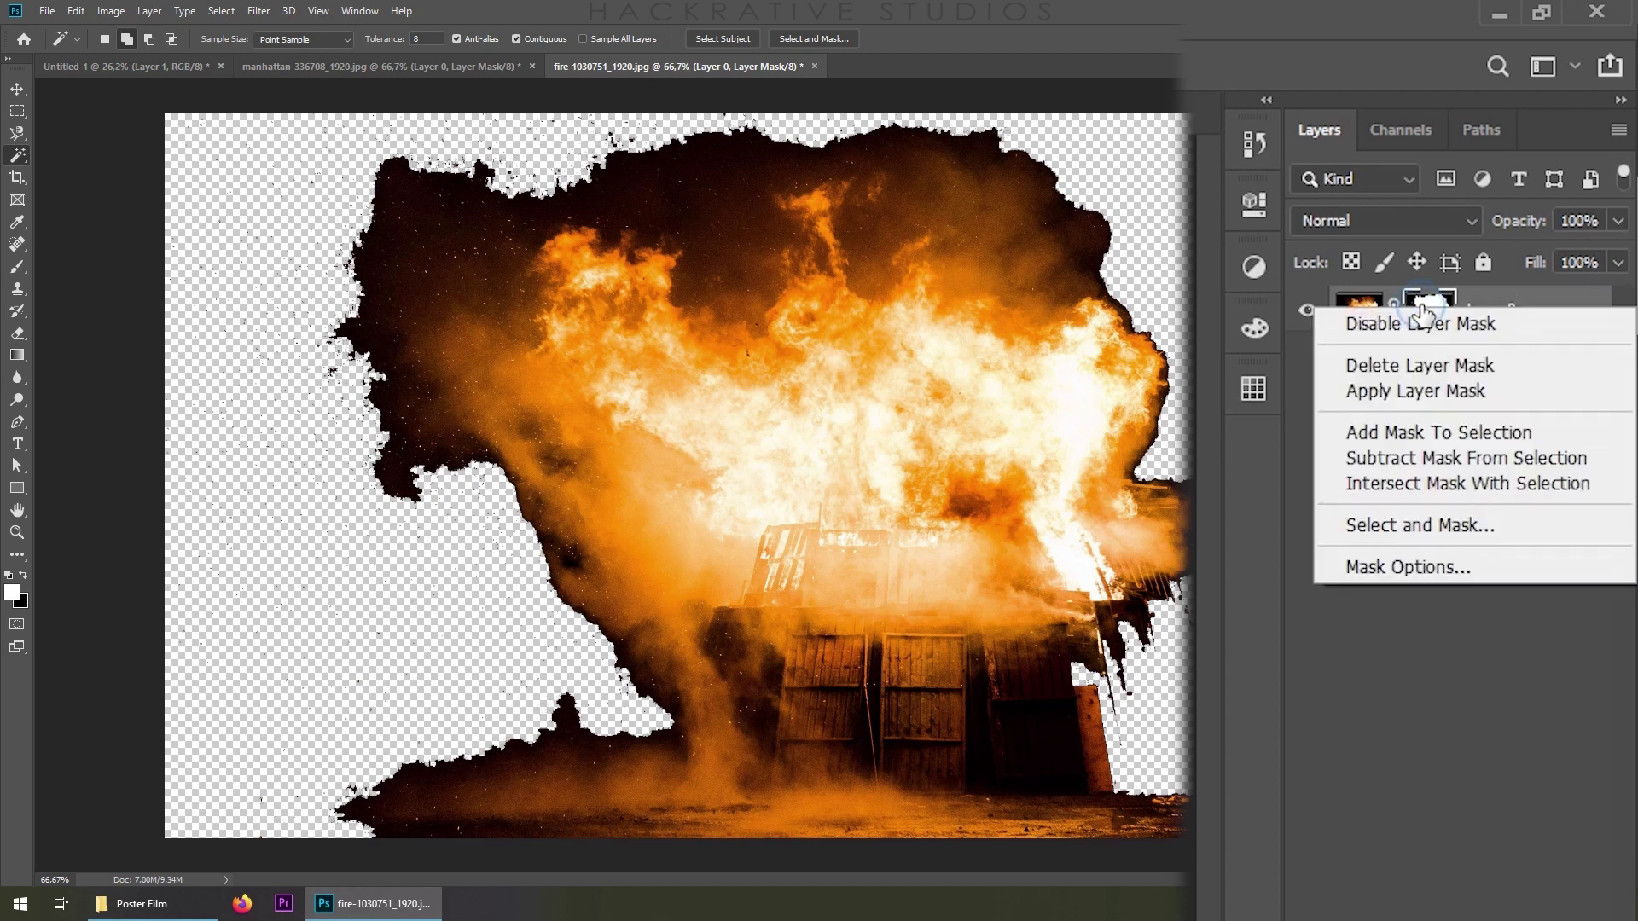
left_click(1427, 526)
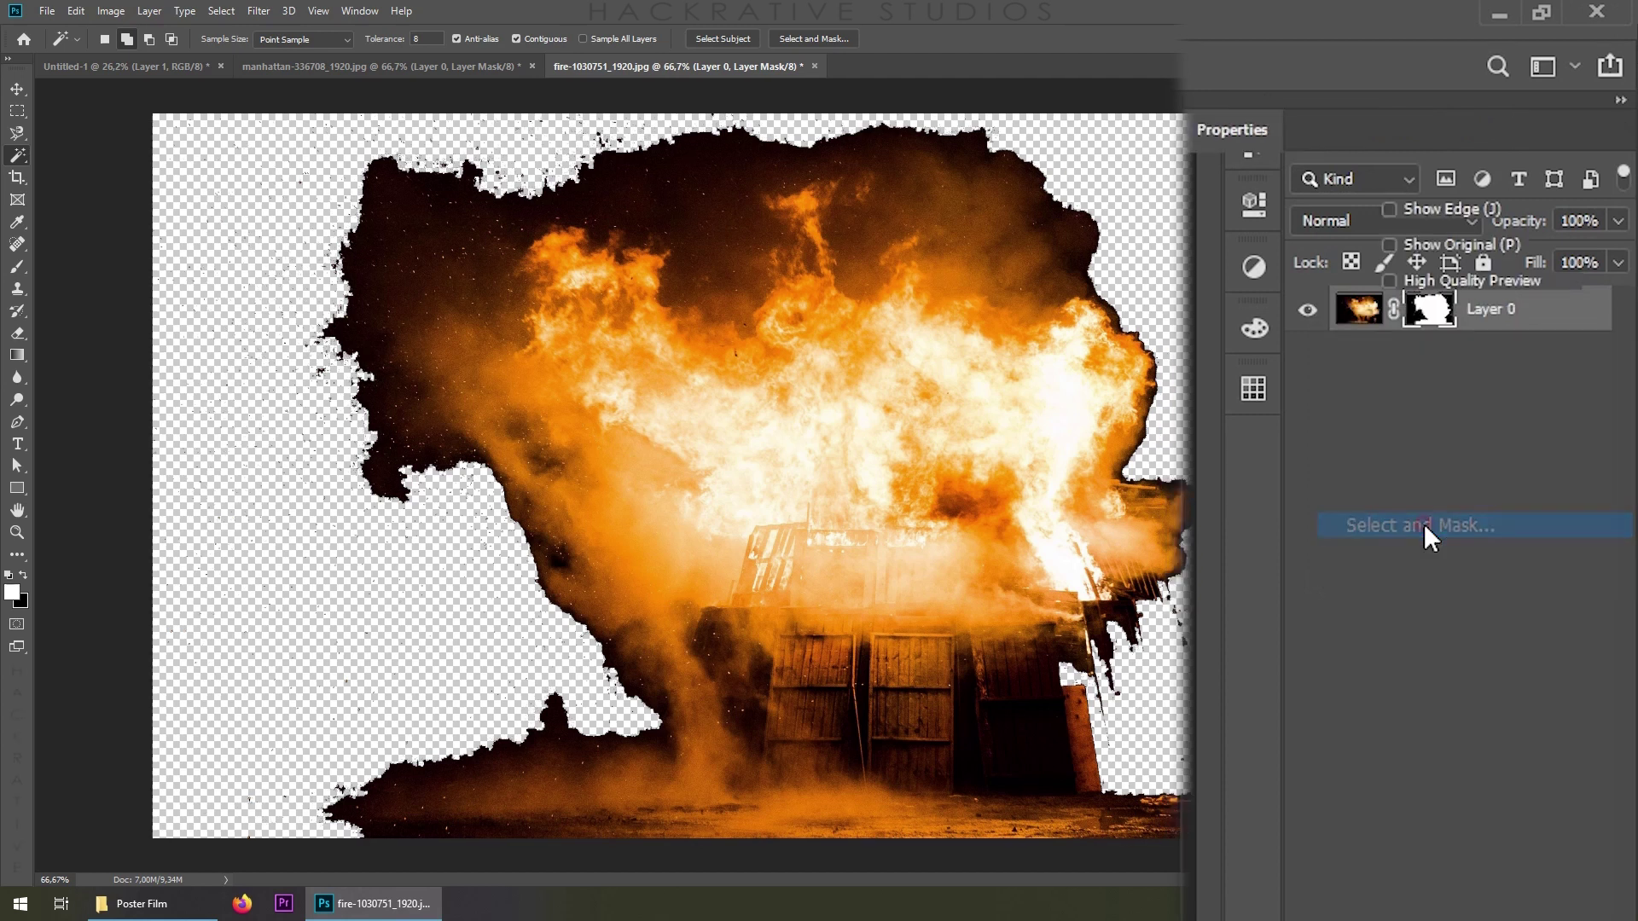
left_click(1336, 247)
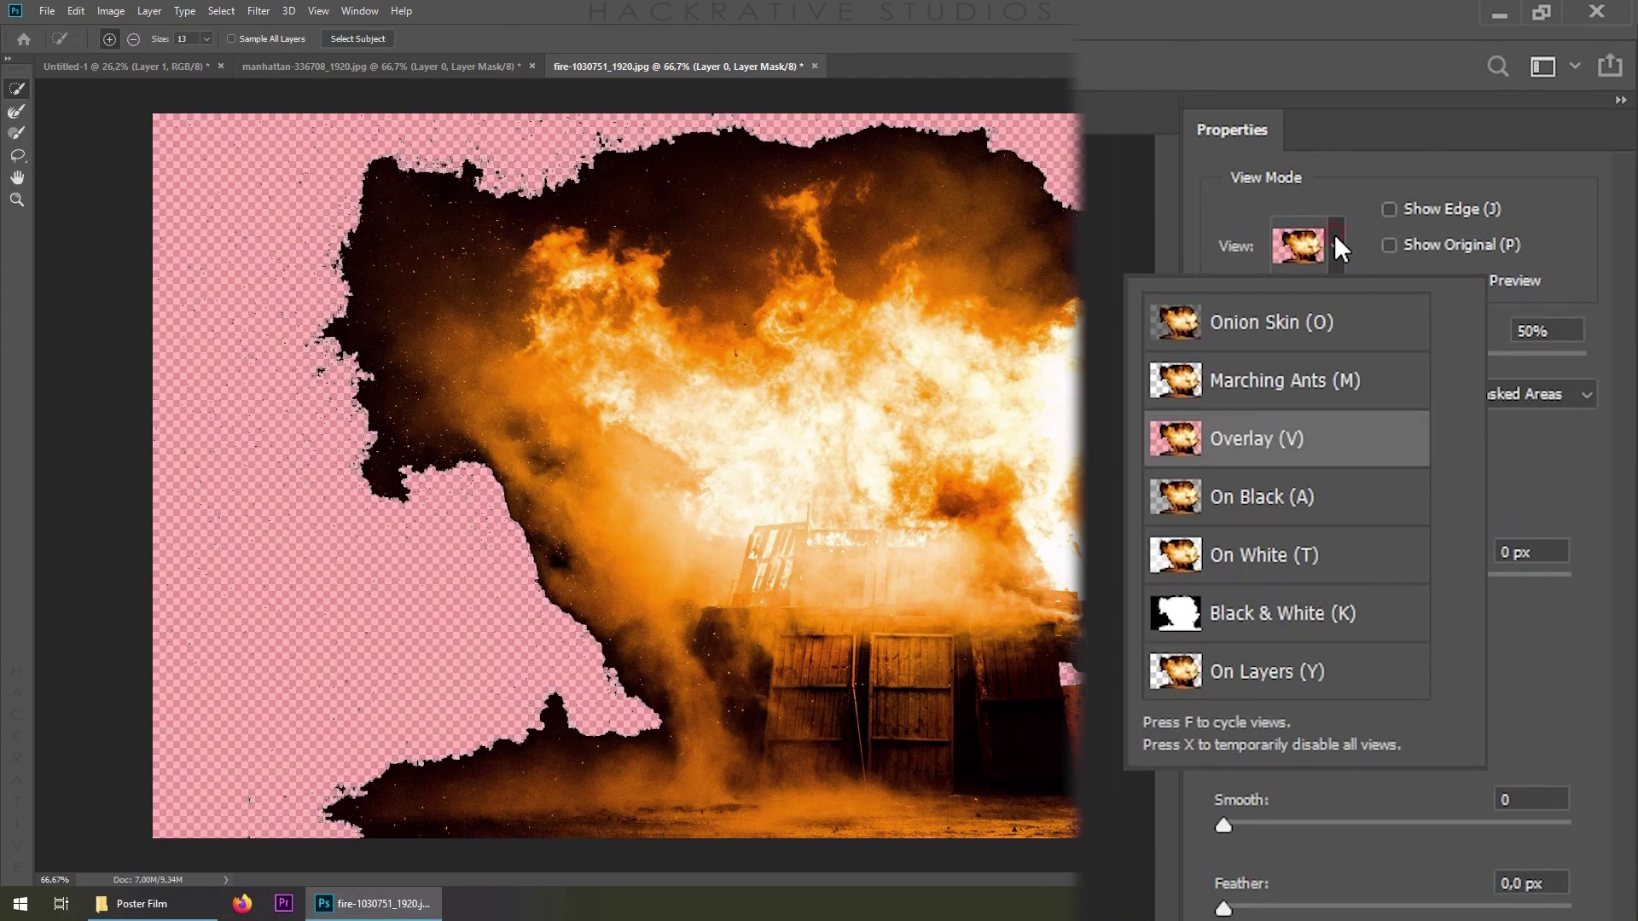
left_click(1185, 450)
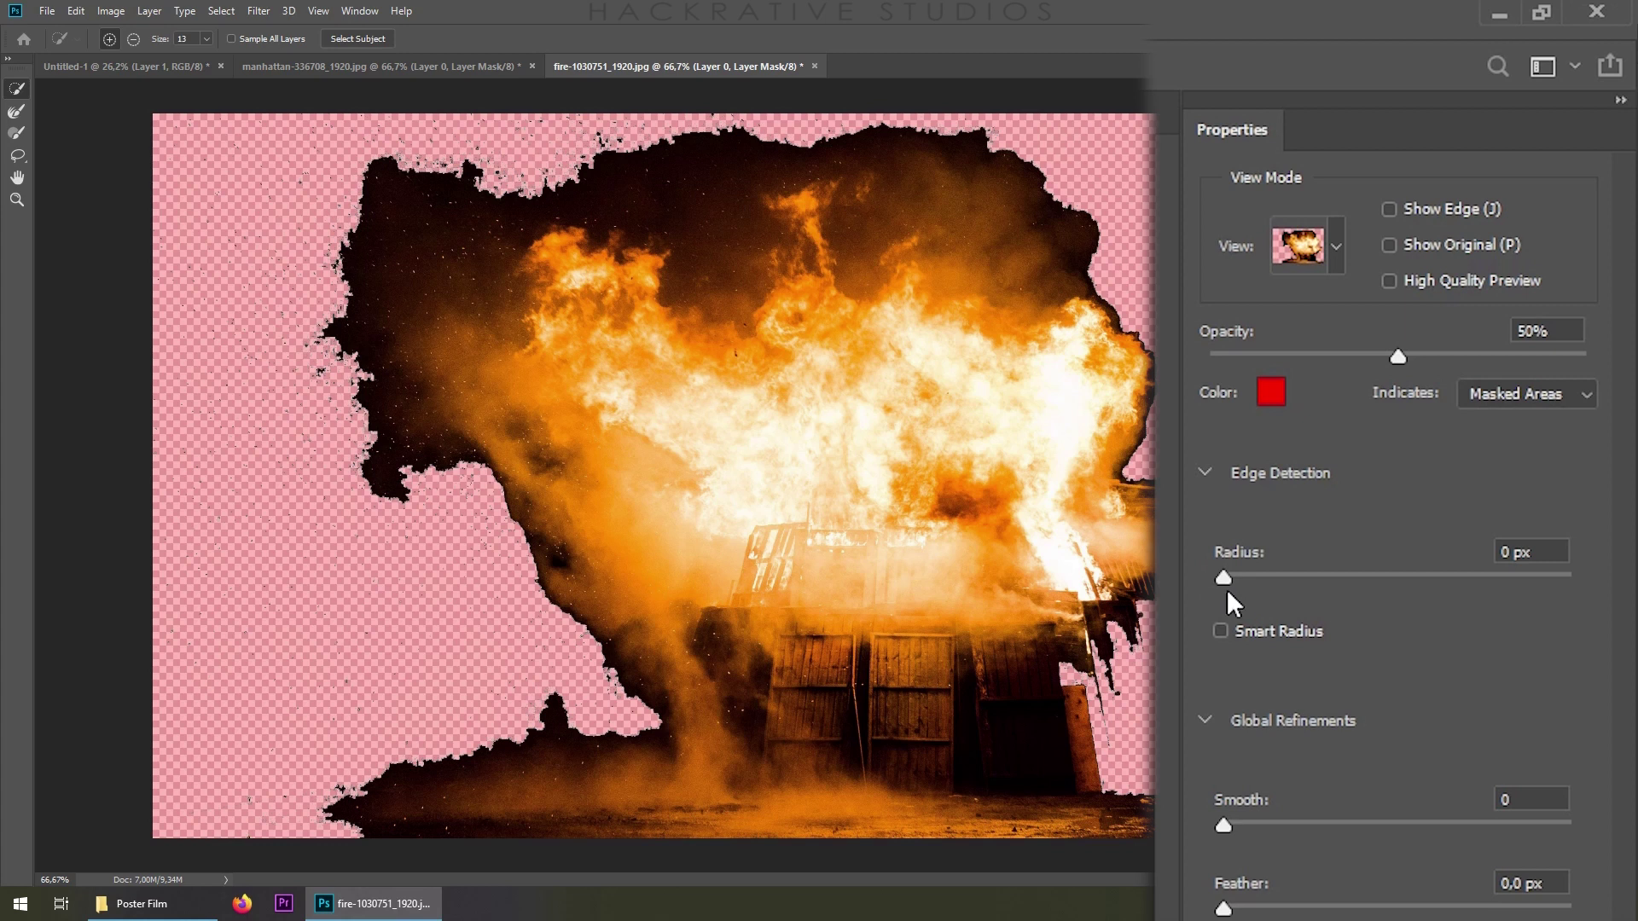
left_click_drag(1224, 578, 1489, 582)
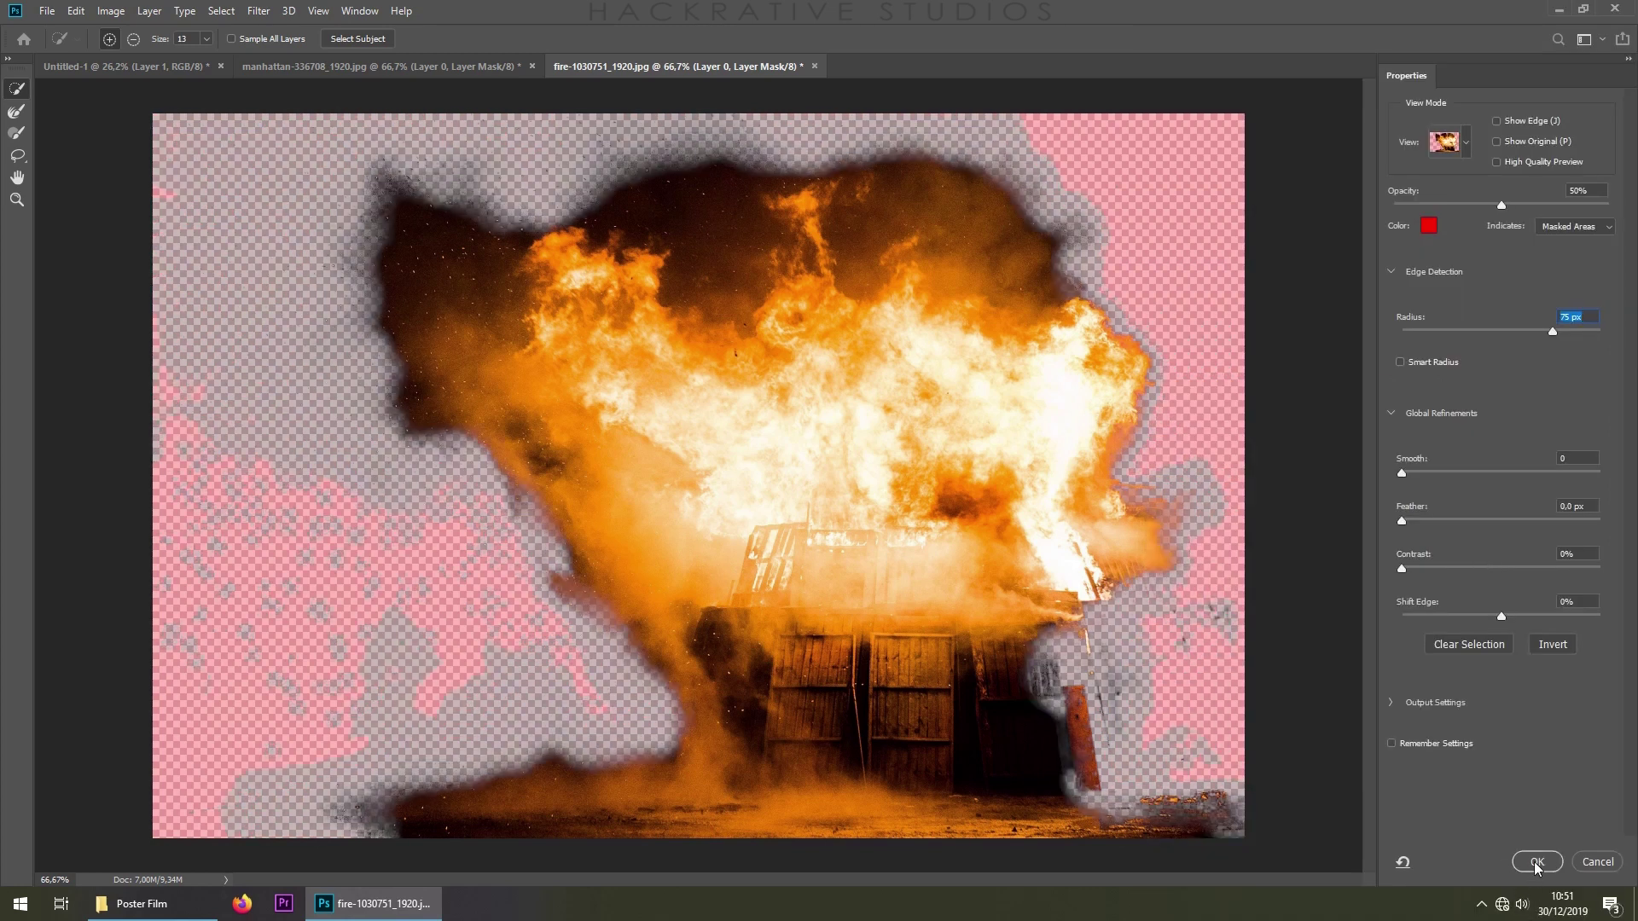
left_click(1536, 862)
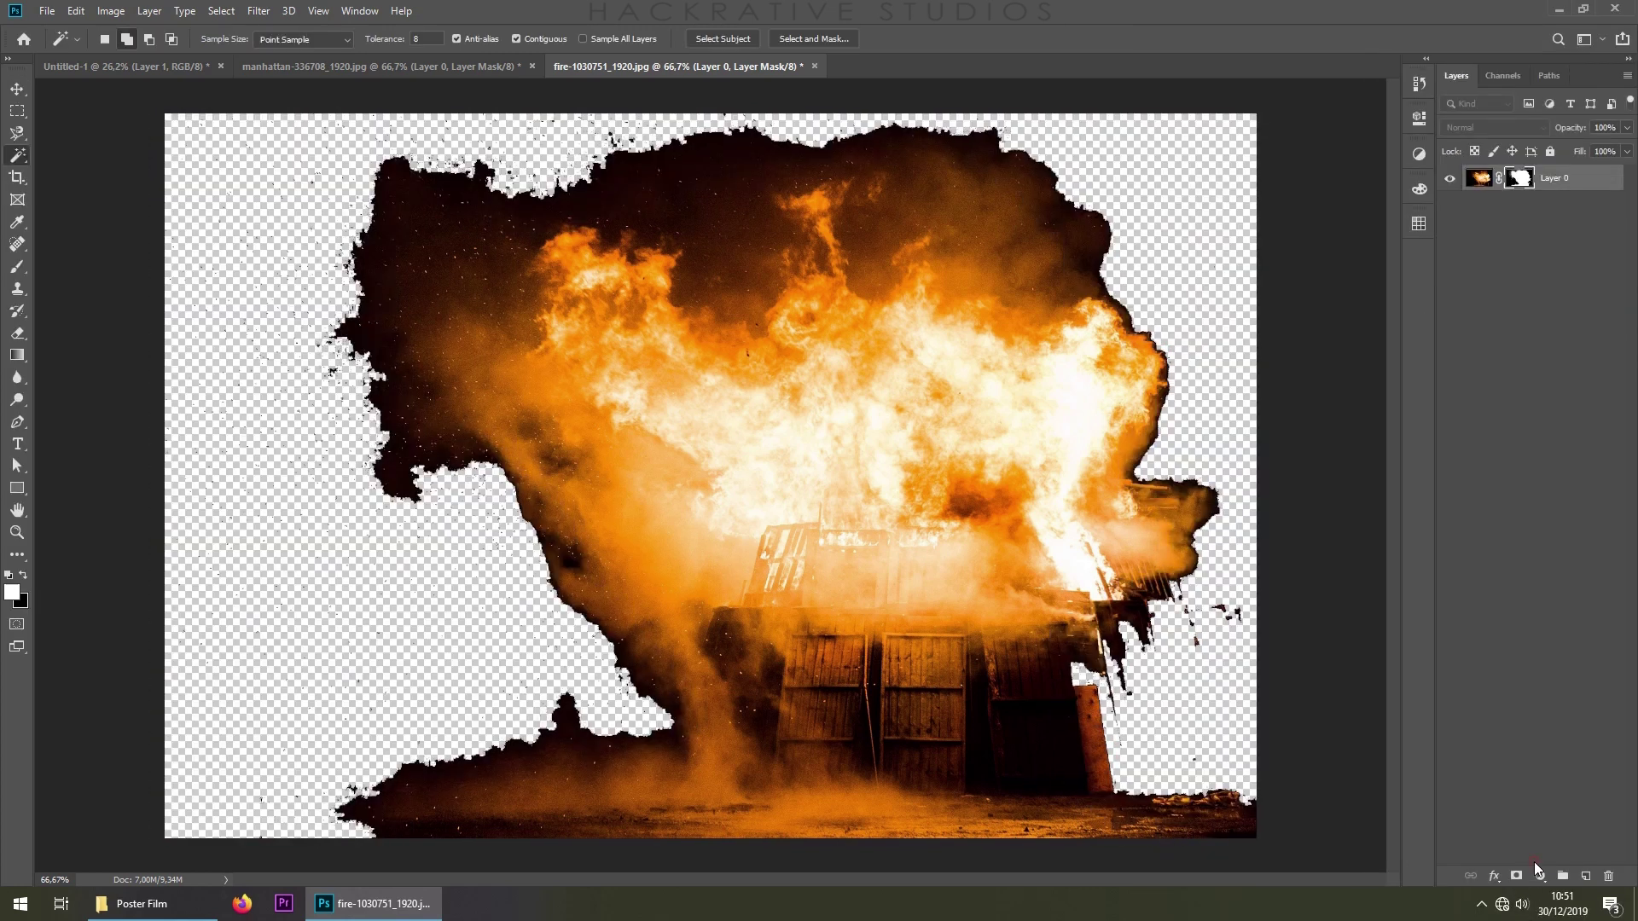
right_click(1528, 326)
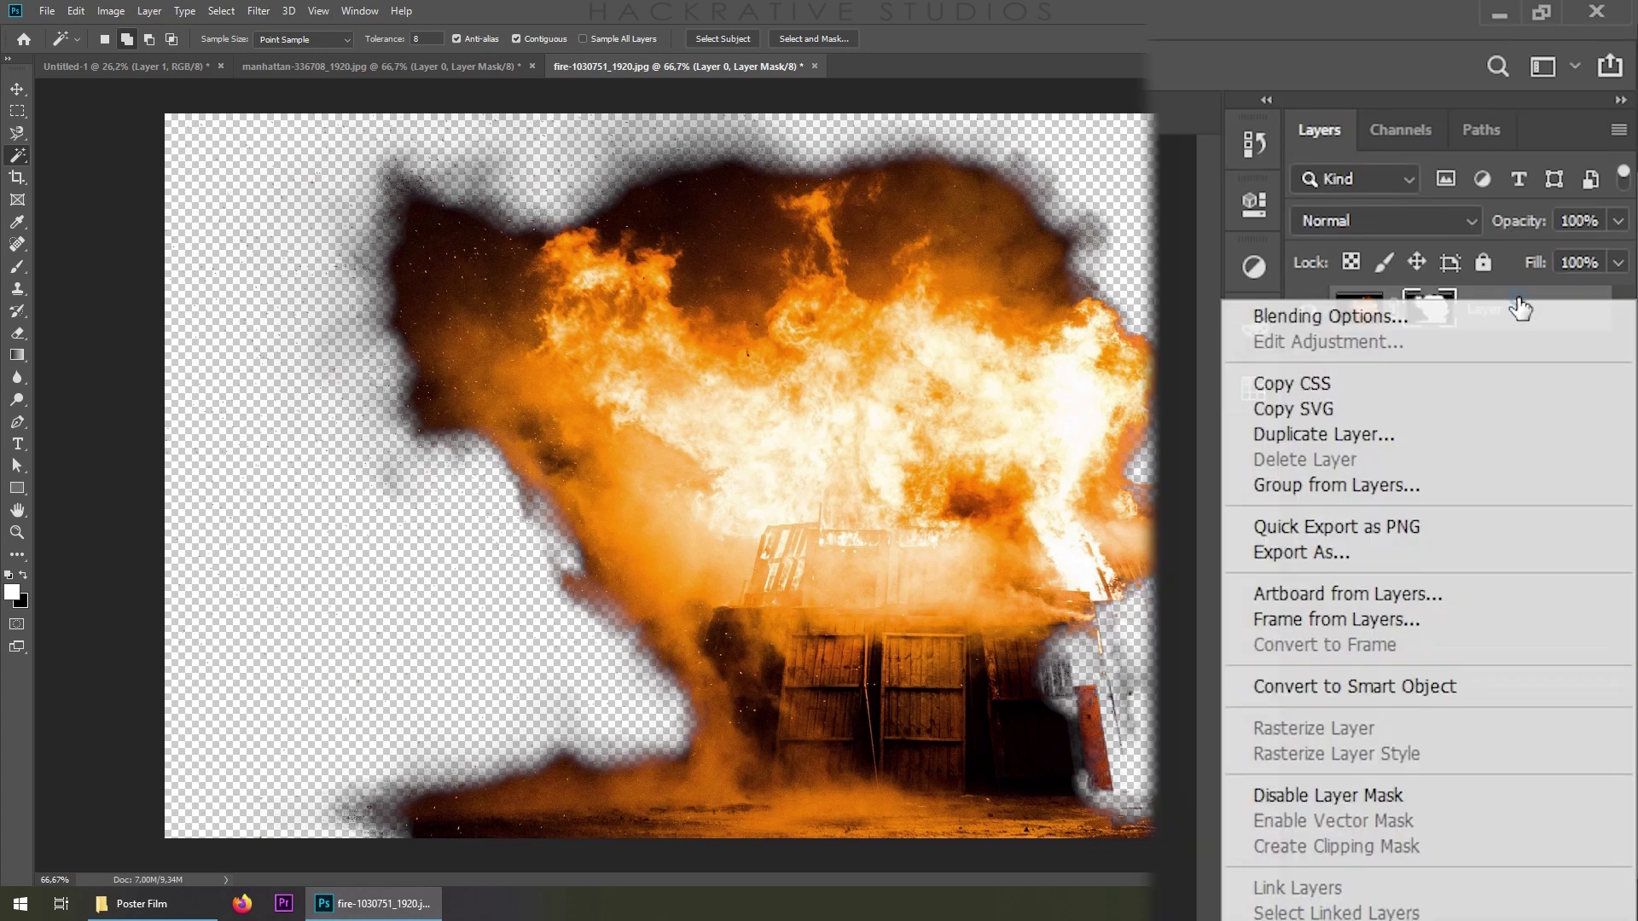
Duplicate the fire layer (Layer 0) into the Untitled-1 poster document
left_click(1328, 433)
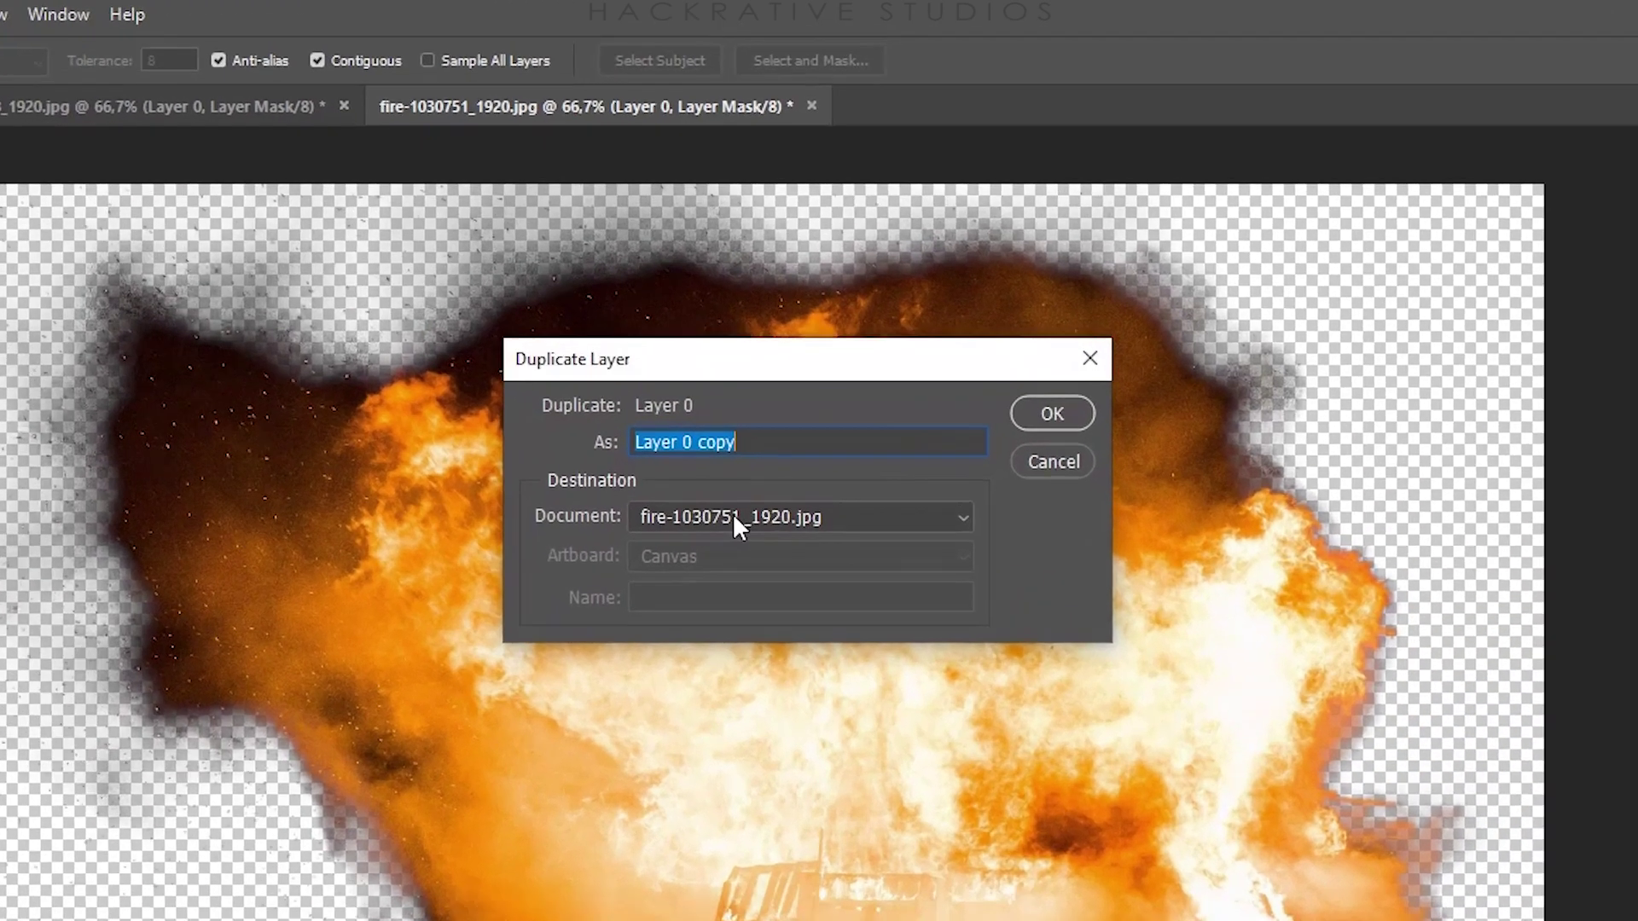
left_click(762, 361)
left_click(1065, 436)
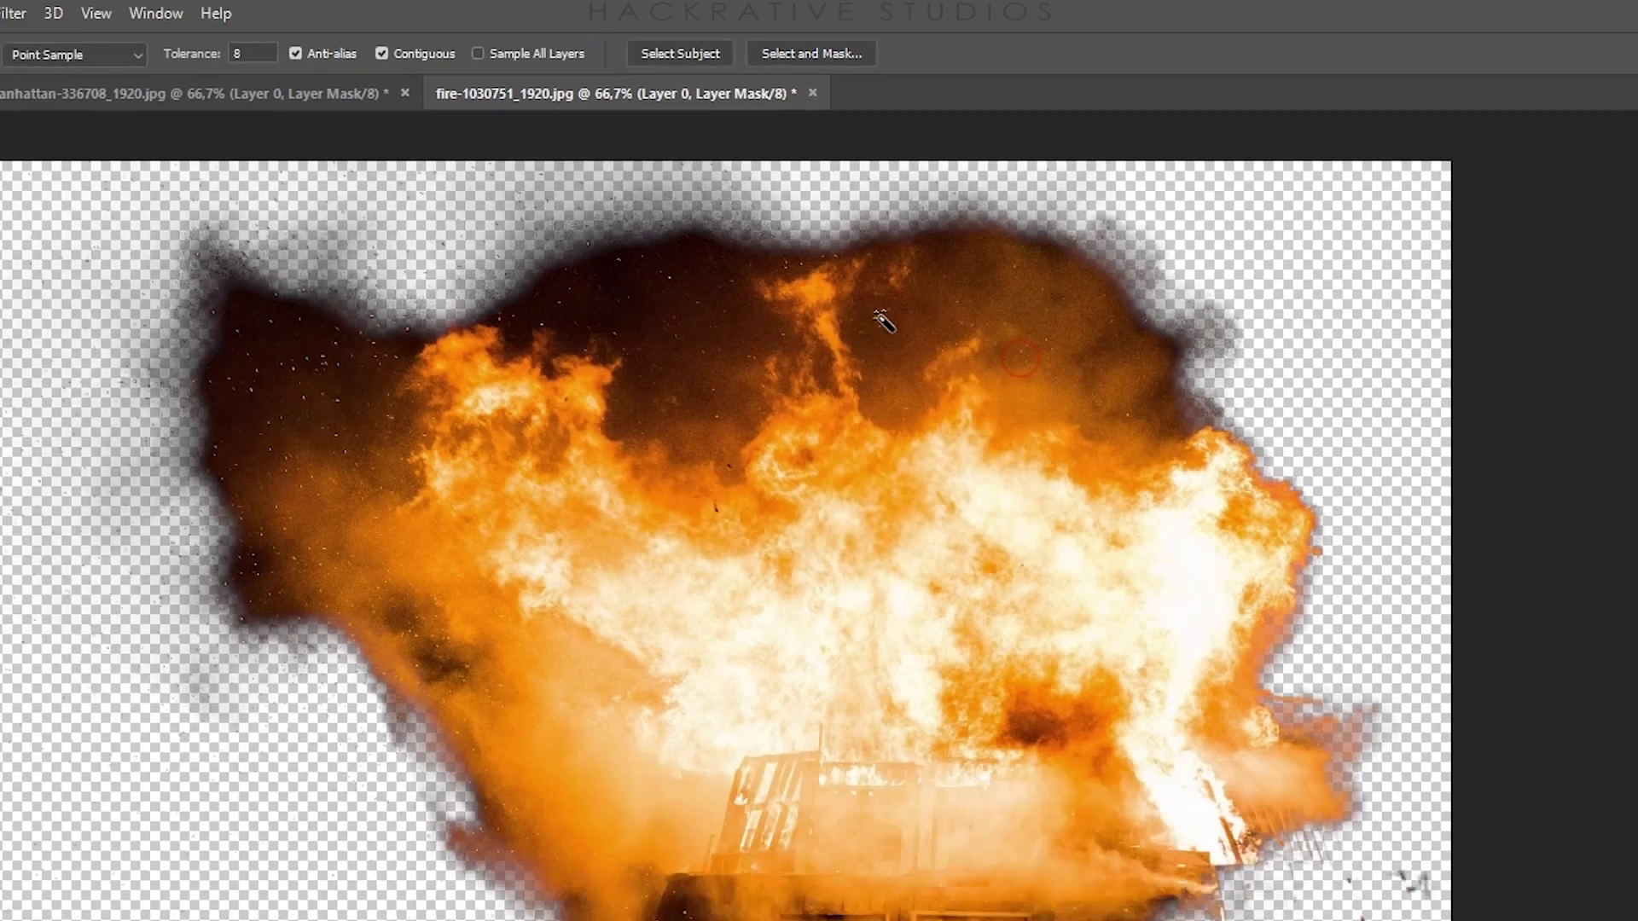
left_click(156, 64)
Flip the fire horizontally, shrink it slightly and place it in the poster's bottom-left corner
key("ctrl+t")
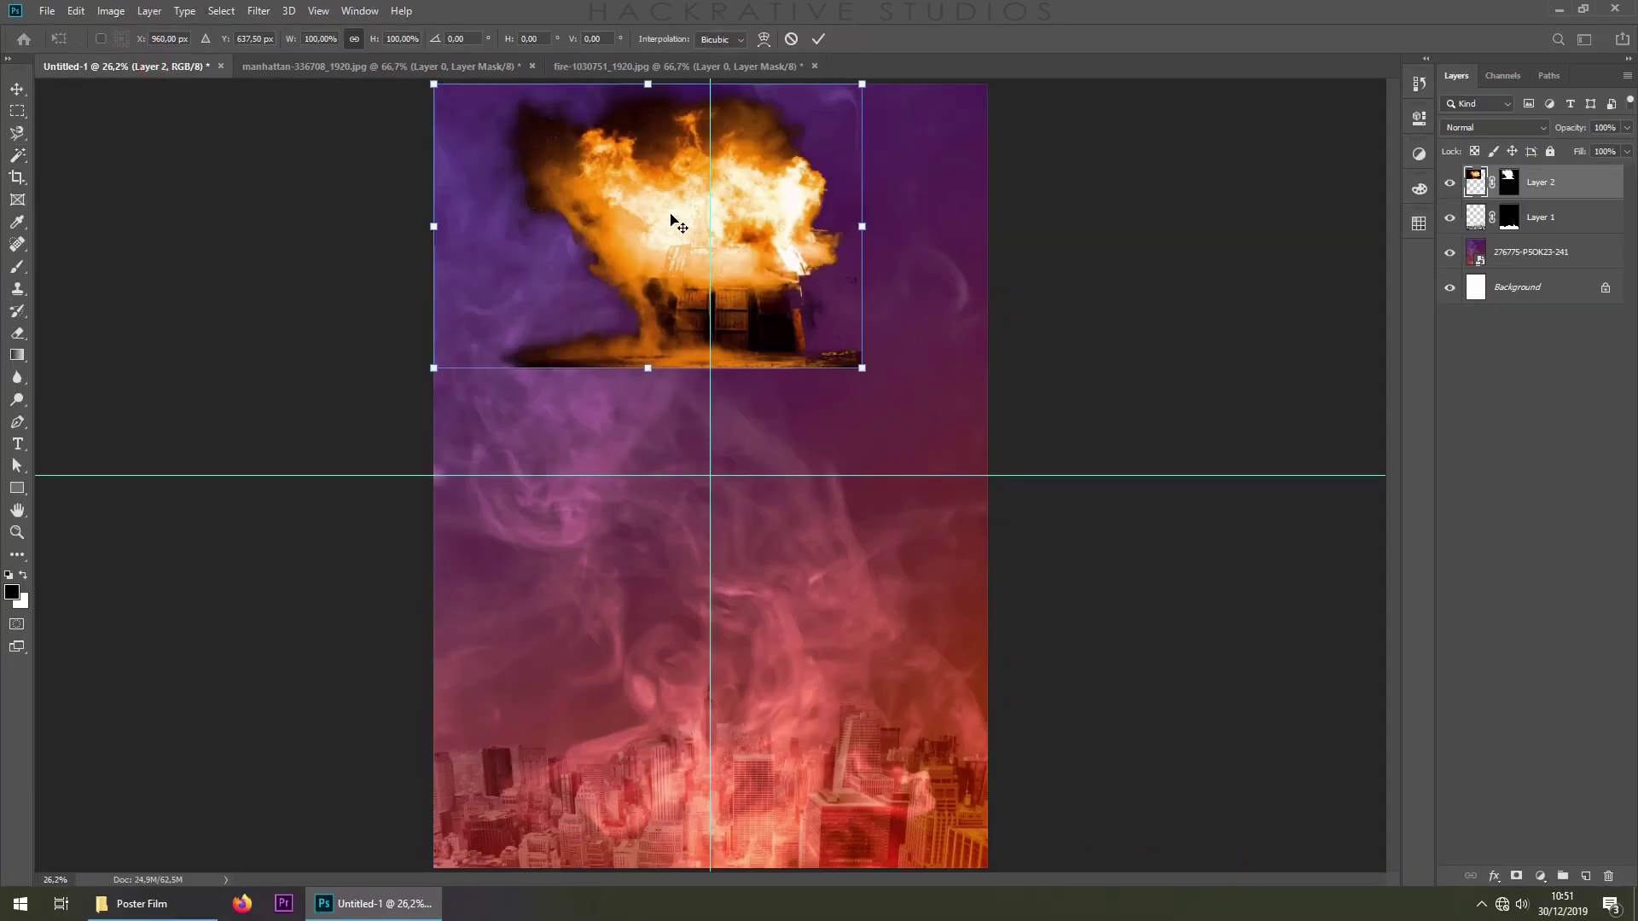
left_click_drag(750, 188, 729, 689)
right_click(737, 637)
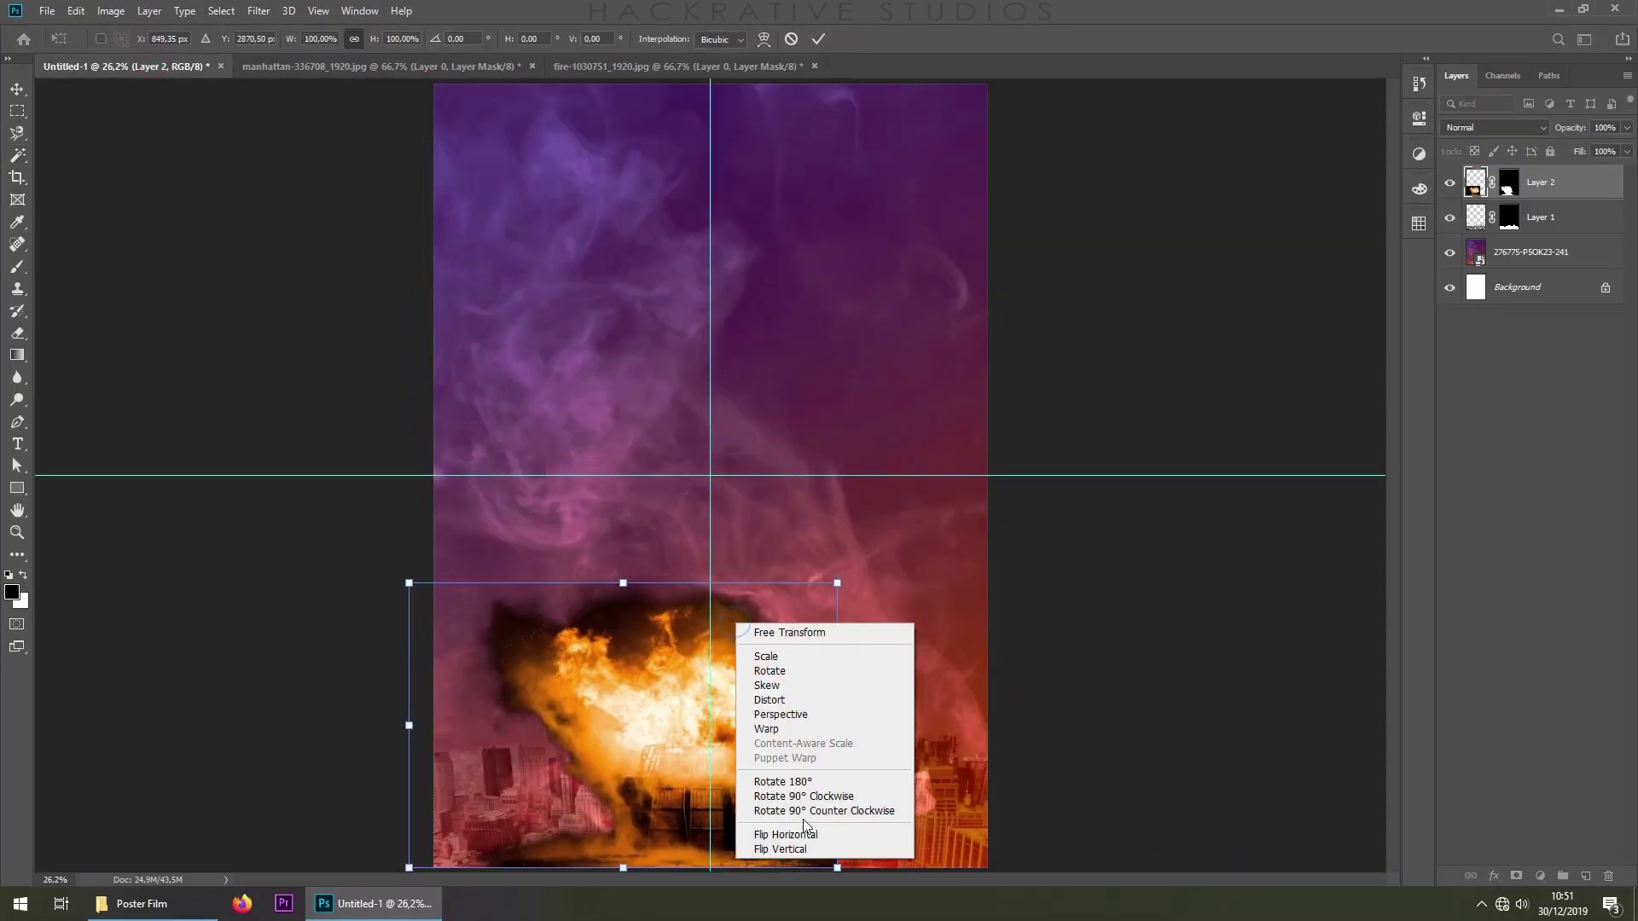
left_click(819, 835)
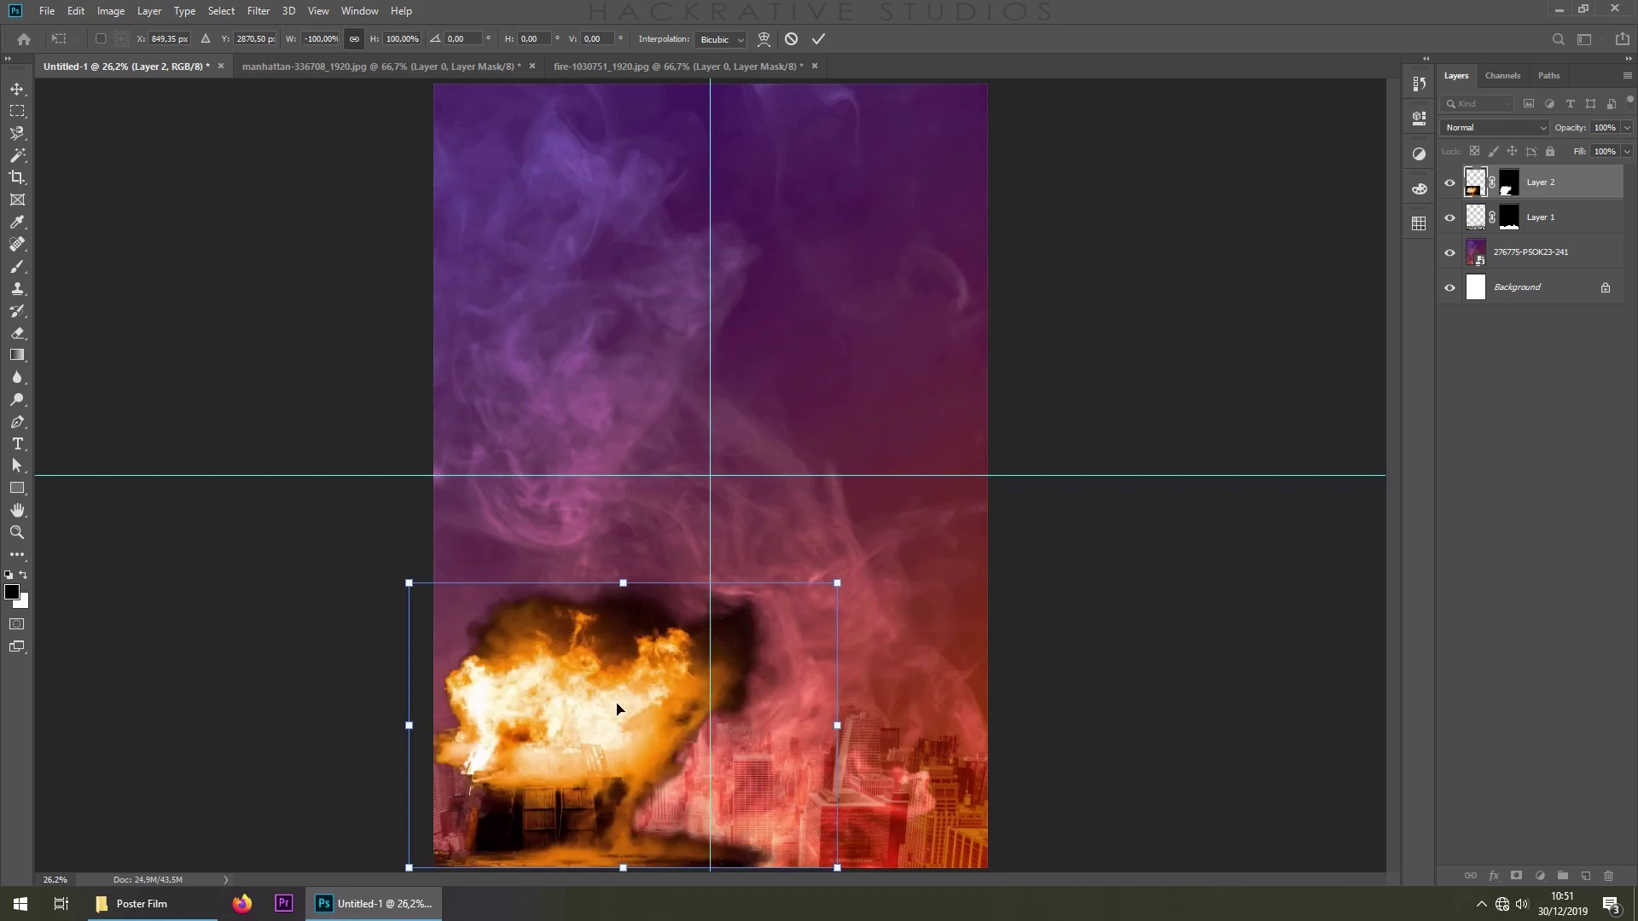
left_click_drag(620, 708, 583, 716)
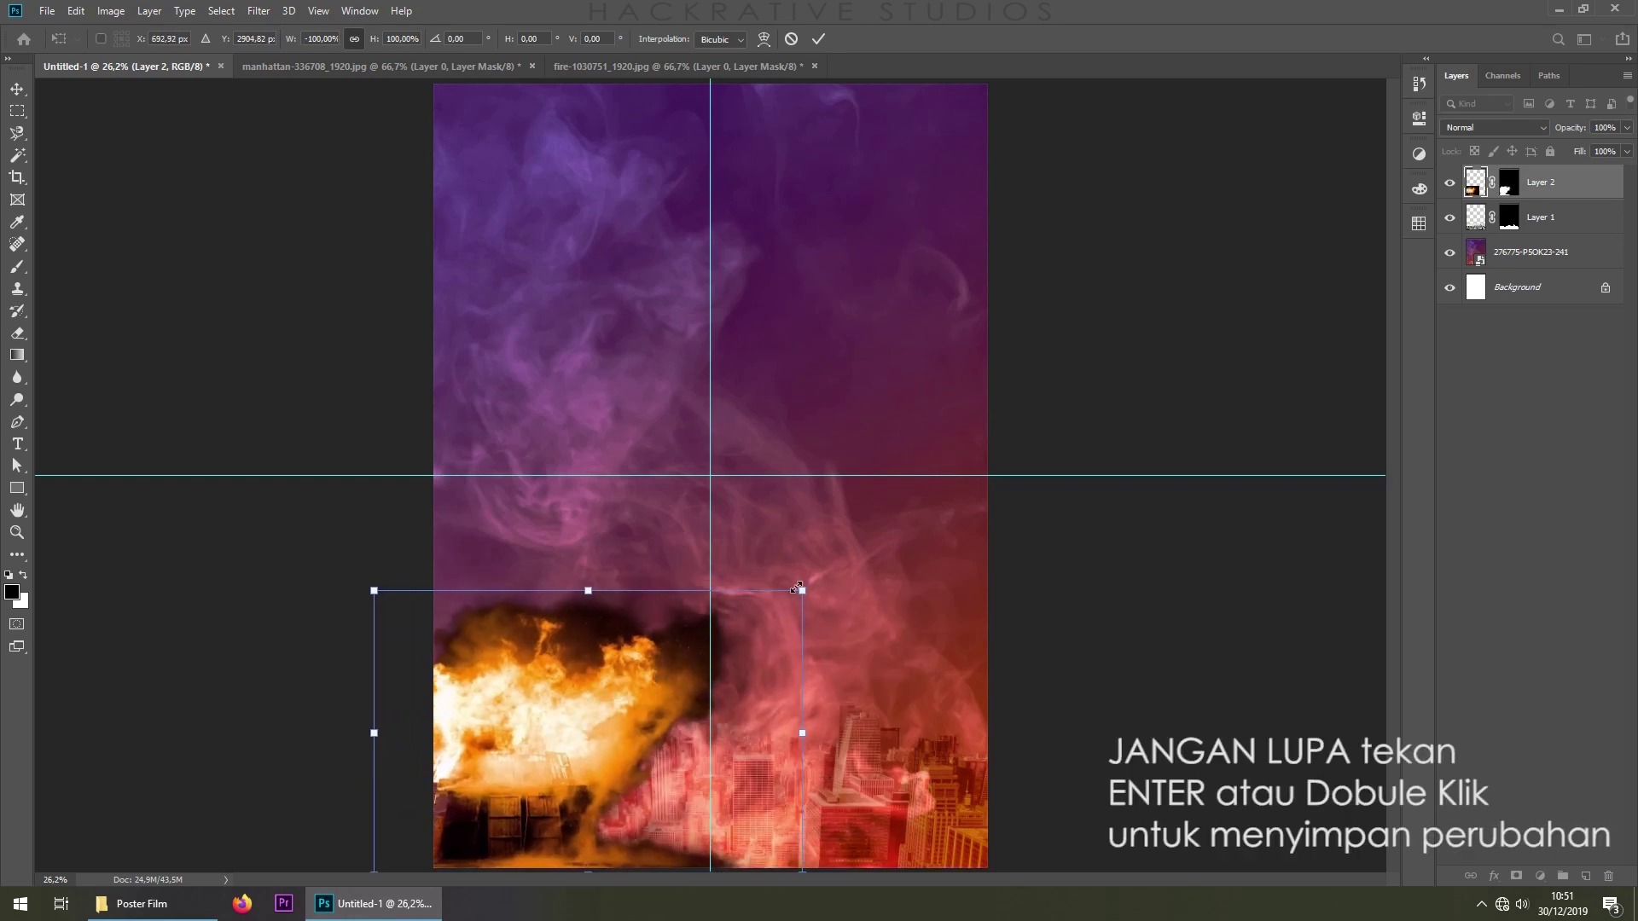
left_click_drag(802, 591, 773, 609)
key("Return")
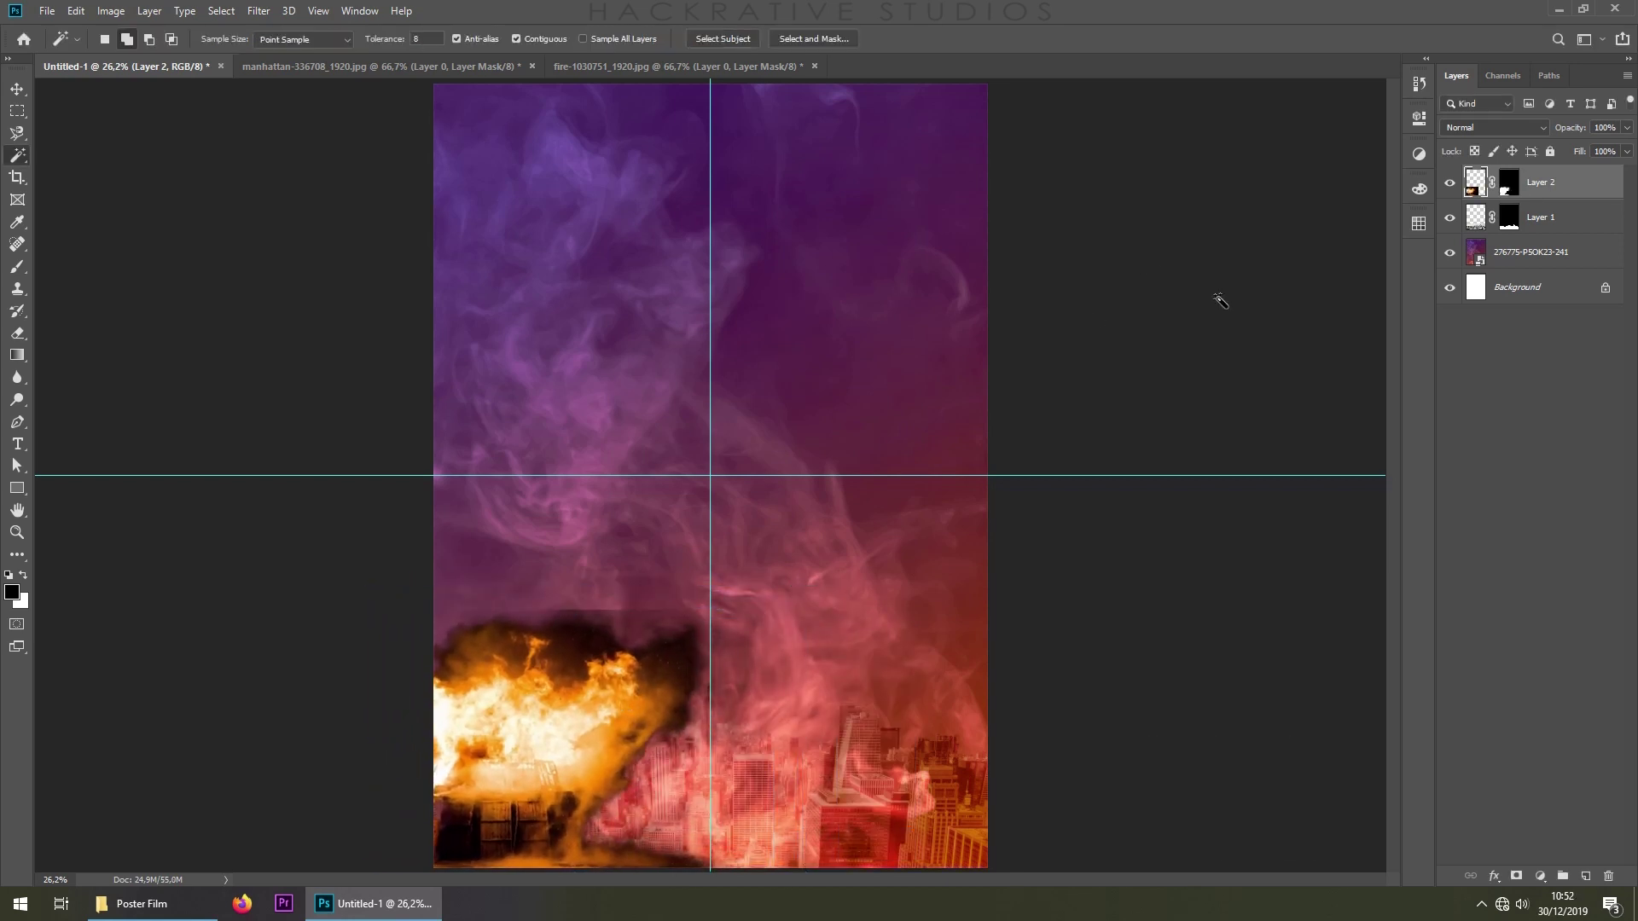
left_click(1505, 136)
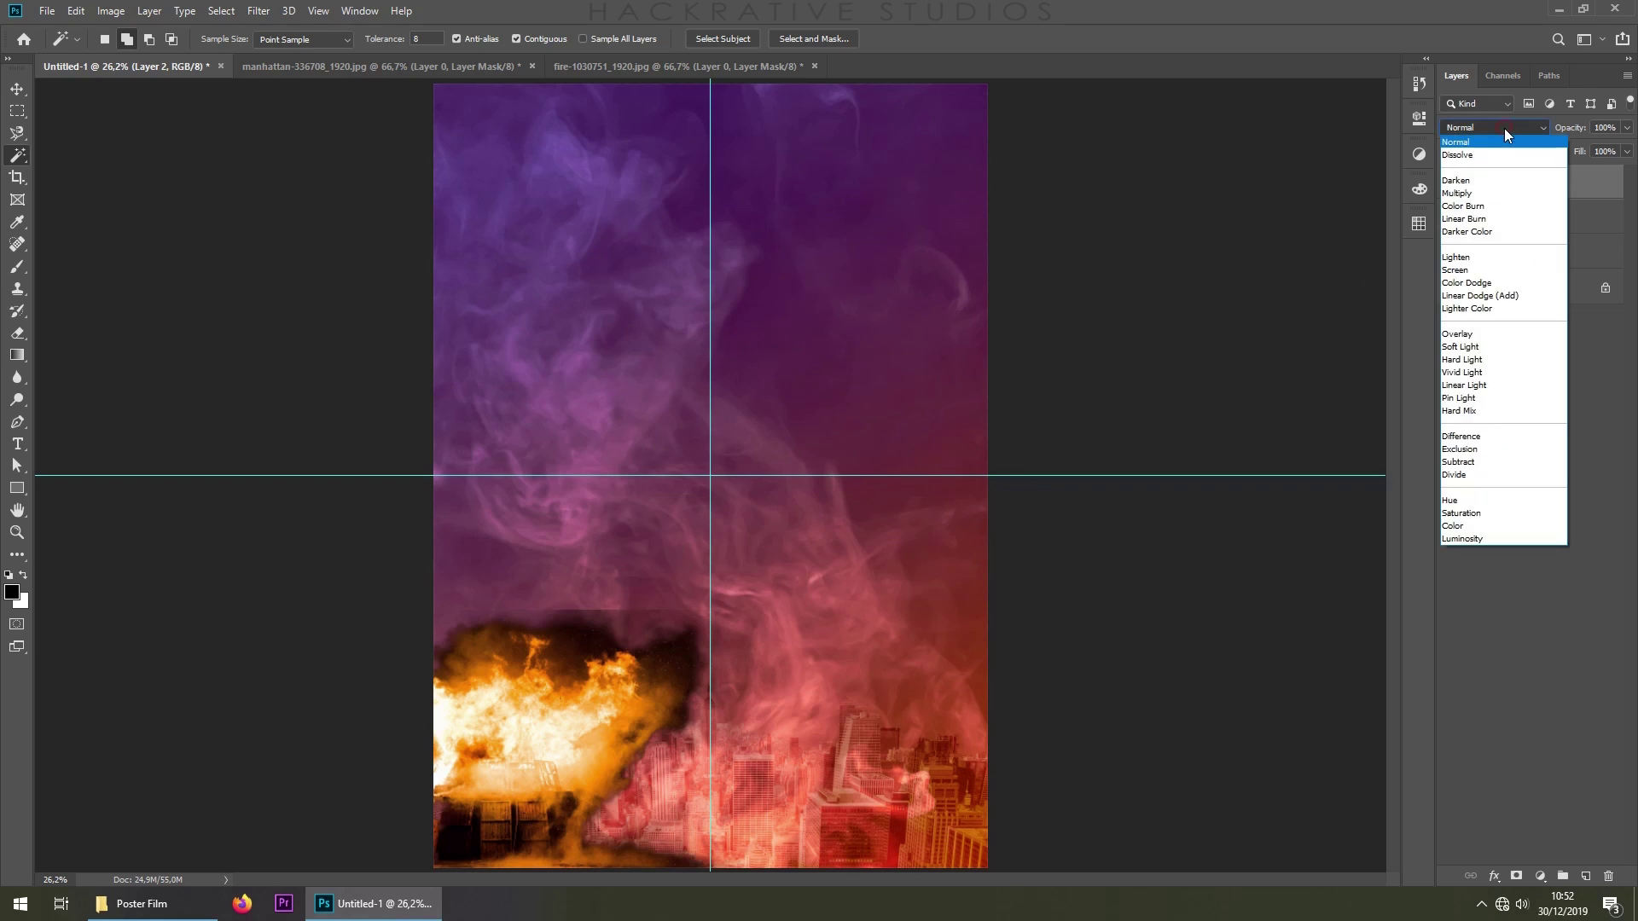
Set the fire layer to Screen blending and open car-accident-2789841_1920.jpg from the Poster Film folder
left_click(1472, 271)
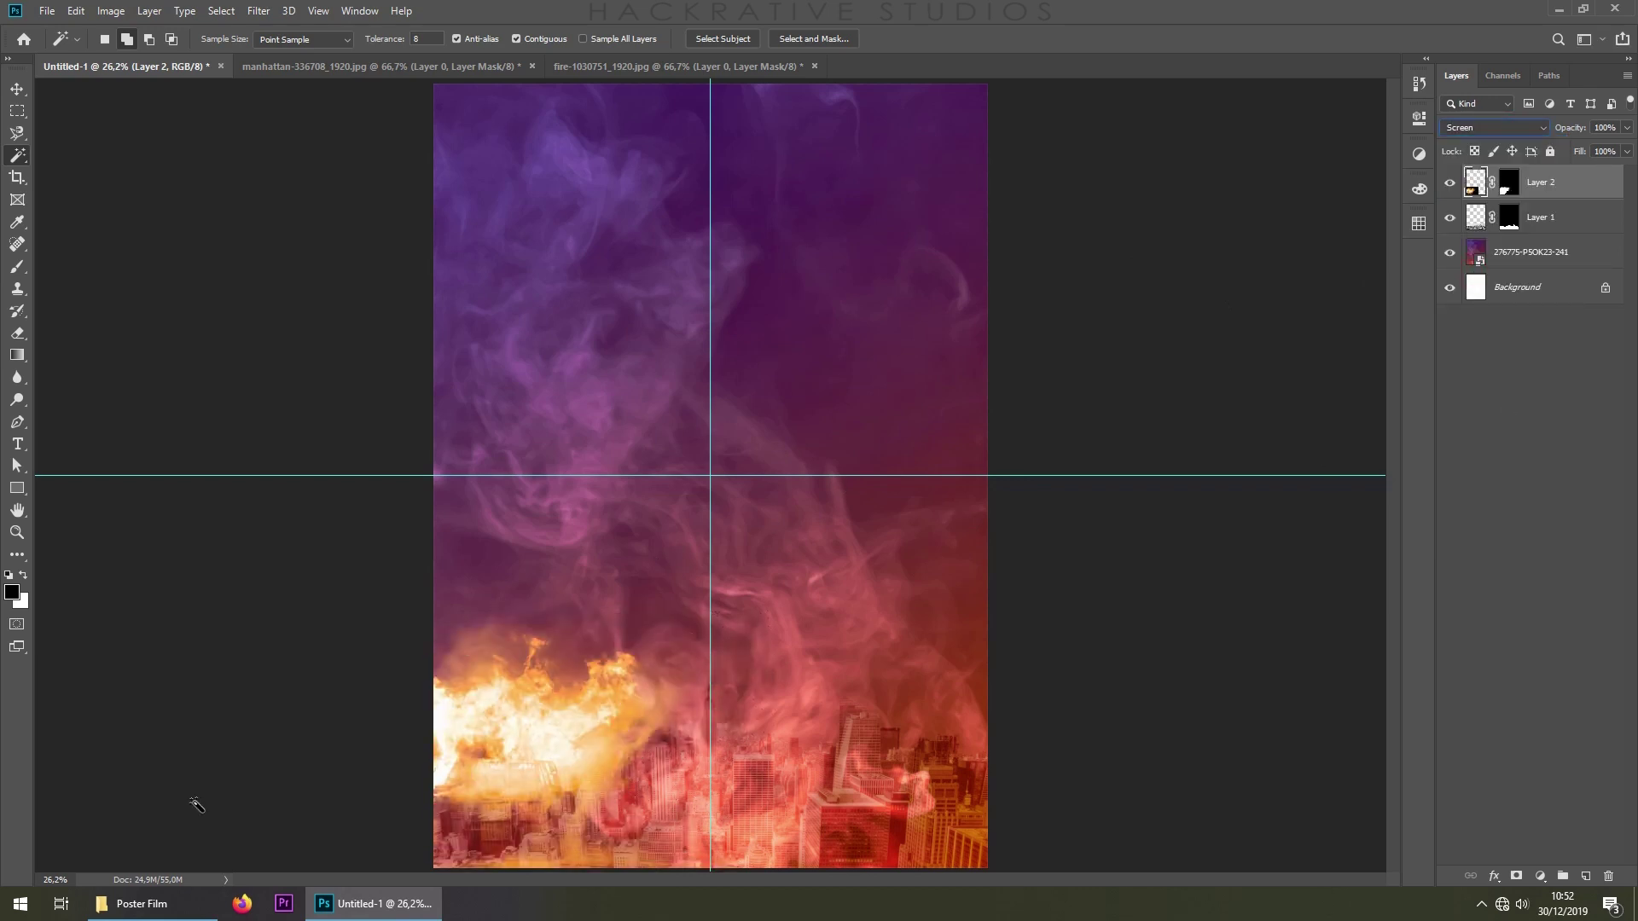
left_click(142, 904)
left_click(503, 213)
left_click_drag(505, 213, 841, 68)
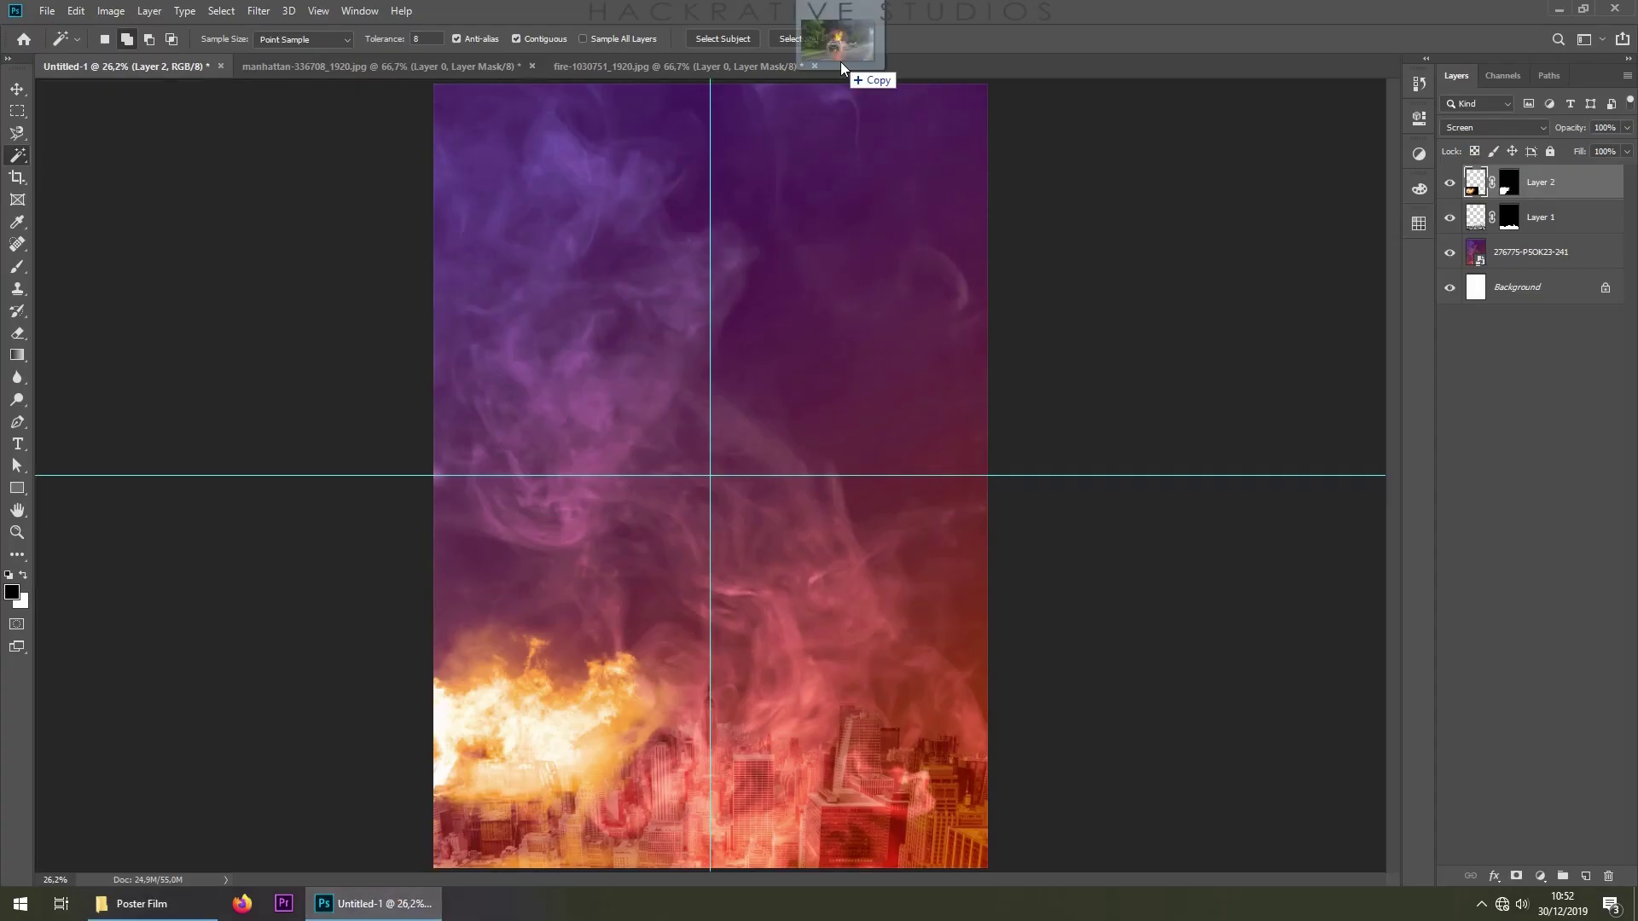
left_click_drag(841, 68, 853, 65)
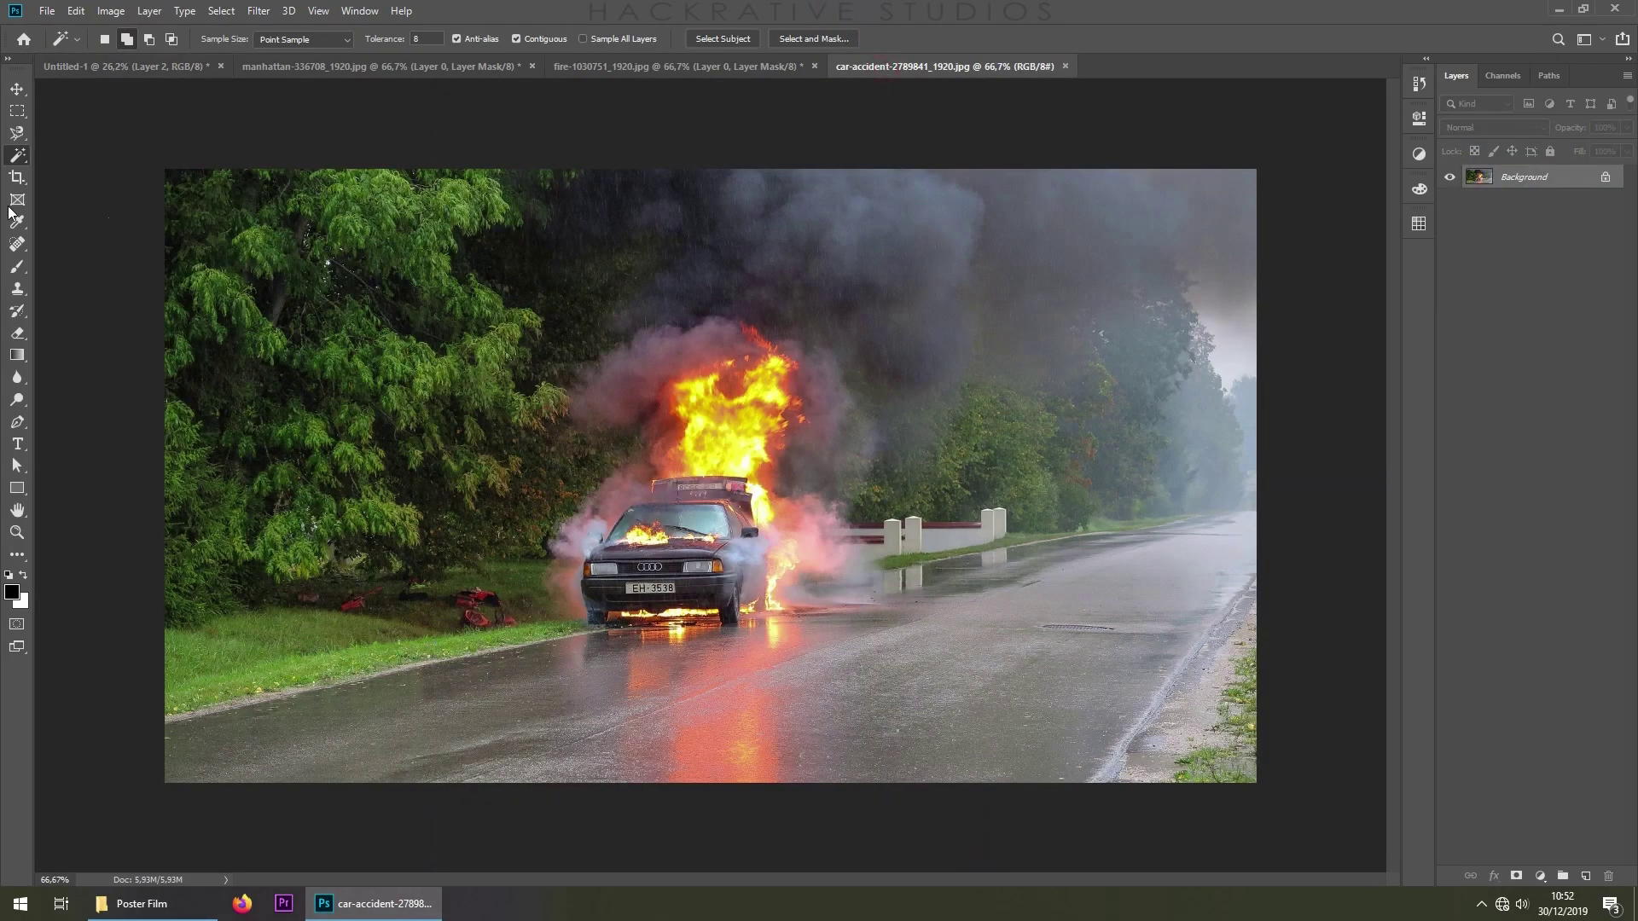
Crop the car-accident photo tightly around the burning car and fit it to the screen
left_click(17, 176)
right_click(17, 176)
left_click(85, 181)
left_click(354, 259)
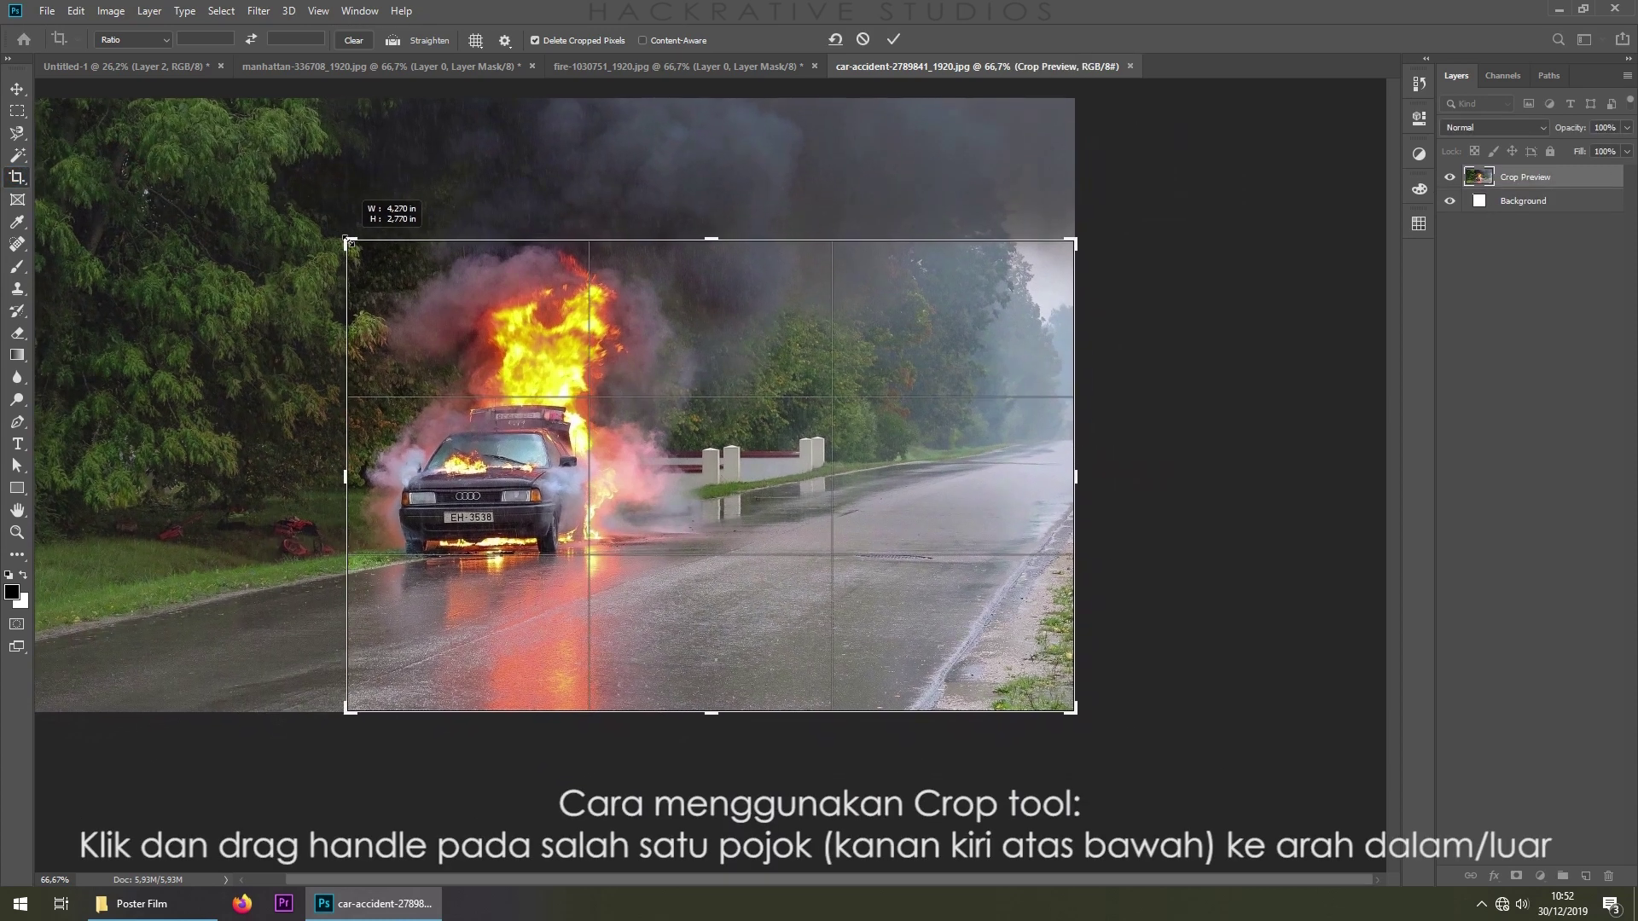
left_click_drag(164, 170, 346, 239)
mouse_move(1072, 713)
left_mouse_down()
mouse_move(923, 683)
mouse_move(870, 638)
left_mouse_up()
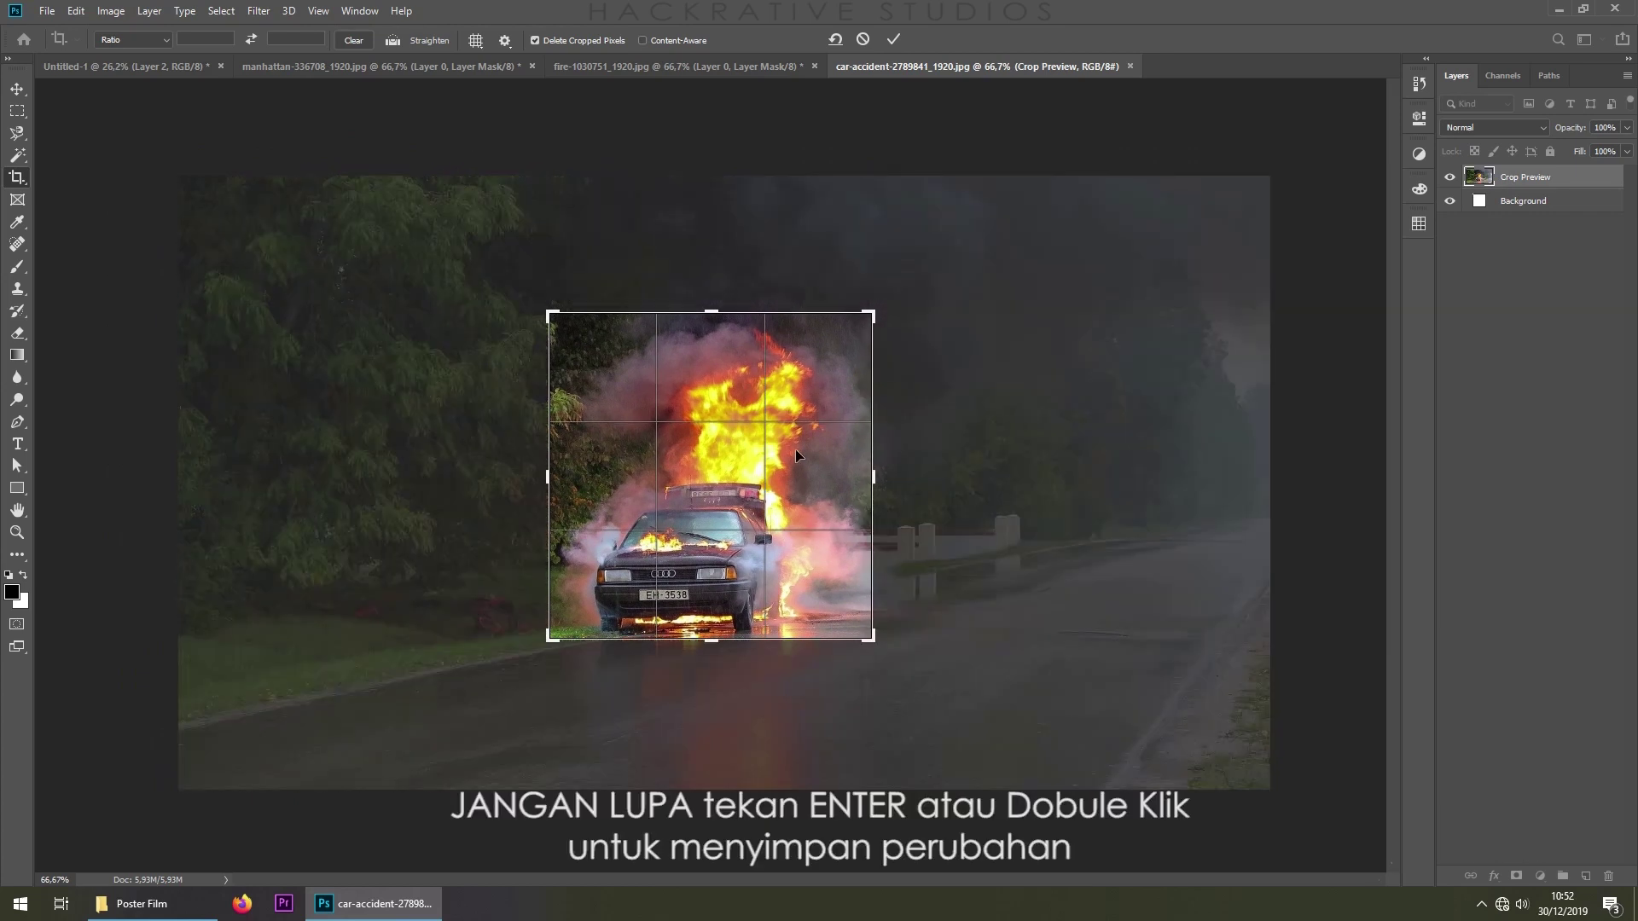
key("Return")
key("ctrl+0")
Quick-select the smoke, sky and flames around the car, adjusting along its bottom edge
left_click(19, 156)
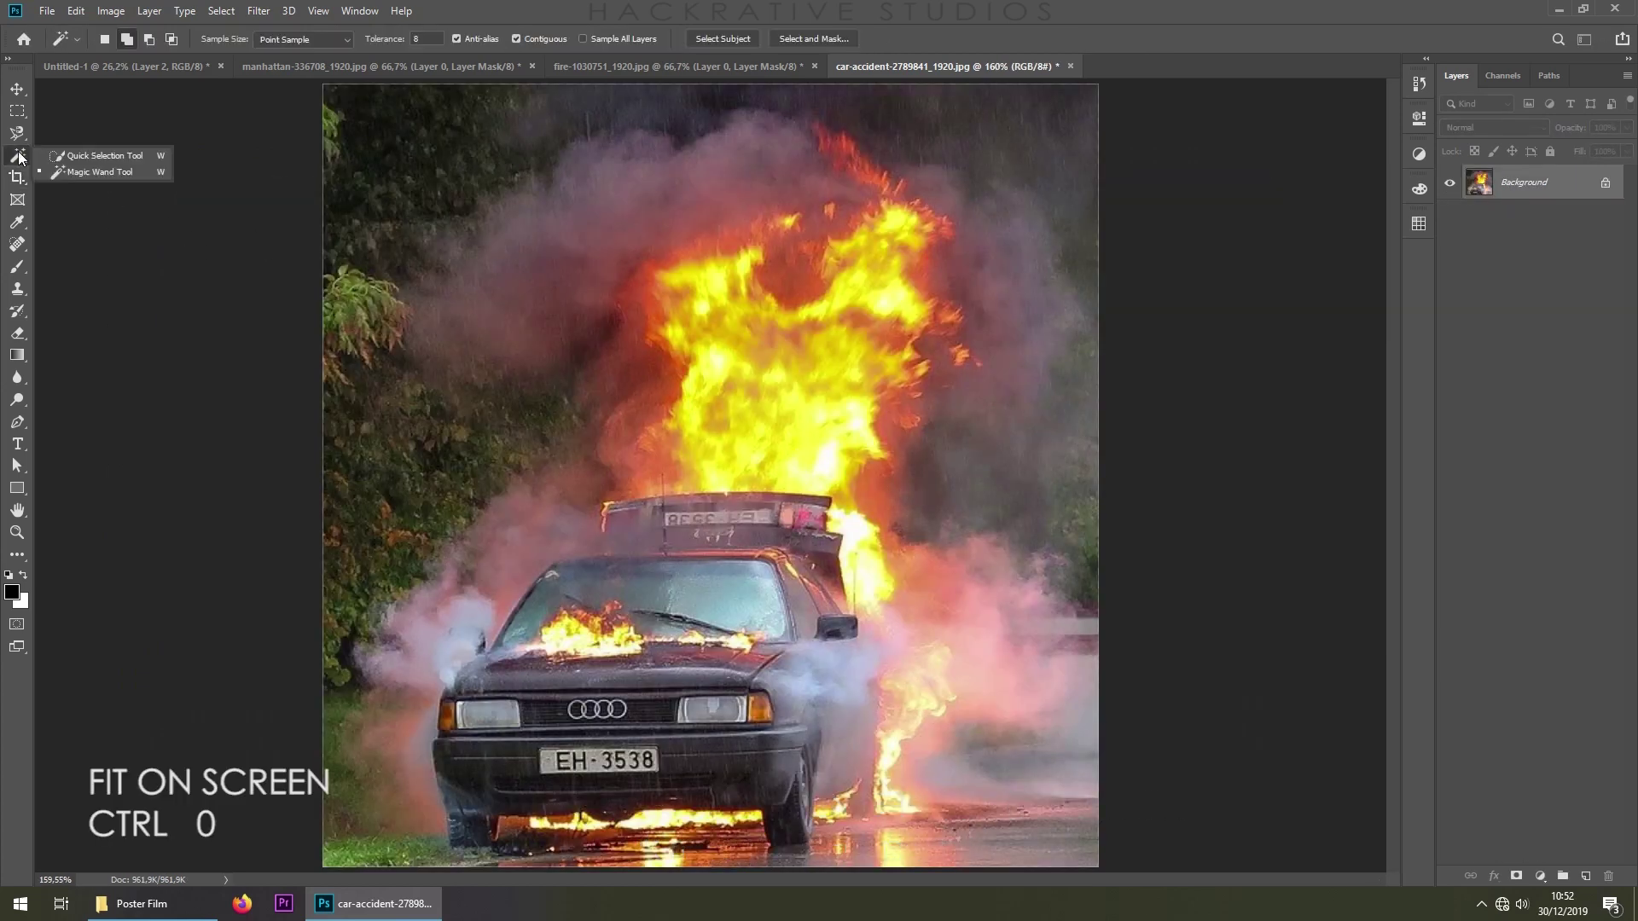
left_click(82, 153)
mouse_move(363, 128)
left_mouse_down()
mouse_move(851, 103)
mouse_move(1046, 336)
mouse_move(1046, 457)
mouse_move(367, 384)
mouse_move(348, 721)
mouse_move(477, 857)
mouse_move(775, 865)
mouse_move(623, 832)
left_mouse_up()
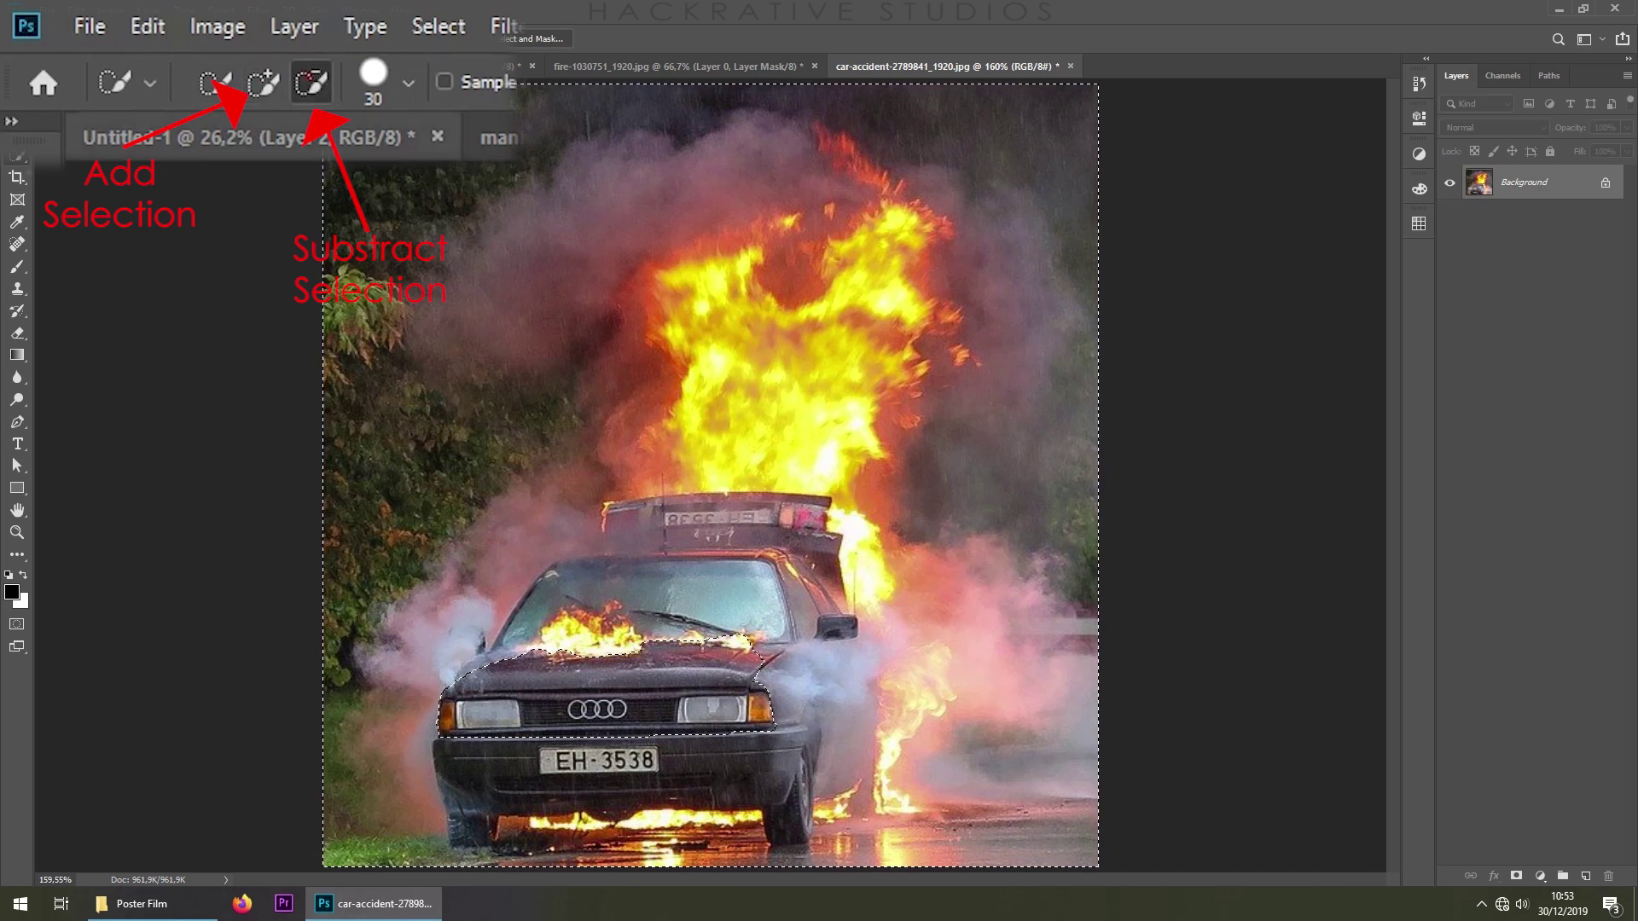
mouse_move(793, 358)
left_mouse_down()
mouse_move(640, 226)
mouse_move(427, 697)
mouse_move(433, 784)
mouse_move(687, 799)
mouse_move(879, 589)
mouse_move(891, 782)
mouse_move(904, 588)
mouse_move(887, 546)
mouse_move(998, 657)
mouse_move(1000, 681)
mouse_move(949, 324)
mouse_move(914, 444)
left_mouse_up()
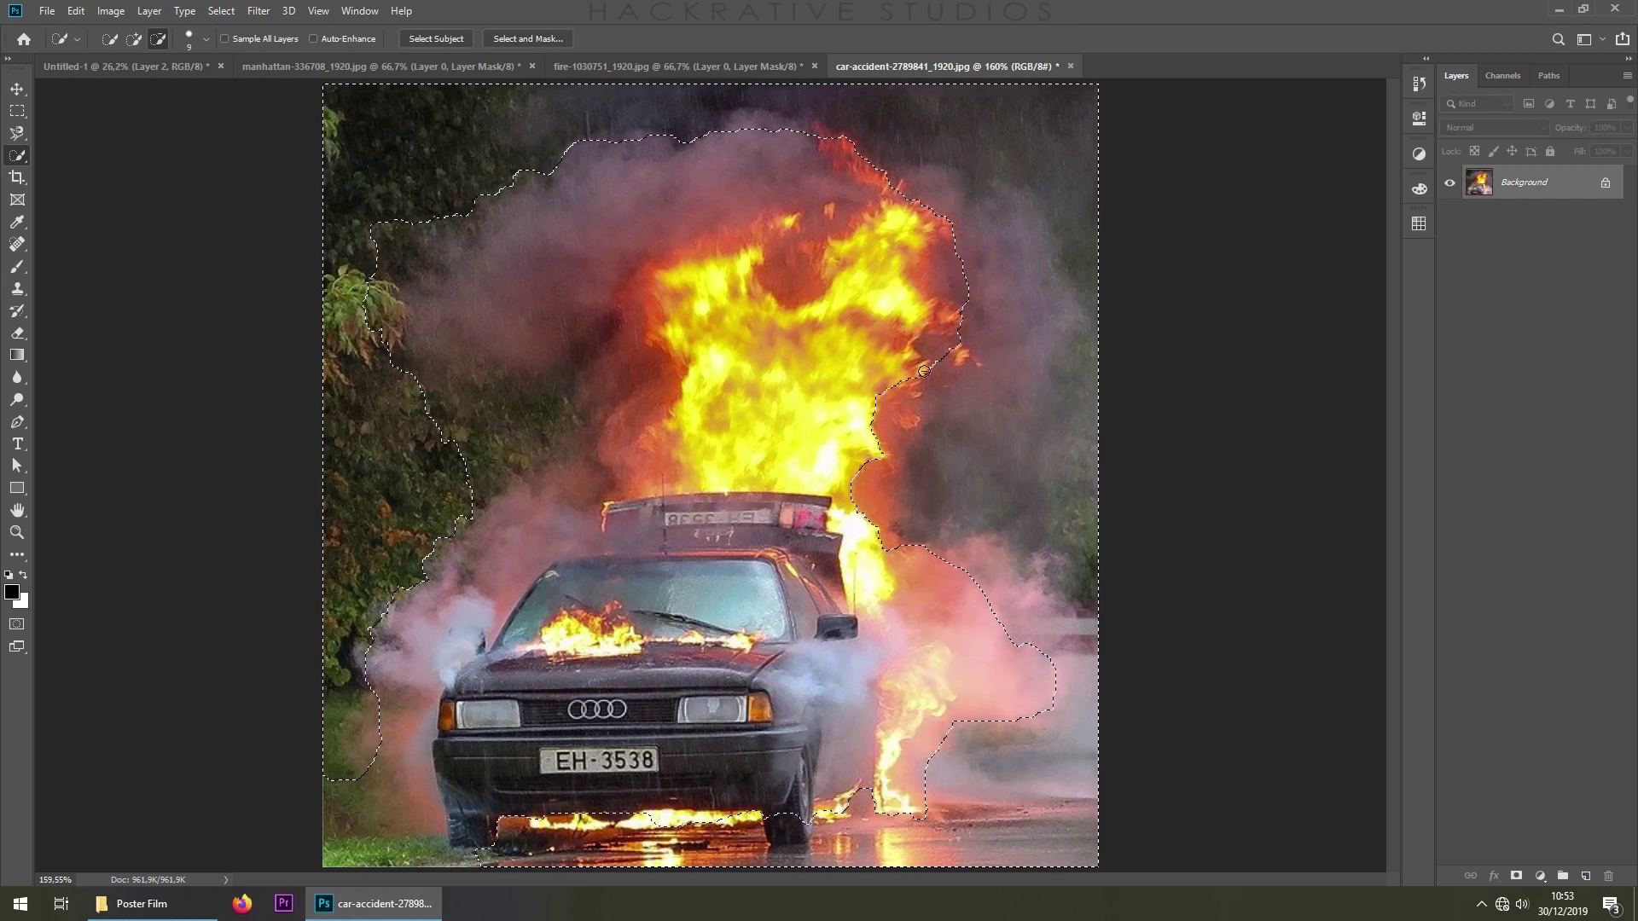
left_click(134, 38)
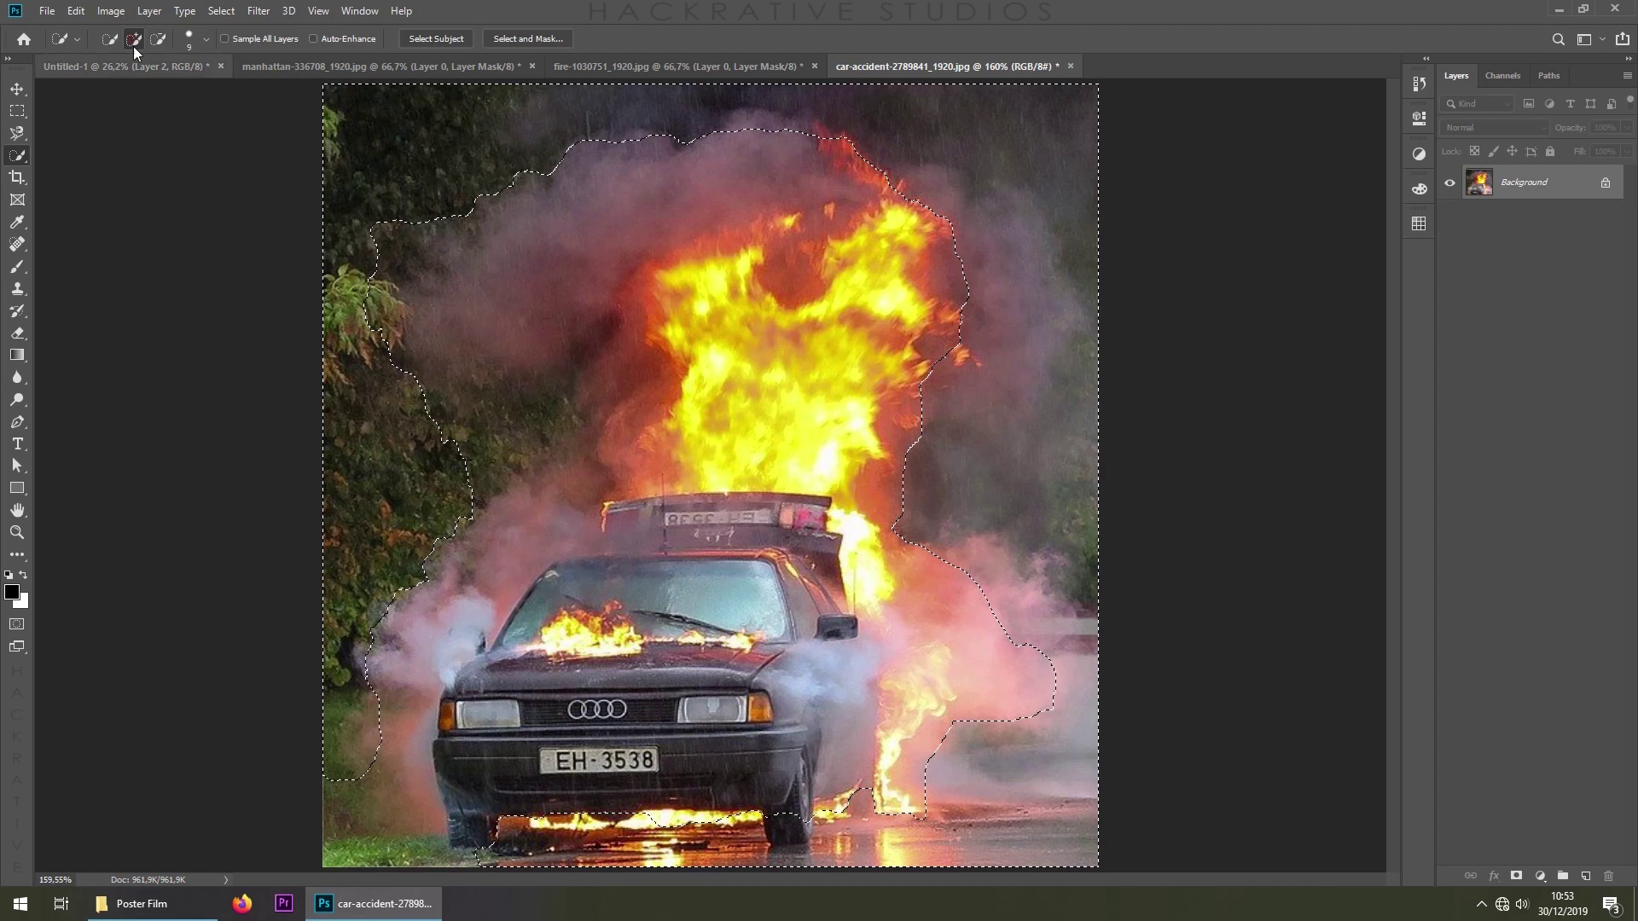
left_click_drag(360, 842, 459, 872)
left_click_drag(546, 821, 807, 823)
Add the left-side smoke, undo a stray removal stroke, then invert the selection and mask the layer
left_click(134, 39)
key("[")
key("[")
key("[")
left_click_drag(426, 477, 559, 392)
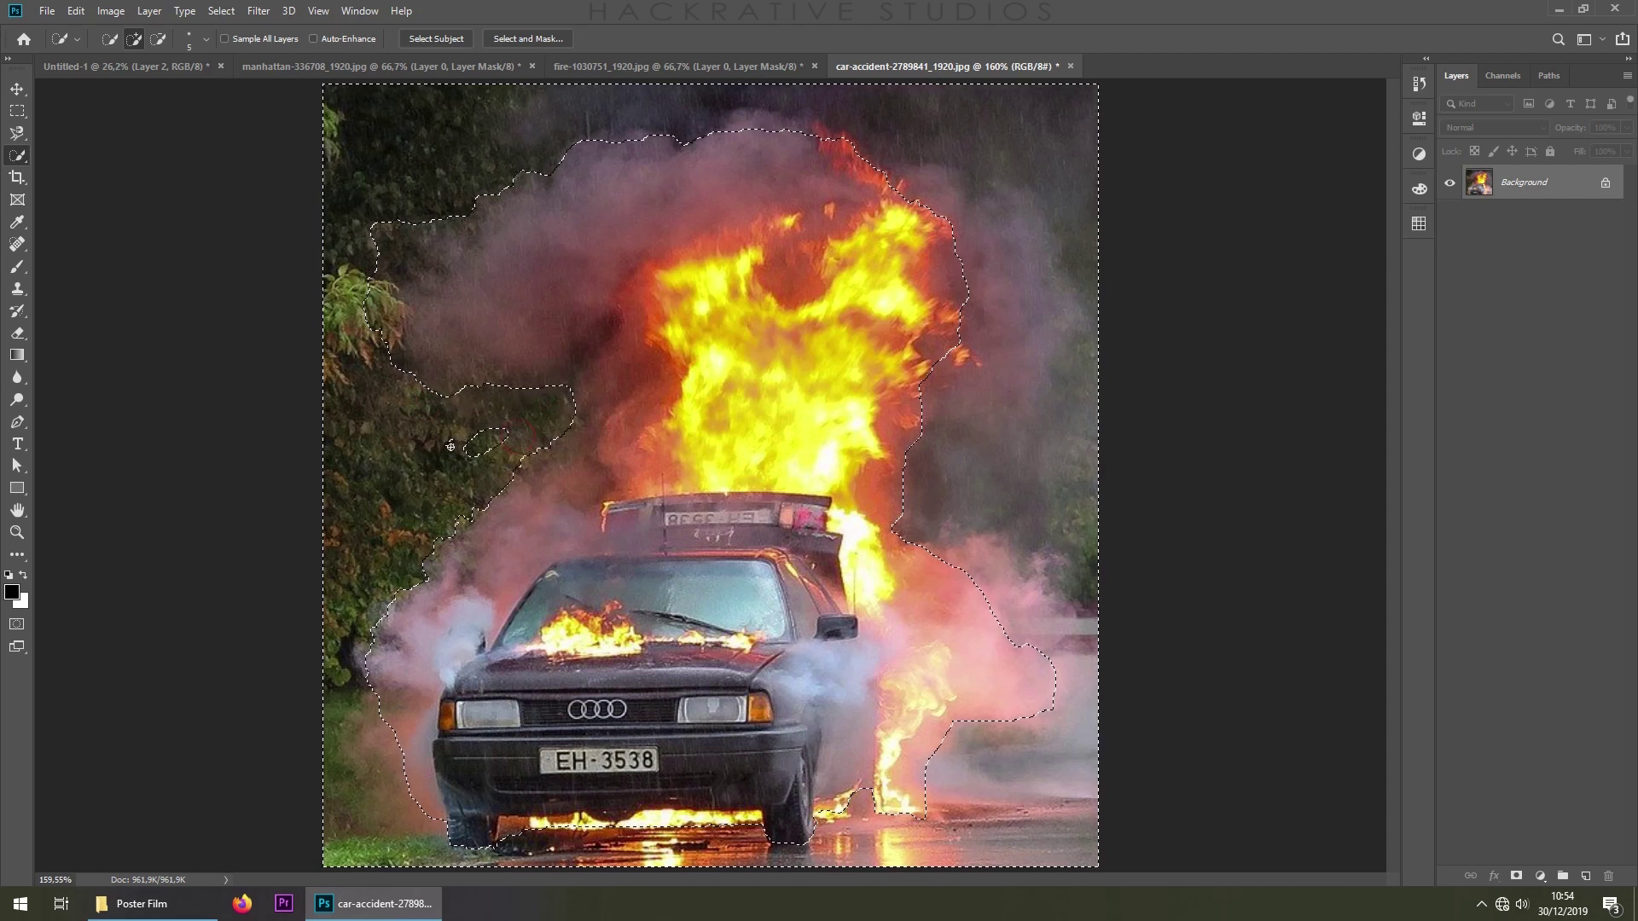
left_click(158, 39)
left_click_drag(559, 341, 533, 229)
key("ctrl+z")
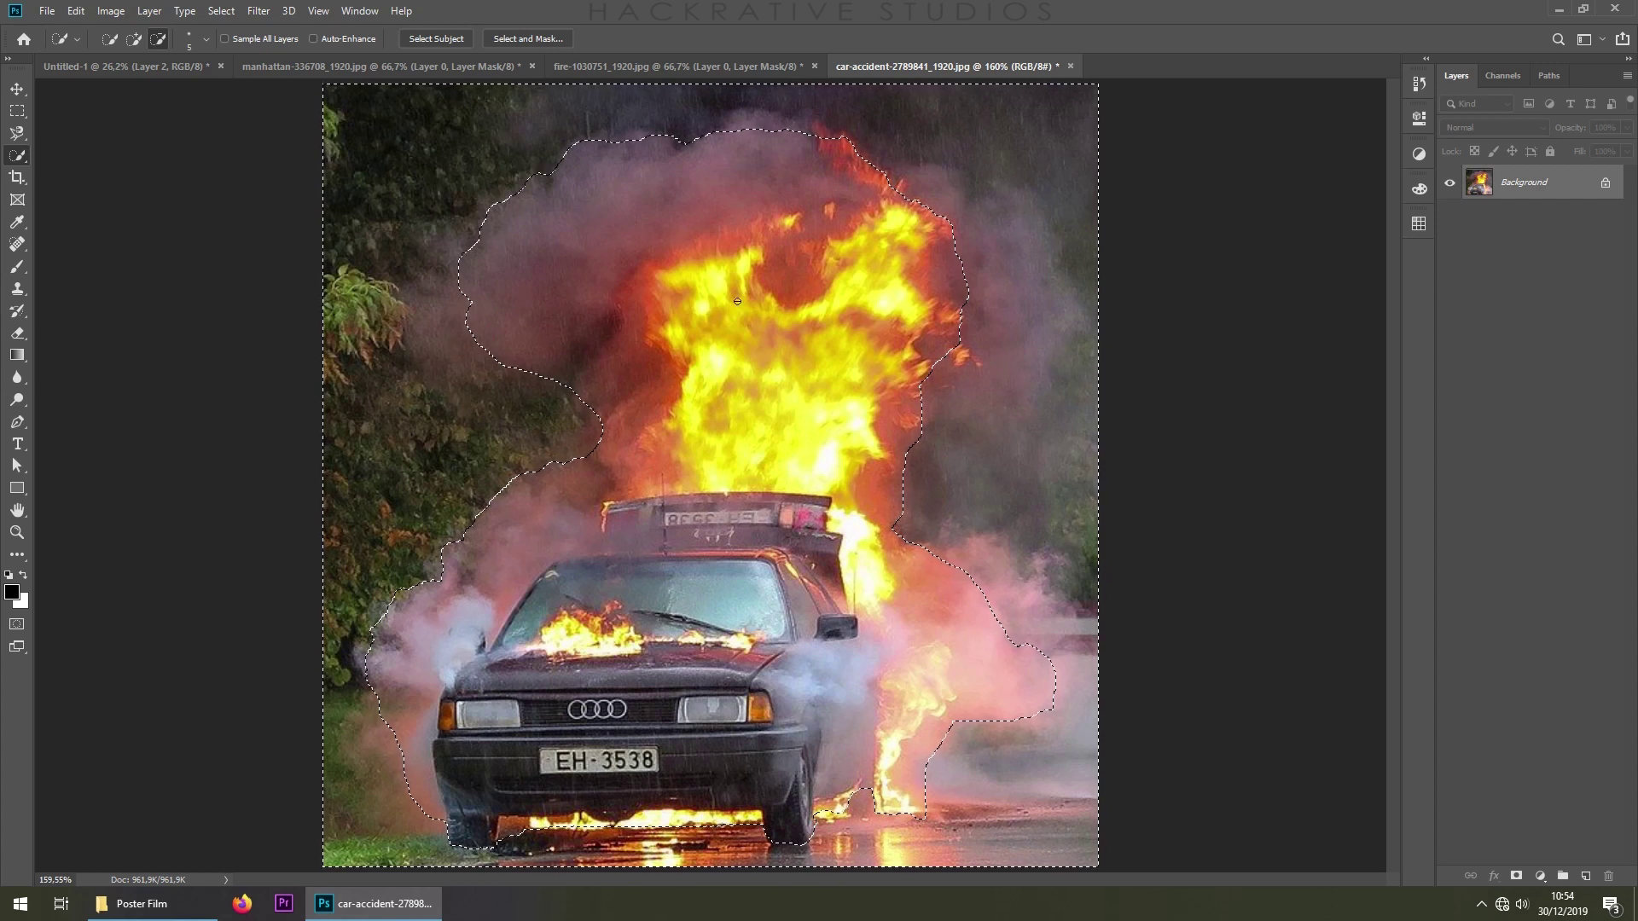
left_click(224, 10)
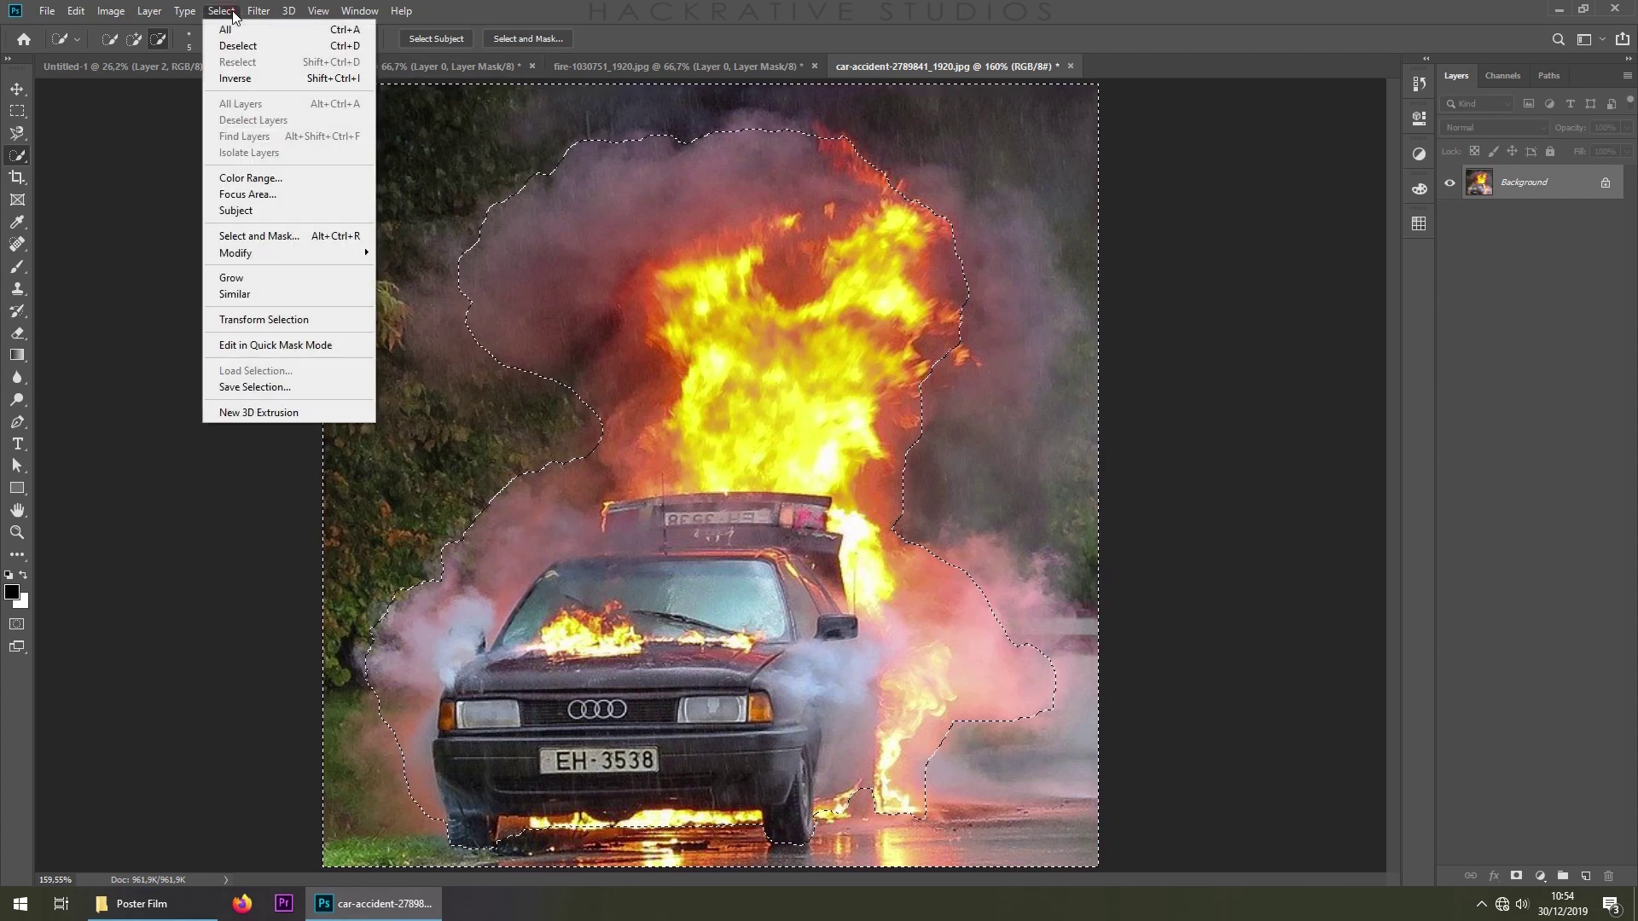
left_click(251, 79)
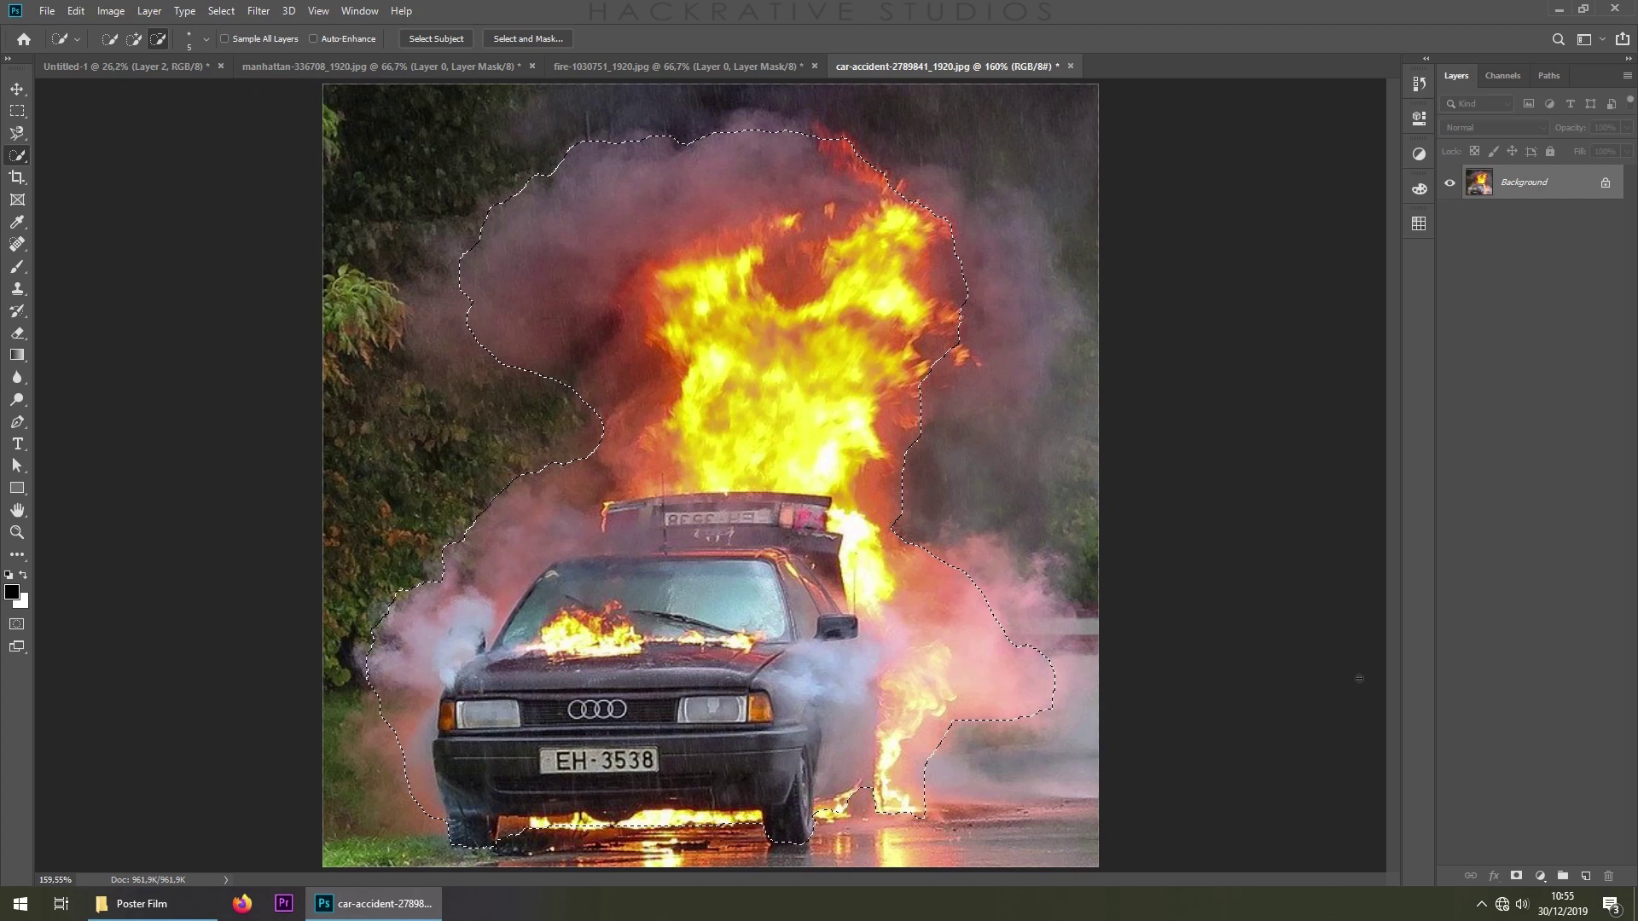
left_click(1516, 876)
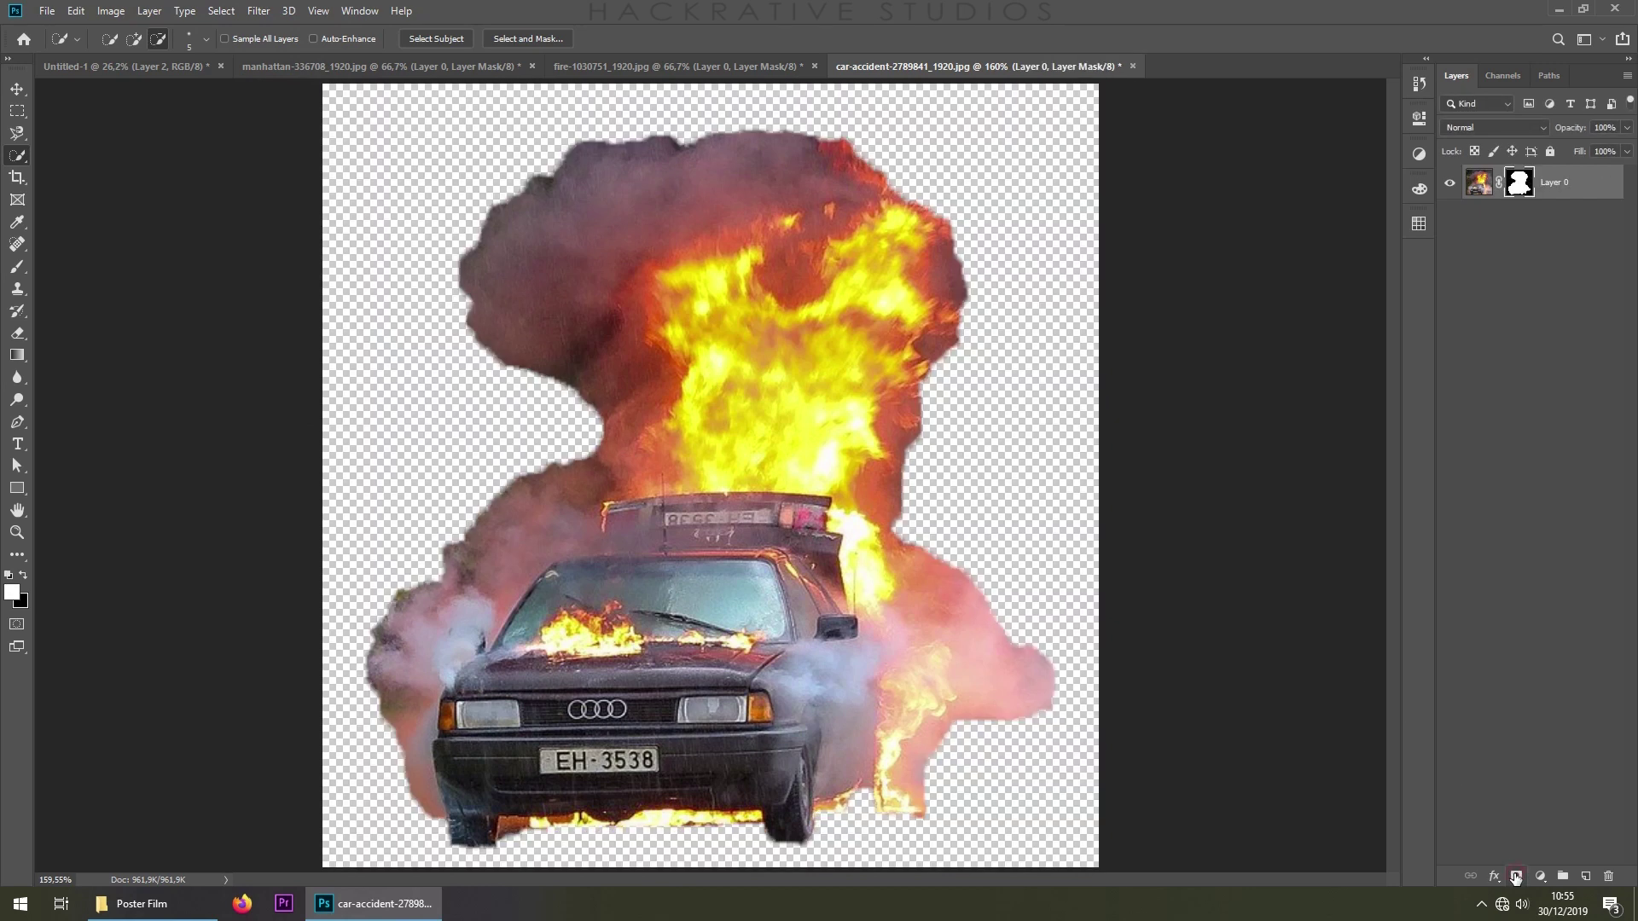
Refine the car's layer mask in Select and Mask with Radius 20 px and Smooth 59
right_click(1519, 182)
left_click(1520, 305)
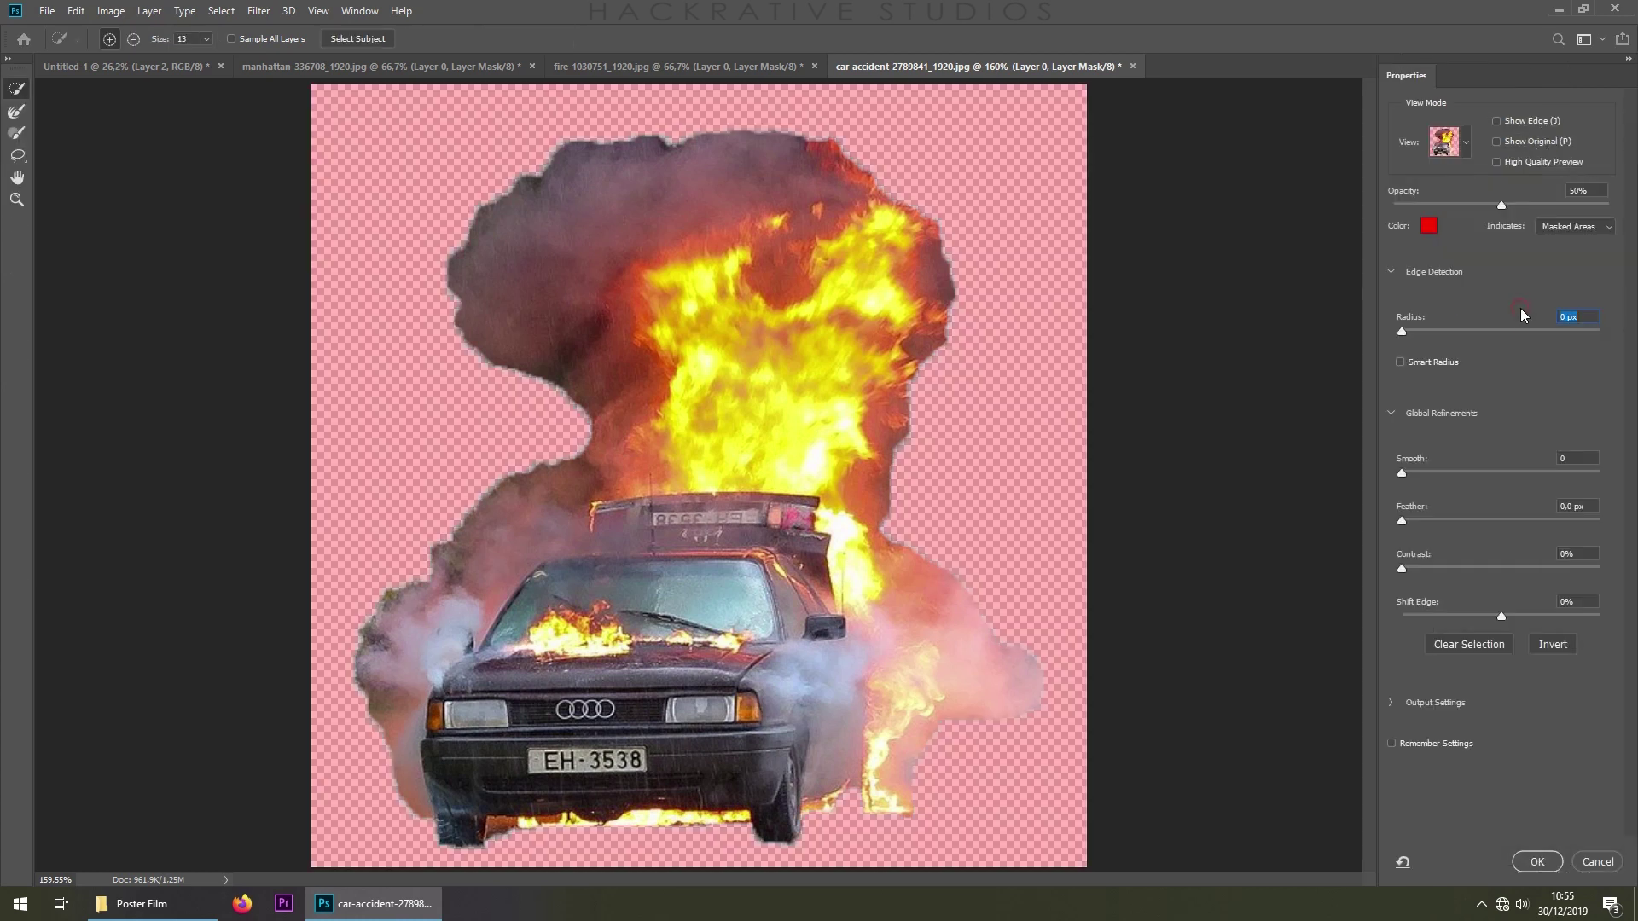
left_click_drag(1402, 332, 1493, 333)
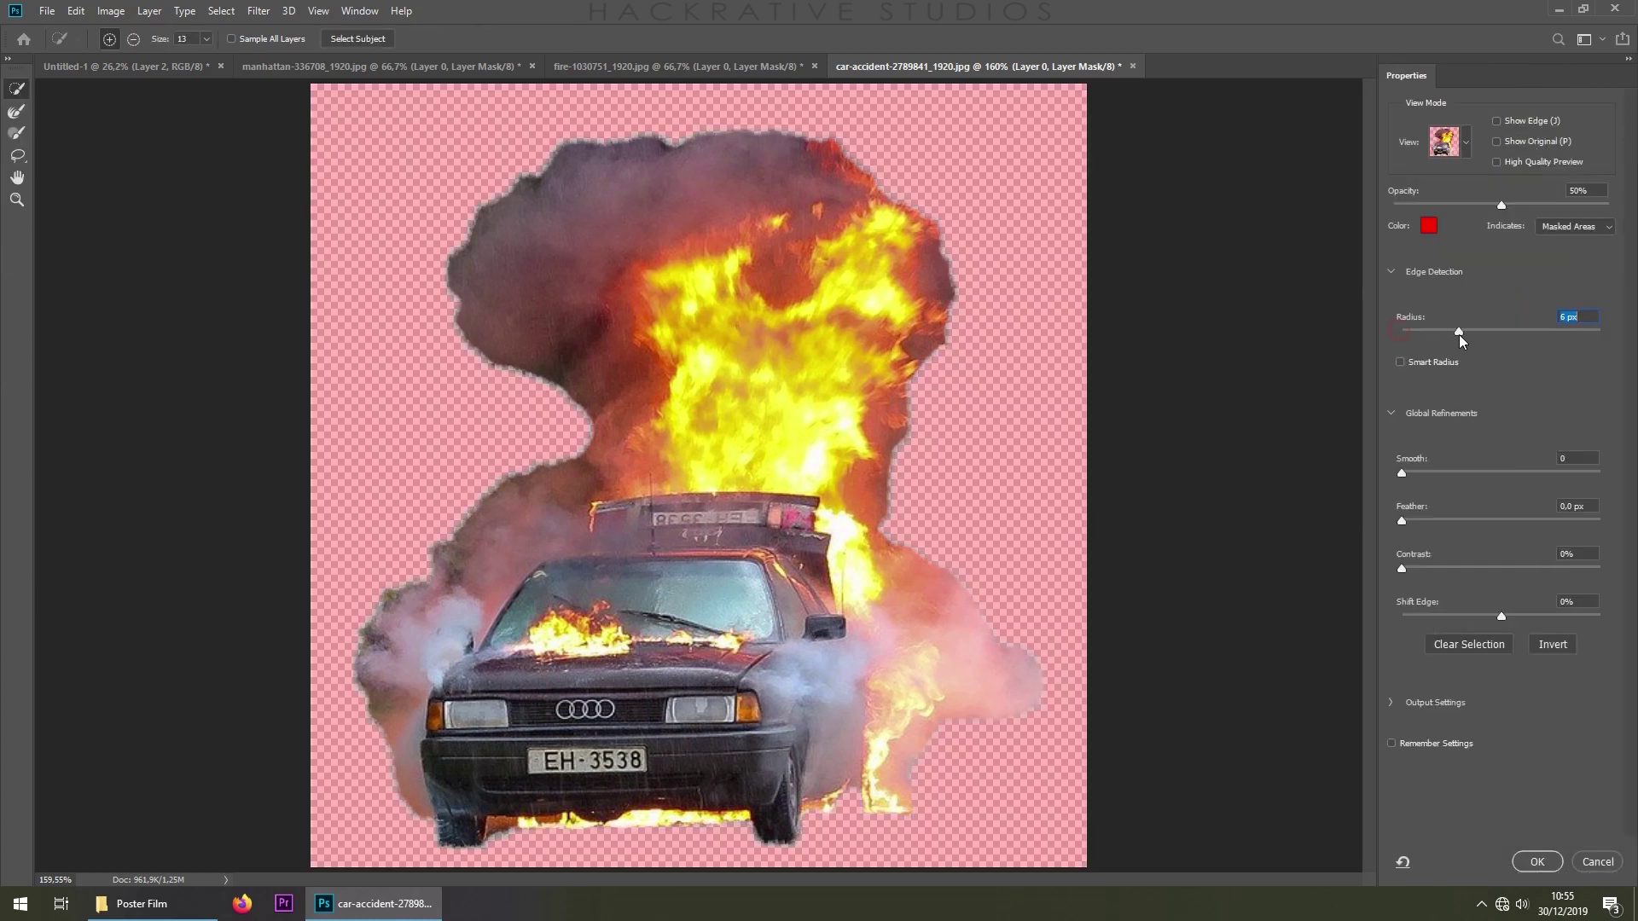
left_click_drag(1401, 473, 1518, 474)
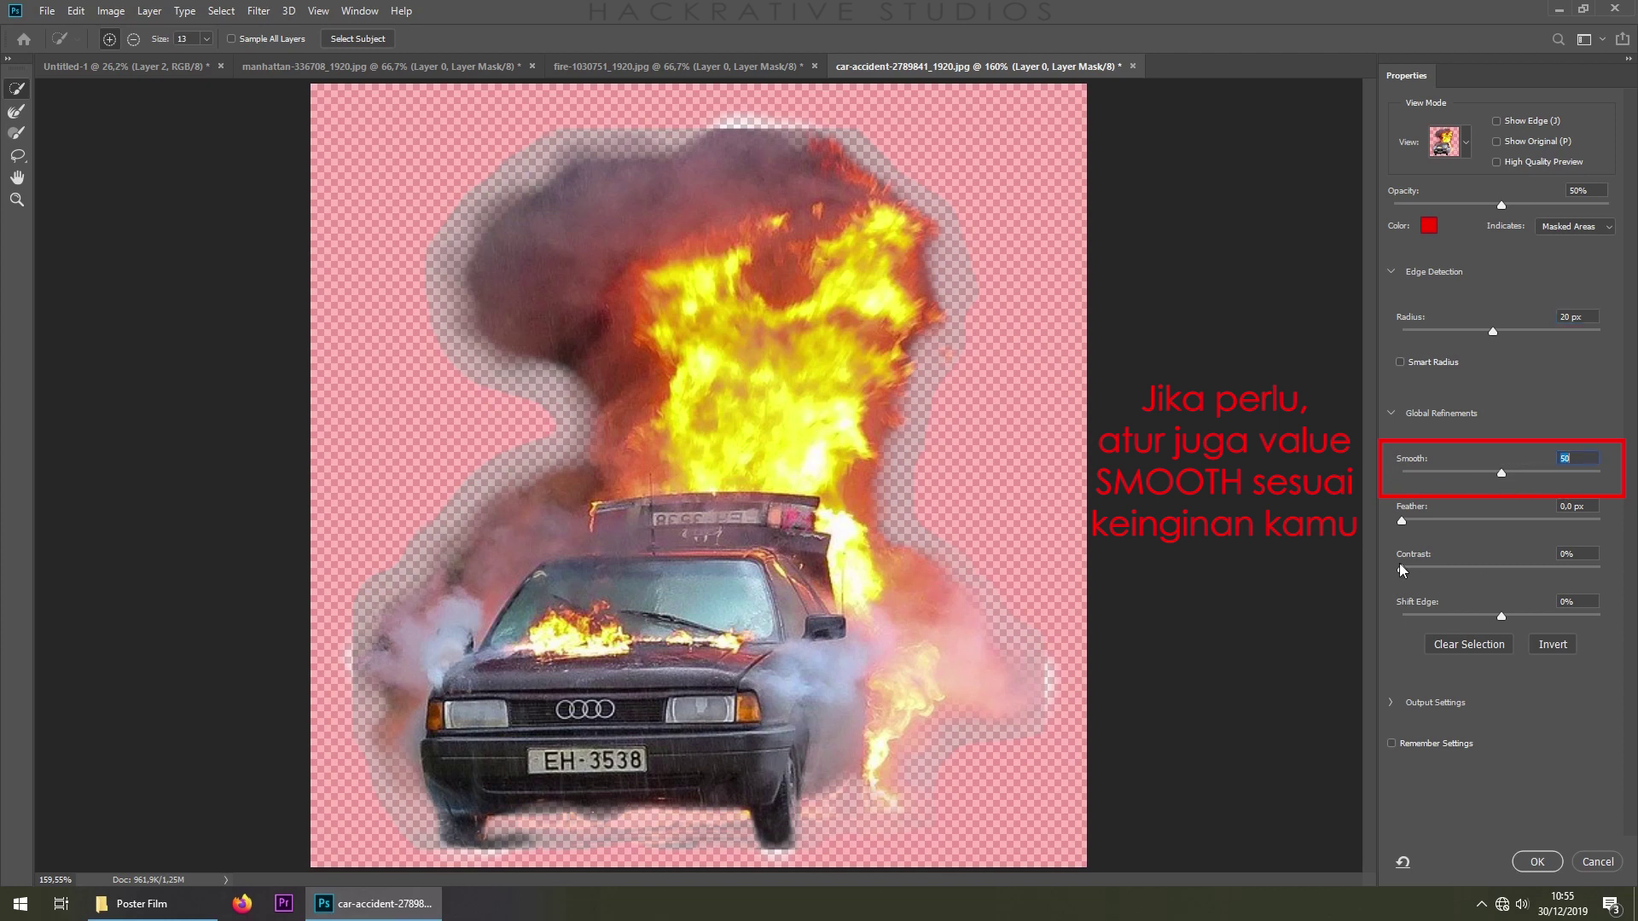
left_click(1536, 861)
Duplicate the masked car layer into the Untitled-1 poster
right_click(1559, 183)
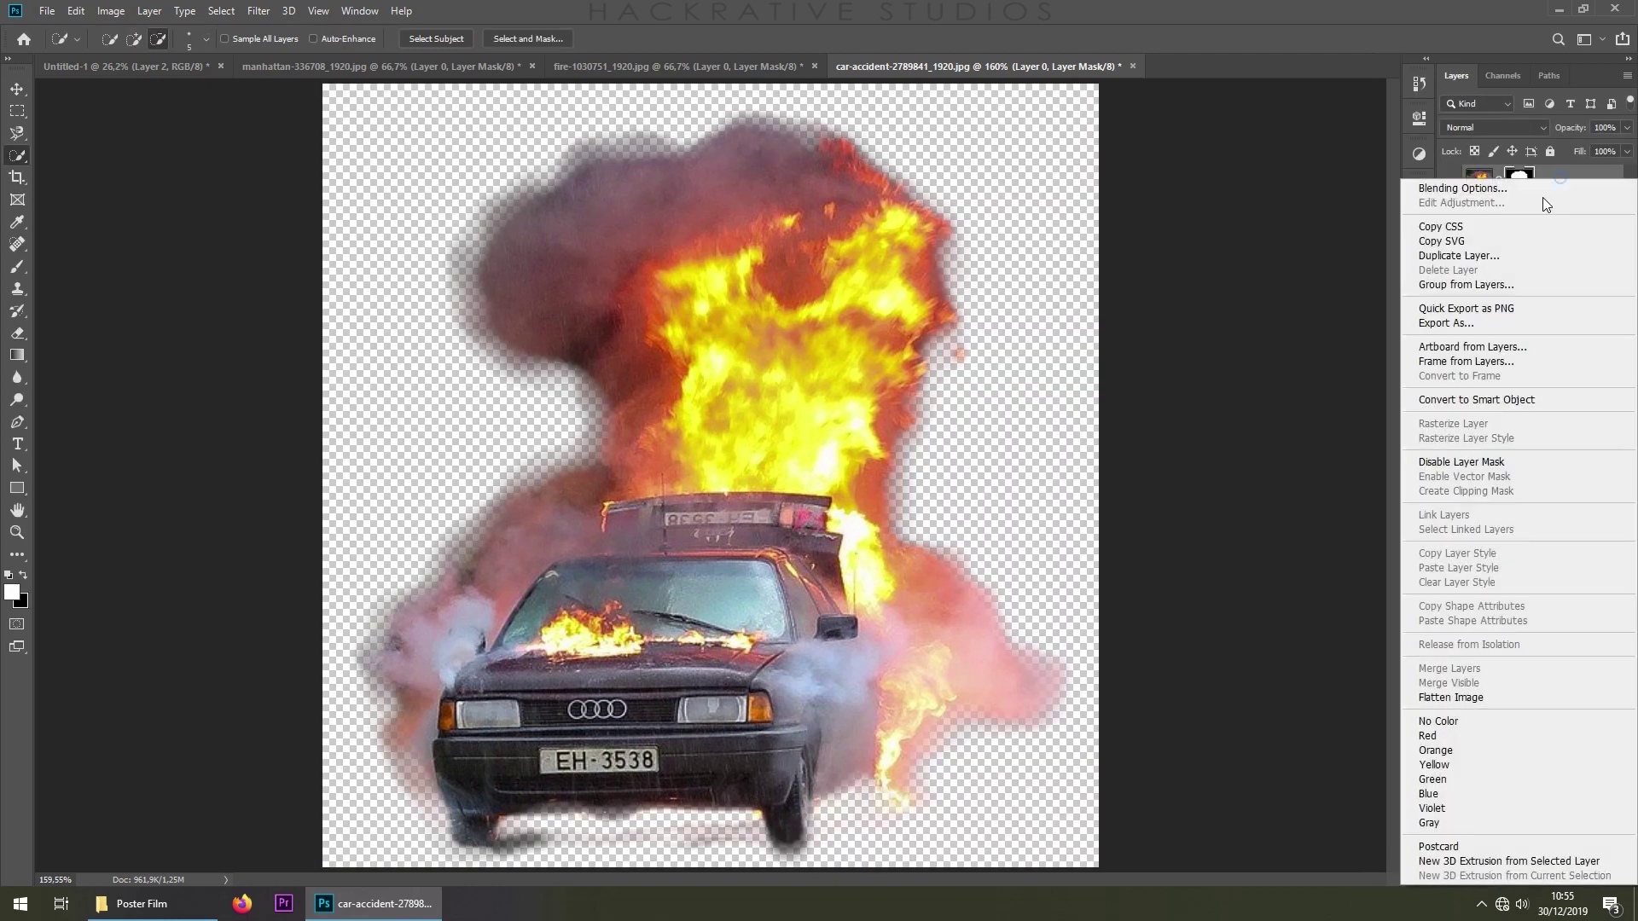
left_click(1452, 249)
left_click(775, 320)
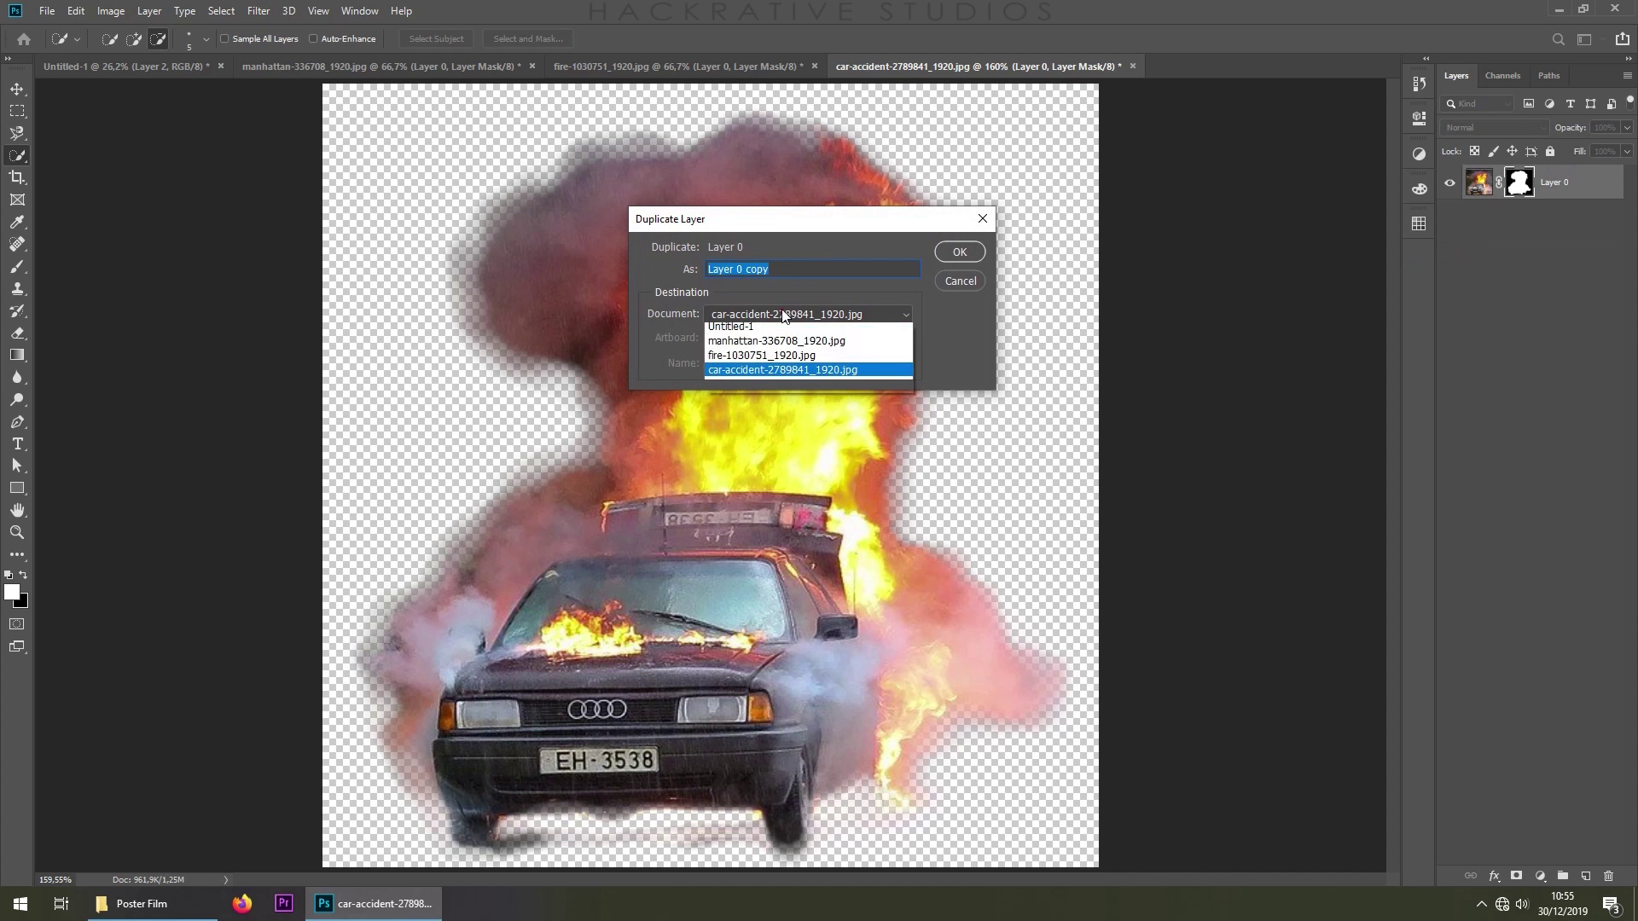
left_click(751, 333)
left_click(959, 251)
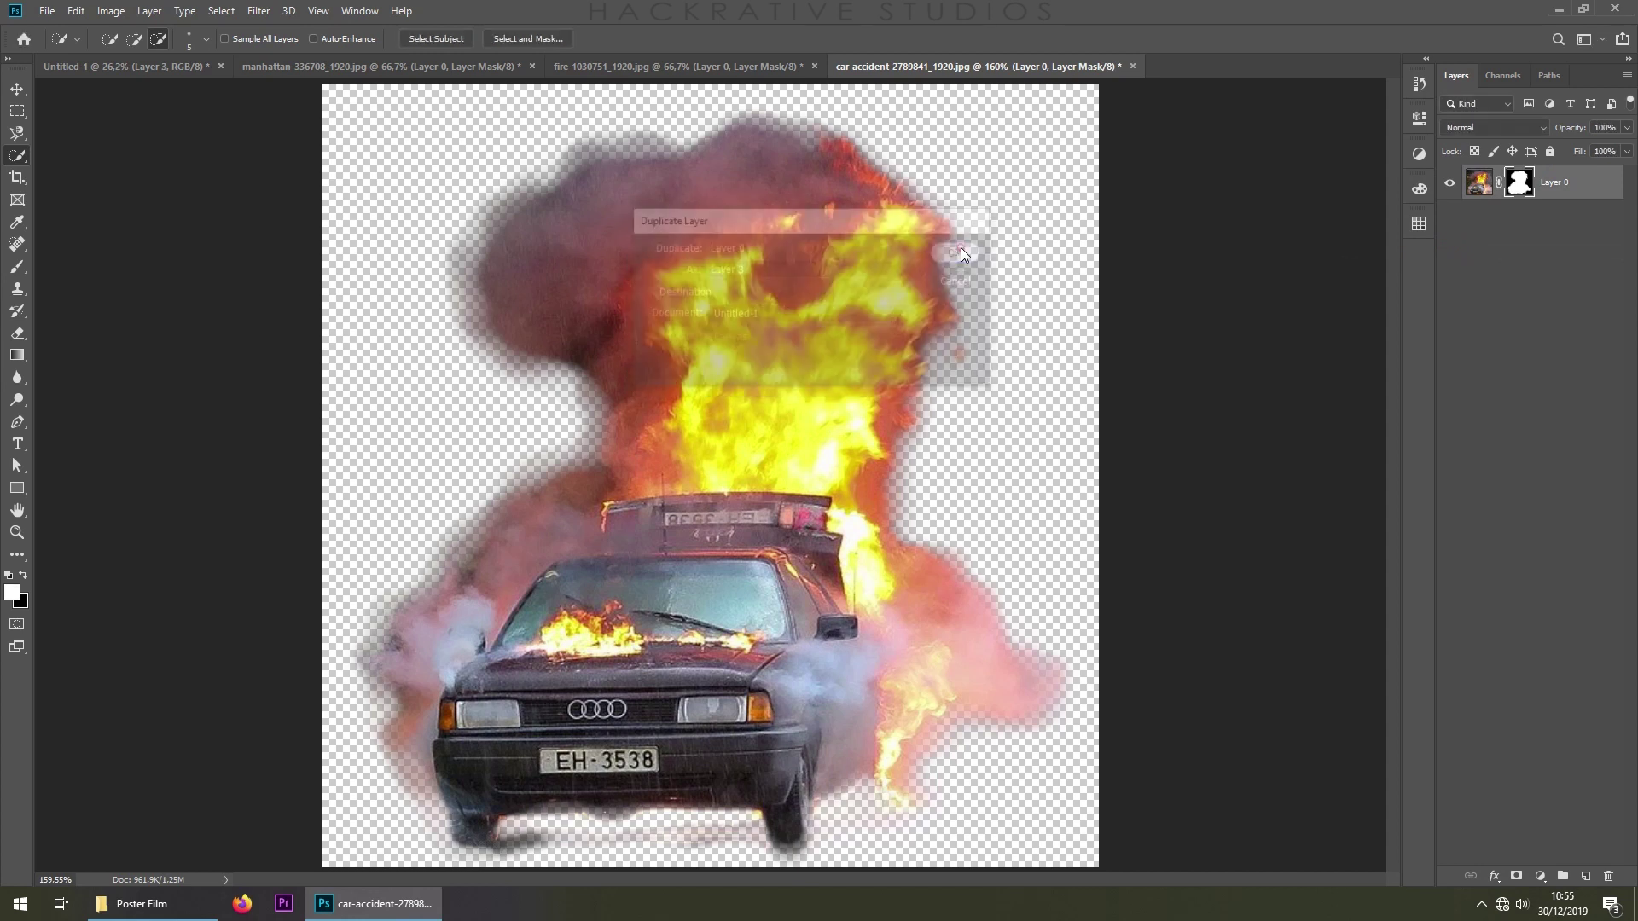
Enlarge the car to about 208% and position it in the poster's lower right
key("ctrl+Tab")
key("ctrl+t")
left_click_drag(560, 213, 696, 346)
left_click_drag(572, 172, 904, 708)
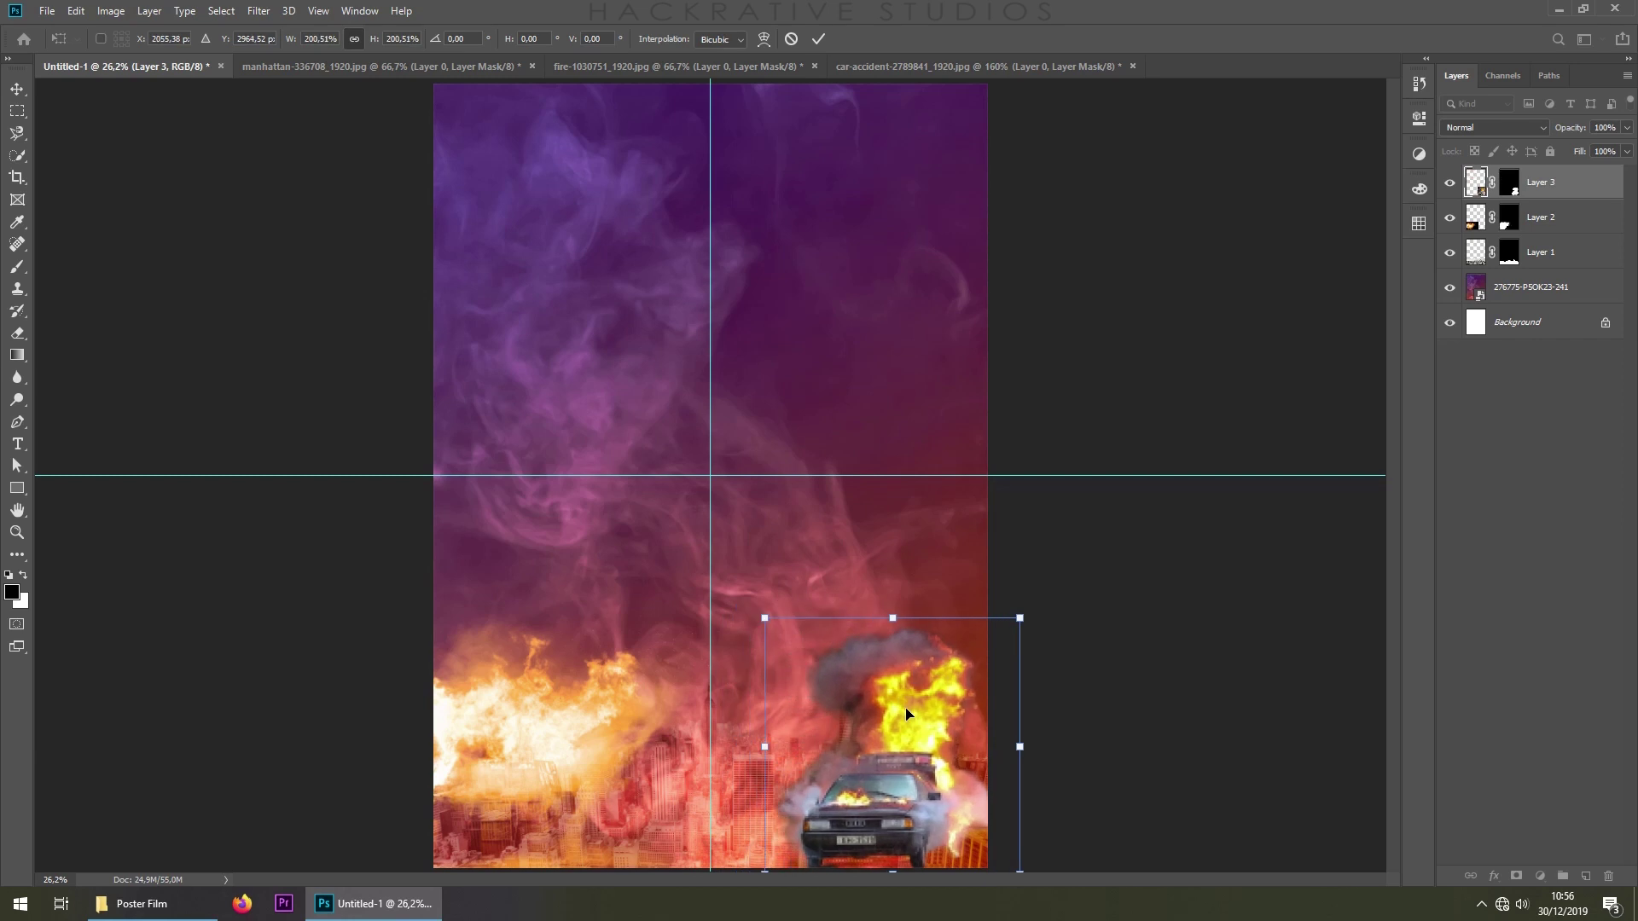
key("Return")
key("w")
Blend the car layer in Screen mode, then drag the gun image from the Poster Film folder toward Photoshop
left_click(1479, 126)
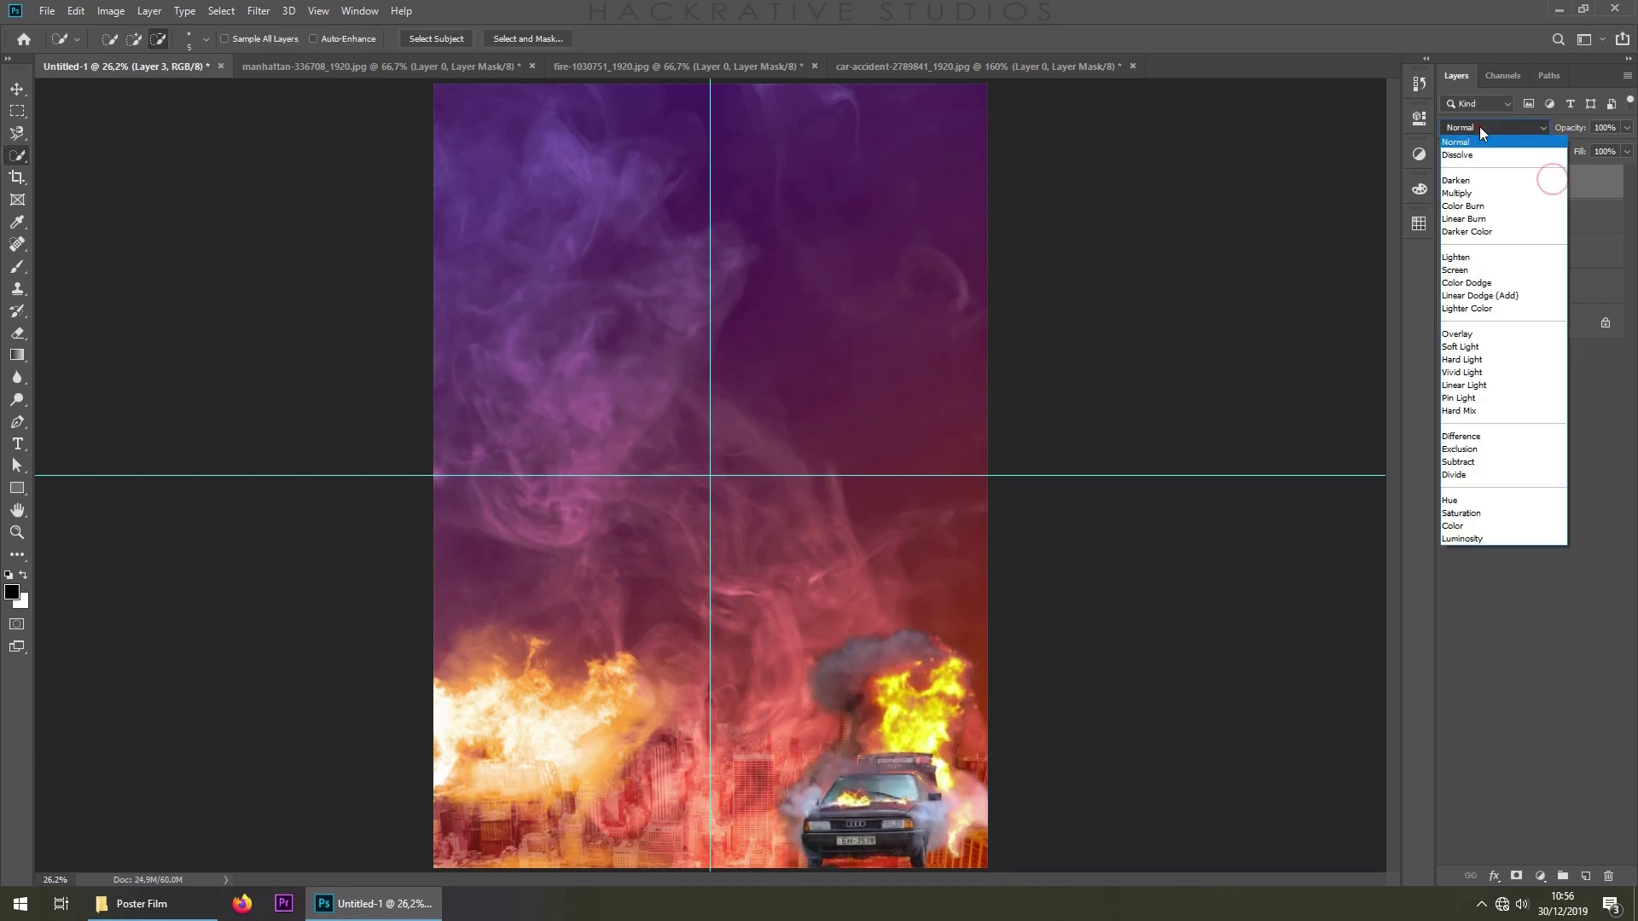
left_click(1467, 254)
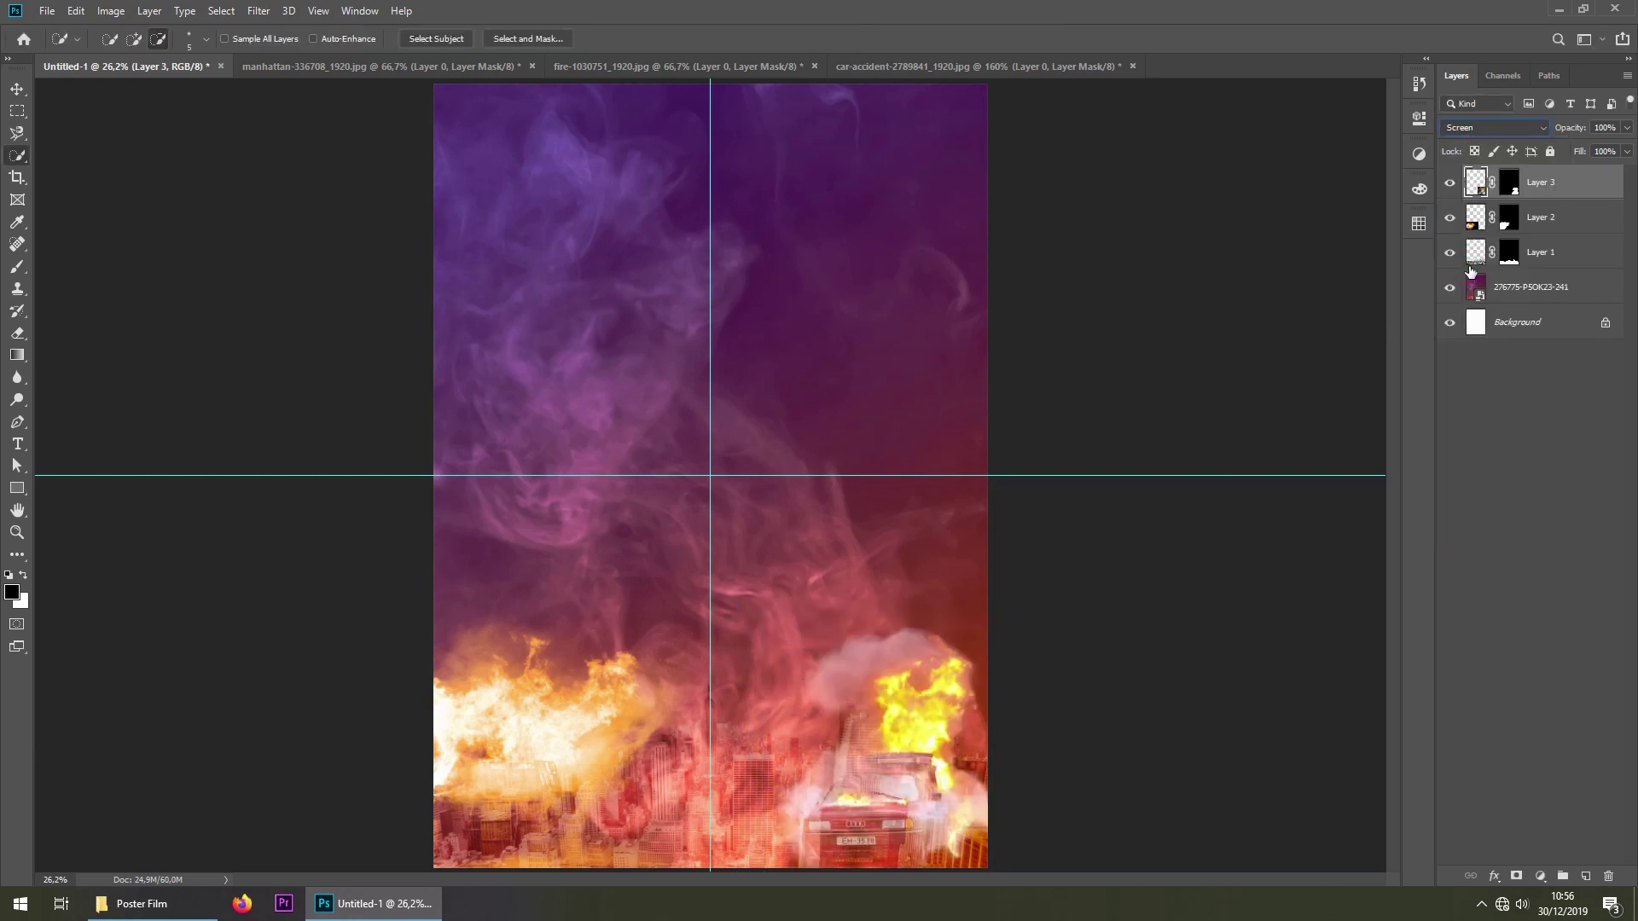
left_click(145, 904)
left_click(651, 408)
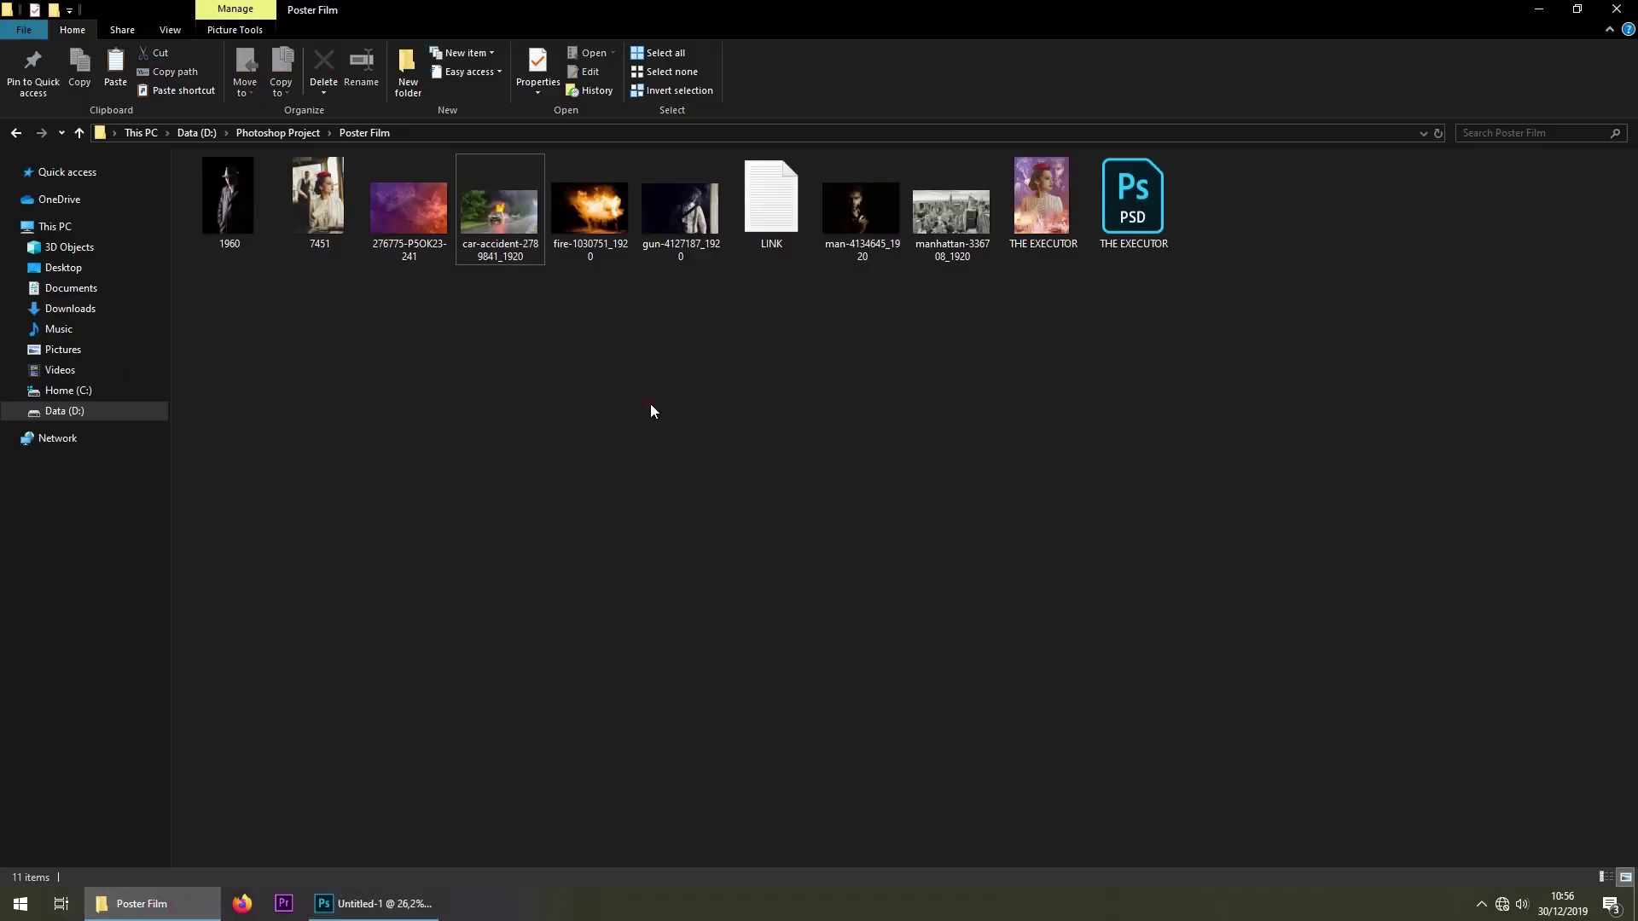
left_click_drag(698, 217, 408, 904)
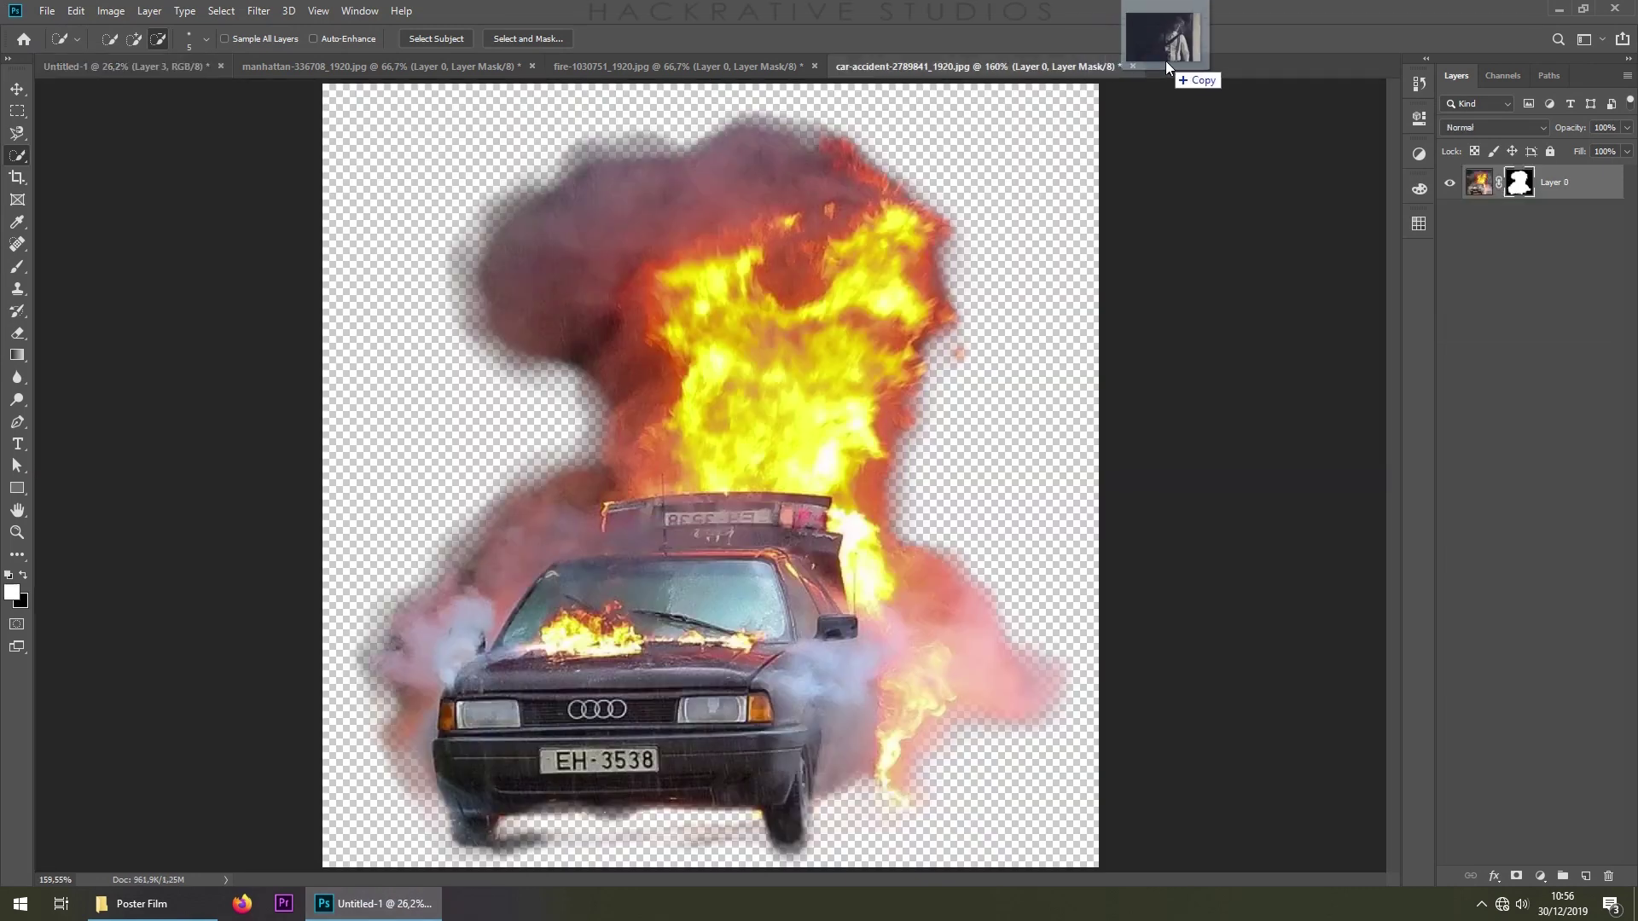
Open gun-4127187_1920.jpg and crop it to a narrow portrait frame
left_click_drag(407, 904, 1165, 60)
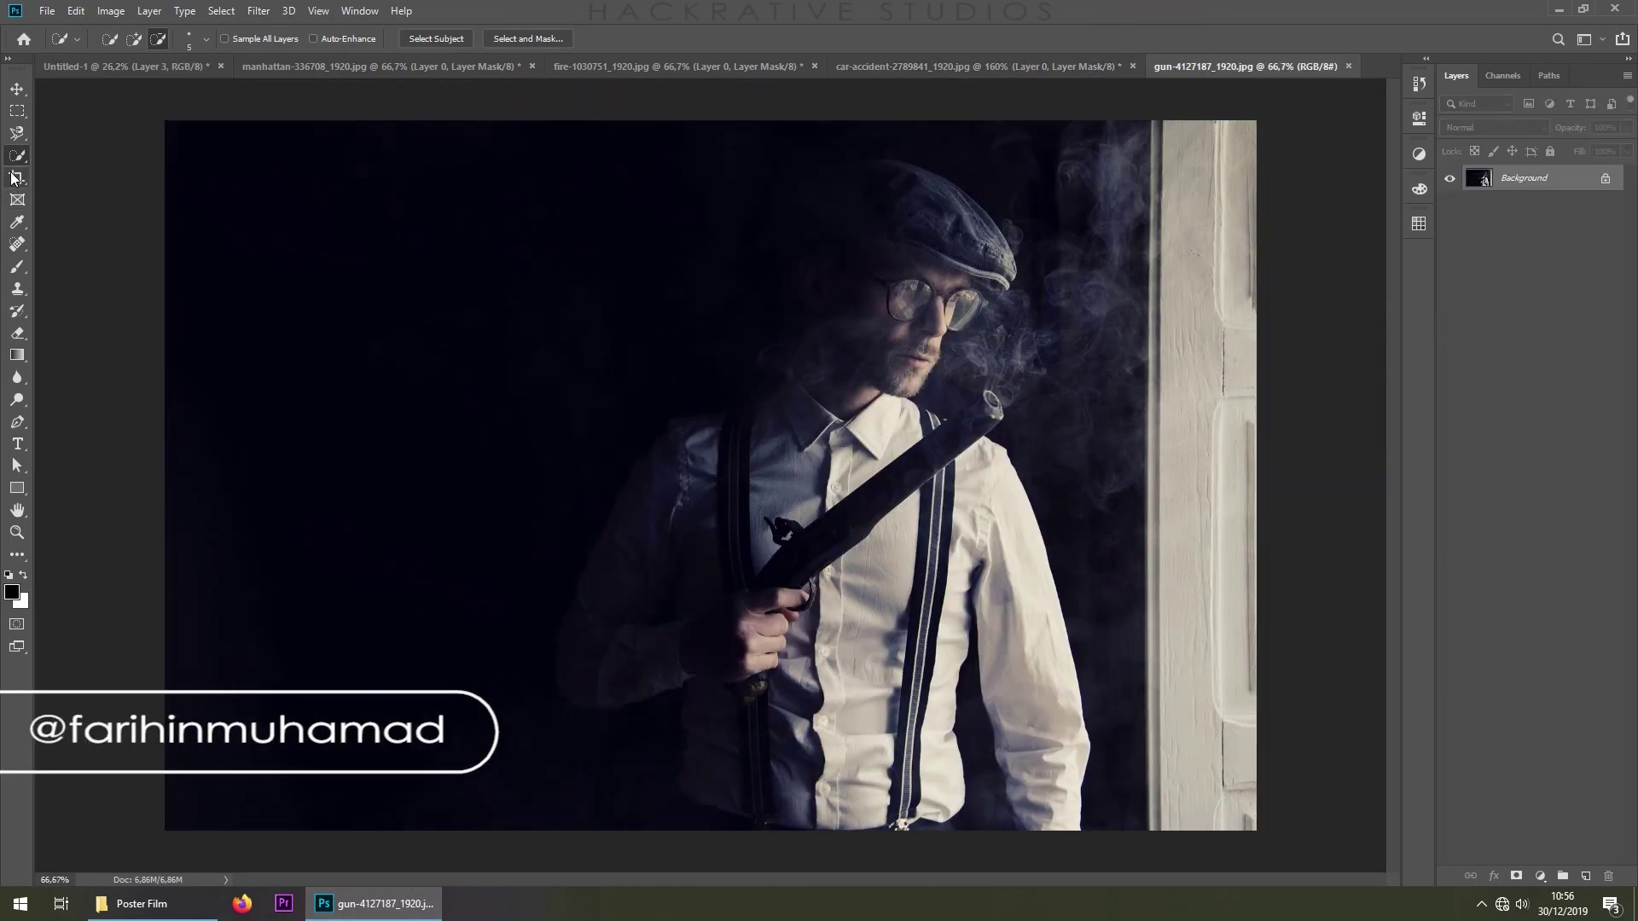
left_click_drag(17, 176, 57, 180)
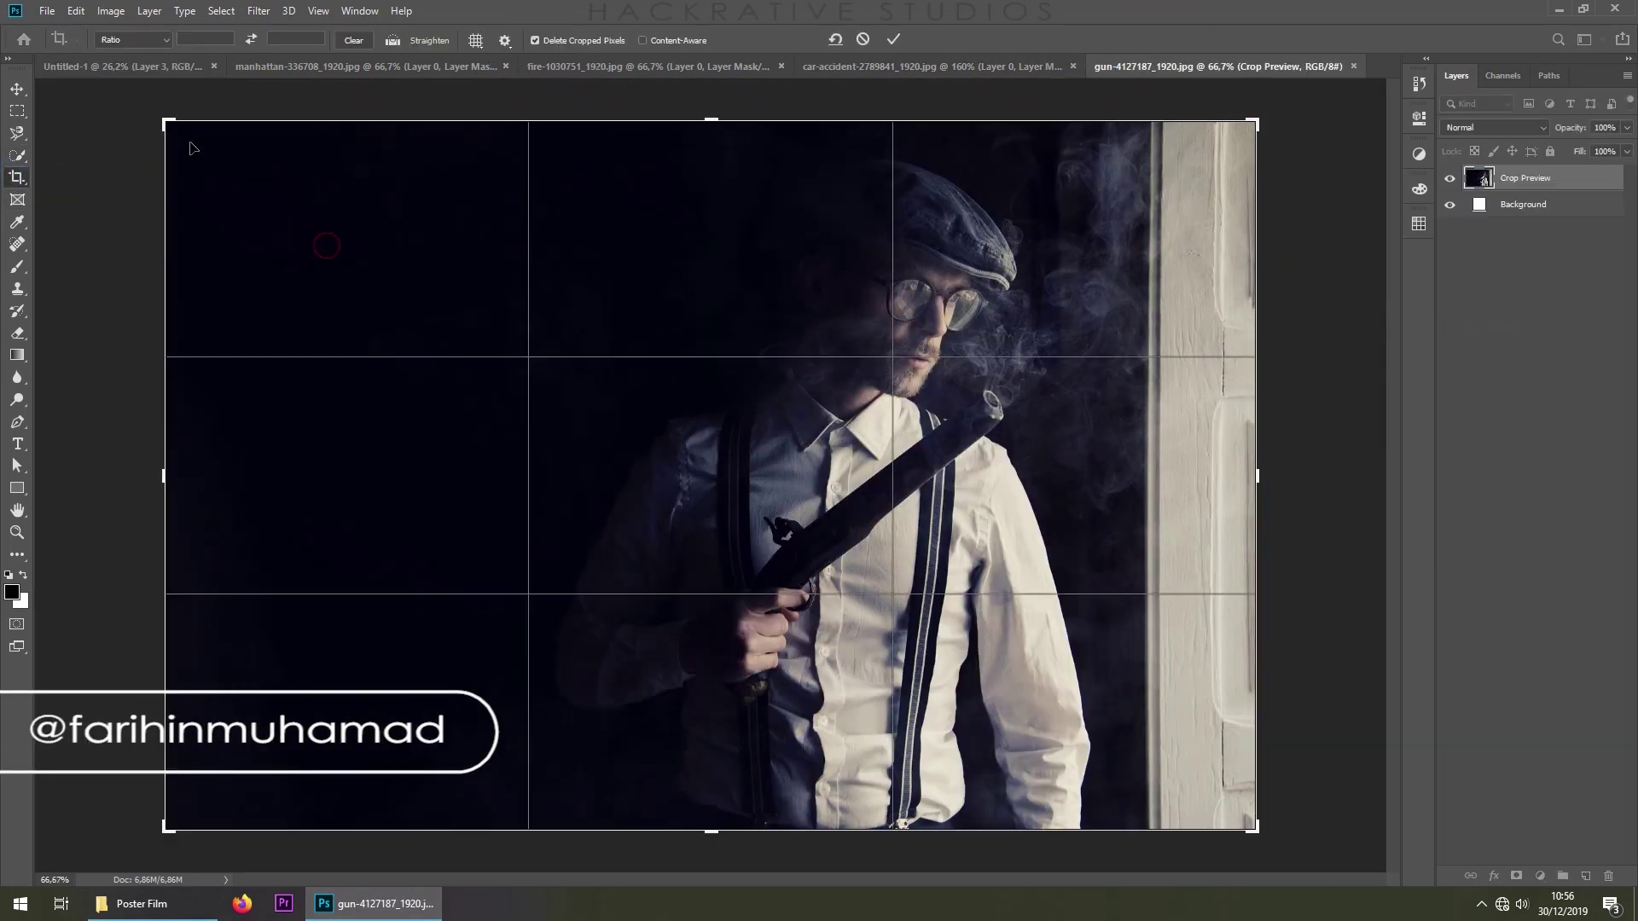
left_click_drag(157, 122, 422, 162)
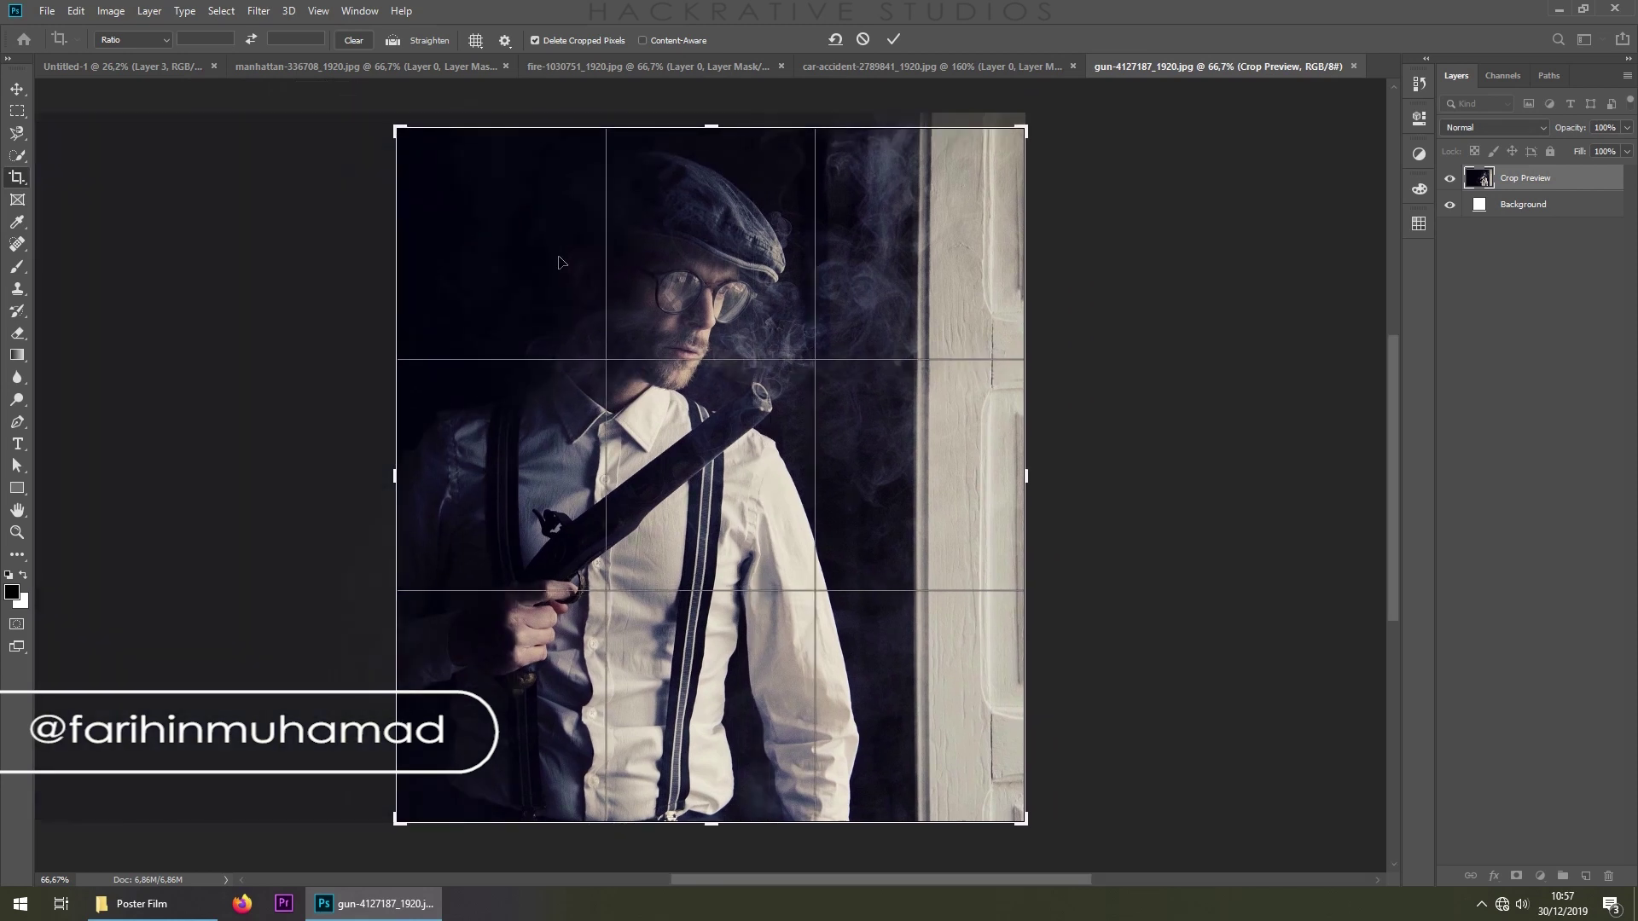
left_click_drag(1058, 484, 985, 473)
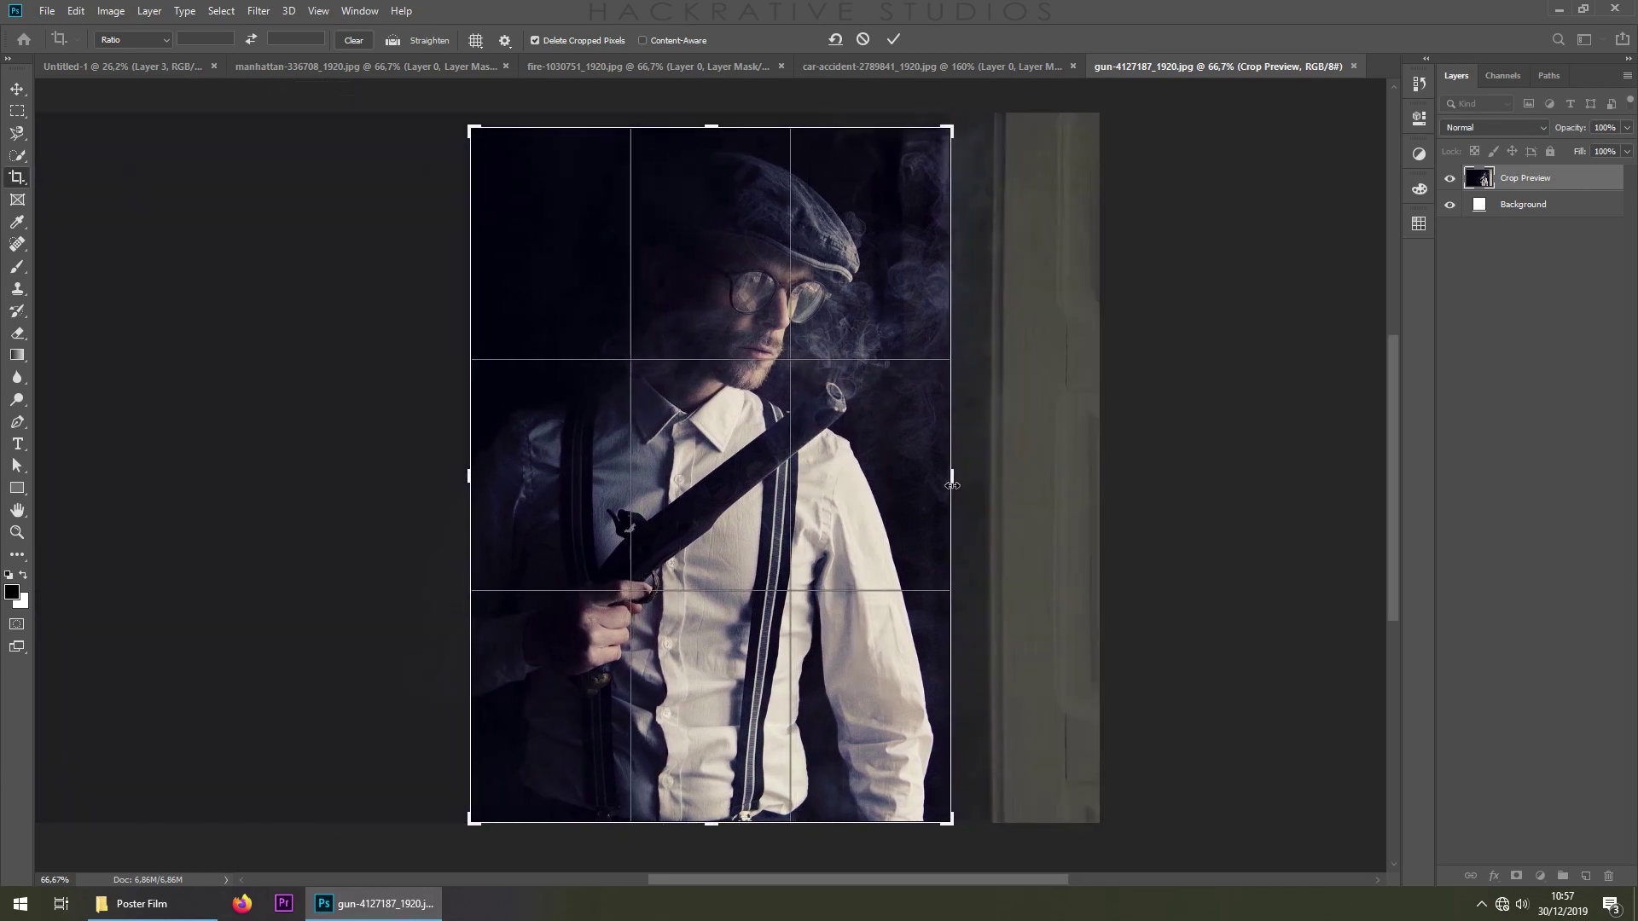
key("Return")
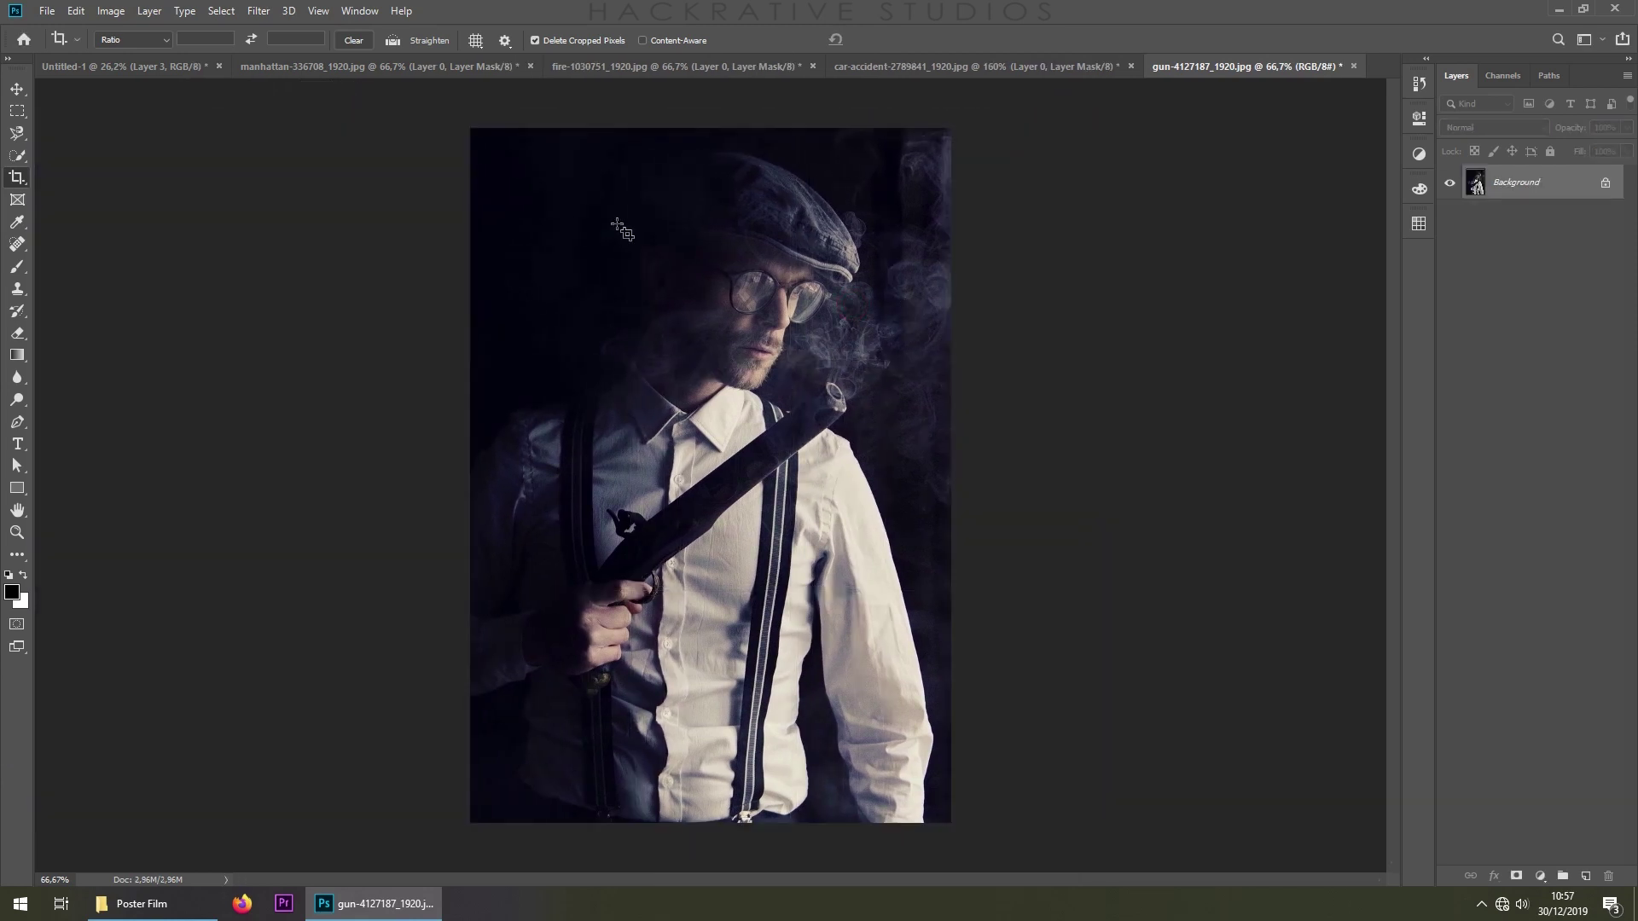
Quick-select the dark background at the top right and along the top edge
left_click(17, 156)
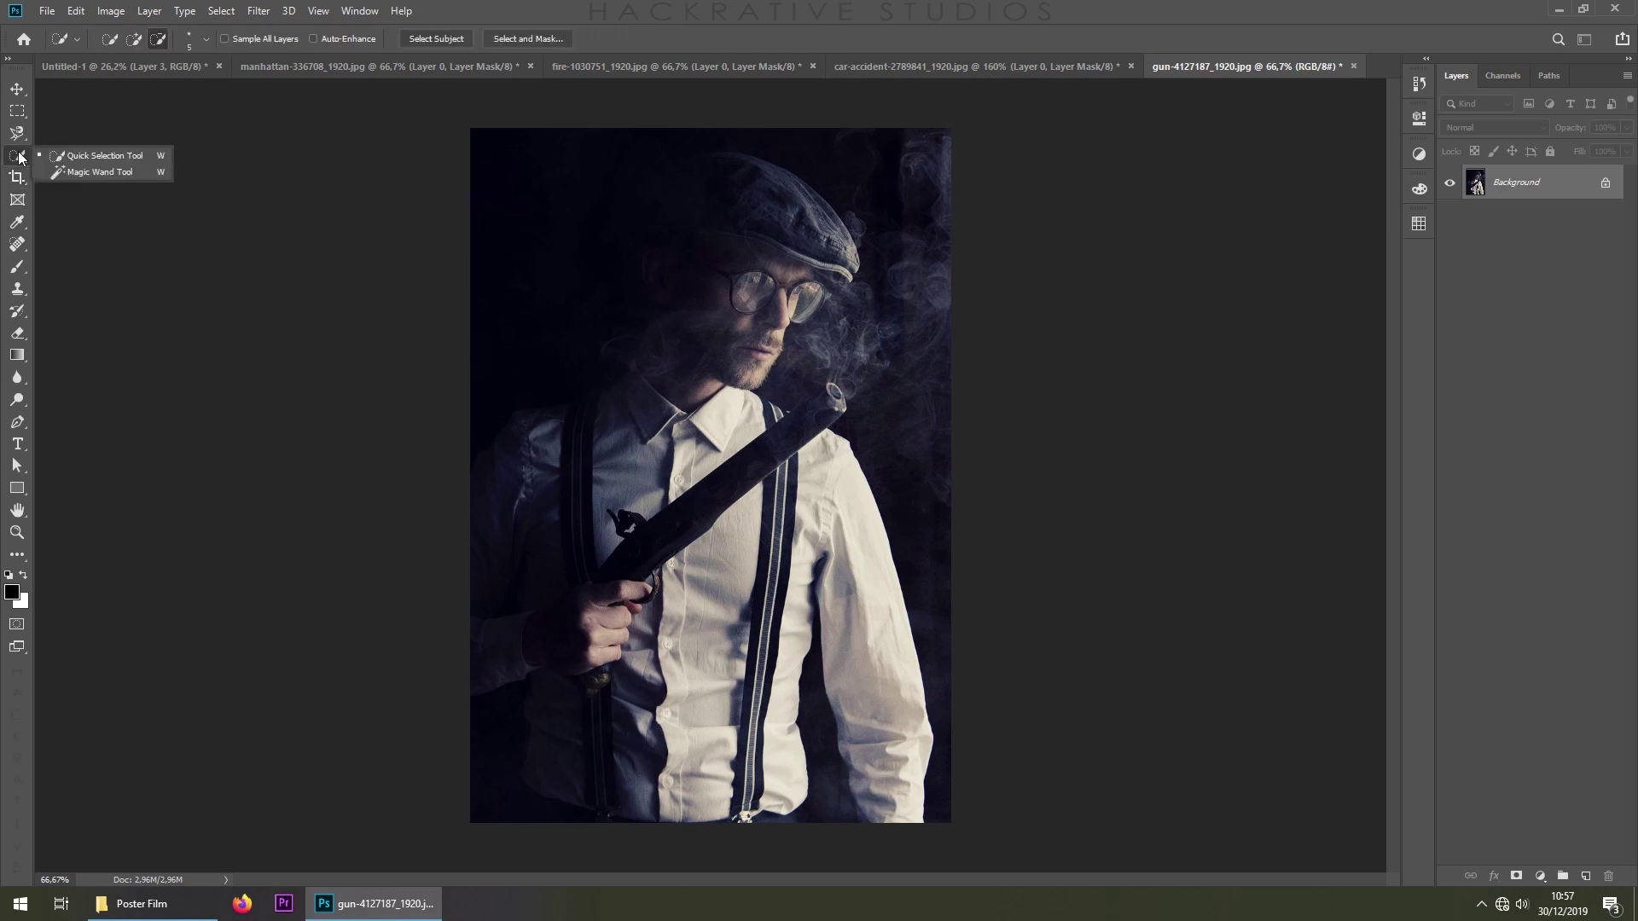
left_click(102, 156)
key("bracketright")
key("bracketright")
key("bracketright")
left_click_drag(903, 157, 905, 376)
key("bracketleft")
key("bracketleft")
key("bracketleft")
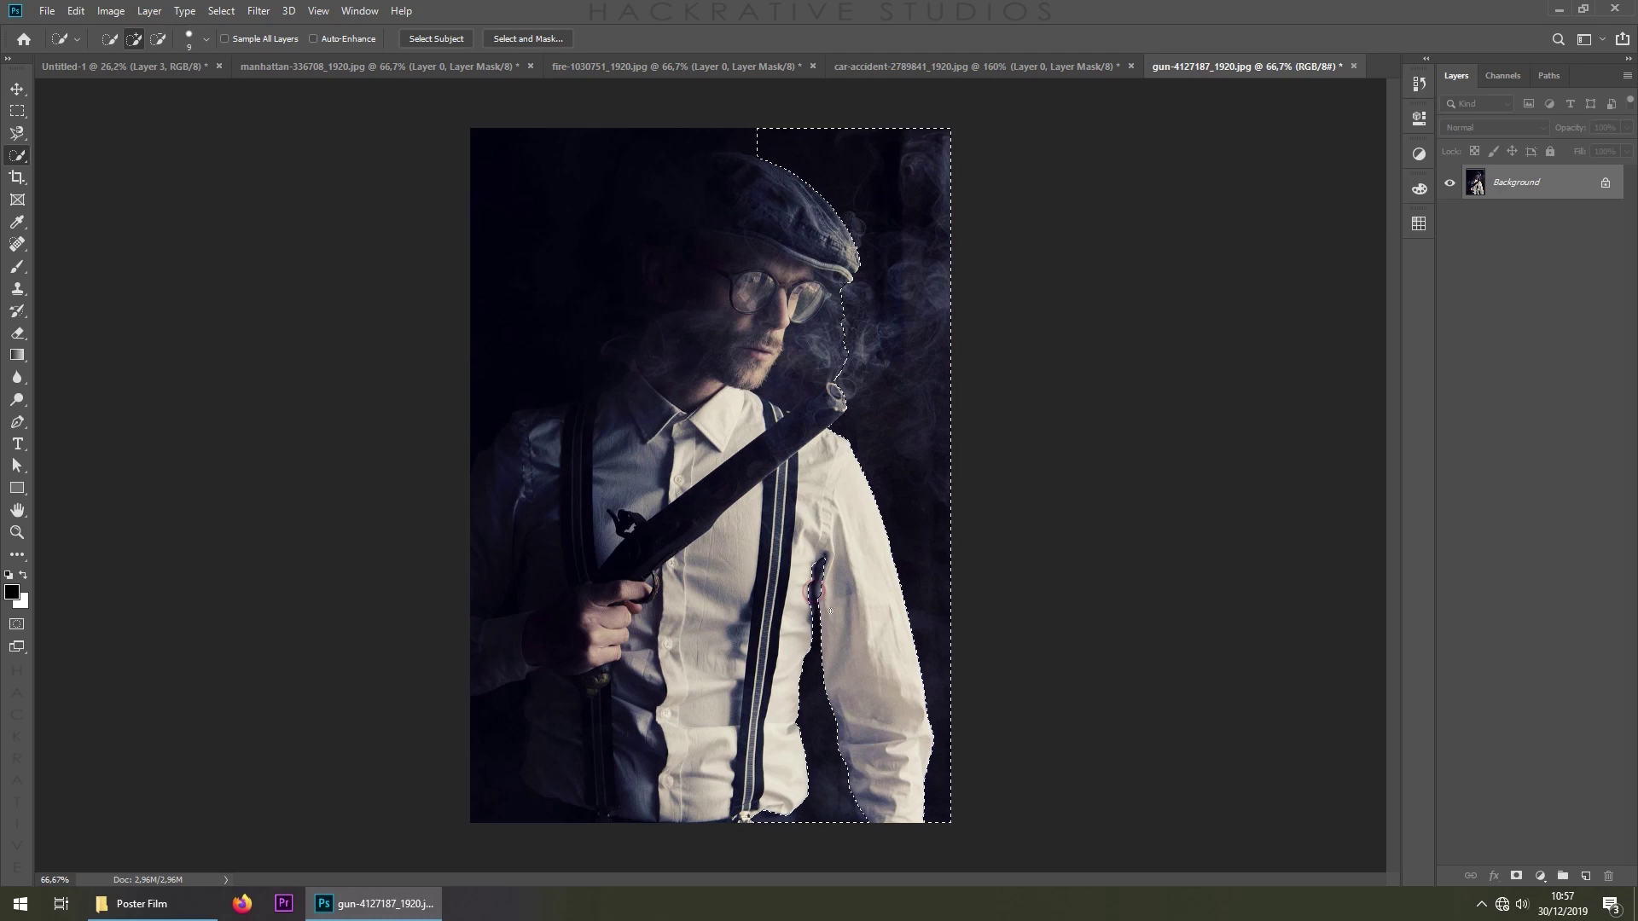
left_click_drag(708, 137, 658, 134)
Draw a closed Pen path around the background left of the man's head, shoulder and side
right_click(15, 425)
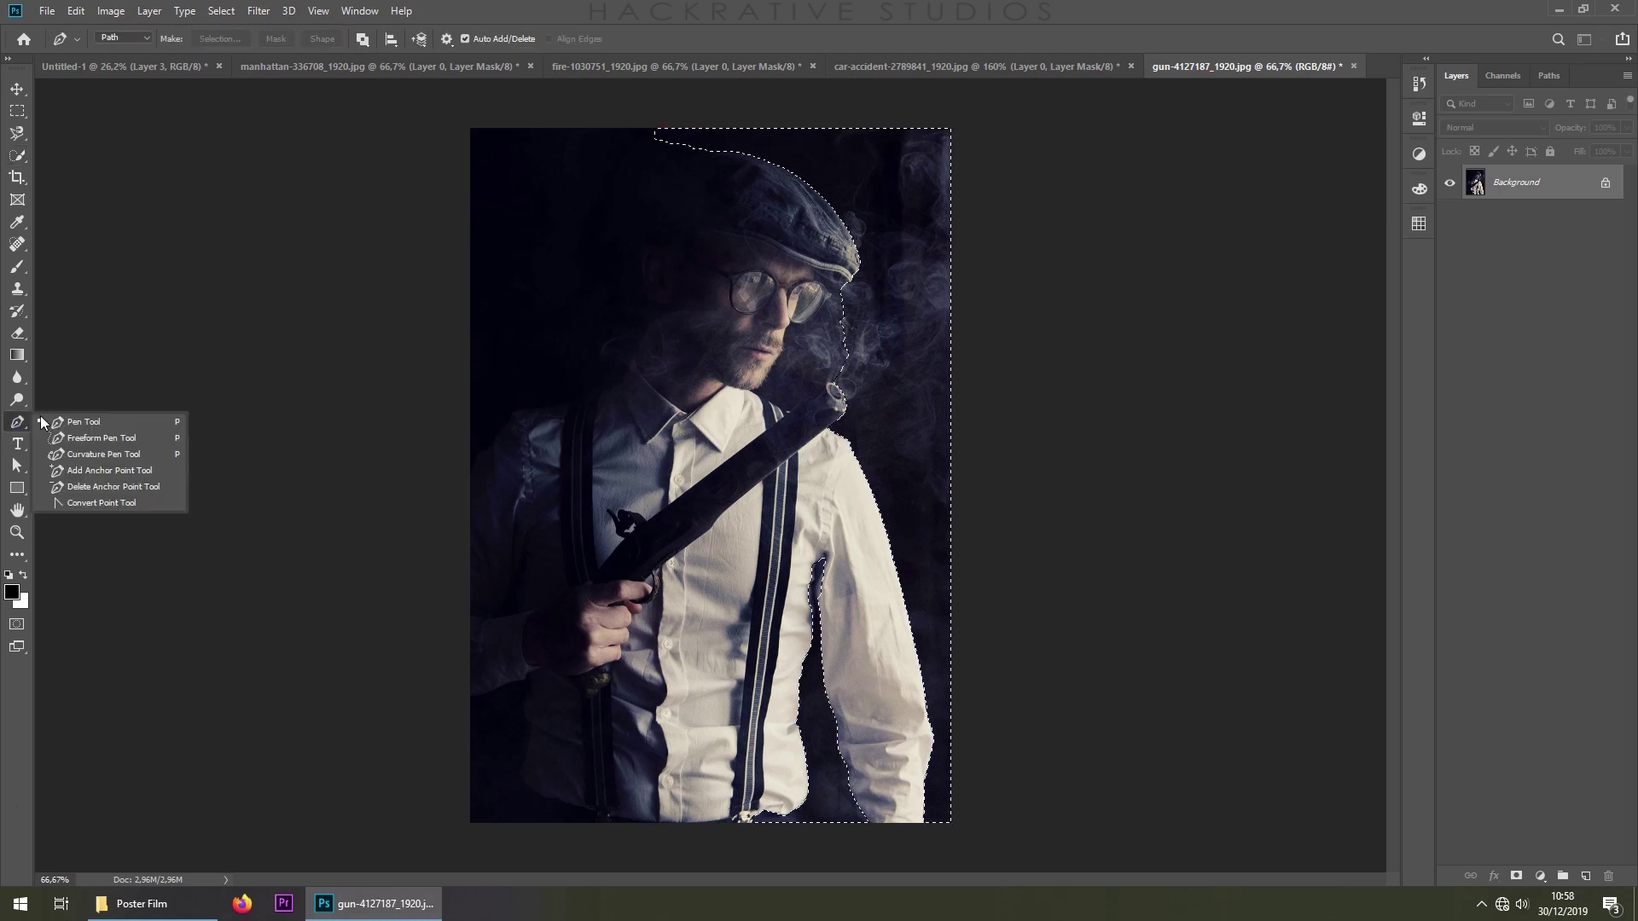
left_click(84, 423)
left_click(716, 150)
left_click_drag(629, 202, 636, 261)
left_click(639, 324)
left_click(635, 359)
left_click(521, 419)
left_click(473, 527)
left_click(482, 709)
left_click(542, 690)
left_click(542, 828)
left_click(449, 835)
left_click(436, 109)
left_click(718, 104)
left_click(717, 151)
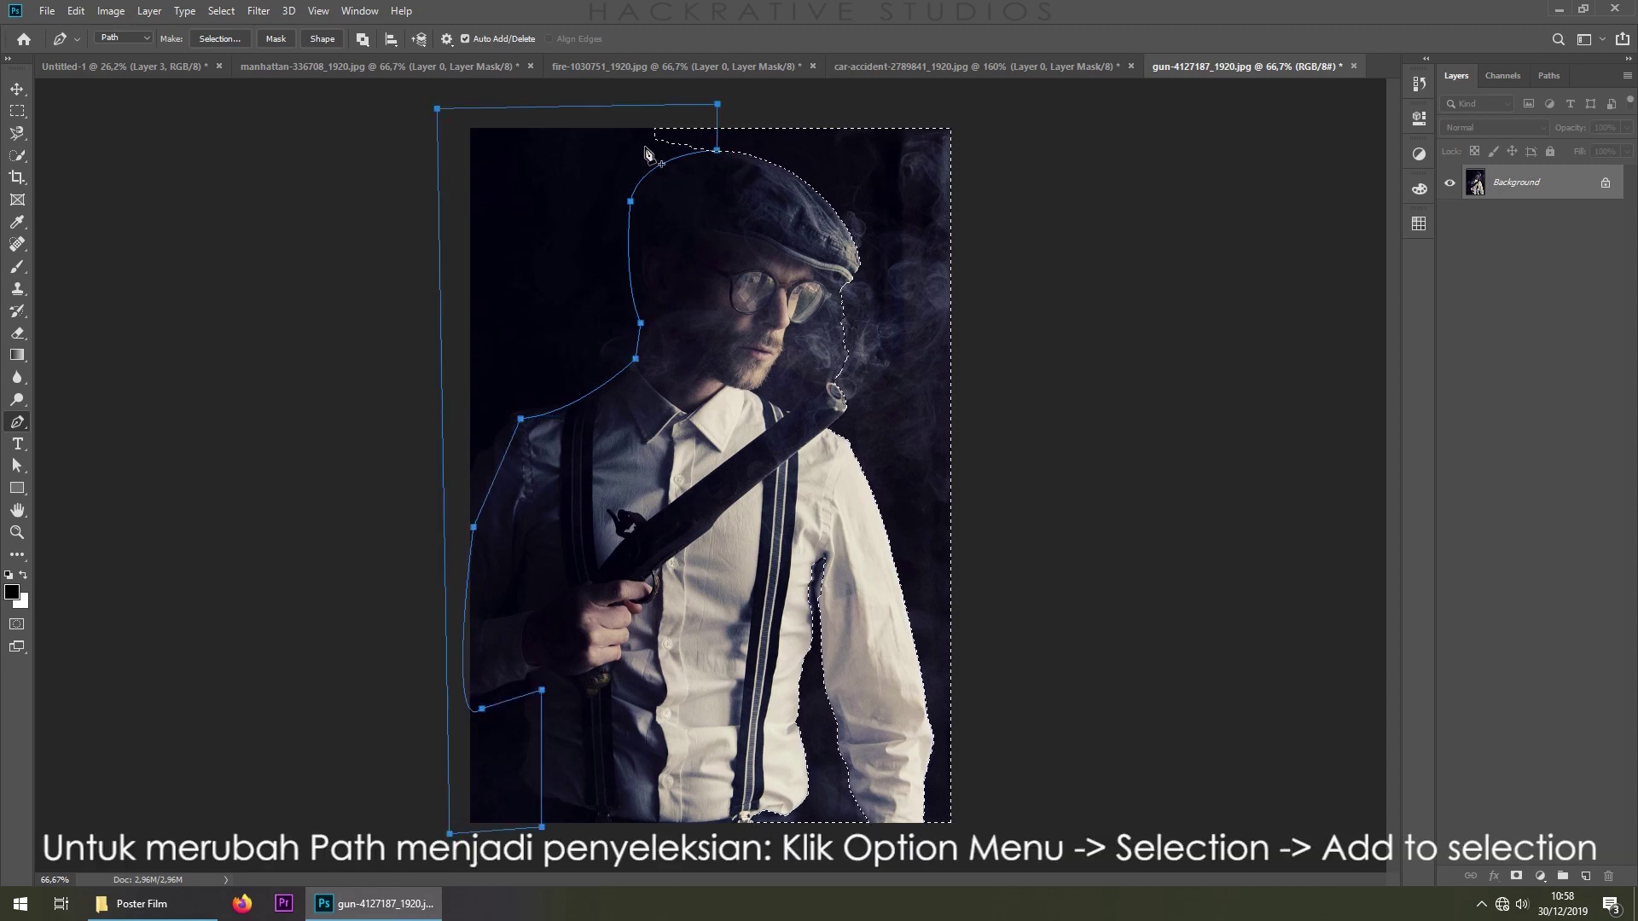
Turn the path into a selection, adding it to the existing background selection
left_click(218, 40)
left_click(737, 350)
left_click(906, 242)
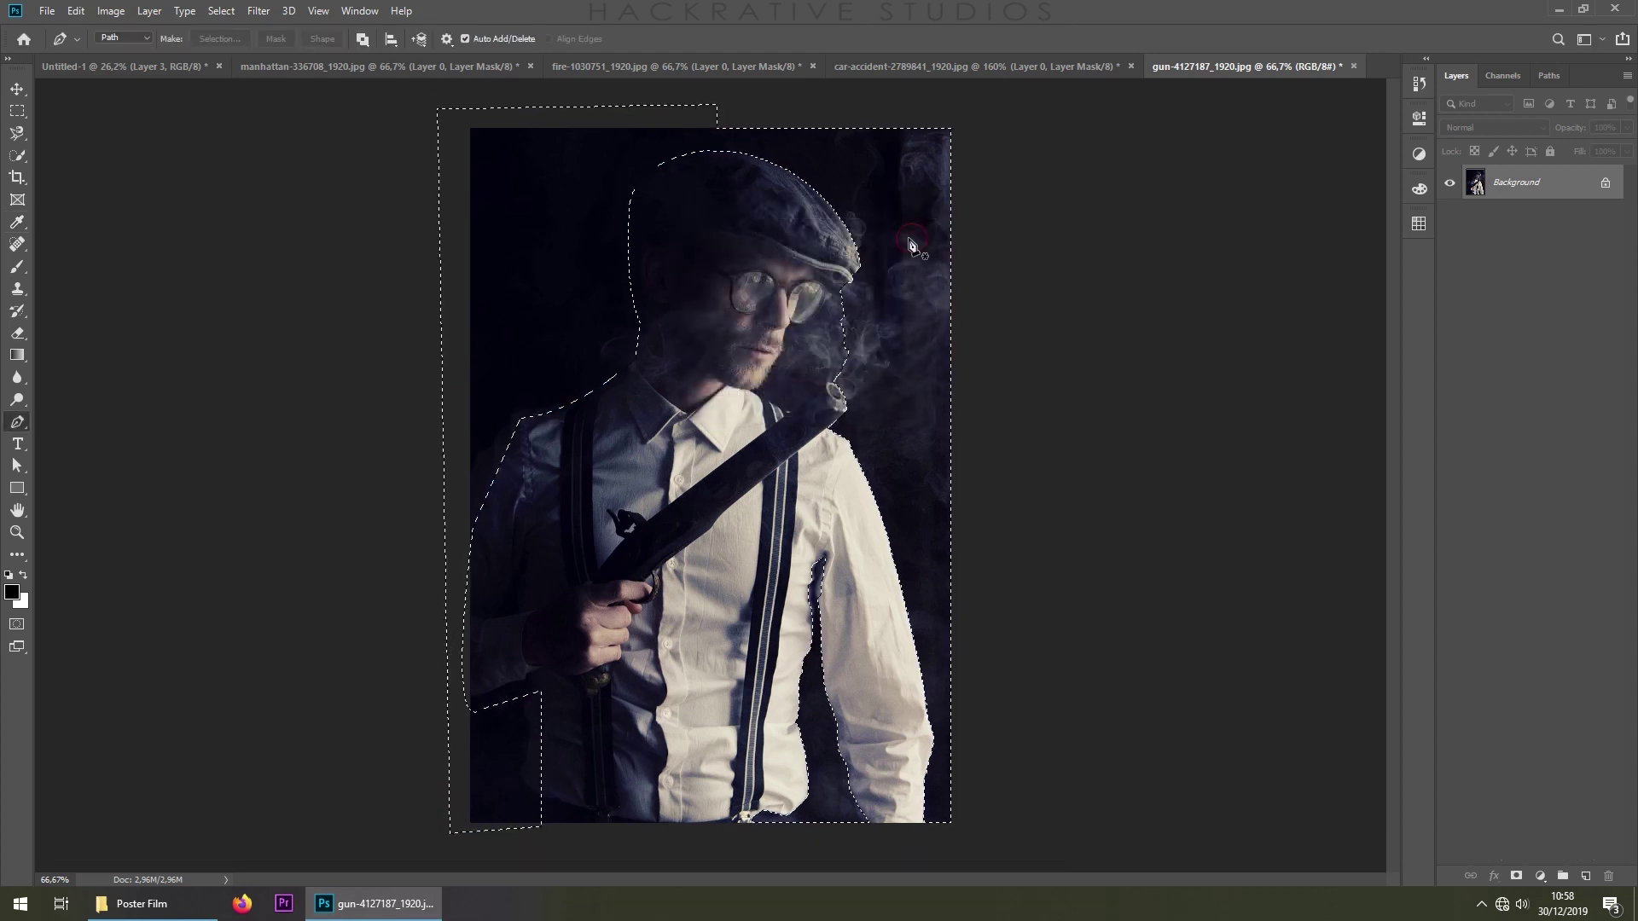
left_click(218, 11)
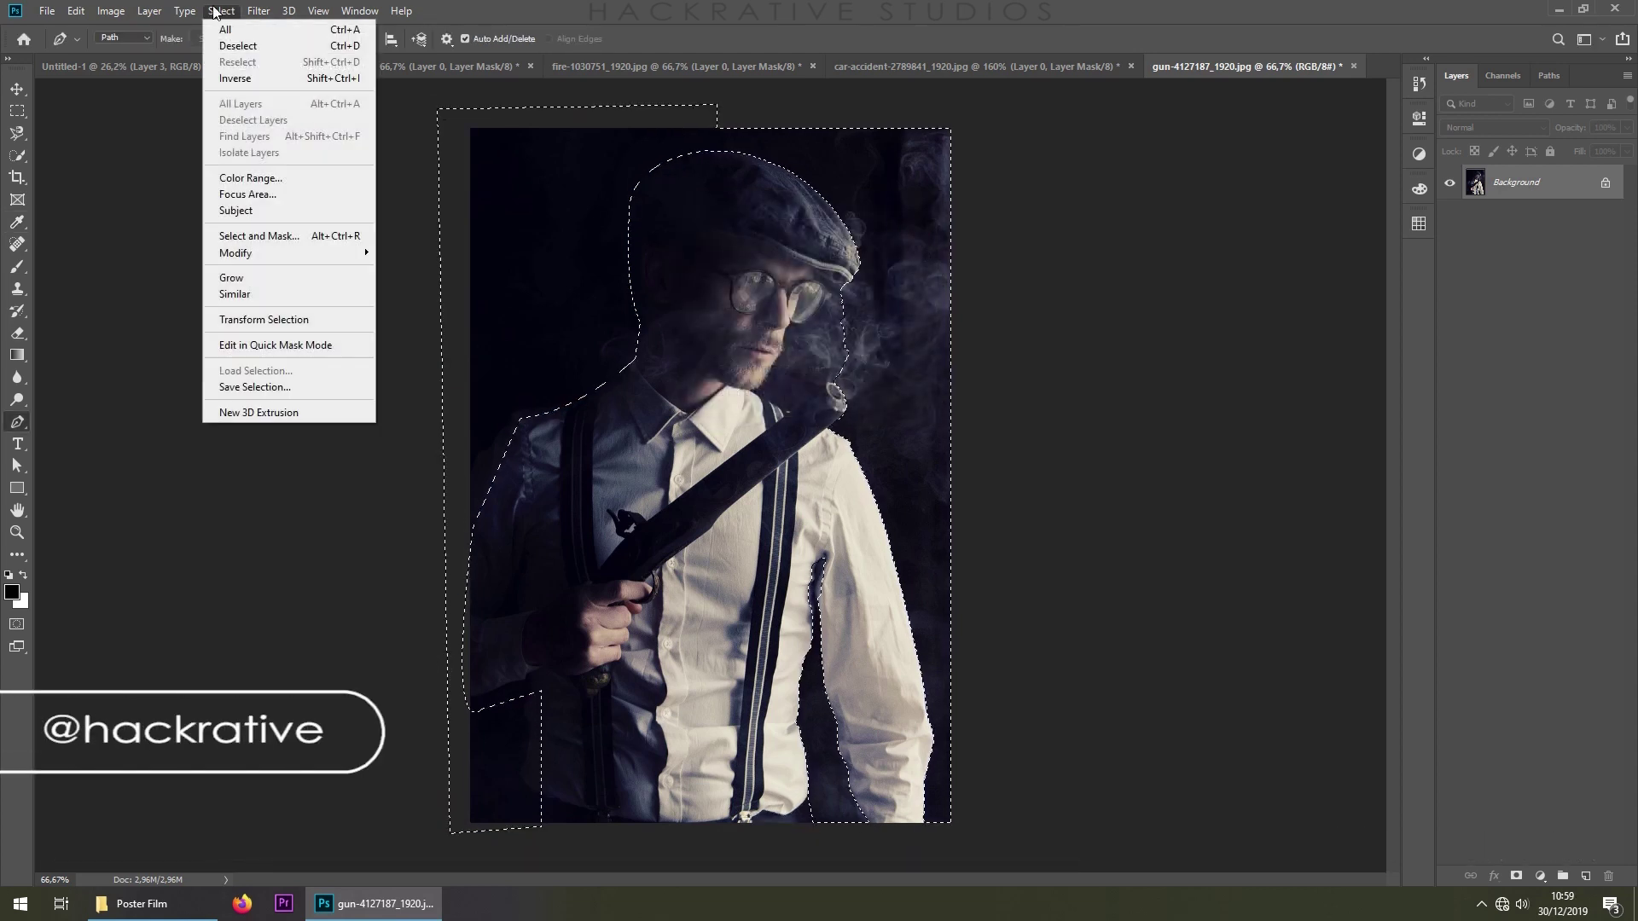
Invert the selection onto the man, refine around his cap with the Magnetic Lasso, and mask the background
left_click(250, 79)
mouse_move(819, 317)
left_mouse_down()
mouse_move(886, 278)
mouse_move(939, 278)
left_mouse_up()
key("l")
left_click(959, 199)
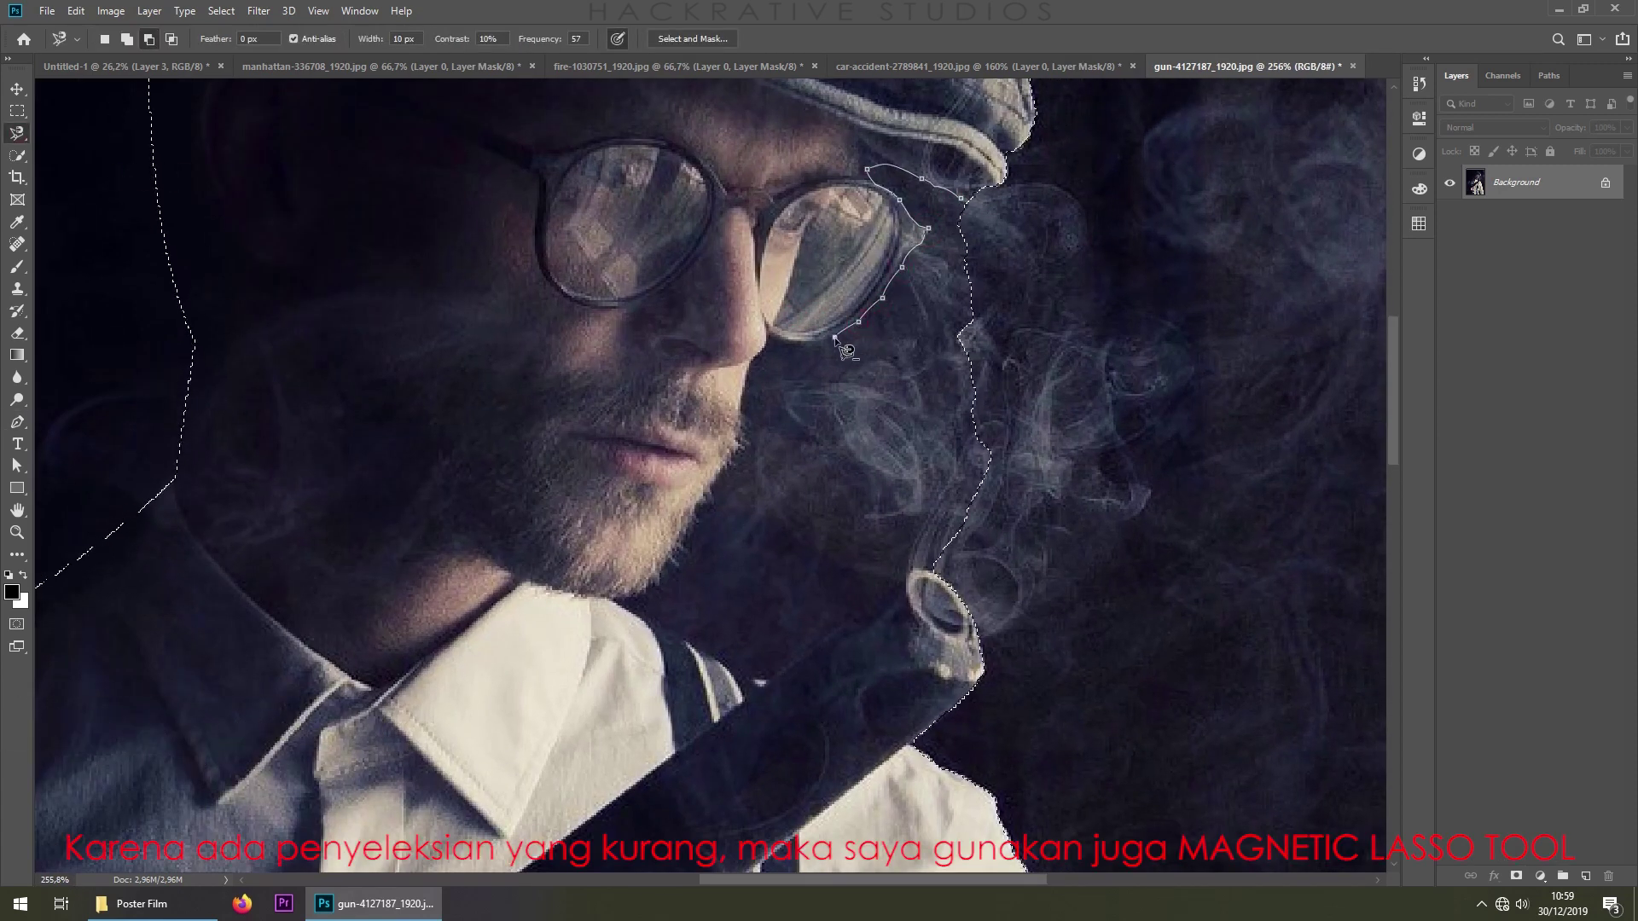
left_click(764, 683)
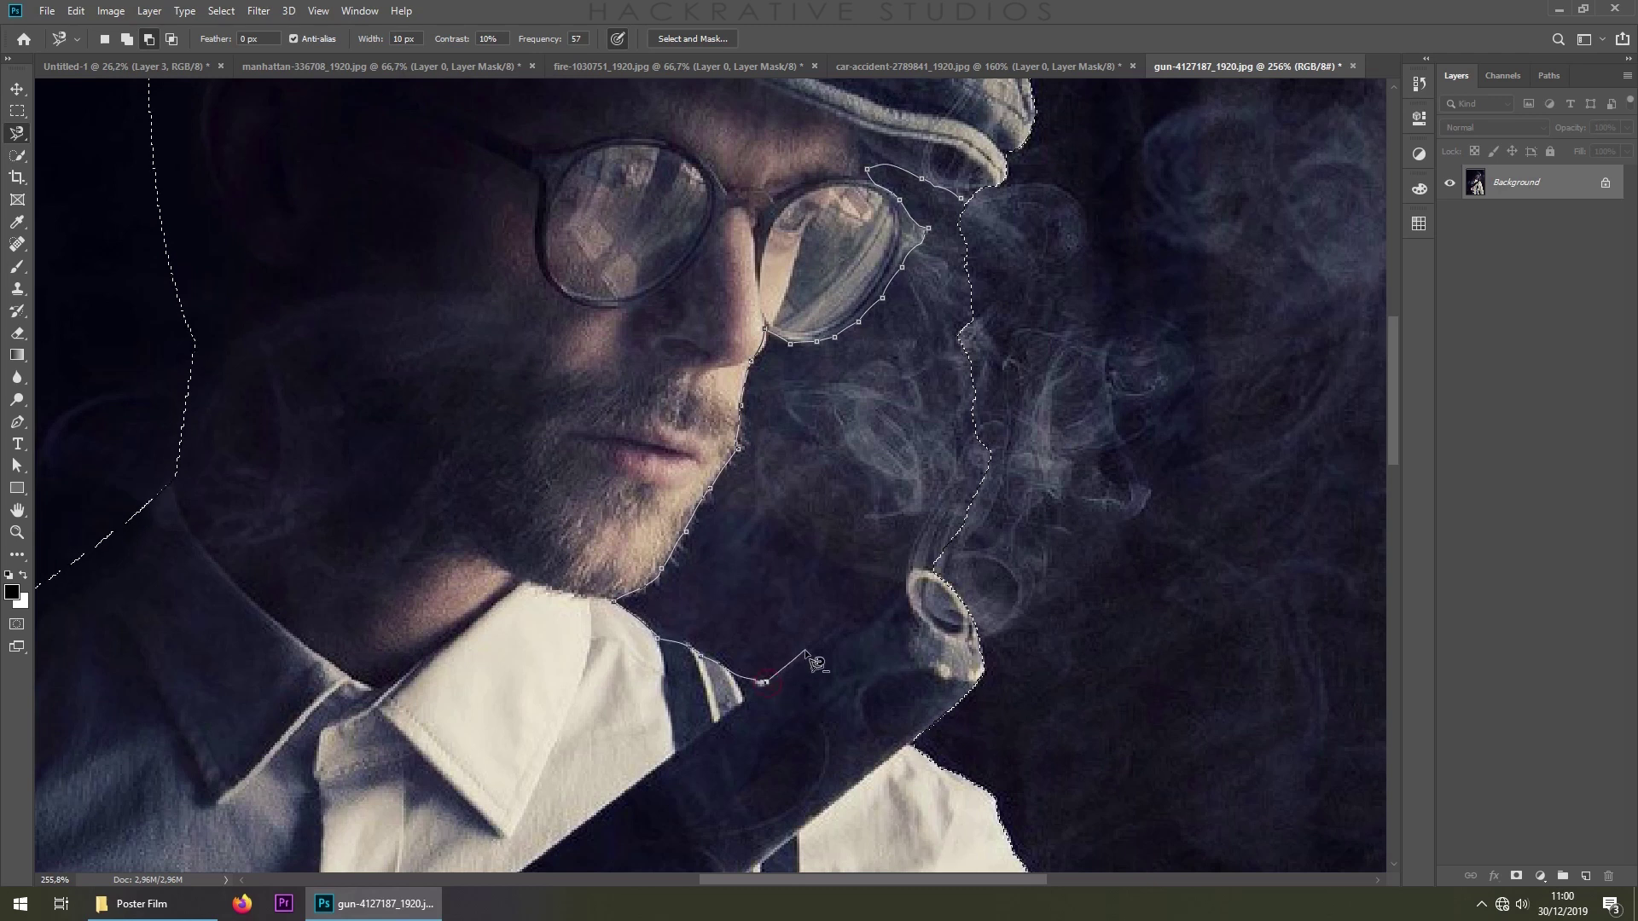
key("Return")
key("ctrl+0")
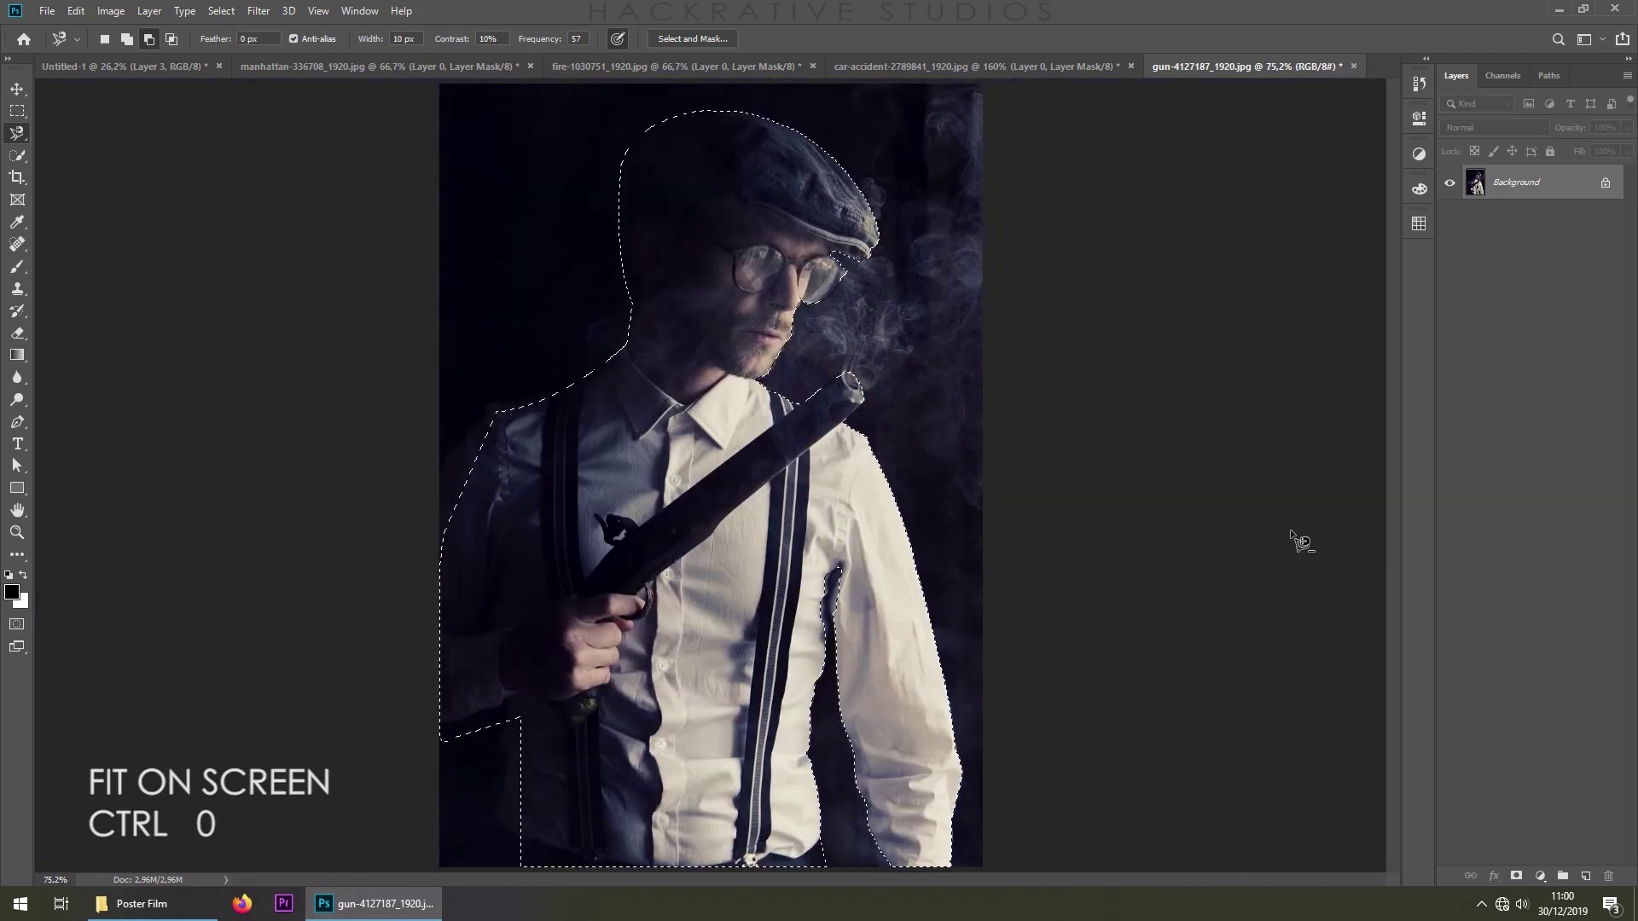
left_click(1516, 876)
Copy the masked man into the Untitled-1 poster as Layer 4 and begin transforming it
right_click(1552, 182)
left_click(1348, 254)
left_click(770, 314)
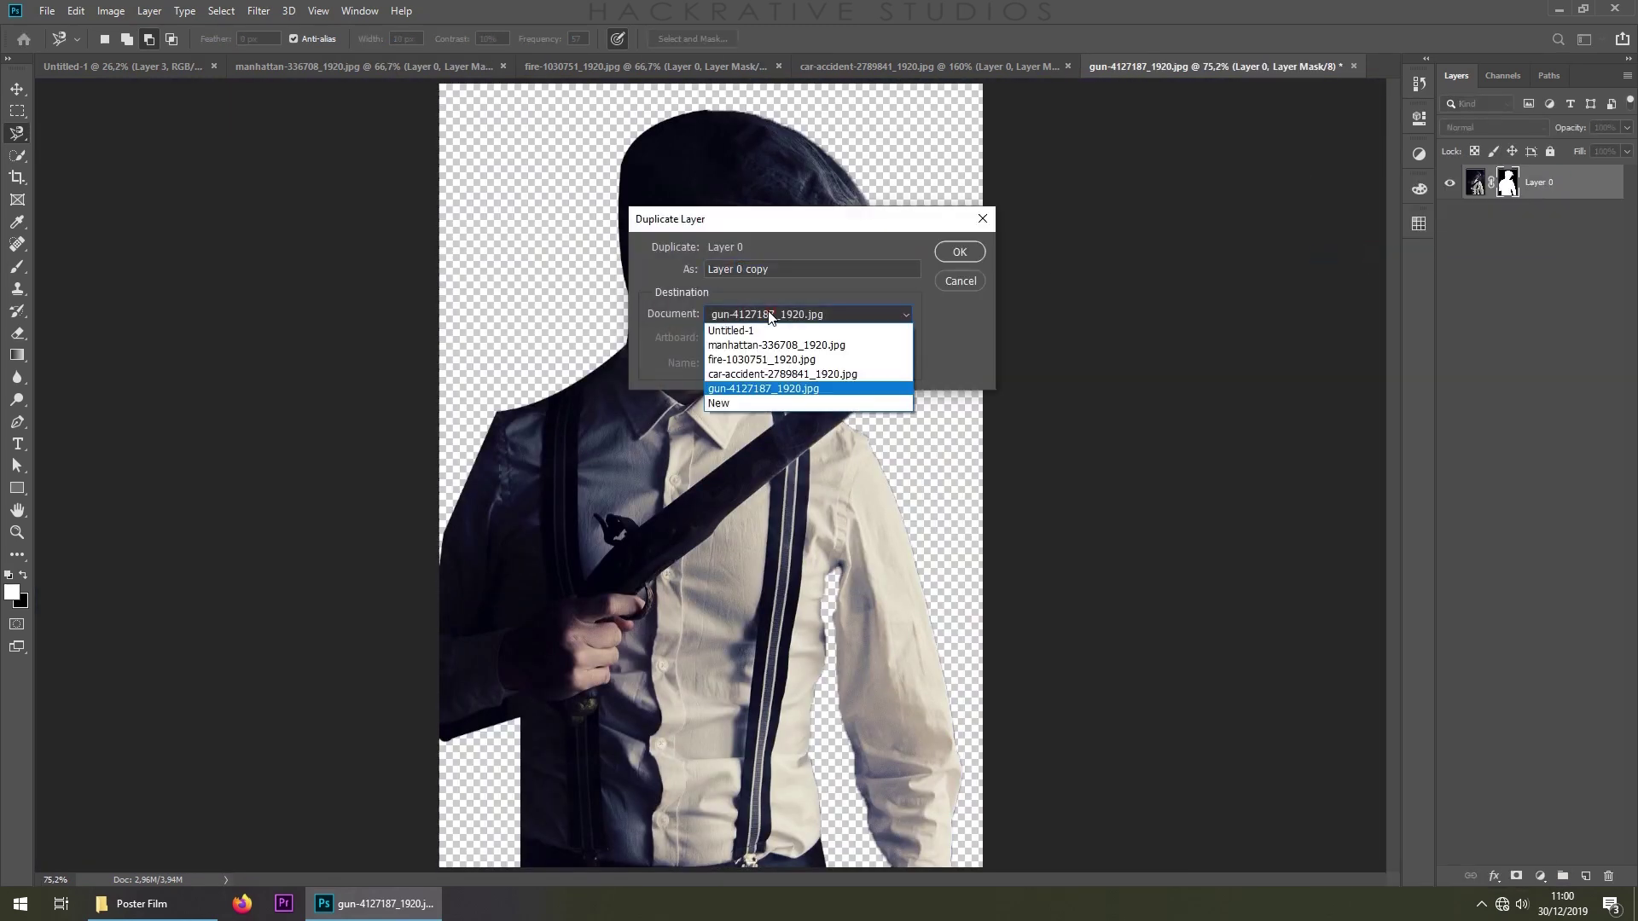
left_click(959, 252)
left_click(162, 64)
key("ctrl+t")
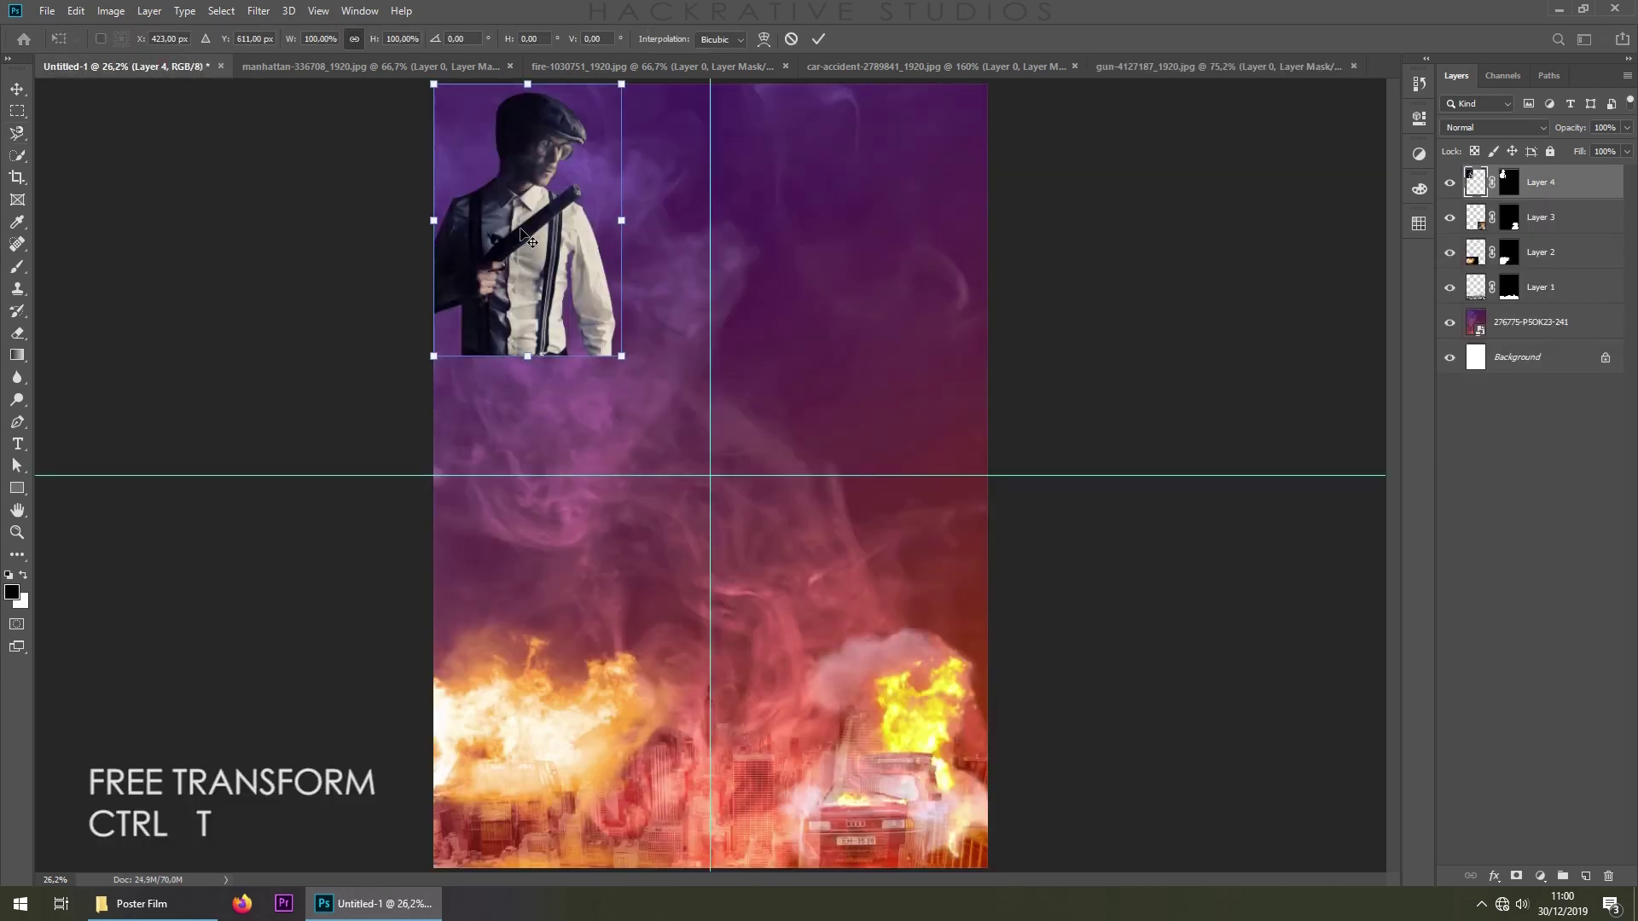
right_click(546, 201)
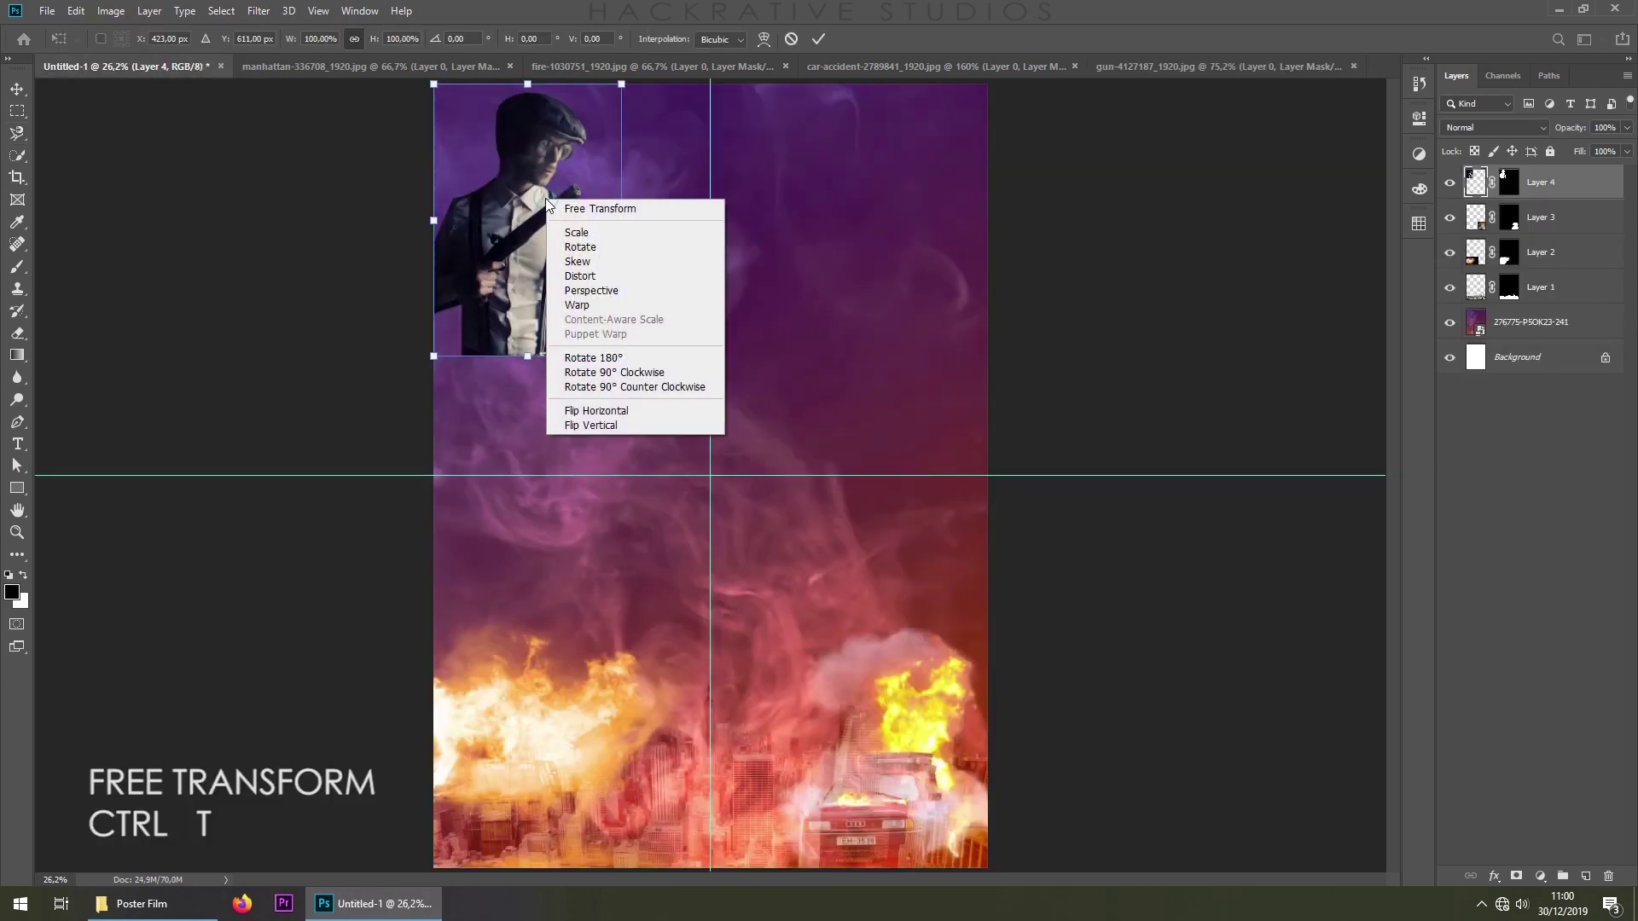
Flip the gunman horizontally, enlarge him to about 222% and place him at the poster's upper left
left_click(636, 409)
left_click_drag(620, 356, 852, 662)
left_click_drag(759, 591, 708, 566)
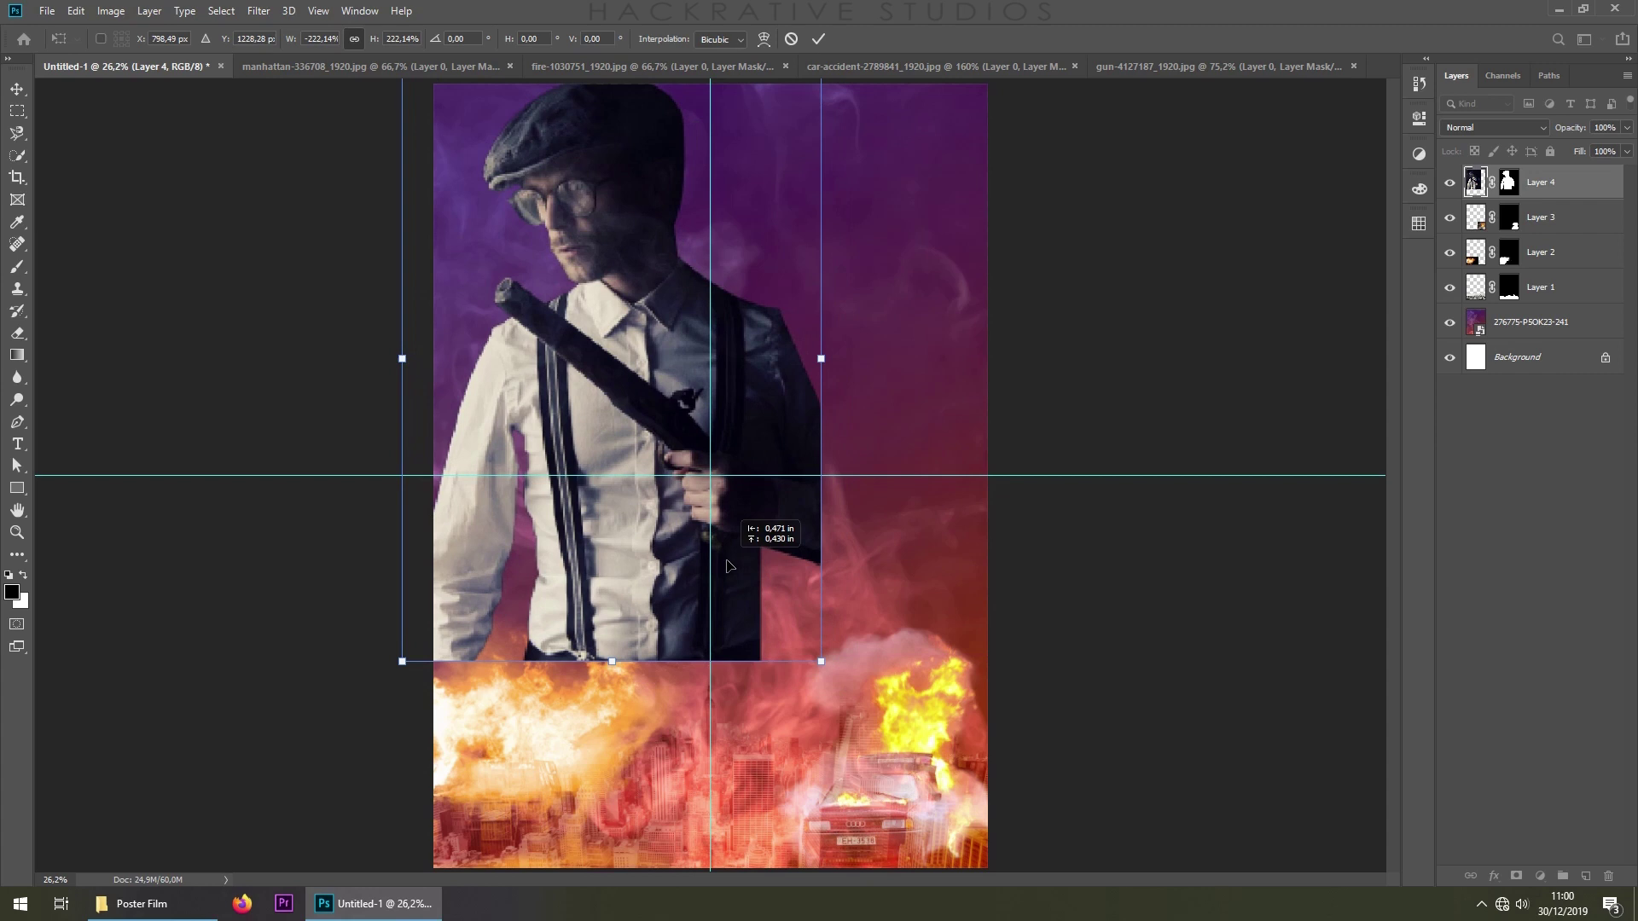
key("Return")
key("l")
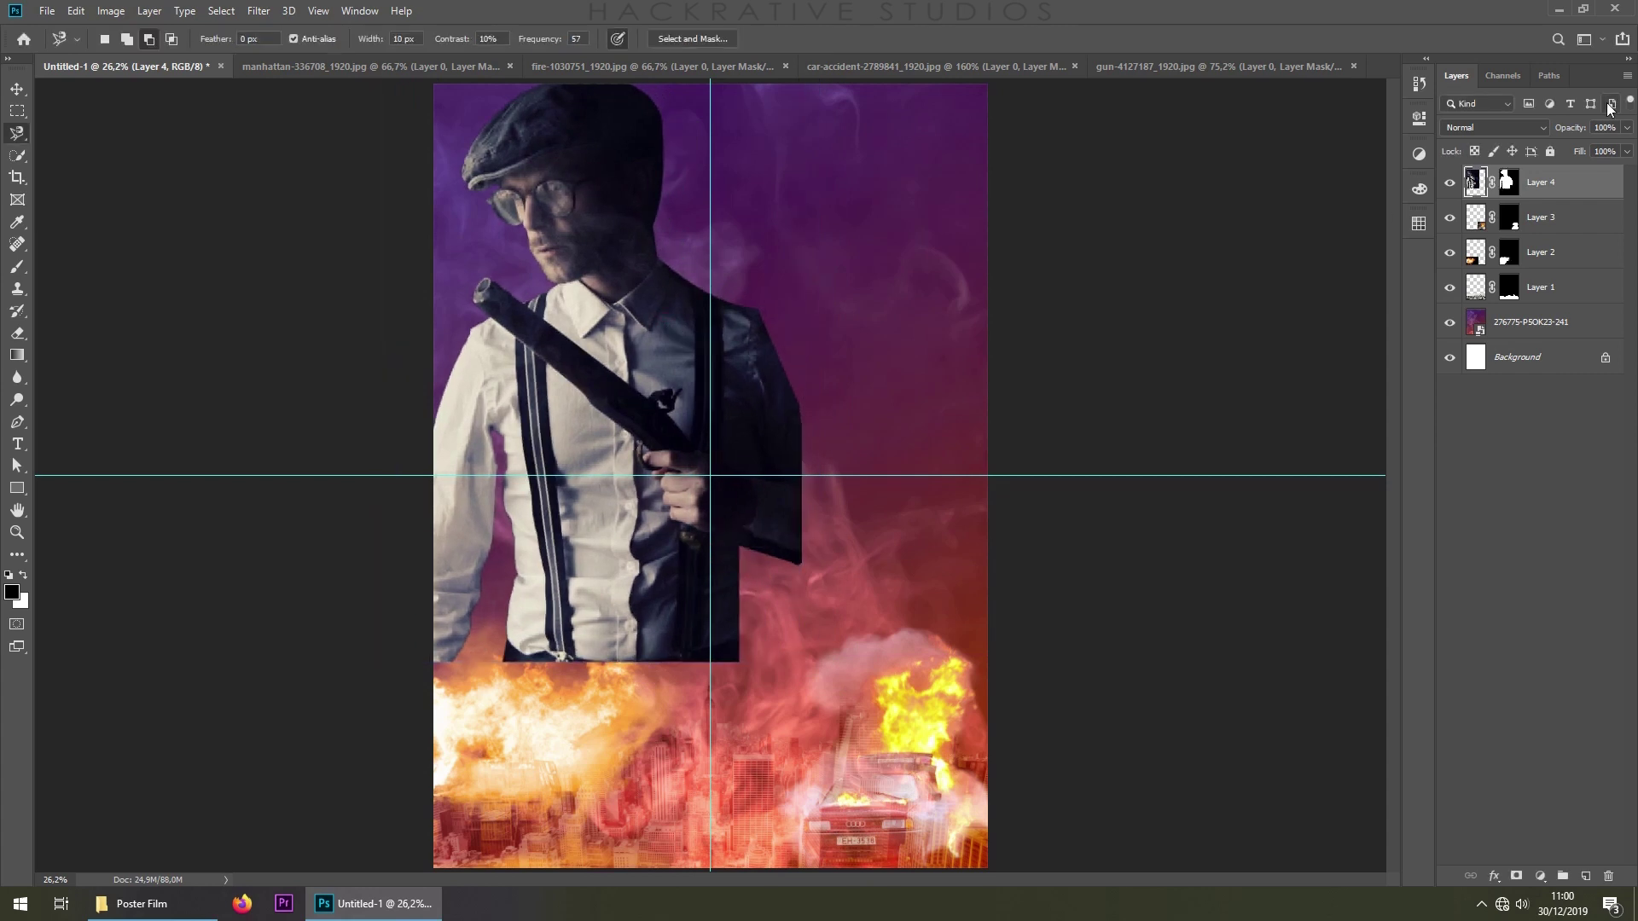
Set the gunman layer to Screen blending and open man-4134645_1920.jpg from the Poster Film folder
left_click(1471, 127)
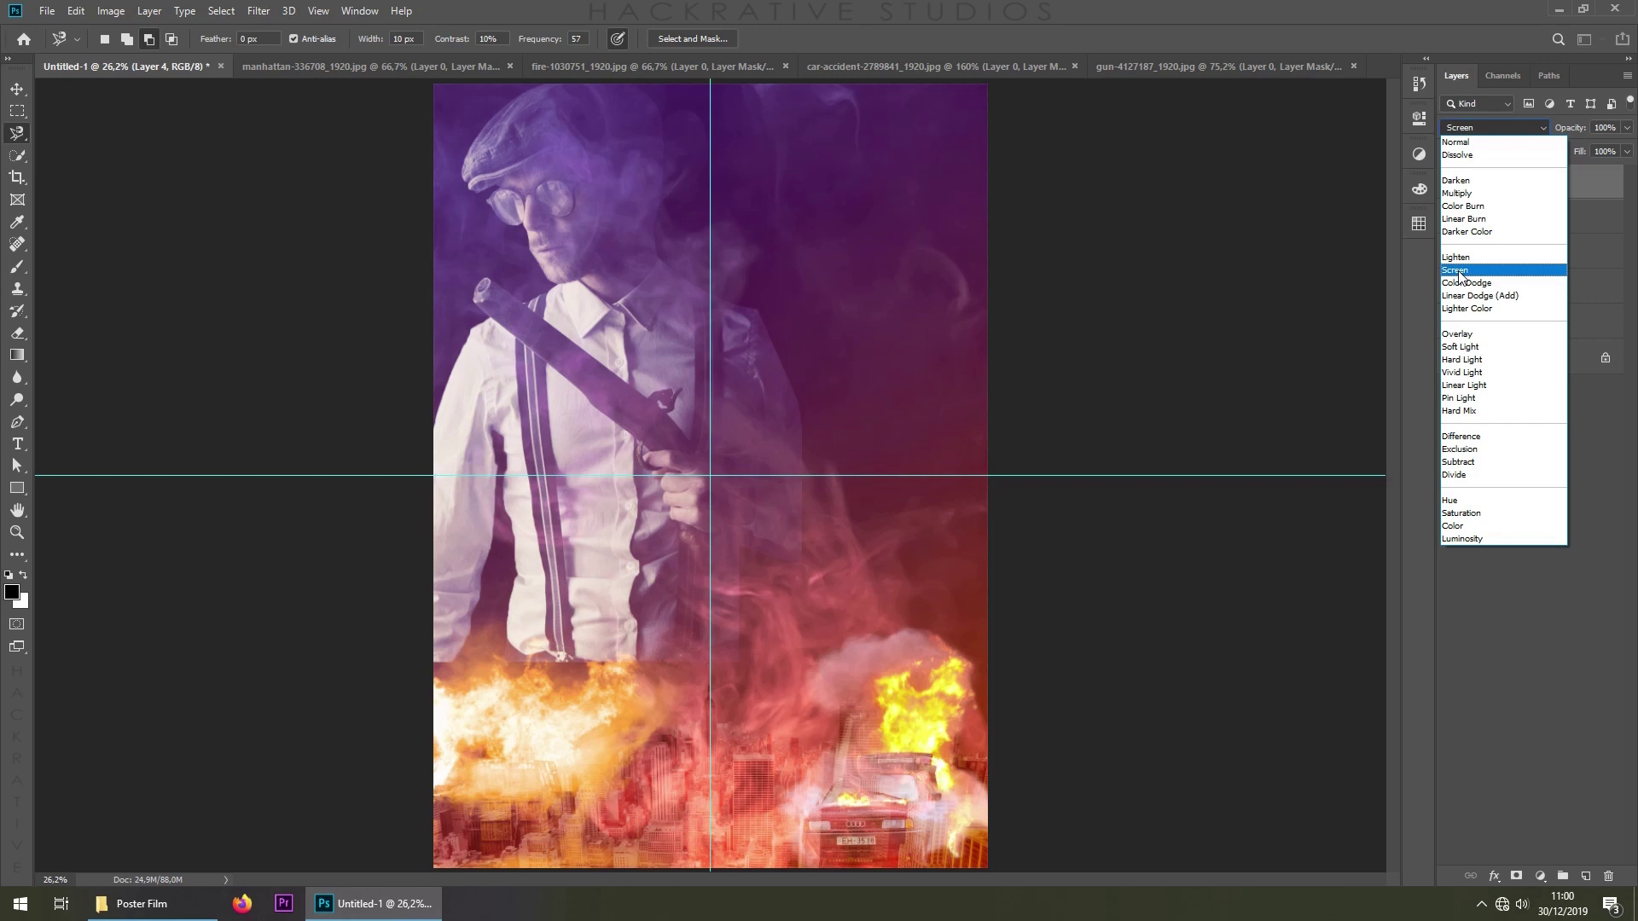
left_click(1459, 272)
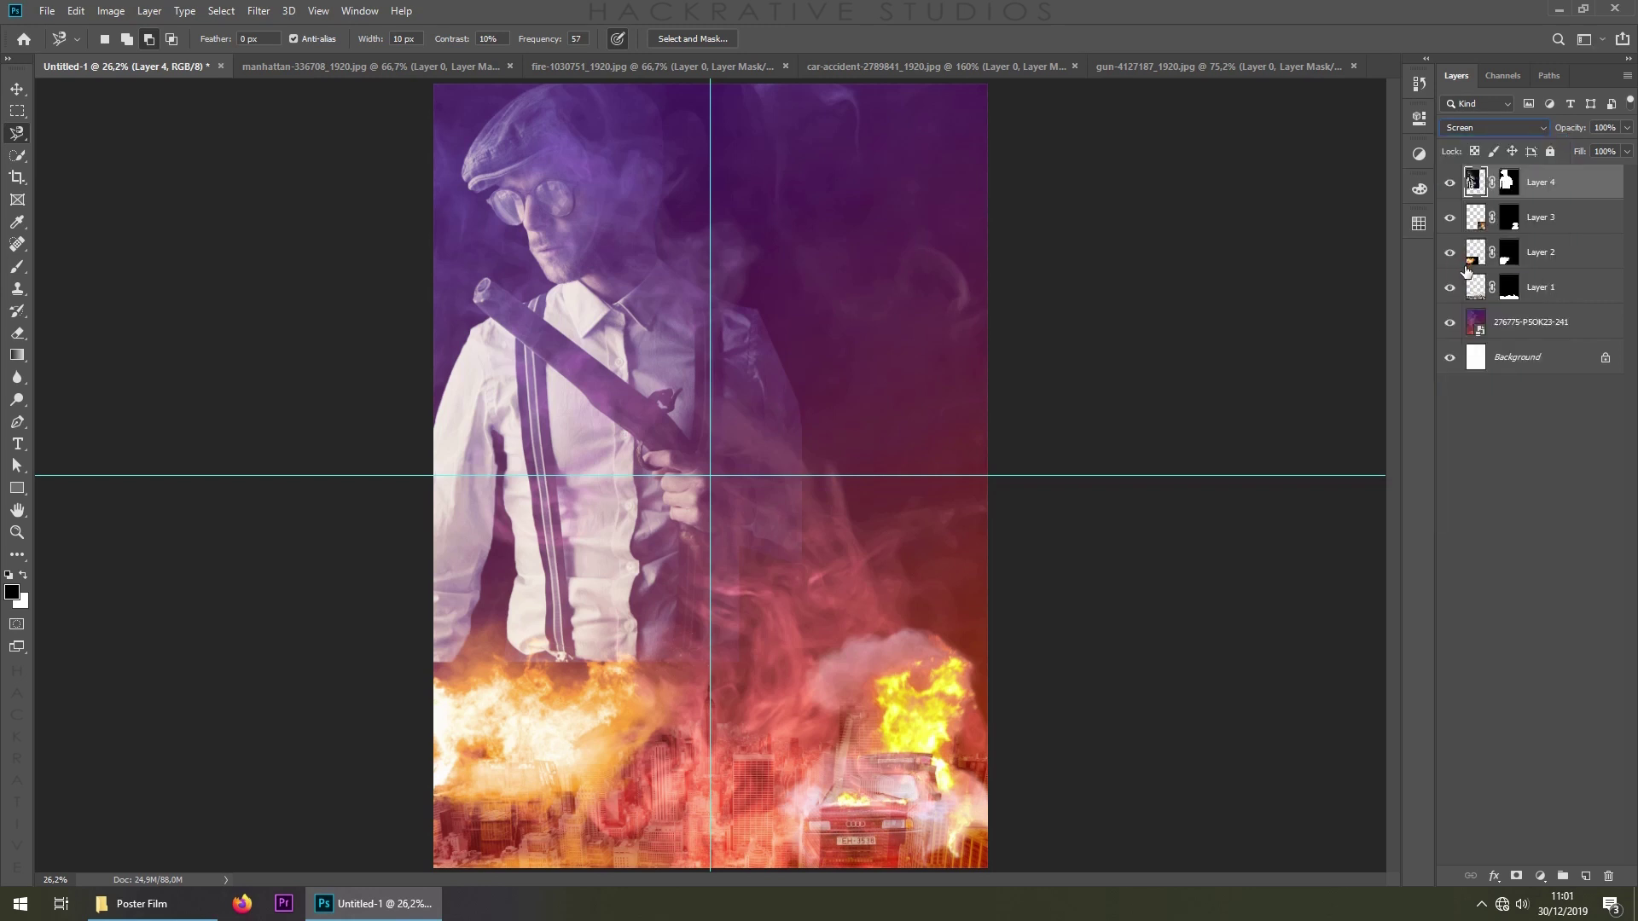
left_click(128, 903)
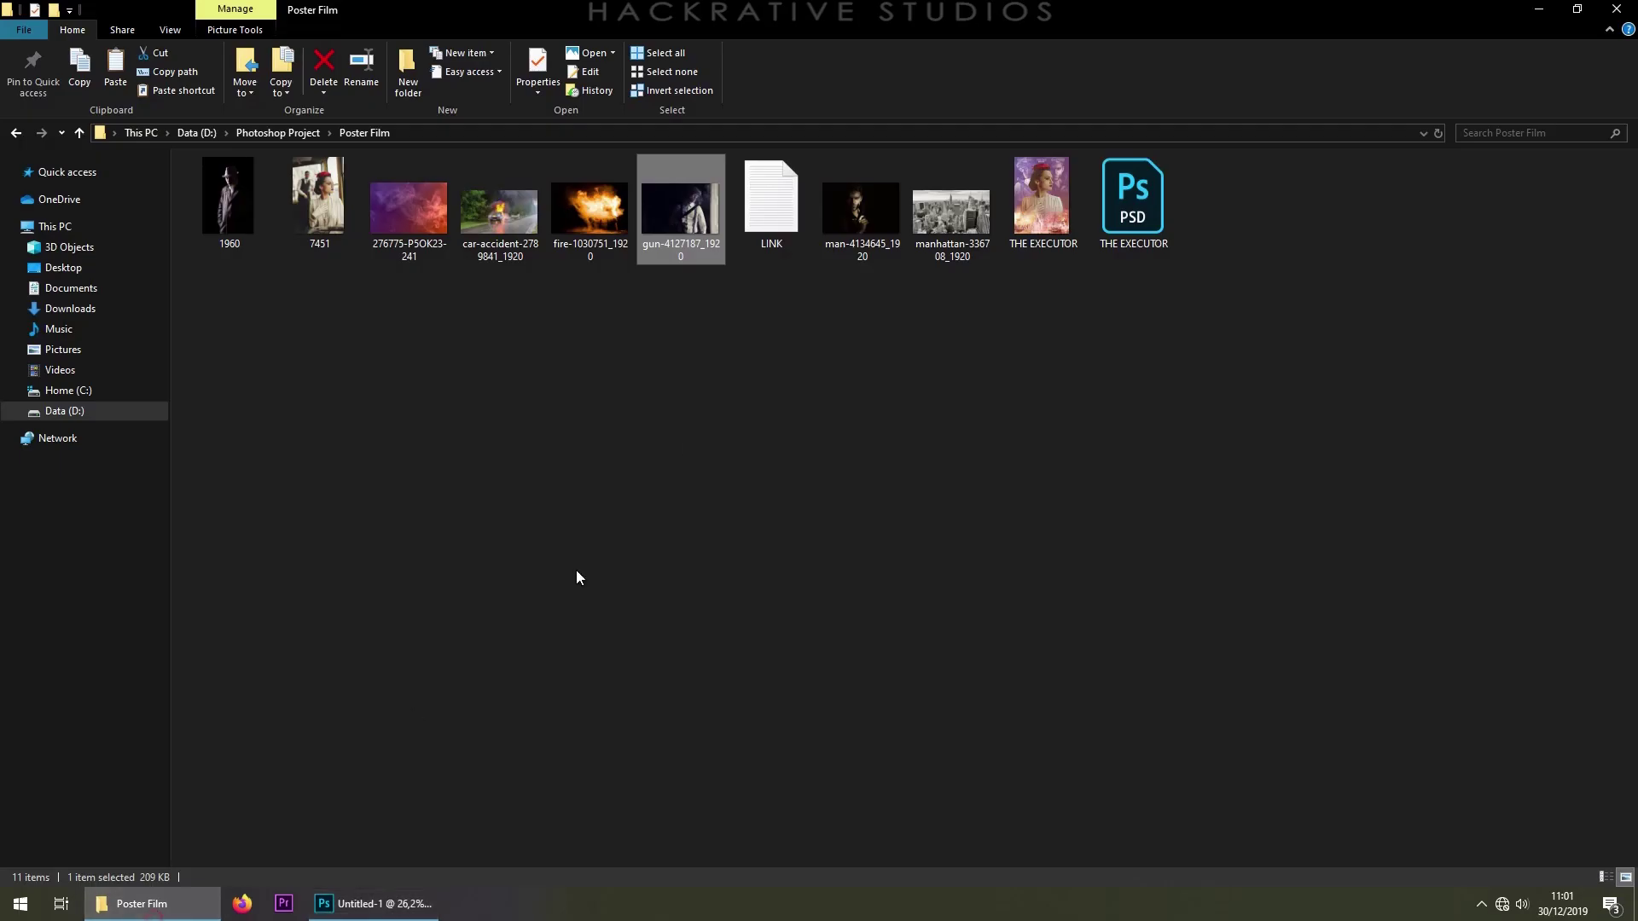
mouse_move(865, 213)
left_mouse_down()
mouse_move(383, 904)
mouse_move(591, 819)
left_mouse_up()
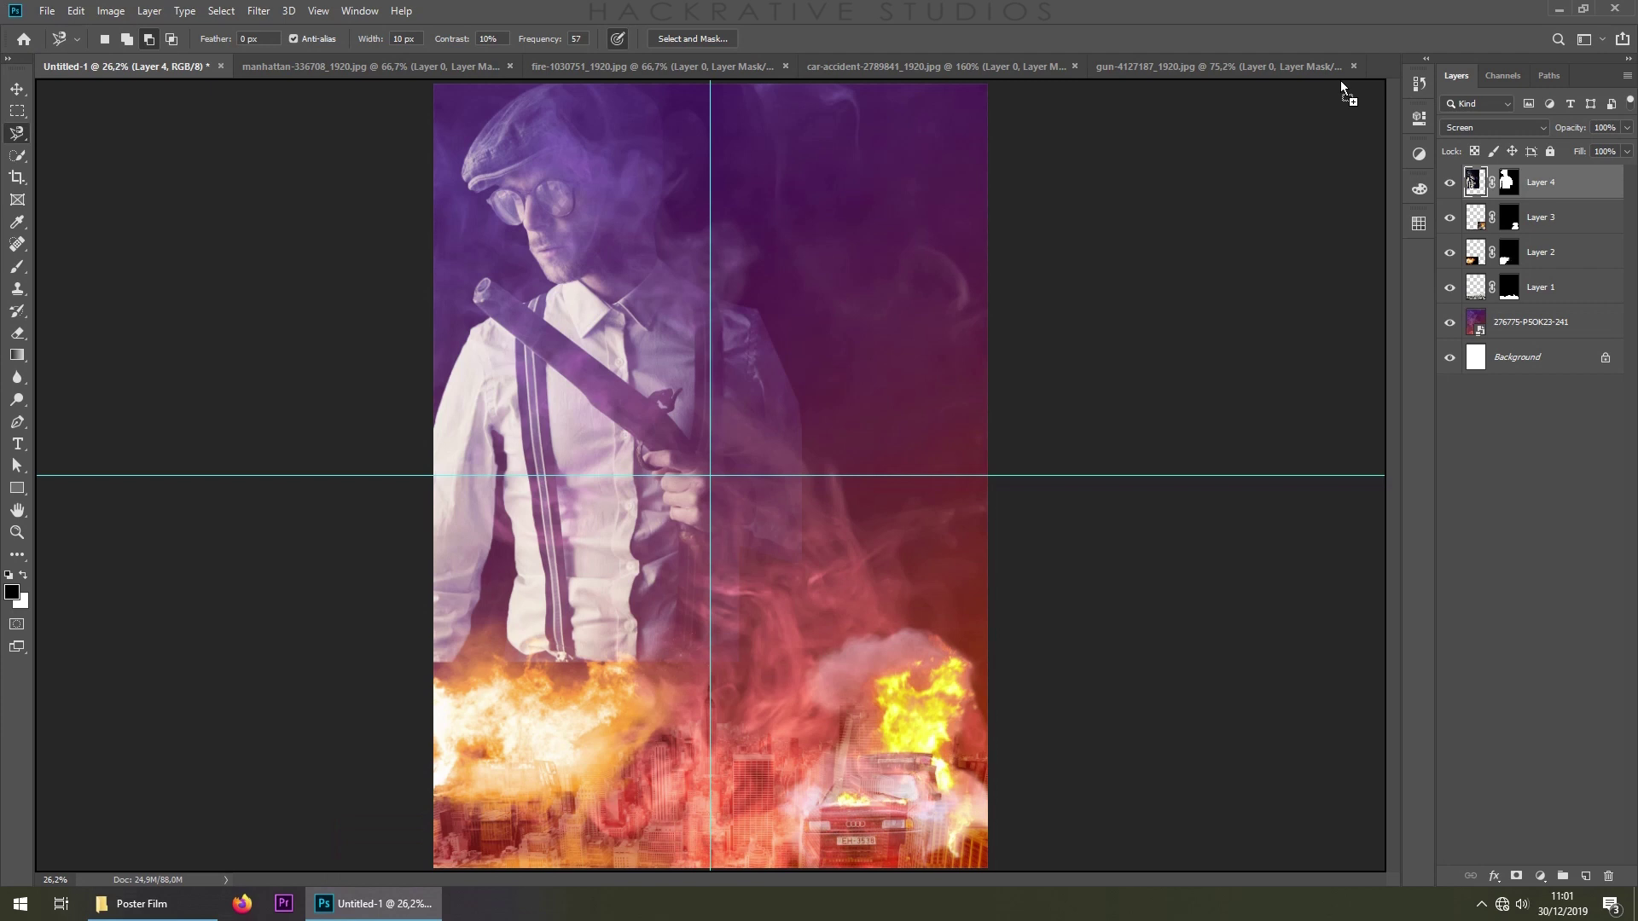
left_click_drag(1341, 81, 1375, 65)
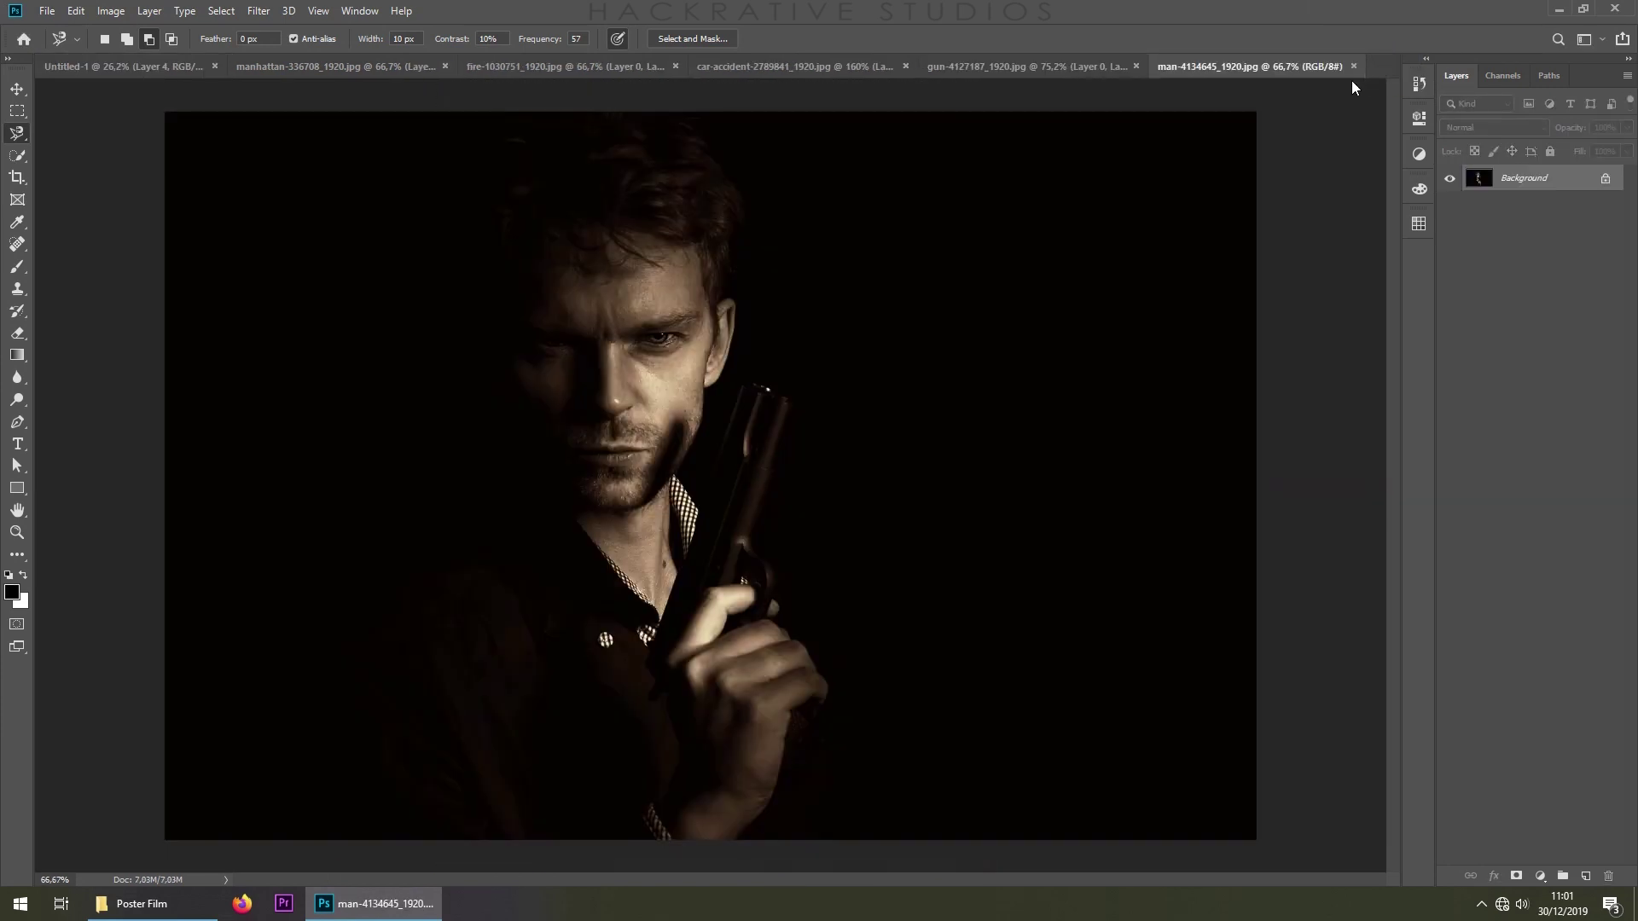
Crop the man-4134645 photo narrower from both sides
left_click(17, 176)
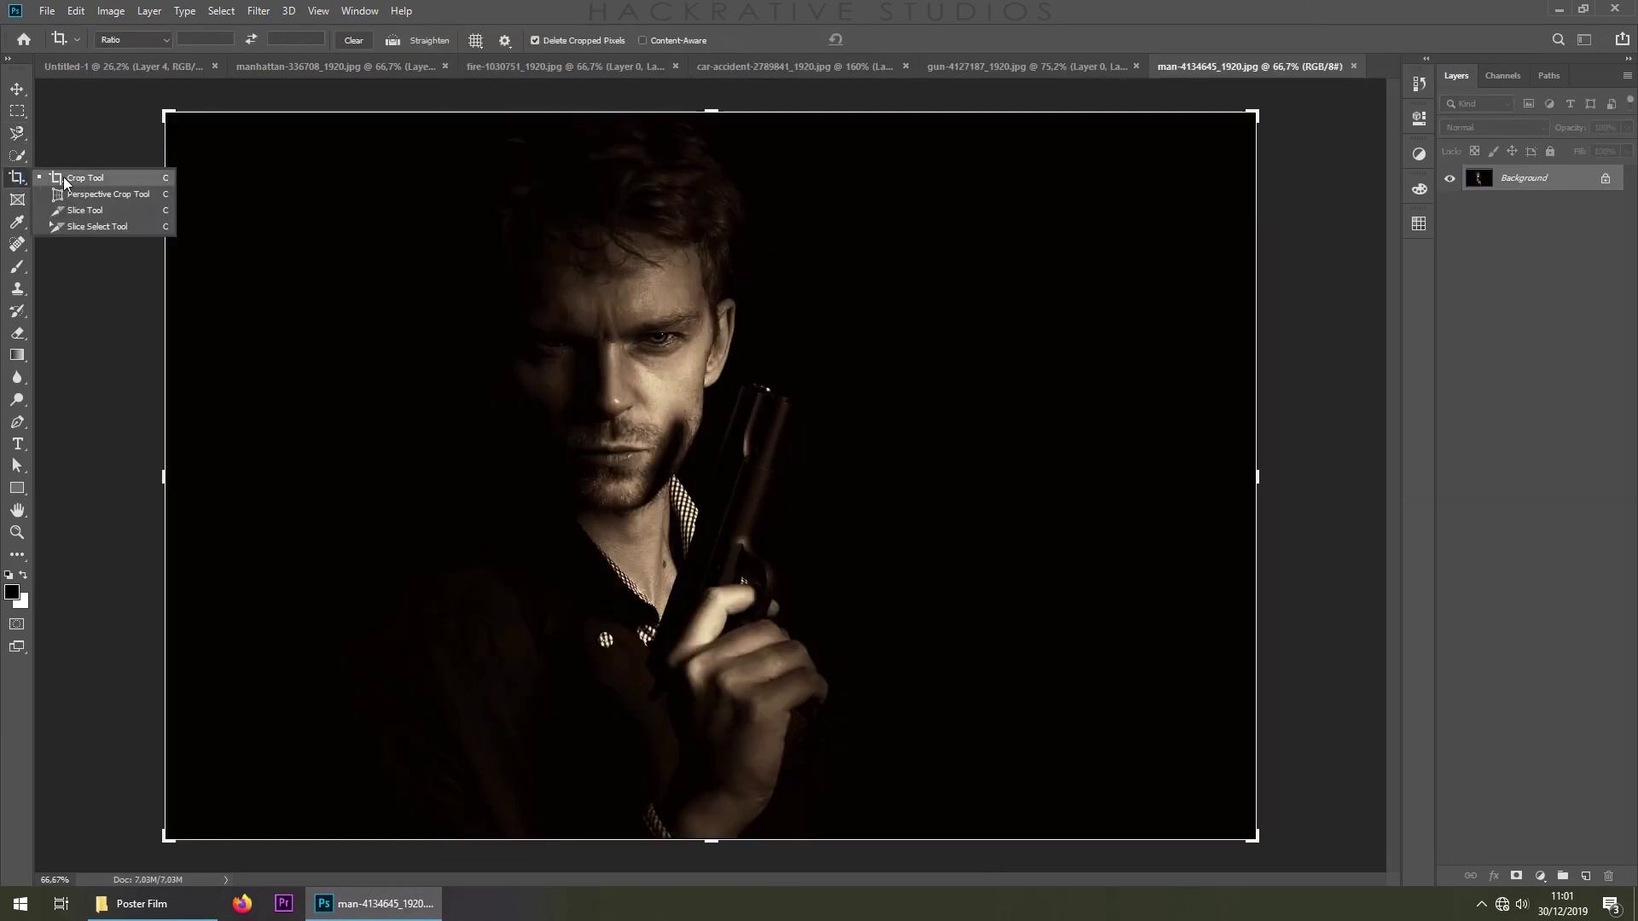
left_click_drag(310, 237, 384, 506)
left_click_drag(1101, 476, 691, 476)
key("Return")
Try a quick selection of the right-hand background, then deselect it
key("w")
left_click_drag(878, 128, 854, 658)
key("ctrl+d")
Start a Pen outline of the man around his hair, face and ear
left_click(17, 422)
left_click(676, 125)
left_click_drag(764, 149, 805, 178)
left_click_drag(772, 296, 773, 305)
scroll(774, 305, "up", 5)
left_click_drag(843, 351, 846, 460)
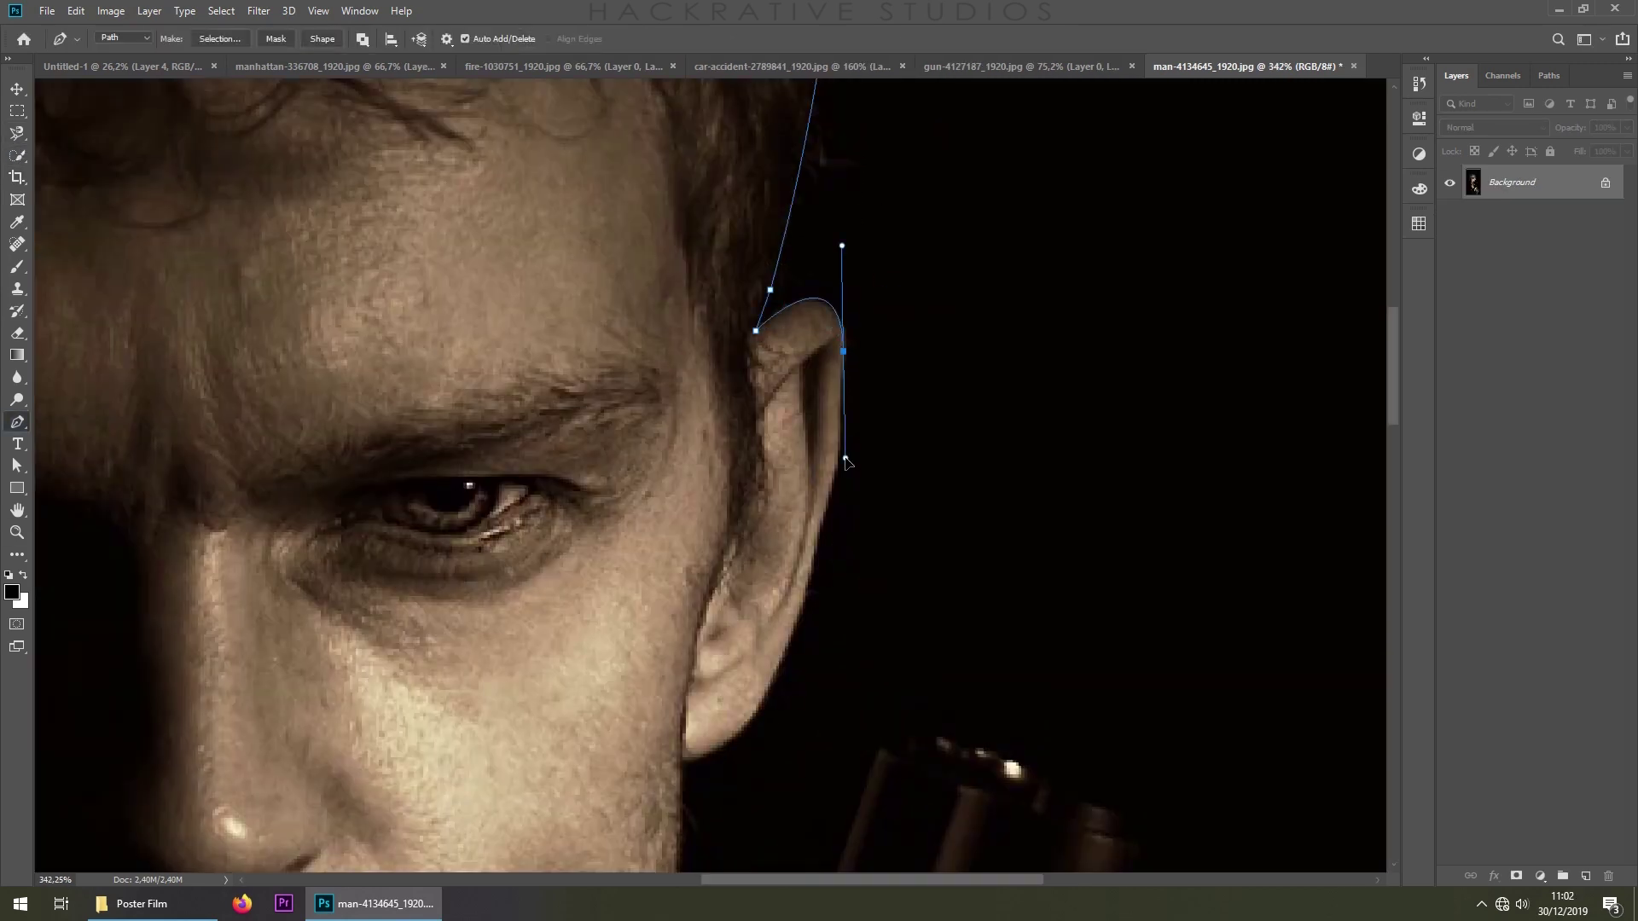
left_click_drag(727, 762, 597, 772)
scroll(597, 772, "down", 5)
left_click_drag(565, 673, 413, 848)
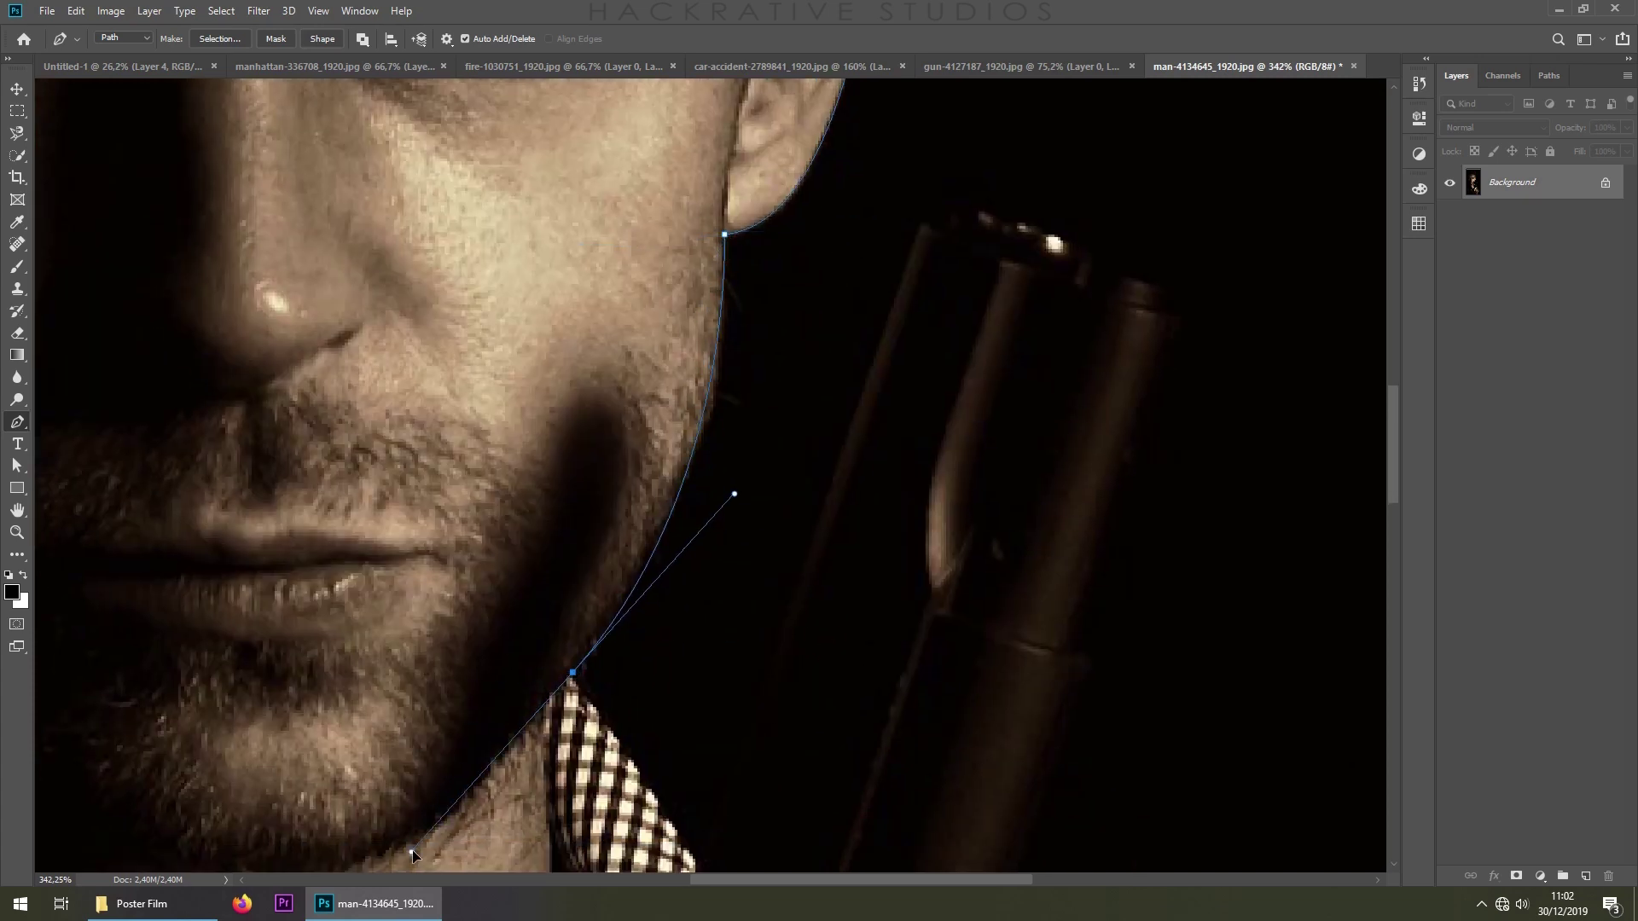
scroll(413, 848, "down", 3)
scroll(577, 296, "down", 5)
Continue the Pen outline around the collar, gun, gripping hand and left side, closing over the head
left_click(764, 462)
left_click(842, 240)
left_click(925, 268)
left_click(851, 505)
left_click_drag(888, 653, 928, 645)
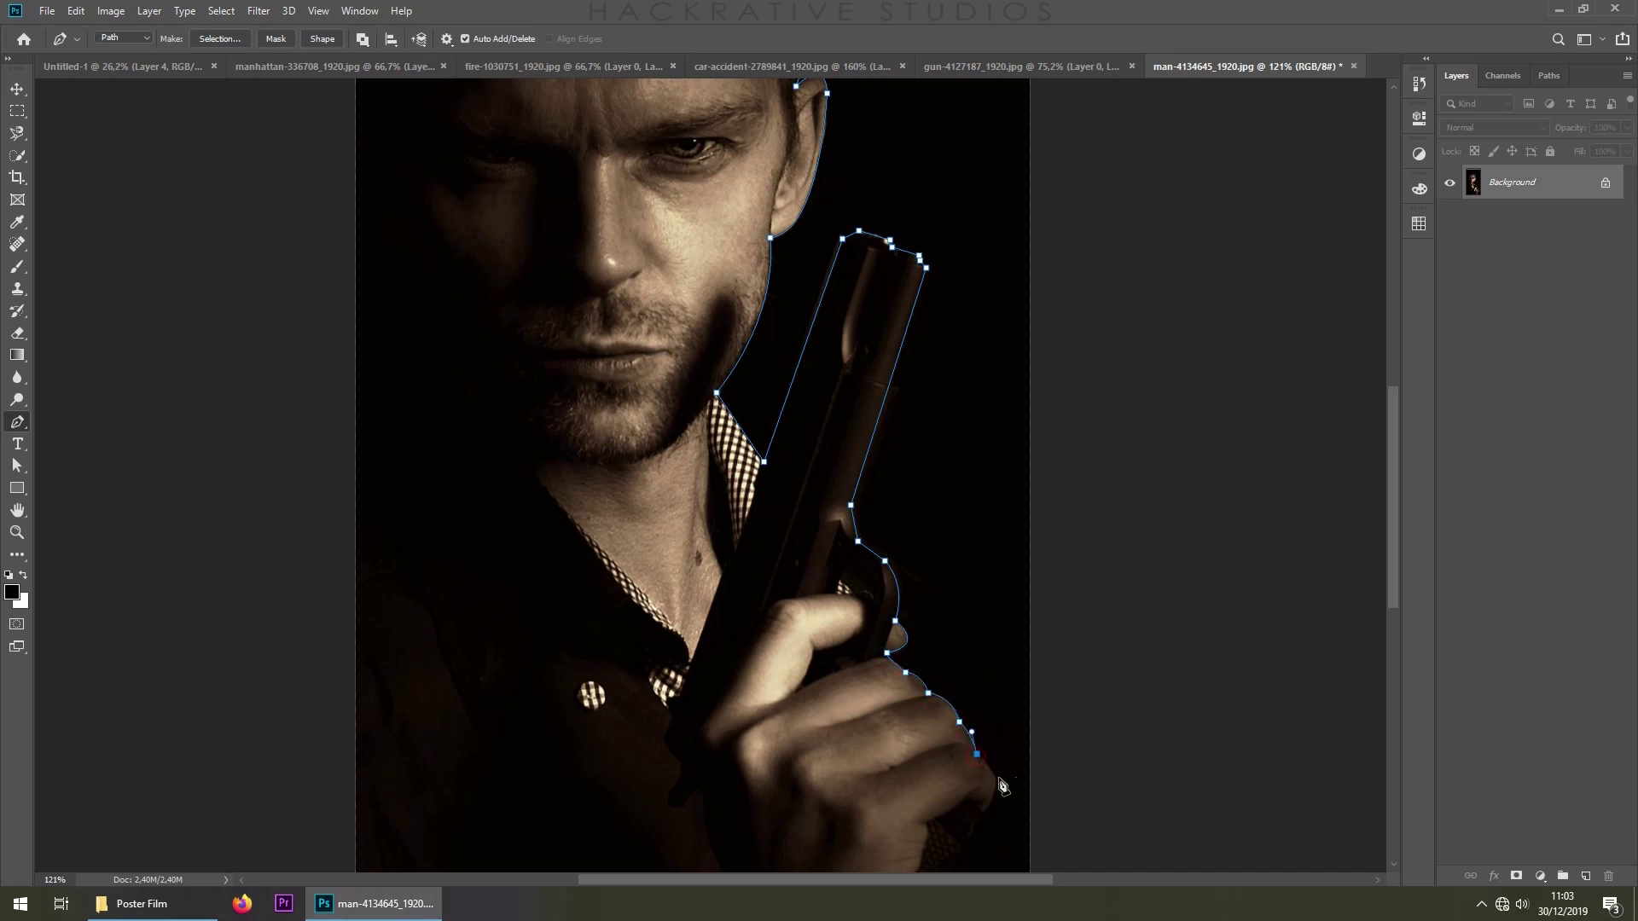
left_click_drag(1002, 785, 1019, 477)
left_click_drag(1000, 507, 968, 550)
left_click(928, 600)
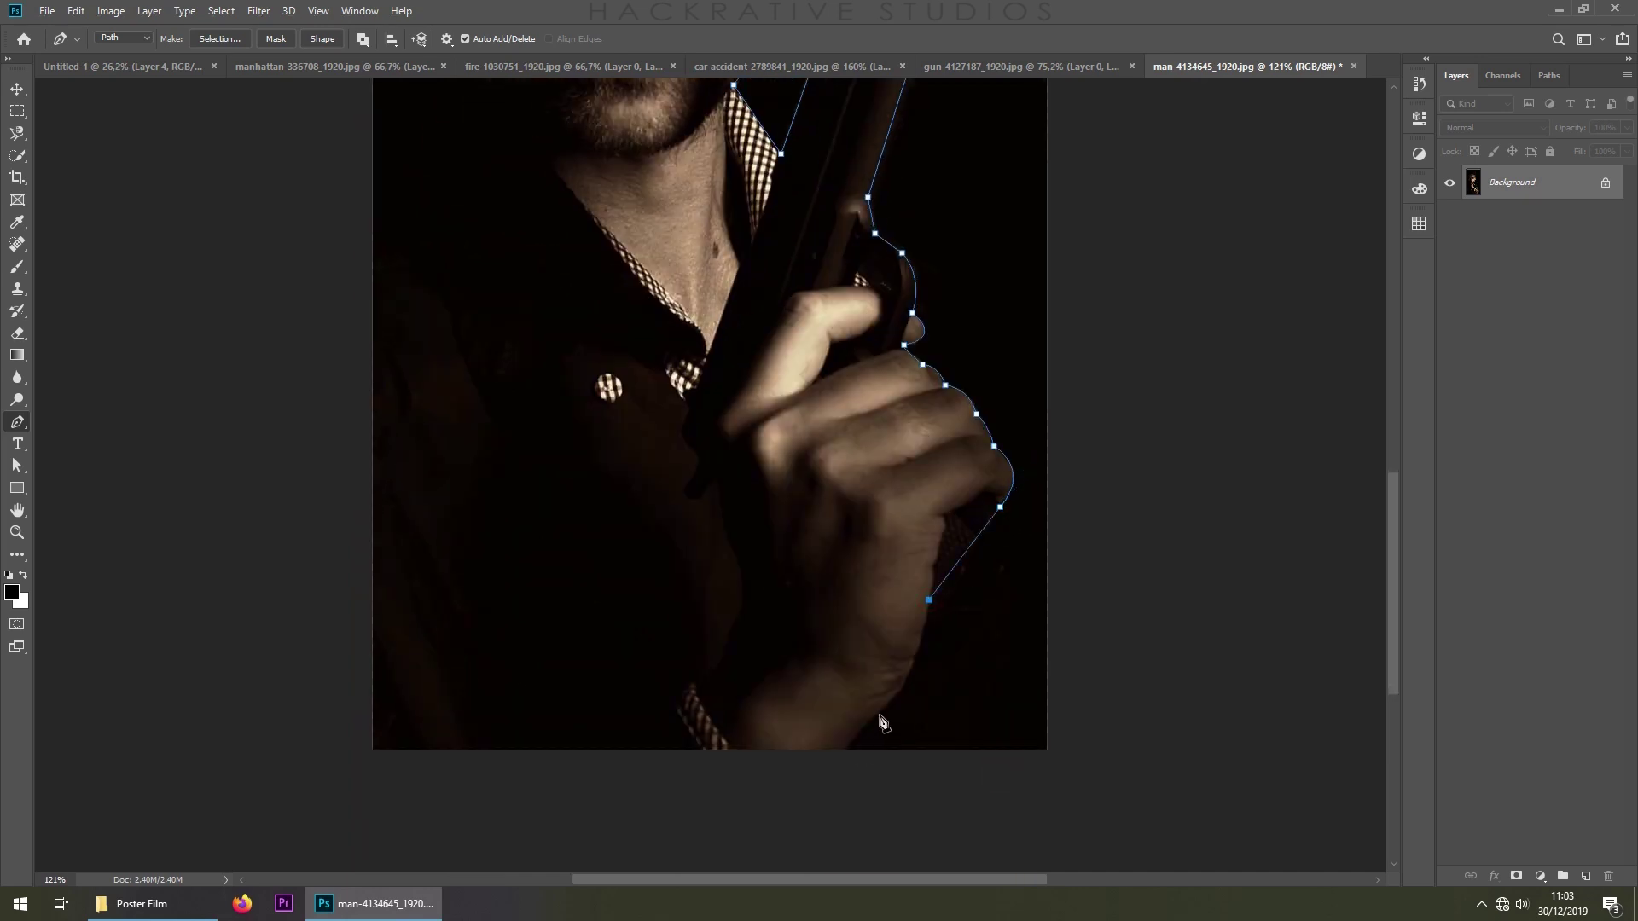
left_click_drag(878, 714, 835, 758)
left_click(418, 793)
scroll(420, 793, "down", 3)
left_click(541, 399)
left_click(538, 257)
left_click_drag(675, 122, 836, 159)
Turn the path into a layer mask and raise the Select and Mask radius to 6 px
key("ctrl+Return")
left_click(1515, 876)
key("alt+ctrl+r")
left_click_drag(1404, 331, 1431, 334)
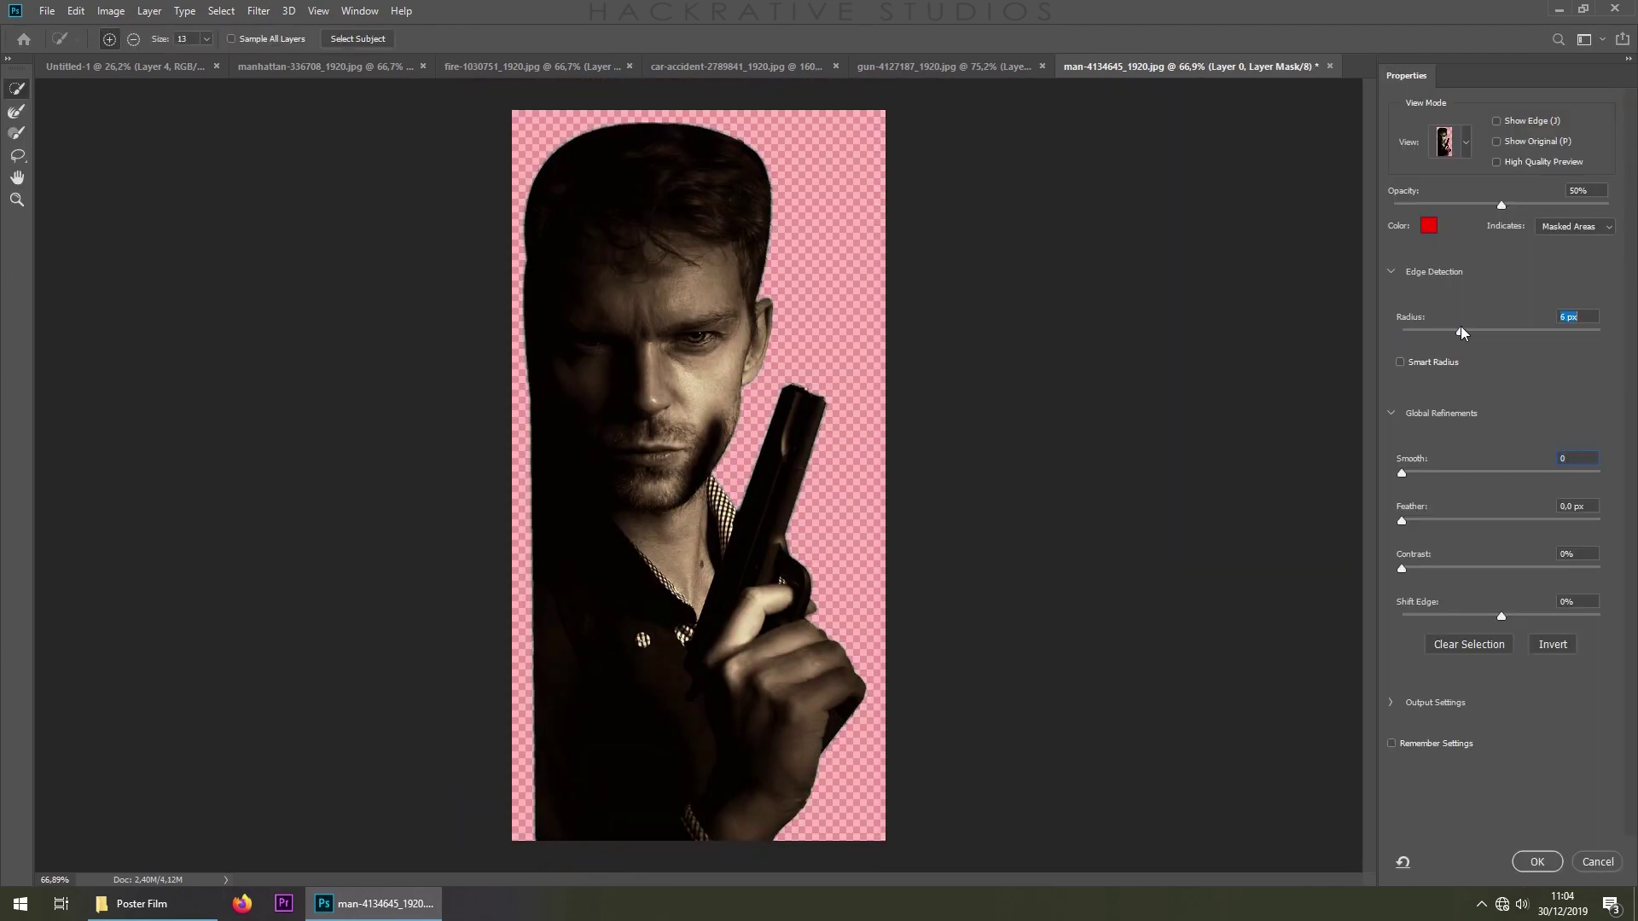
Duplicate the masked man into Untitled-1, scaled smaller on the poster's right side
key("Return")
right_click(1467, 184)
left_click_drag(128, 66, 819, 657)
left_click_drag(597, 426, 865, 426)
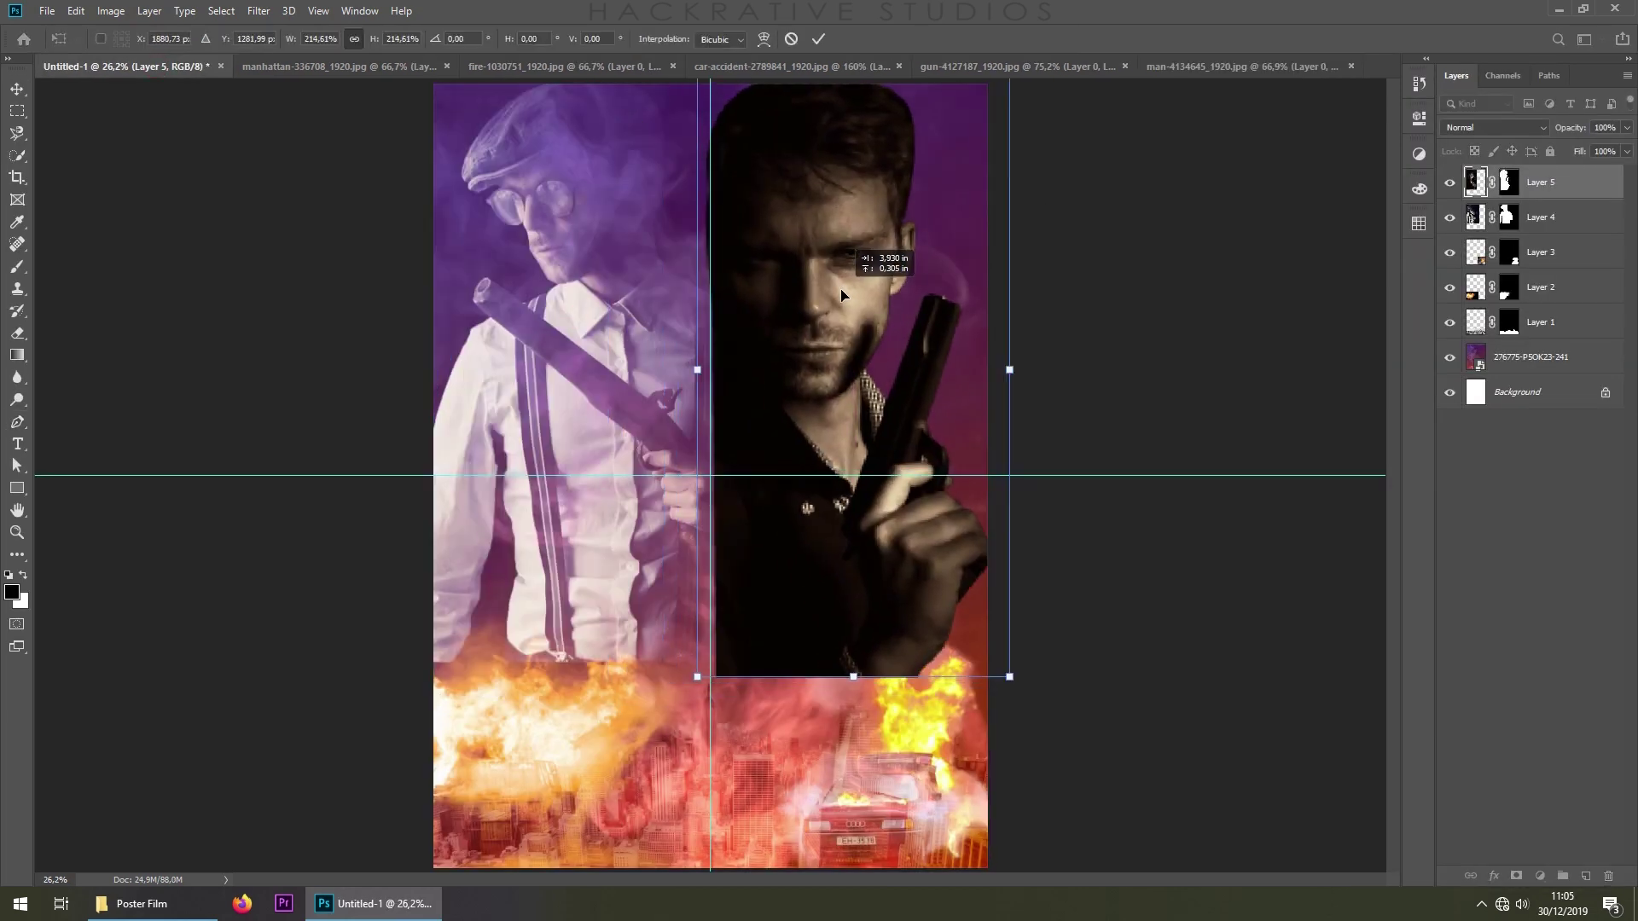
left_click_drag(703, 689, 740, 532)
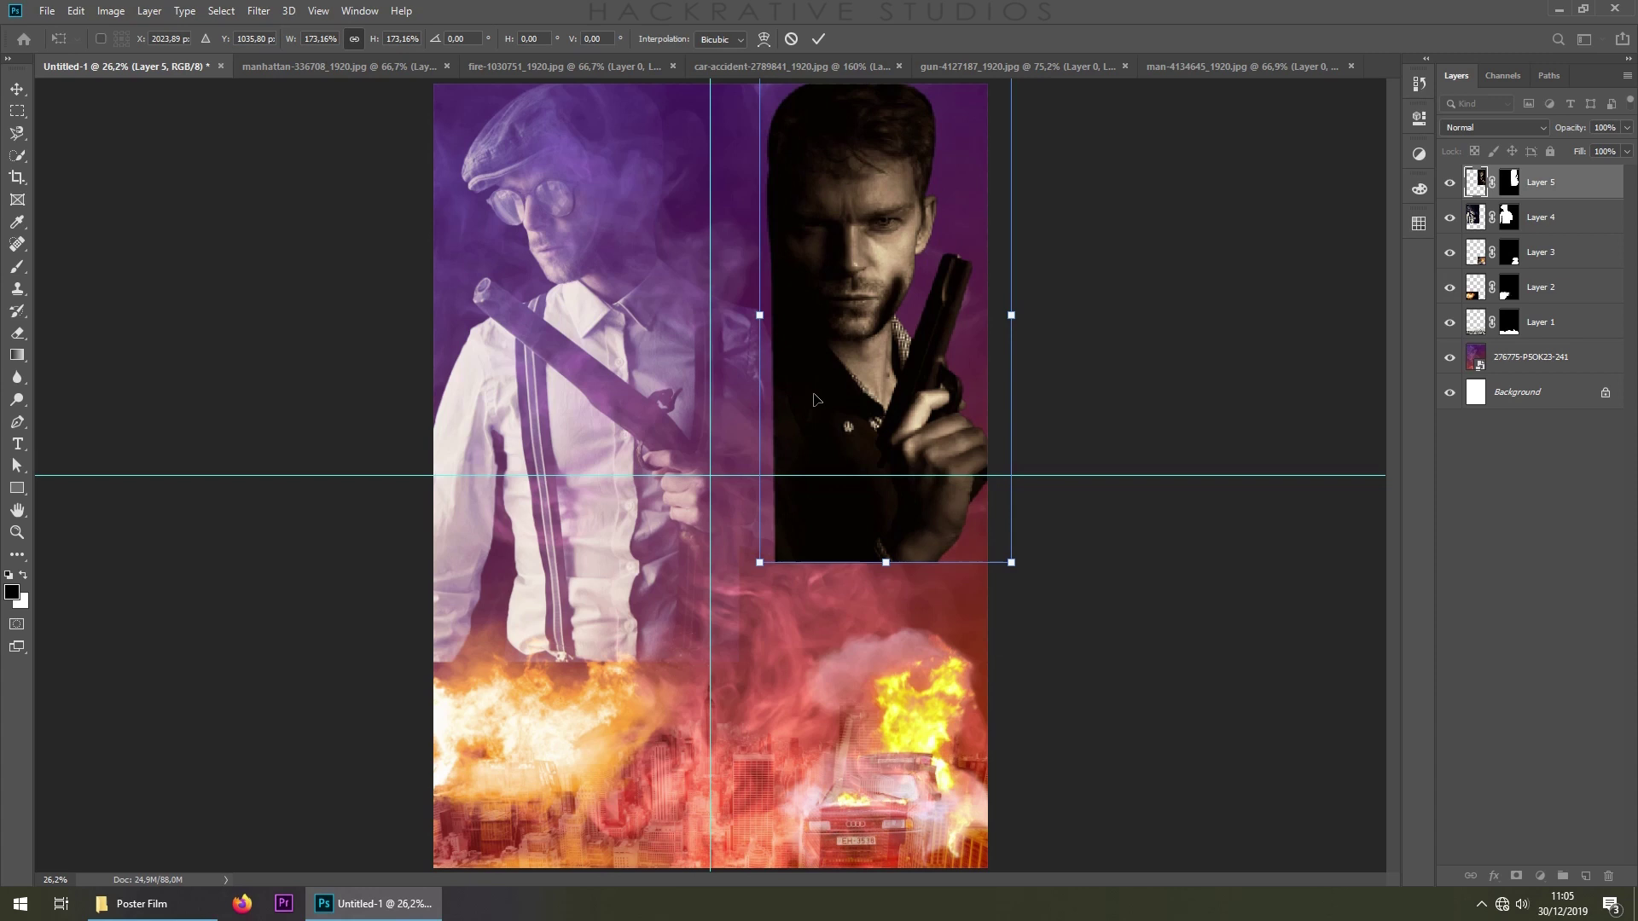
key("Return")
Set the man's layer to Screen blending and rotate the crop on the 7451 photo
left_click(1472, 128)
left_click(1473, 270)
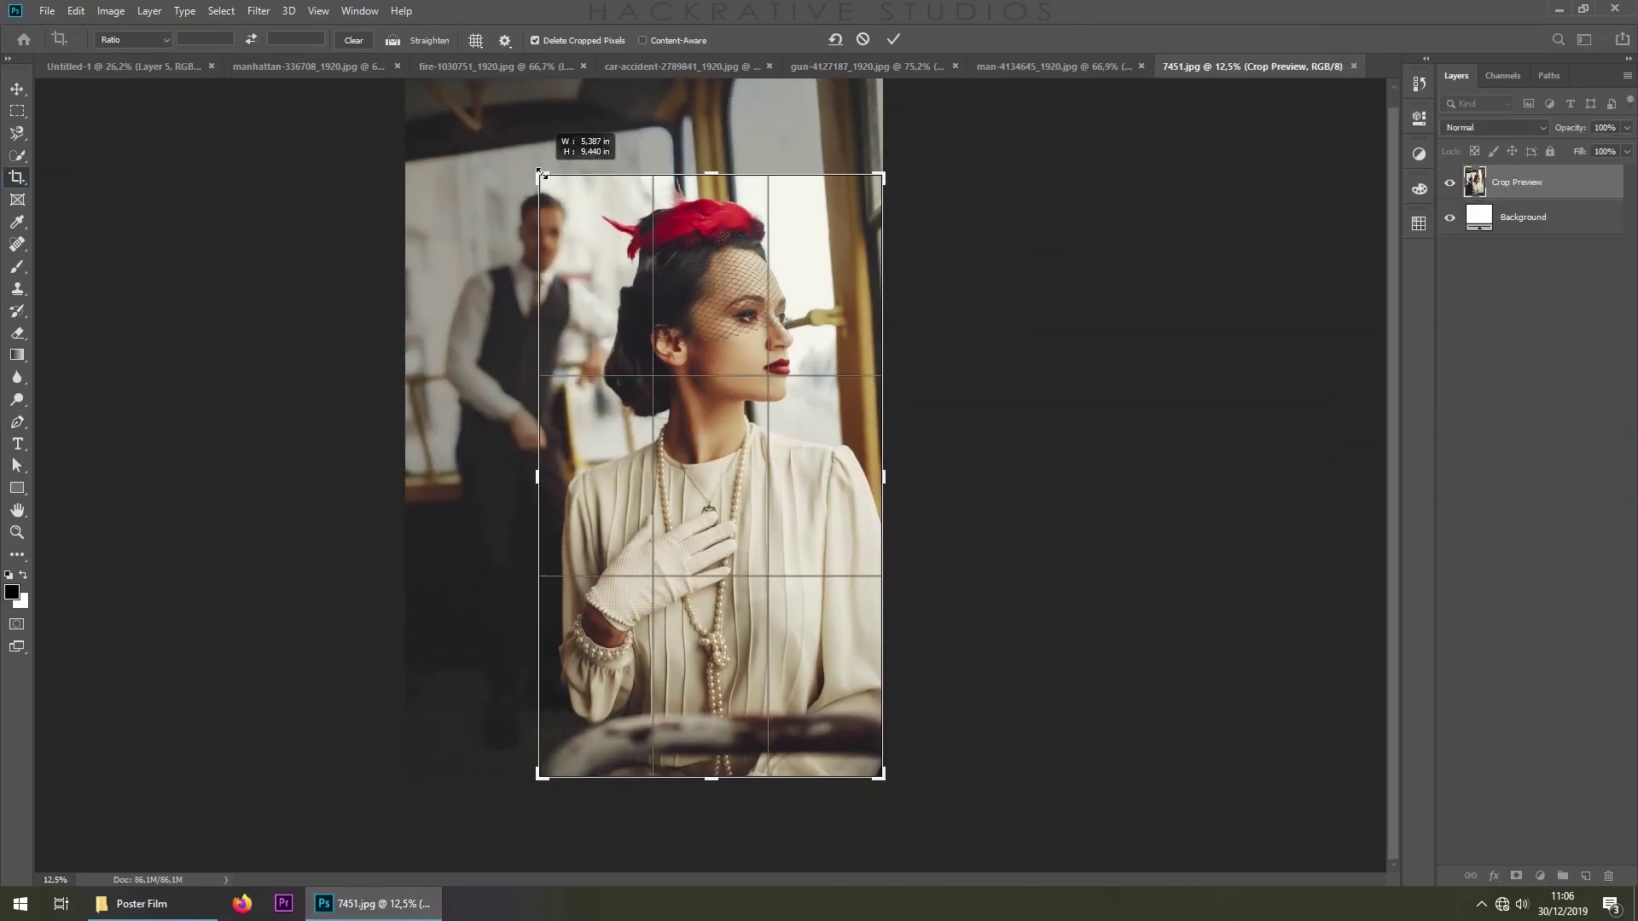
left_click_drag(945, 152, 976, 162)
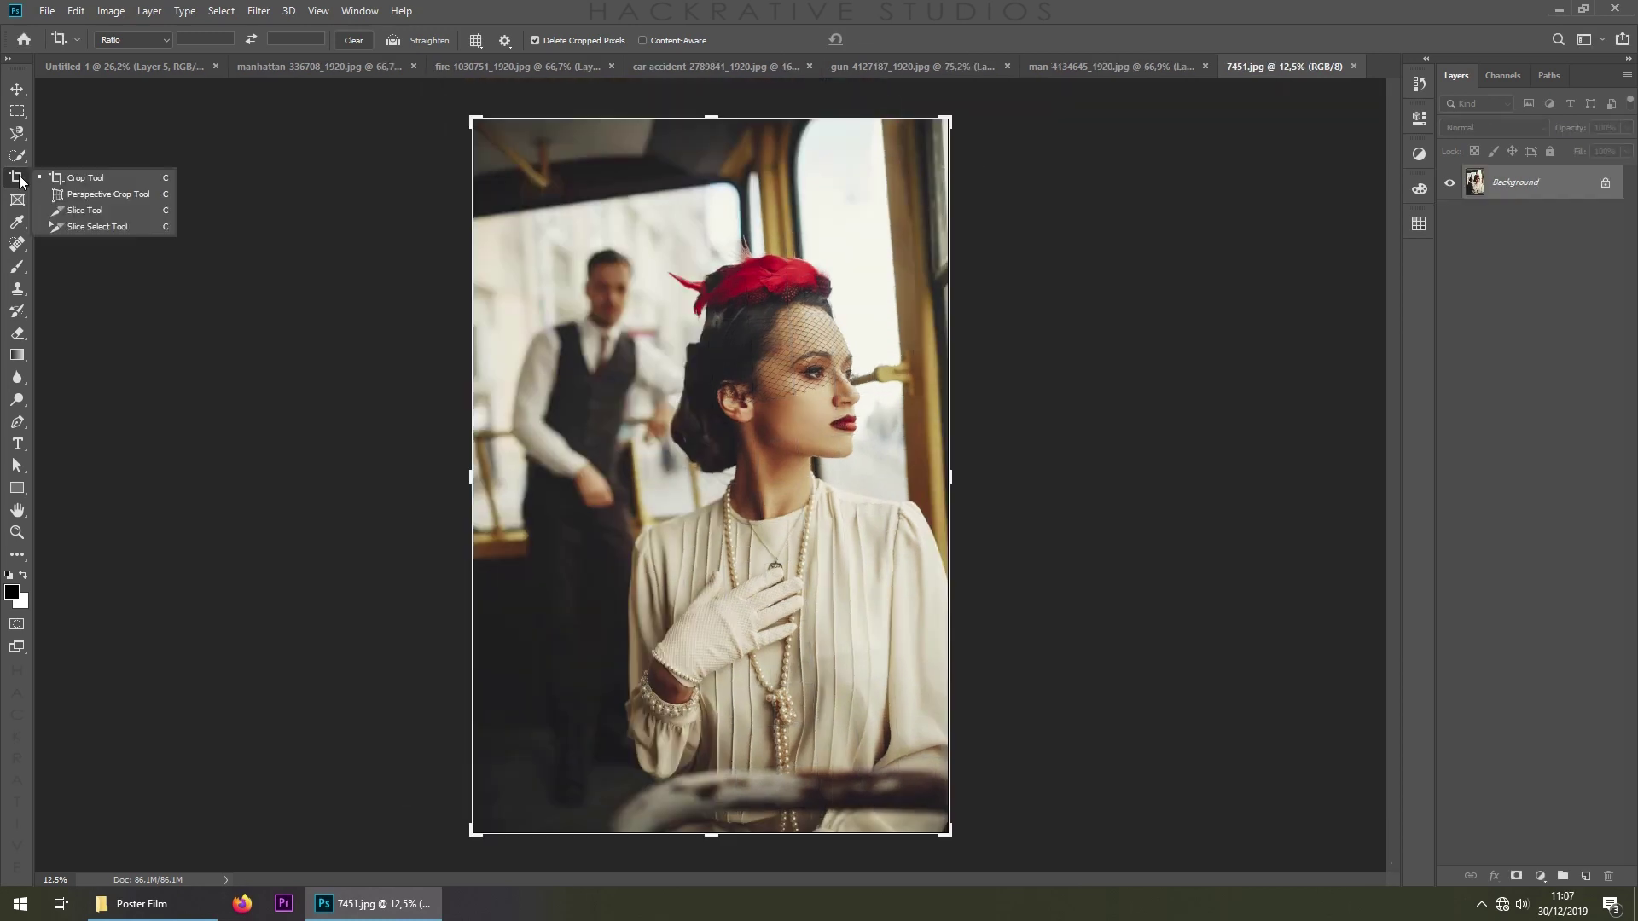
key("Return")
key("w")
key("bracketright")
key("bracketright")
key("bracketright")
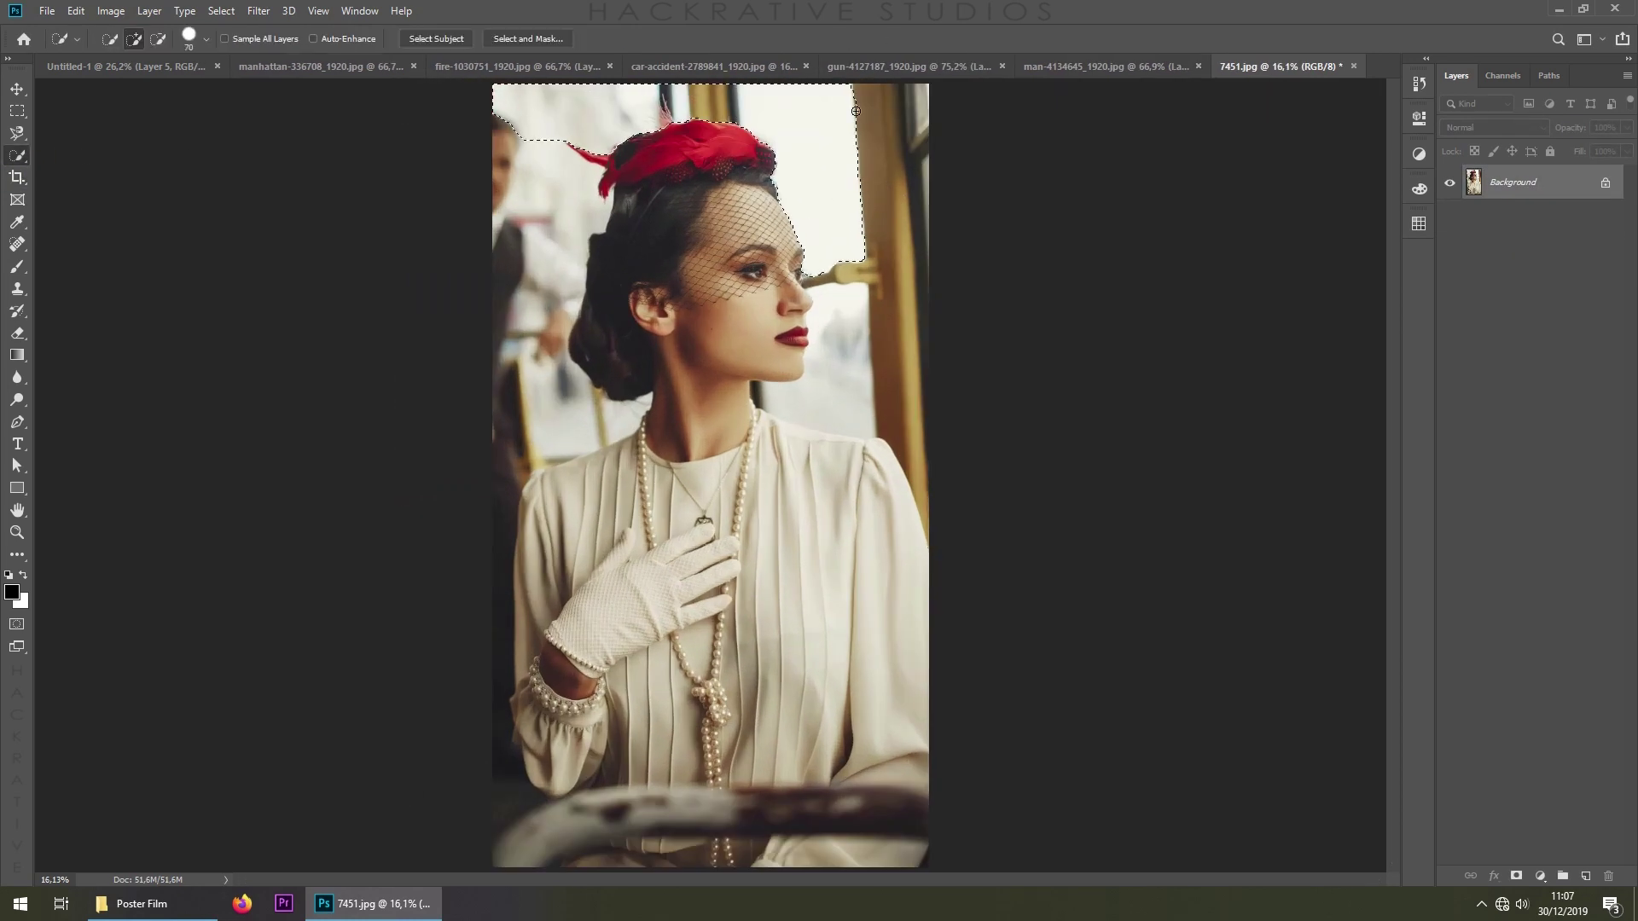
left_click_drag(526, 107, 1021, 192)
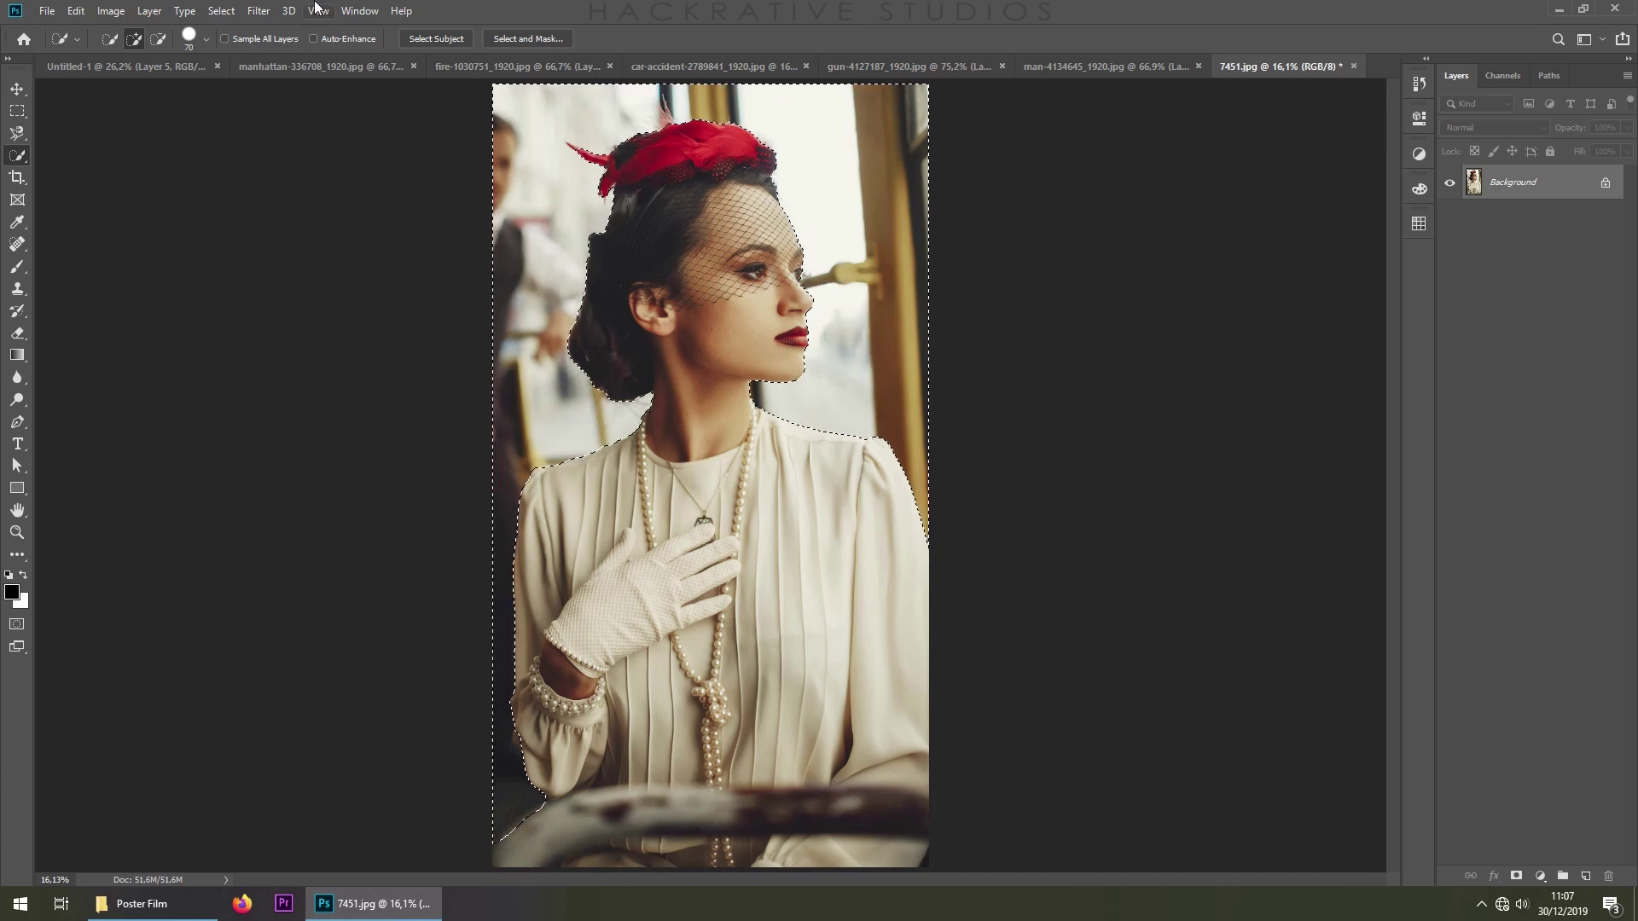
left_click(528, 38)
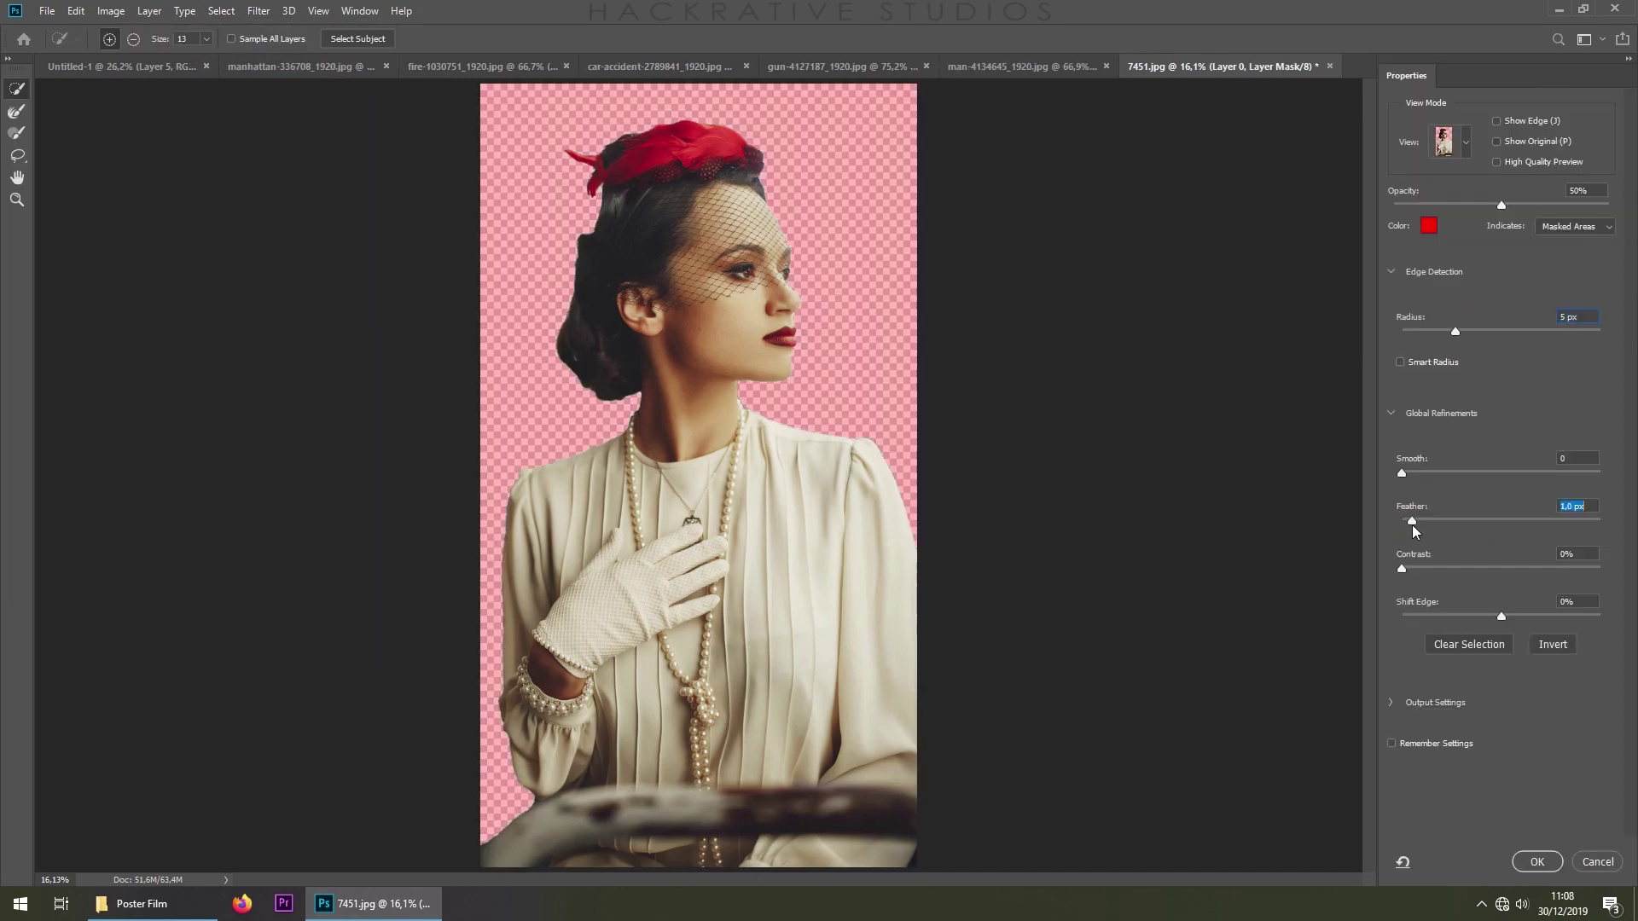
key("Return")
right_click(1557, 181)
left_click(1365, 253)
key("Return")
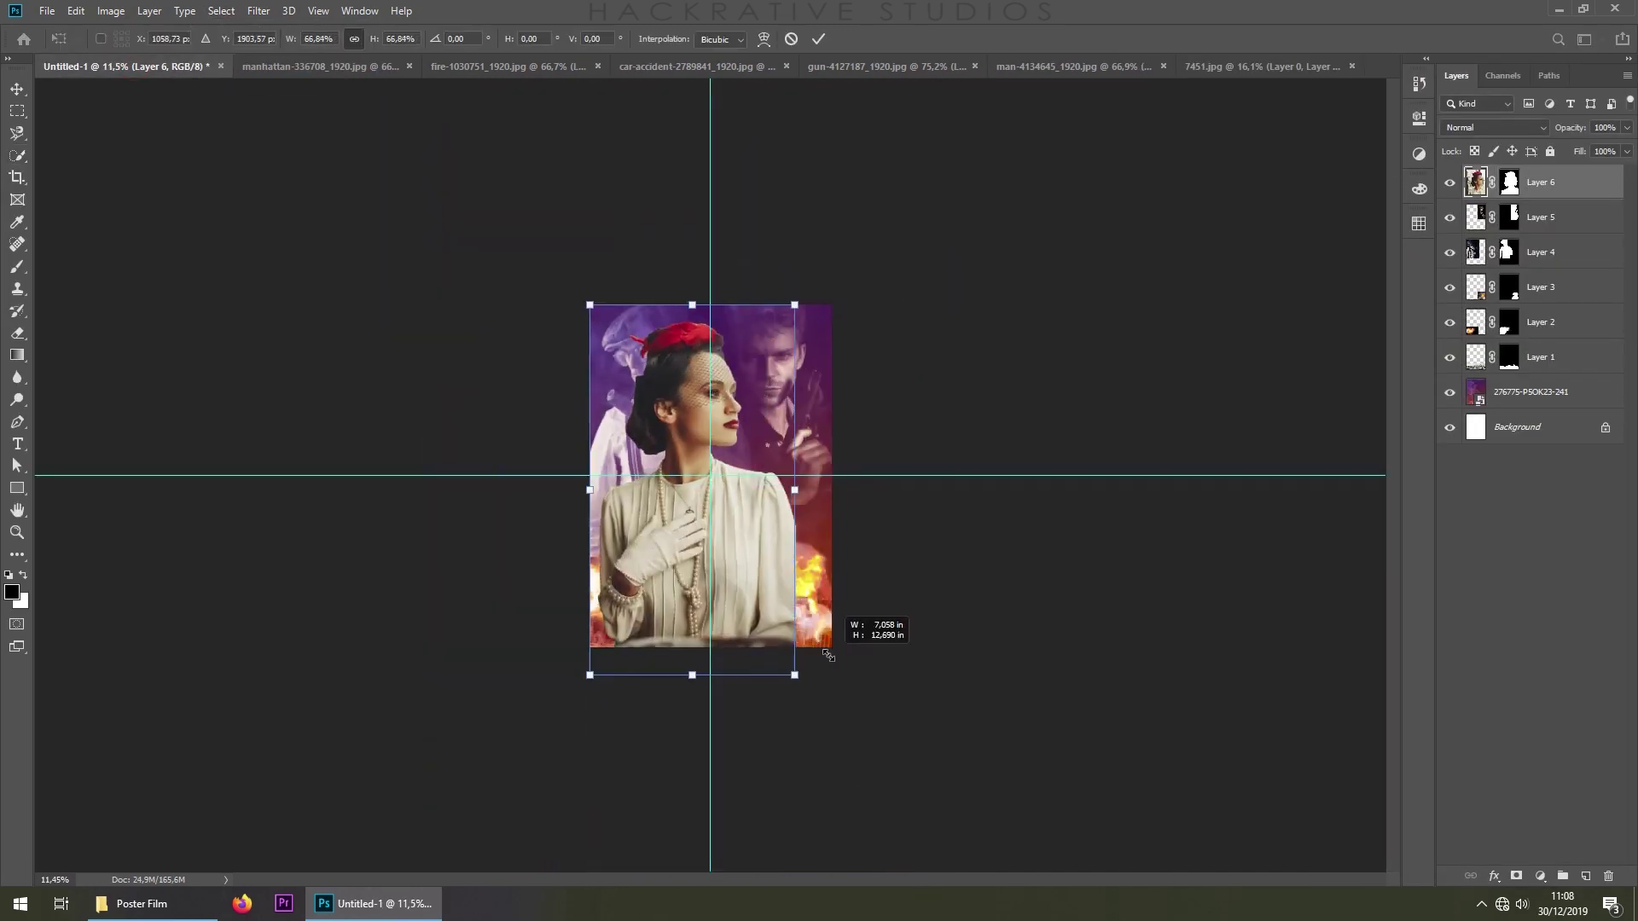
mouse_move(836, 390)
left_mouse_down()
mouse_move(903, 141)
mouse_move(932, 128)
left_mouse_up()
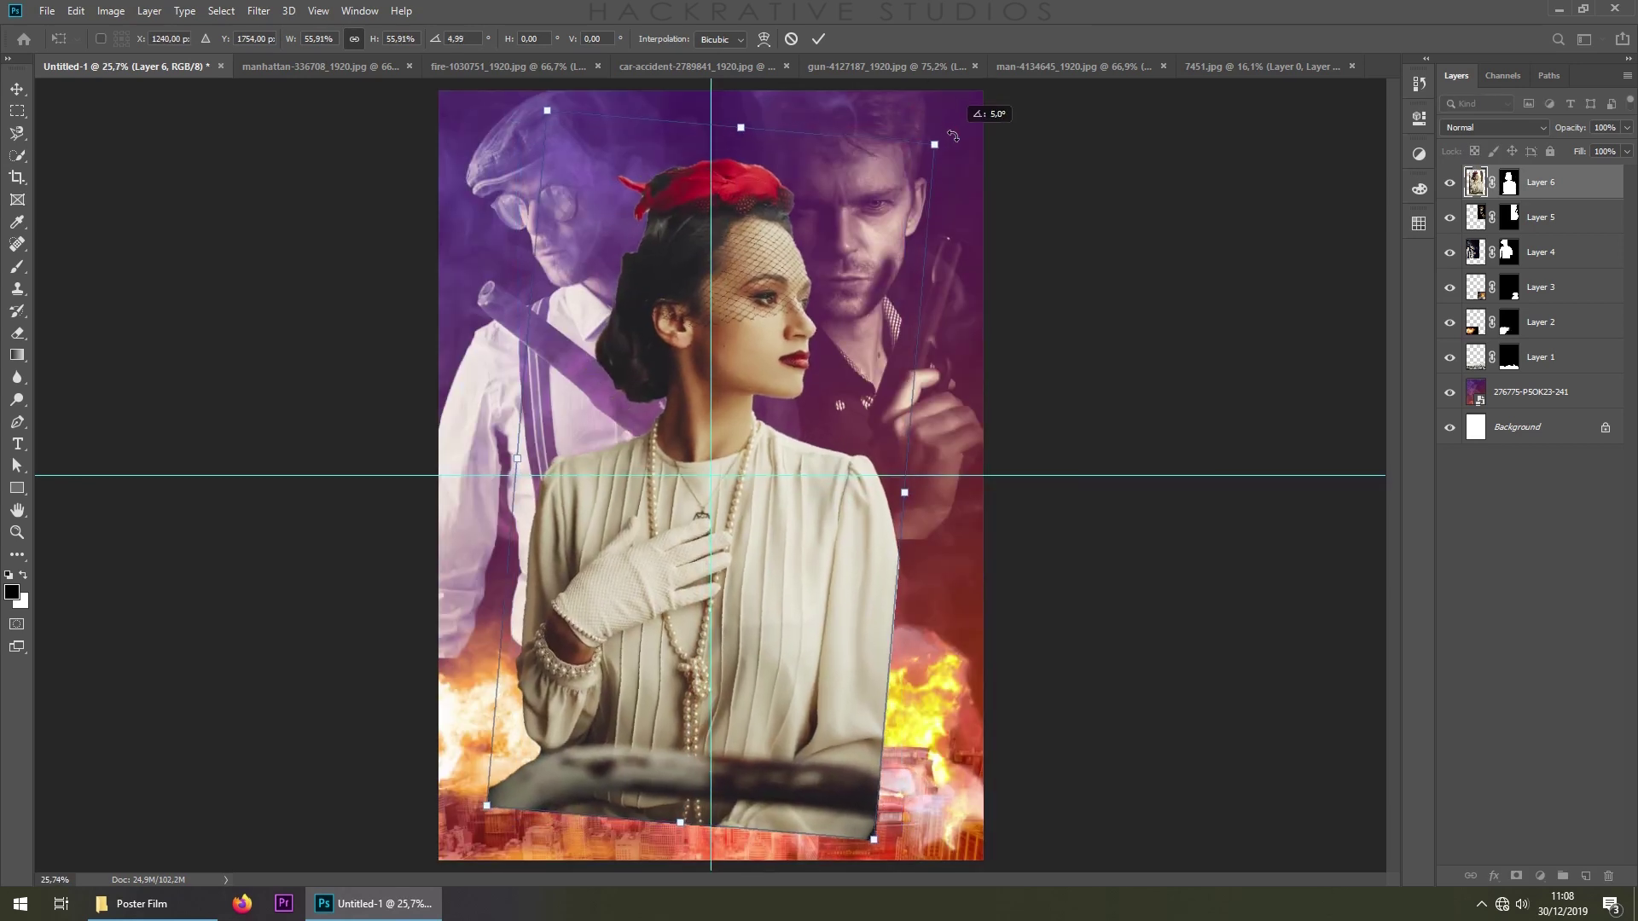
key("Return")
key("w")
left_click(1509, 183)
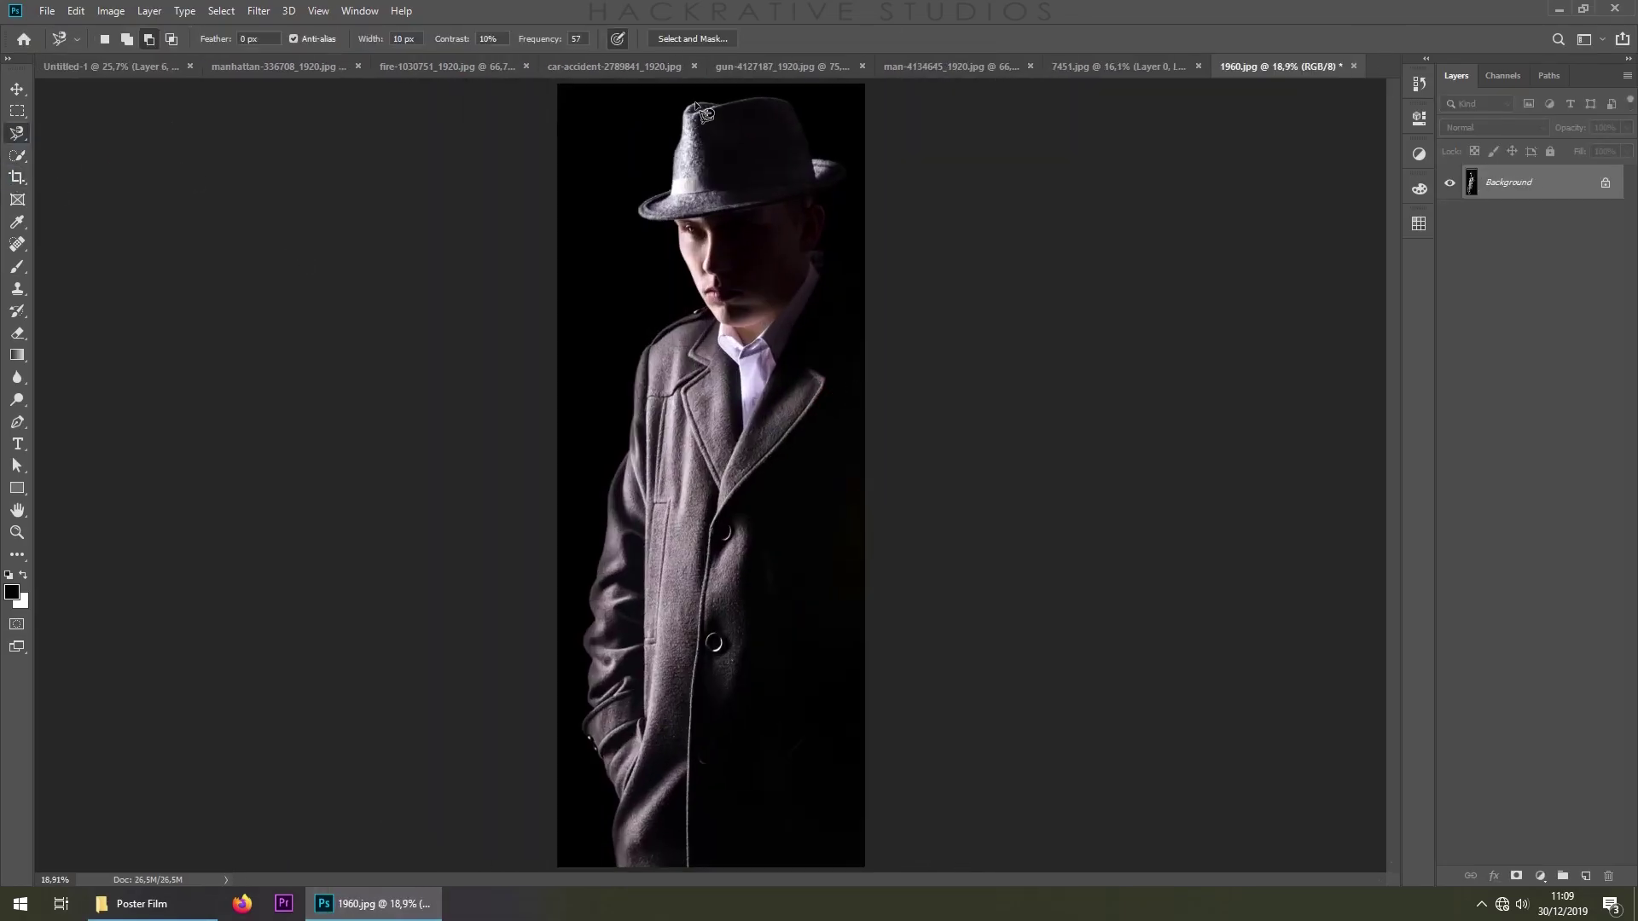
Trace the man in the hat with the Magnetic Lasso and mask him out
left_click(695, 104)
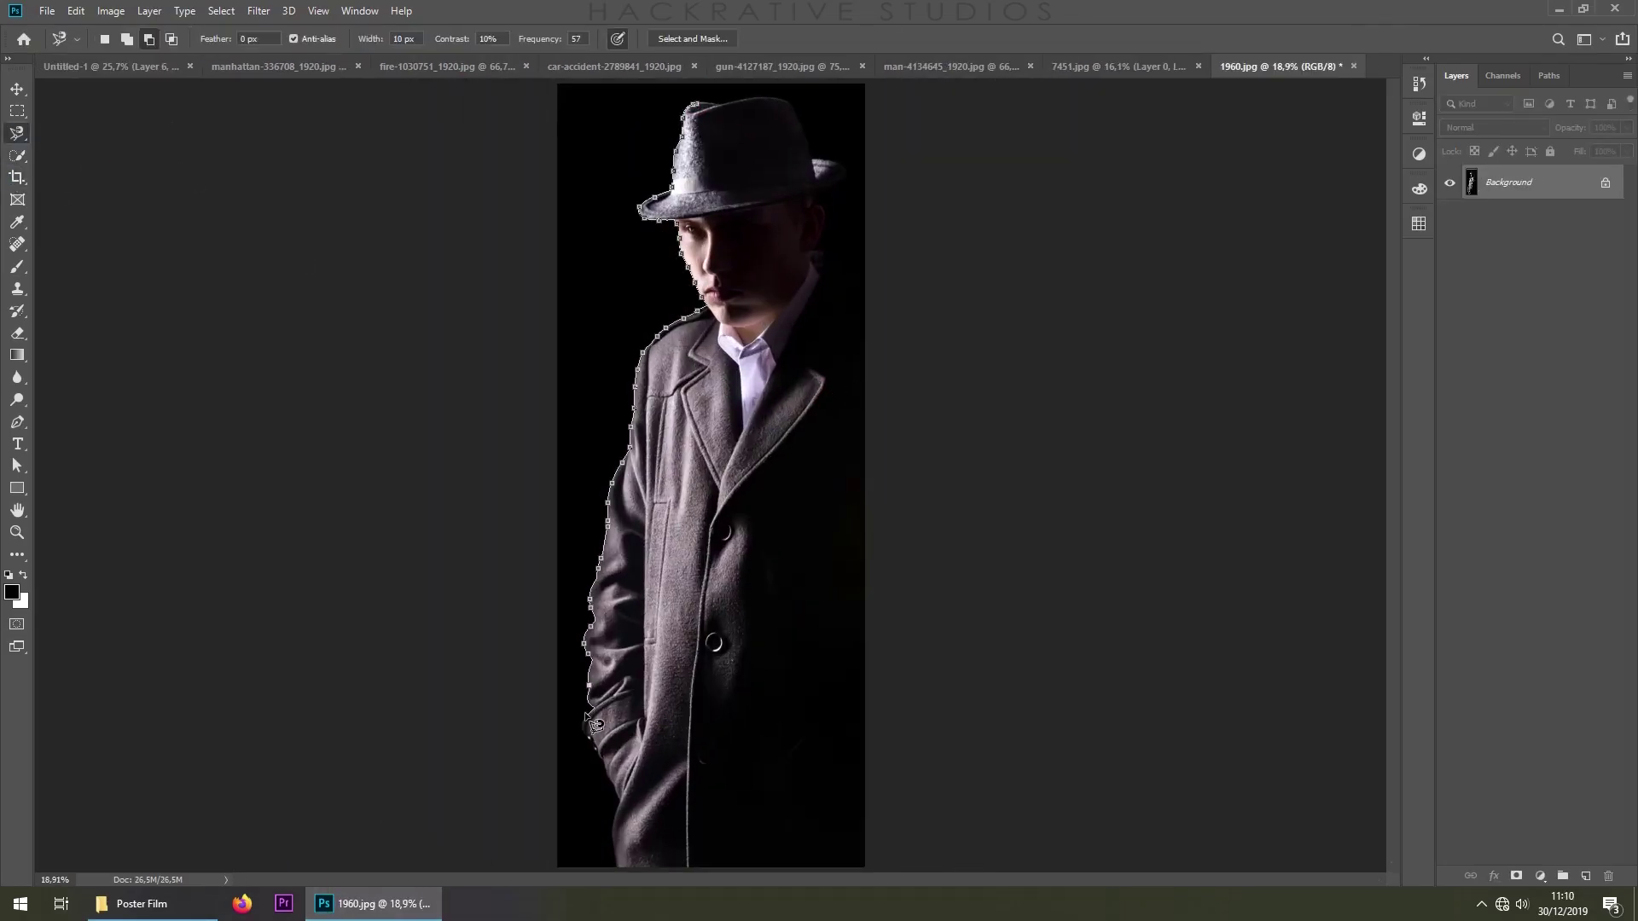
left_click(925, 871)
left_click(696, 105)
key("ctrl+alt+r")
Duplicate the man's layer into the poster and move him to the lower part
right_click(1551, 183)
left_click(1458, 256)
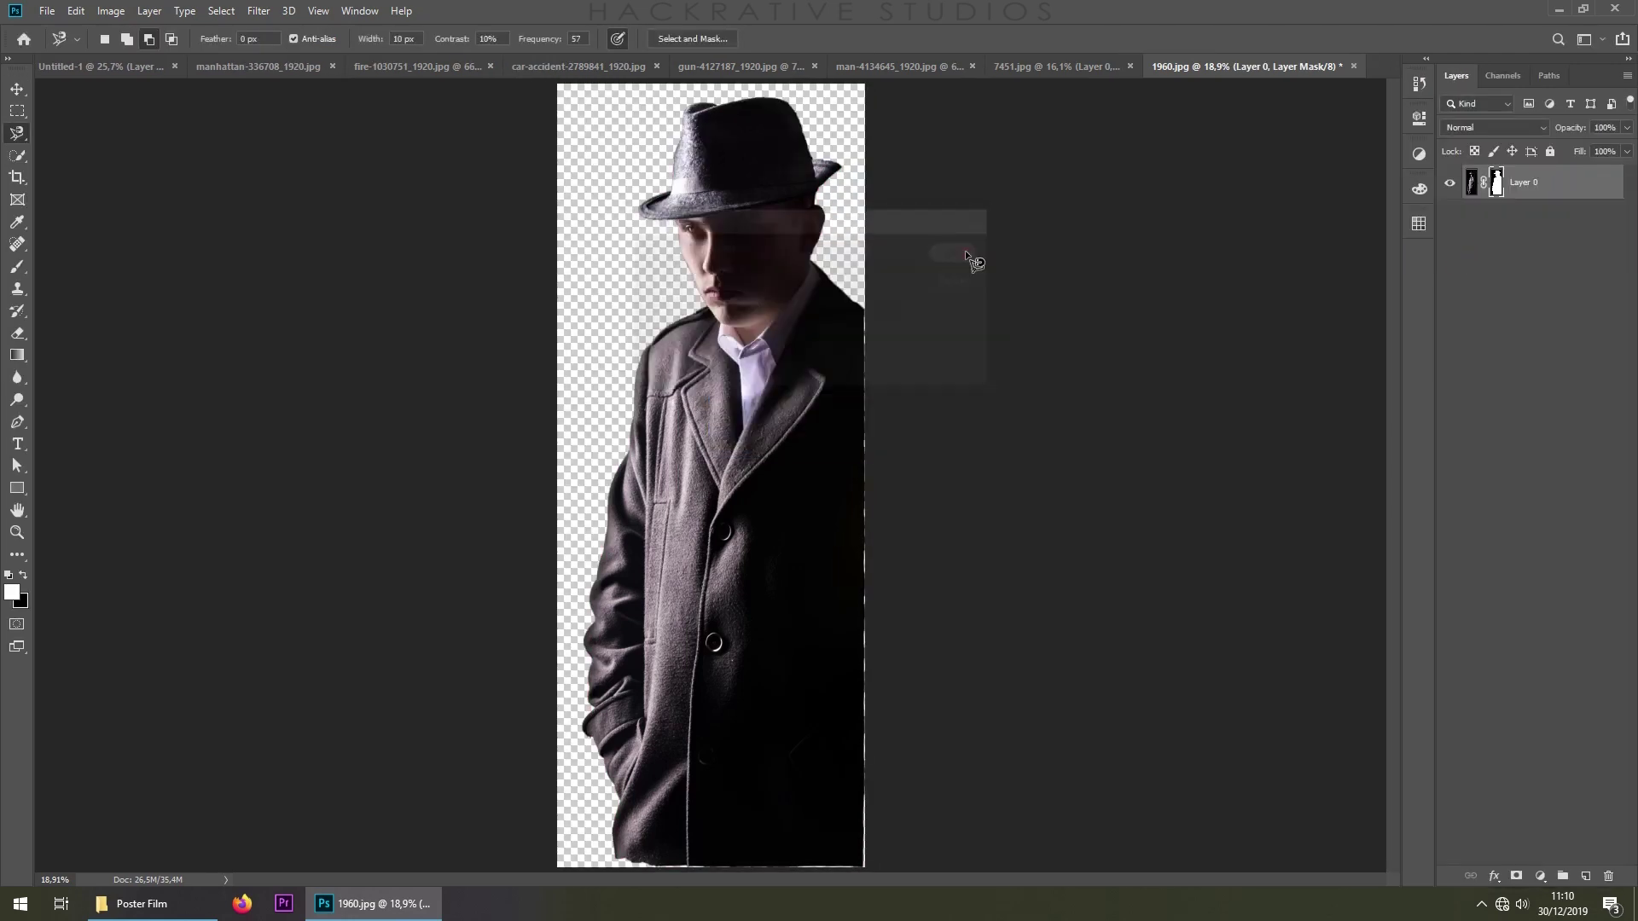
left_click(962, 249)
mouse_move(609, 456)
left_mouse_down()
mouse_move(735, 597)
mouse_move(719, 597)
left_mouse_up()
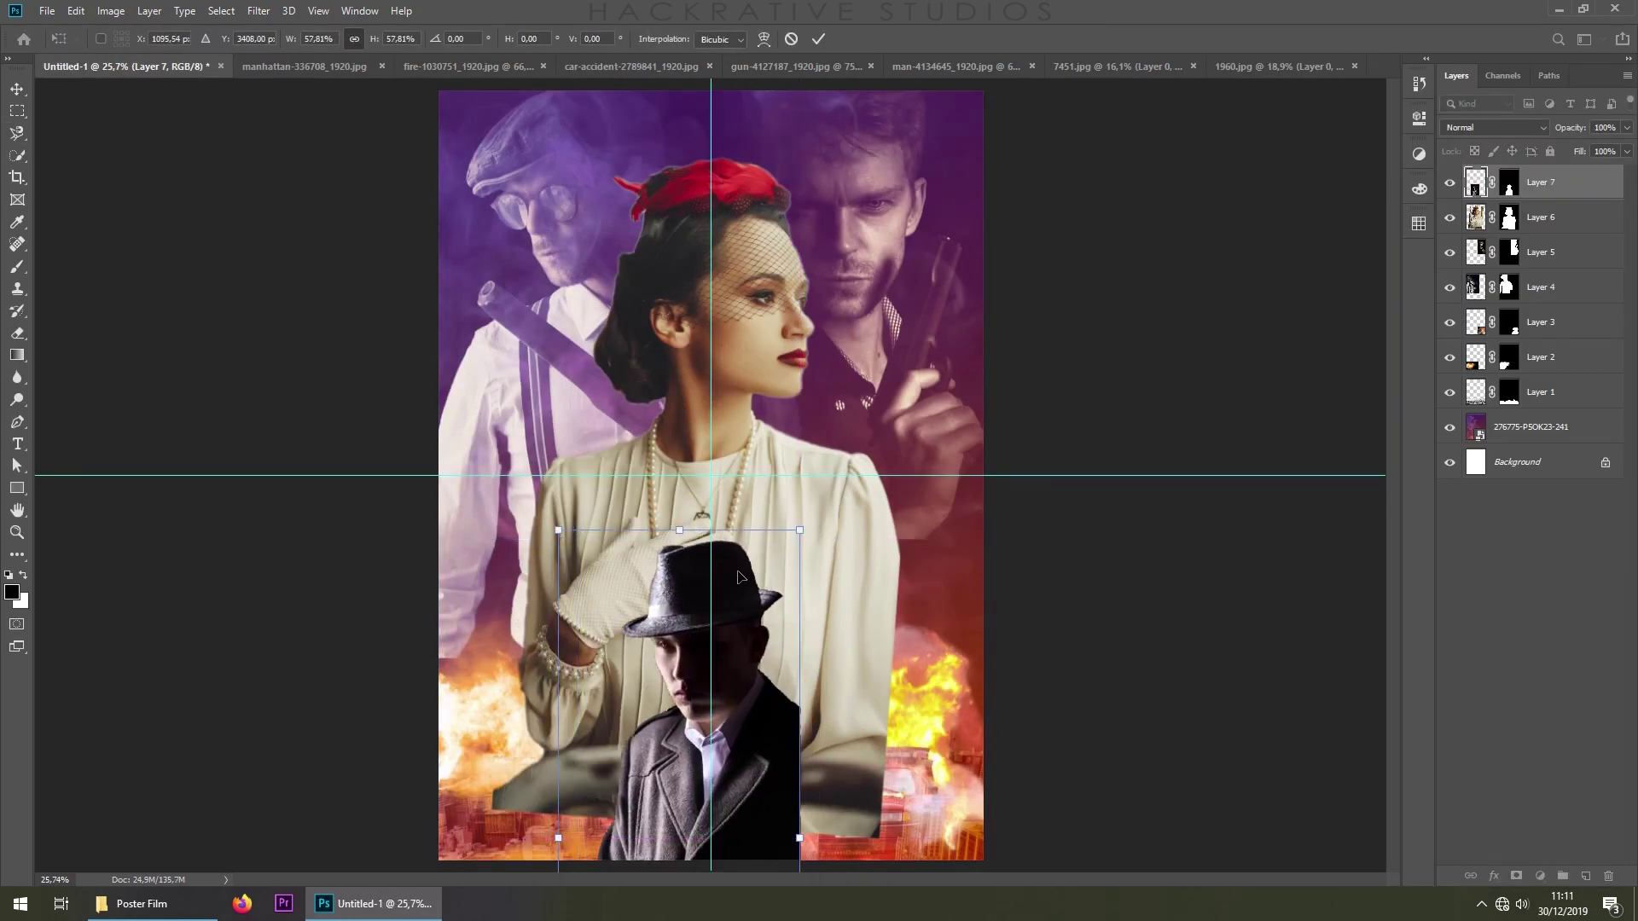
key("Return")
Set the hat man's layer to Screen blending
left_click(1493, 127)
left_click(1502, 268)
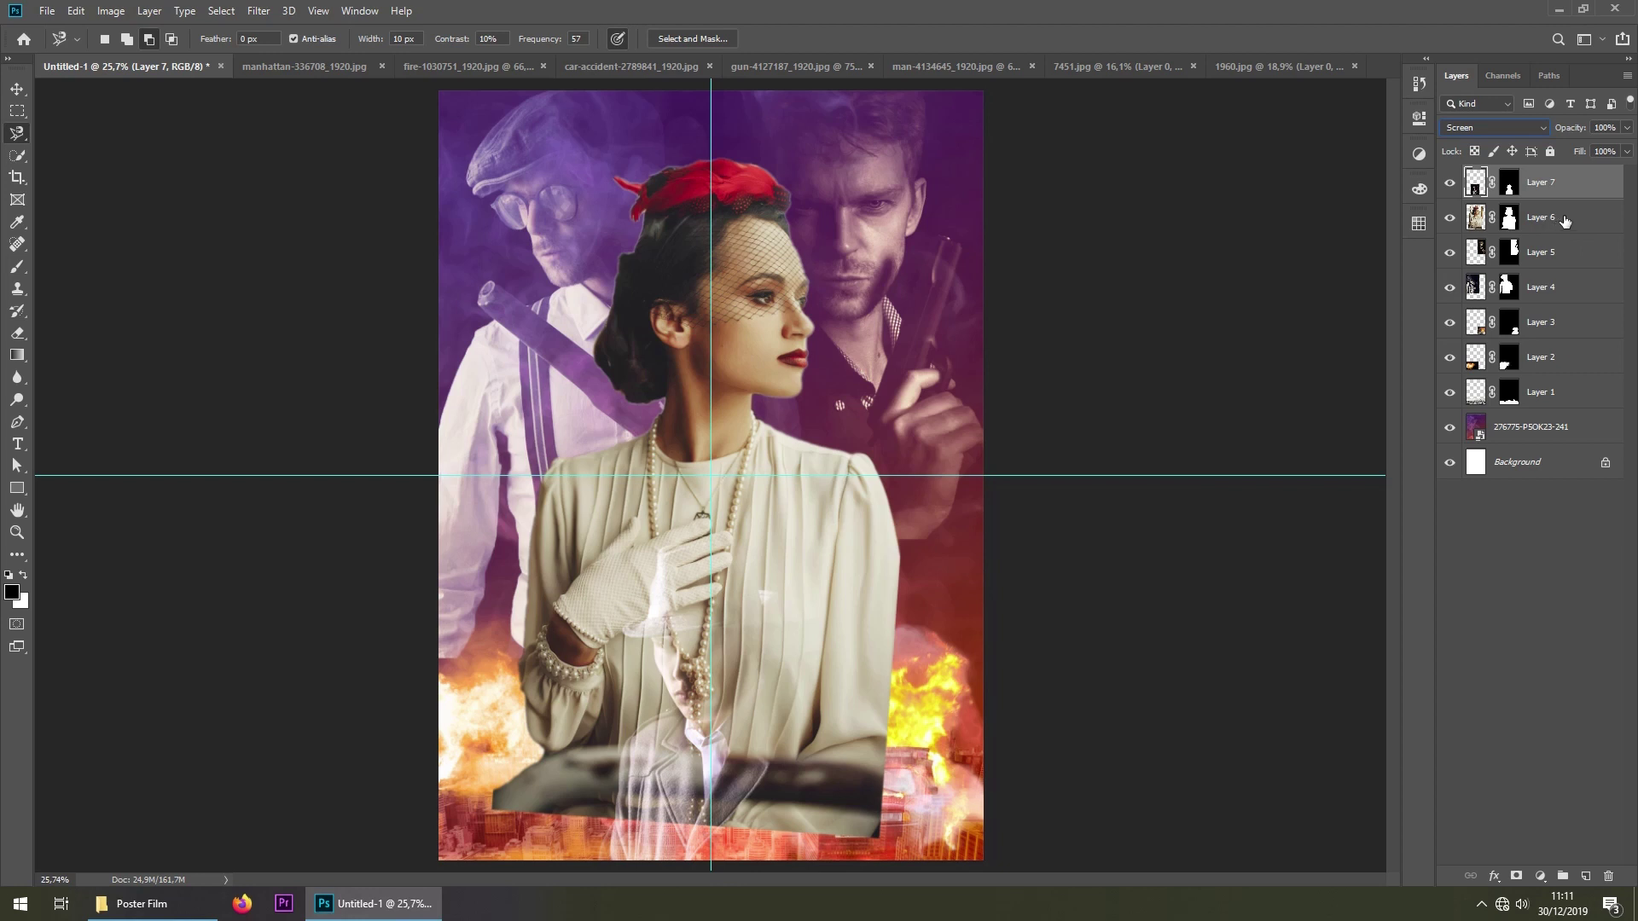
left_click(1565, 218)
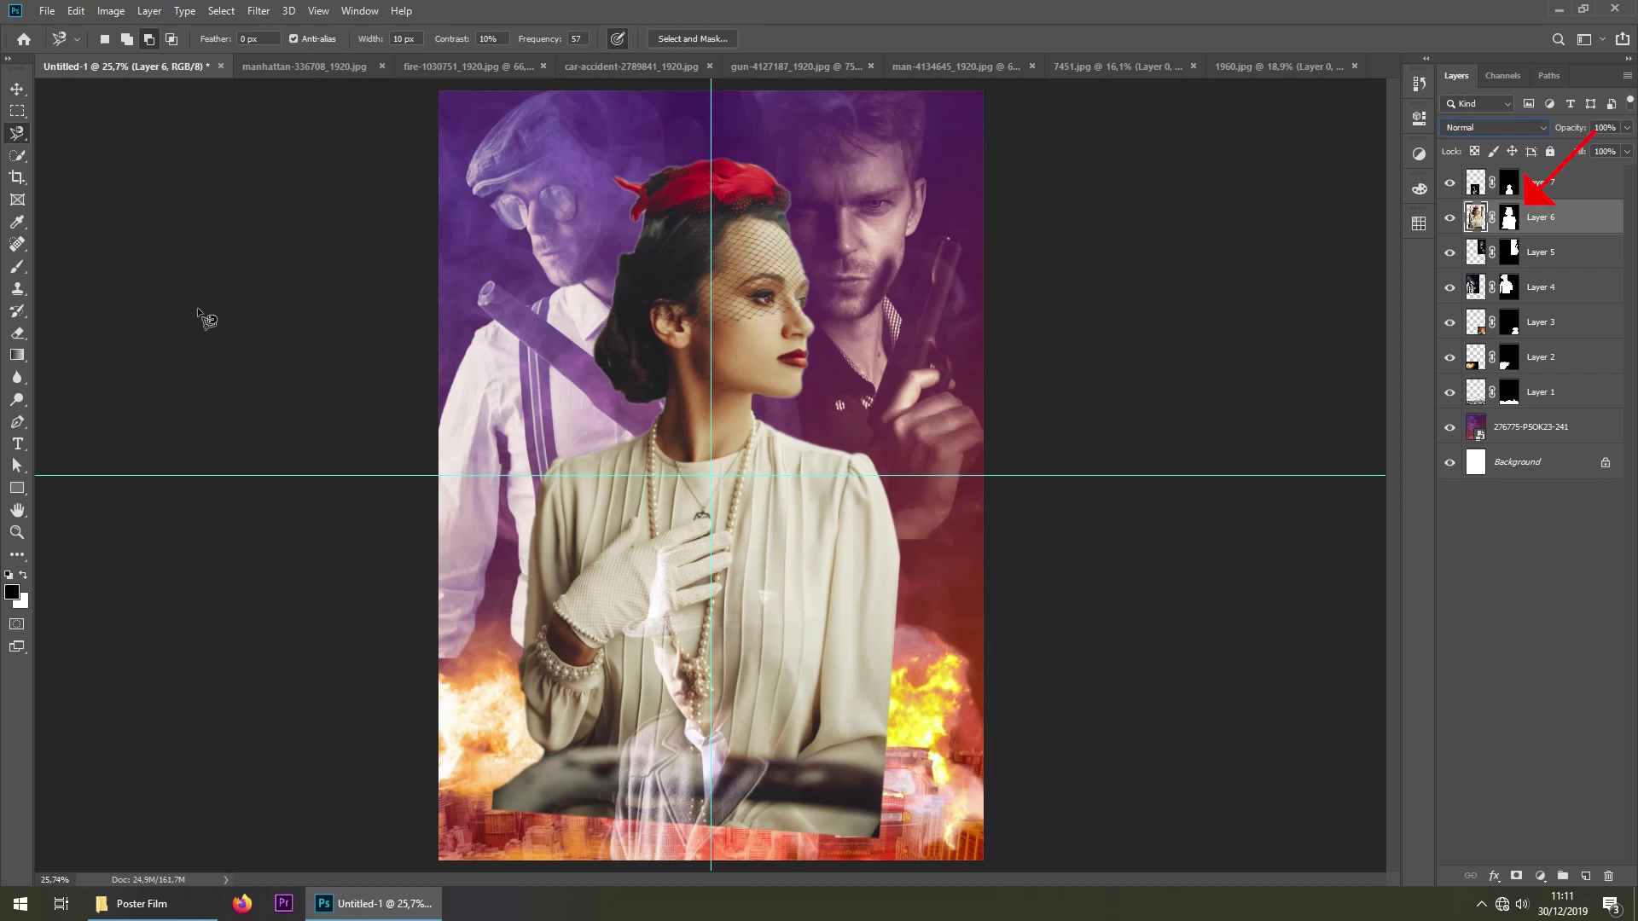
Set up the Gradient Tool with the black-to-white preset and Multiply mode
left_click(17, 357)
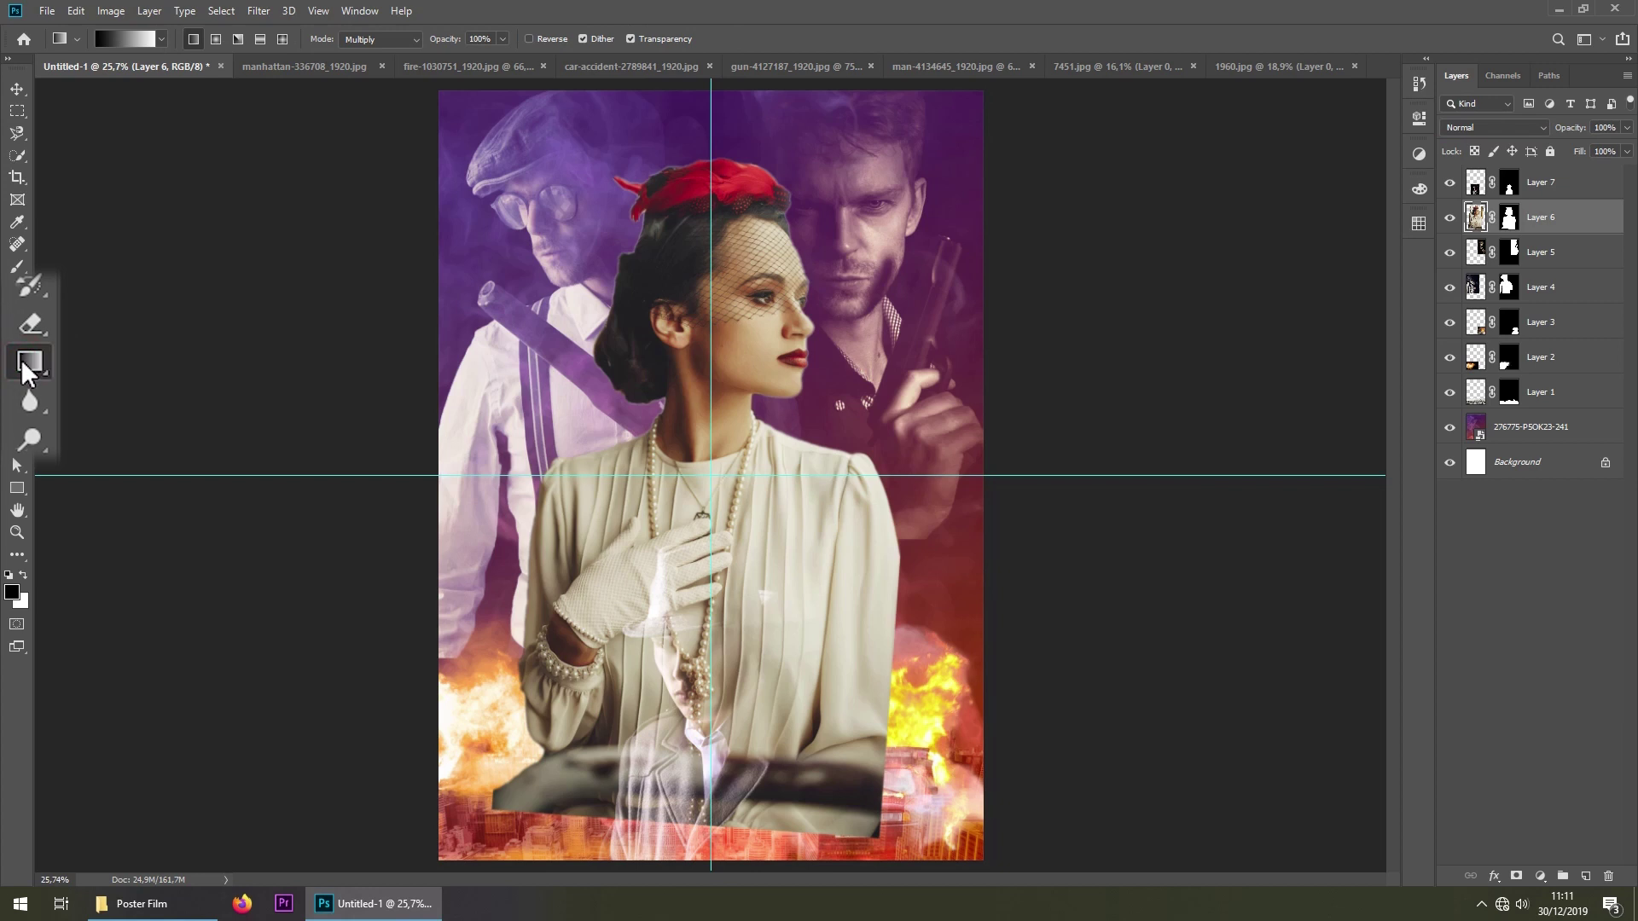
right_click(38, 370)
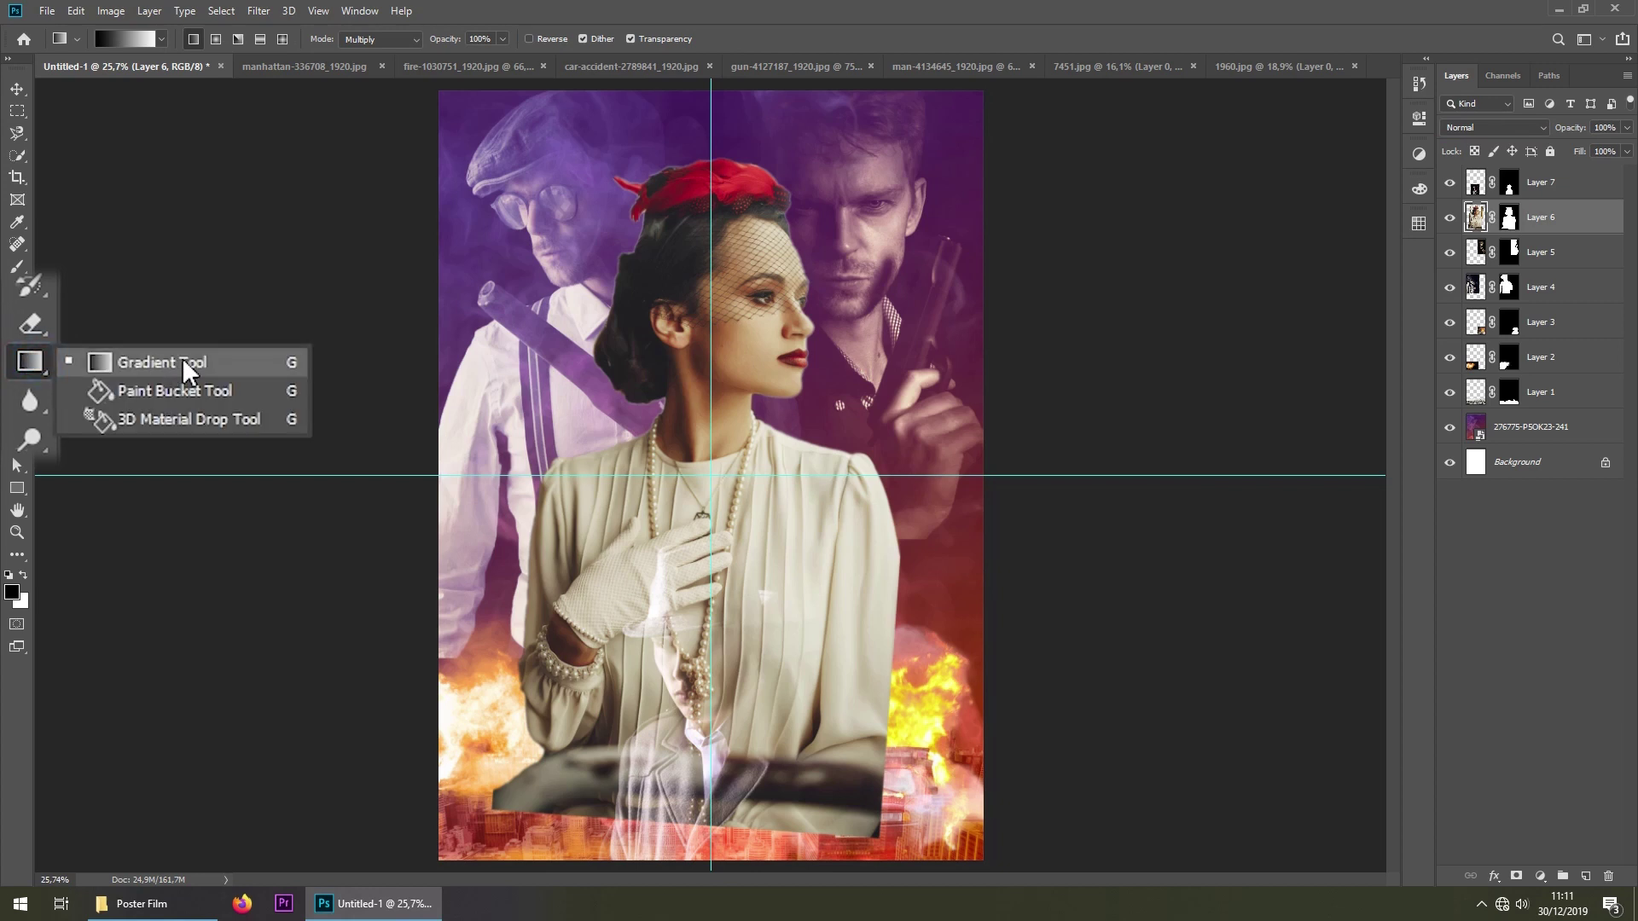
left_click(182, 356)
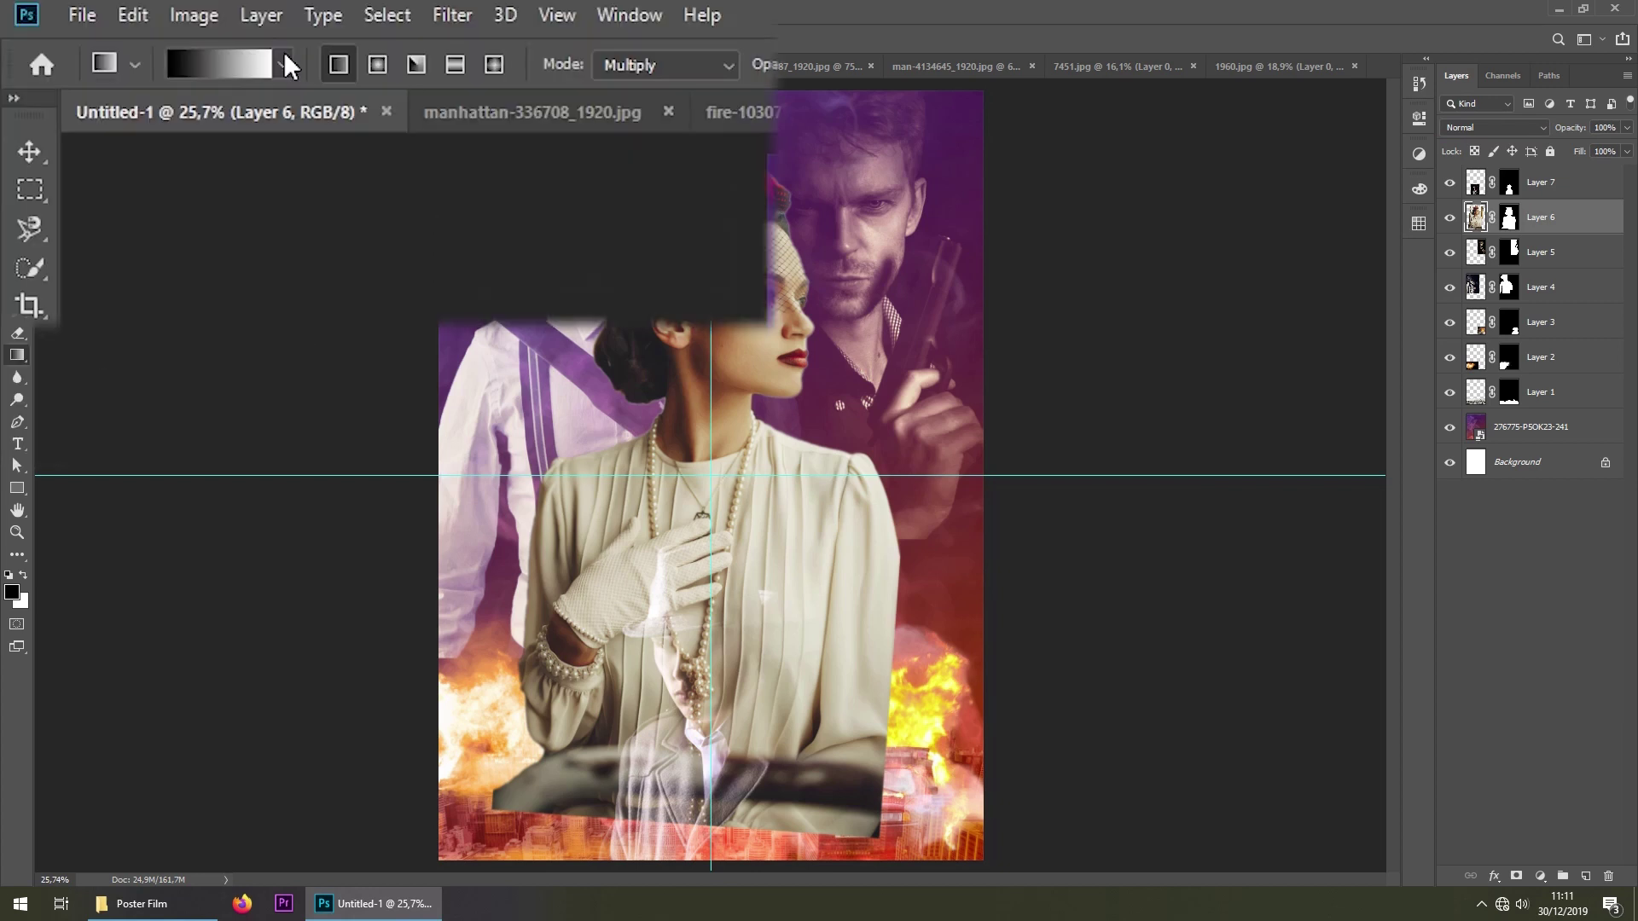
left_click(284, 65)
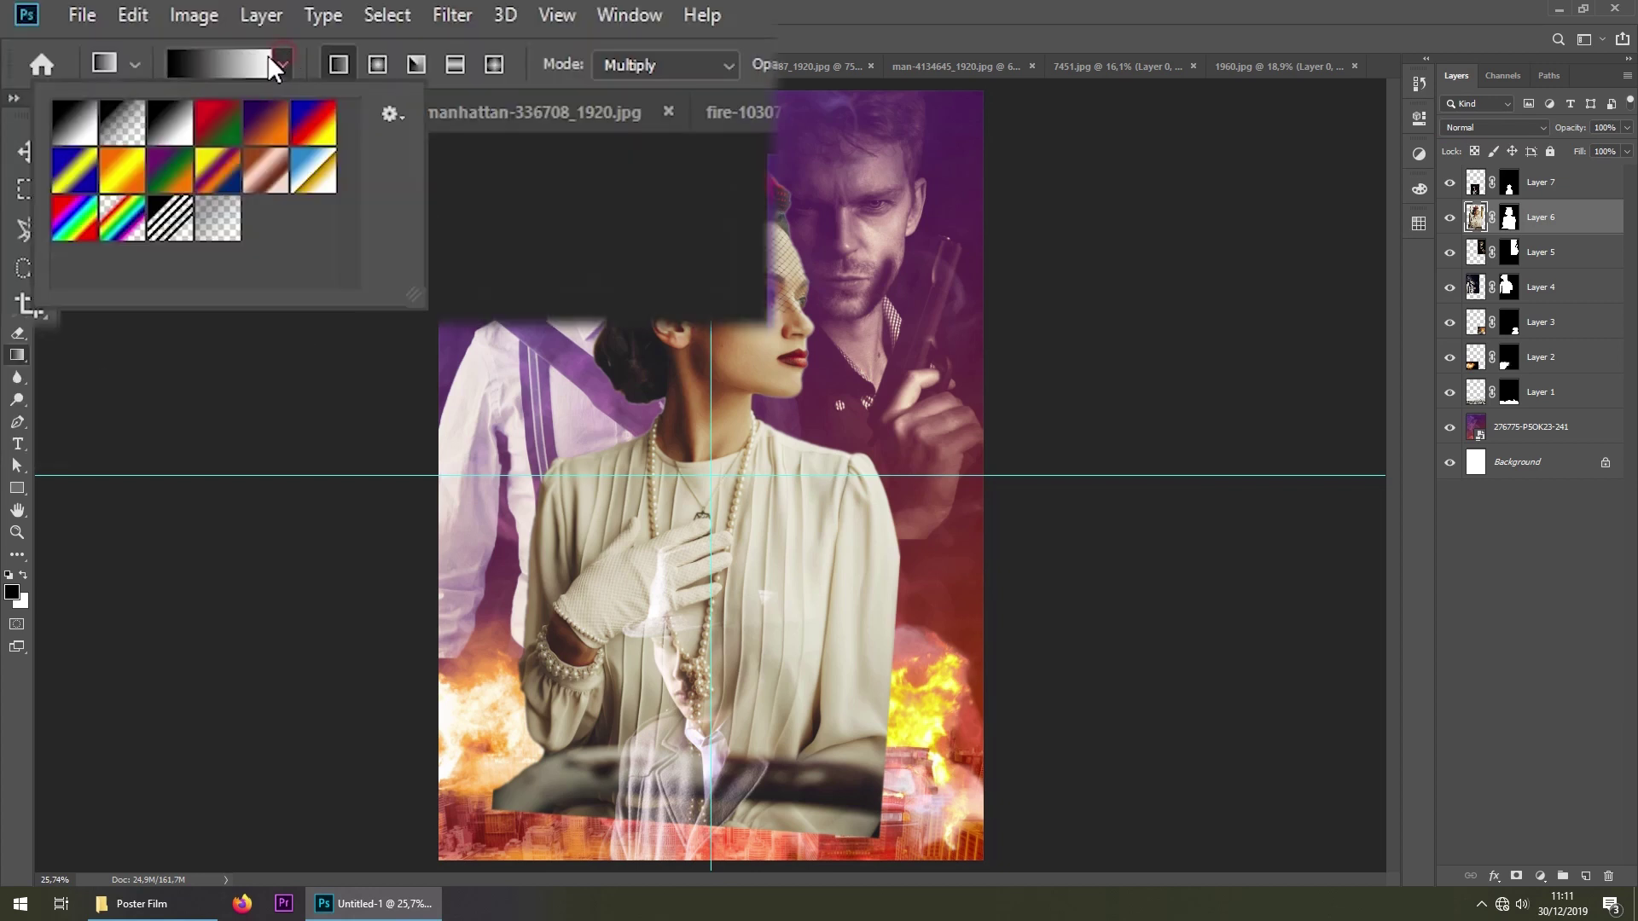
left_click(72, 128)
left_click(648, 107)
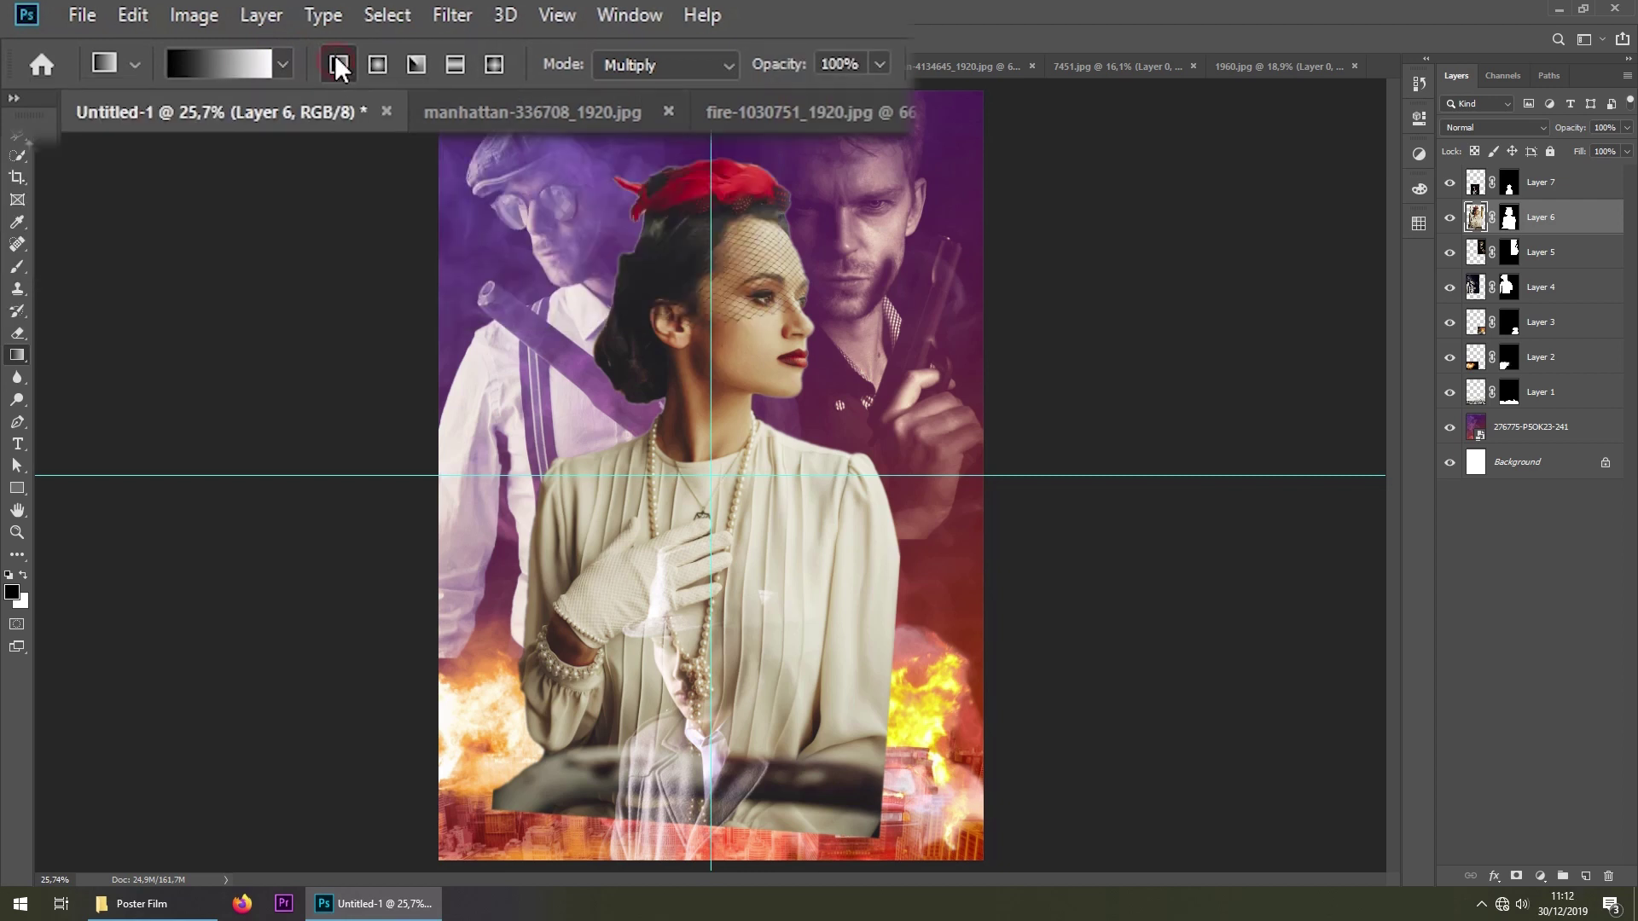
left_click(730, 53)
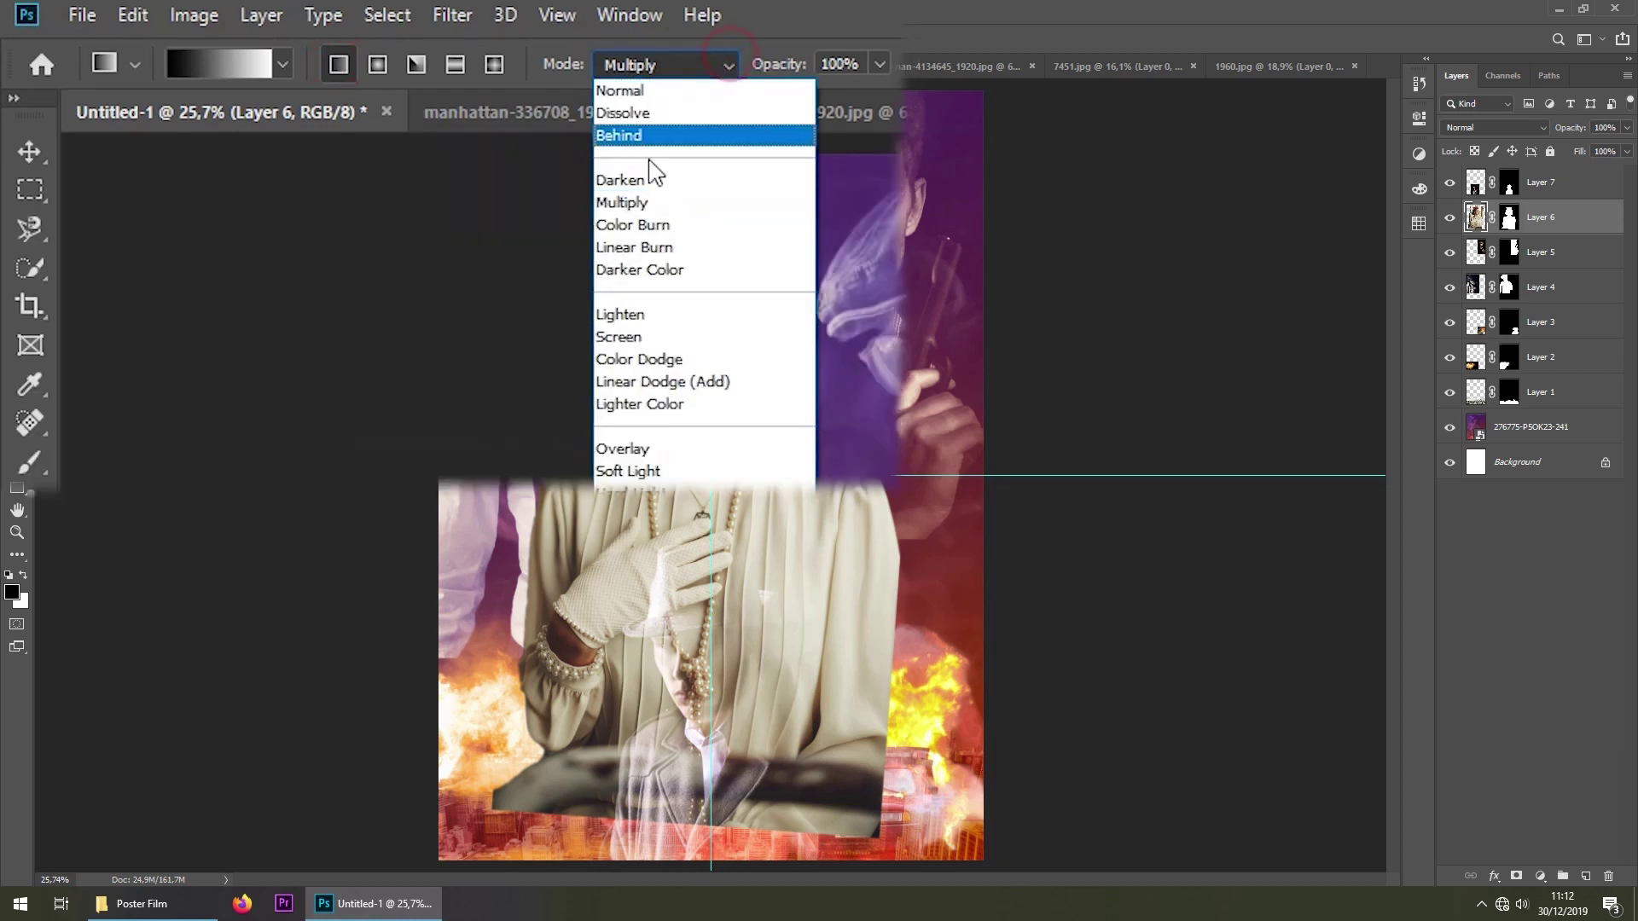
left_click(635, 198)
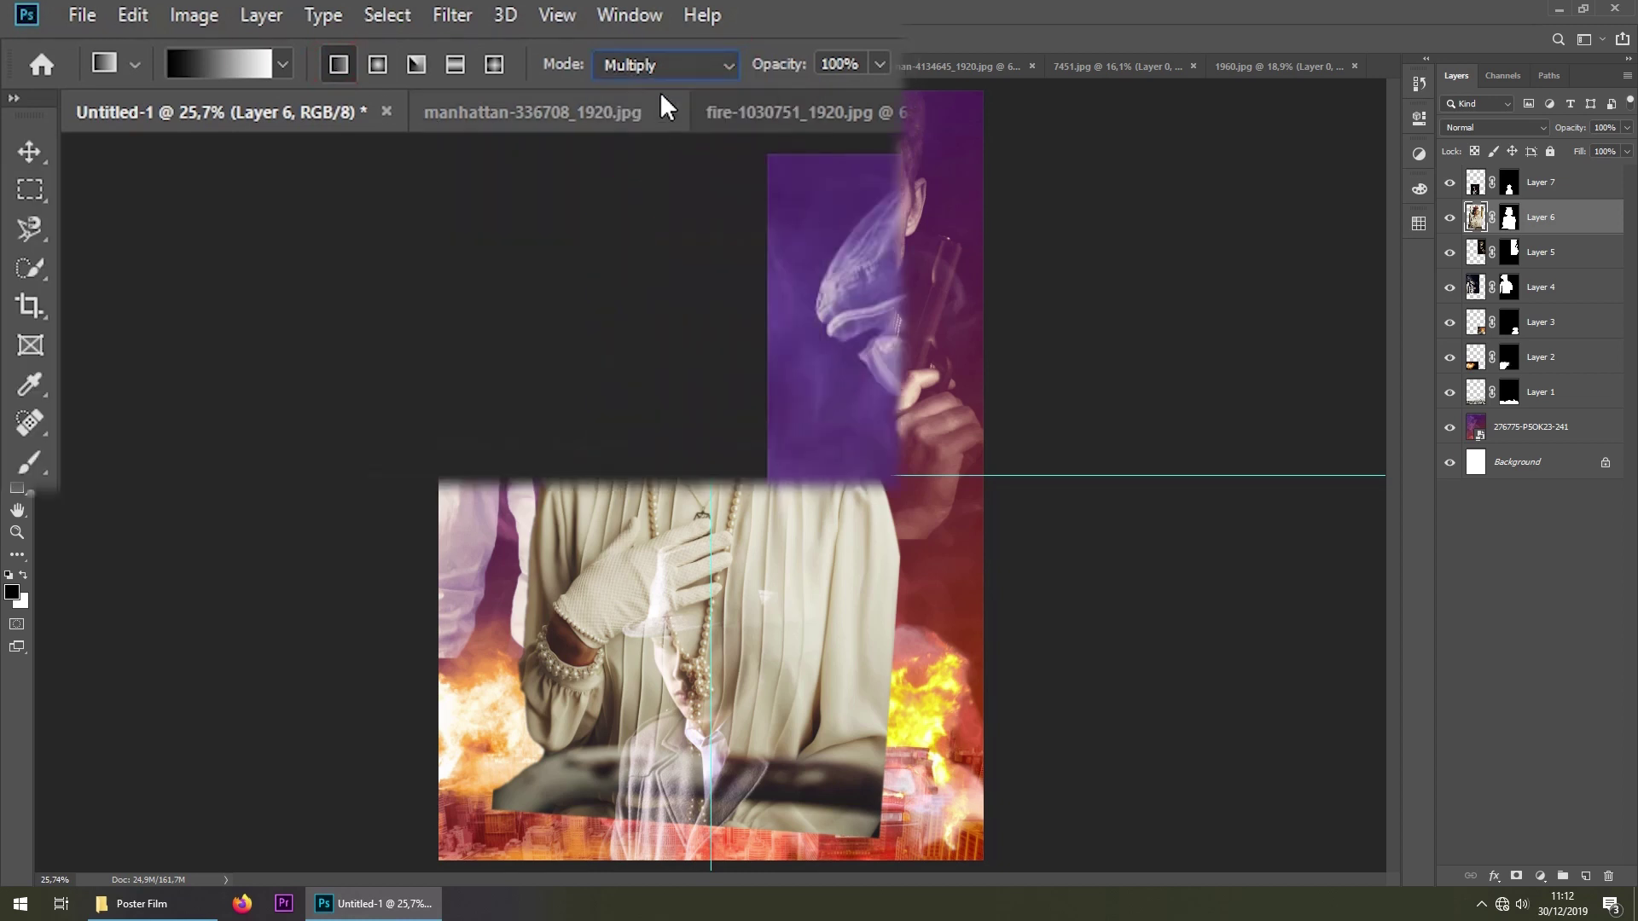
Fade the woman's lower body into the fire with a gradient on Layer 6's mask
left_click_drag(704, 523, 703, 523)
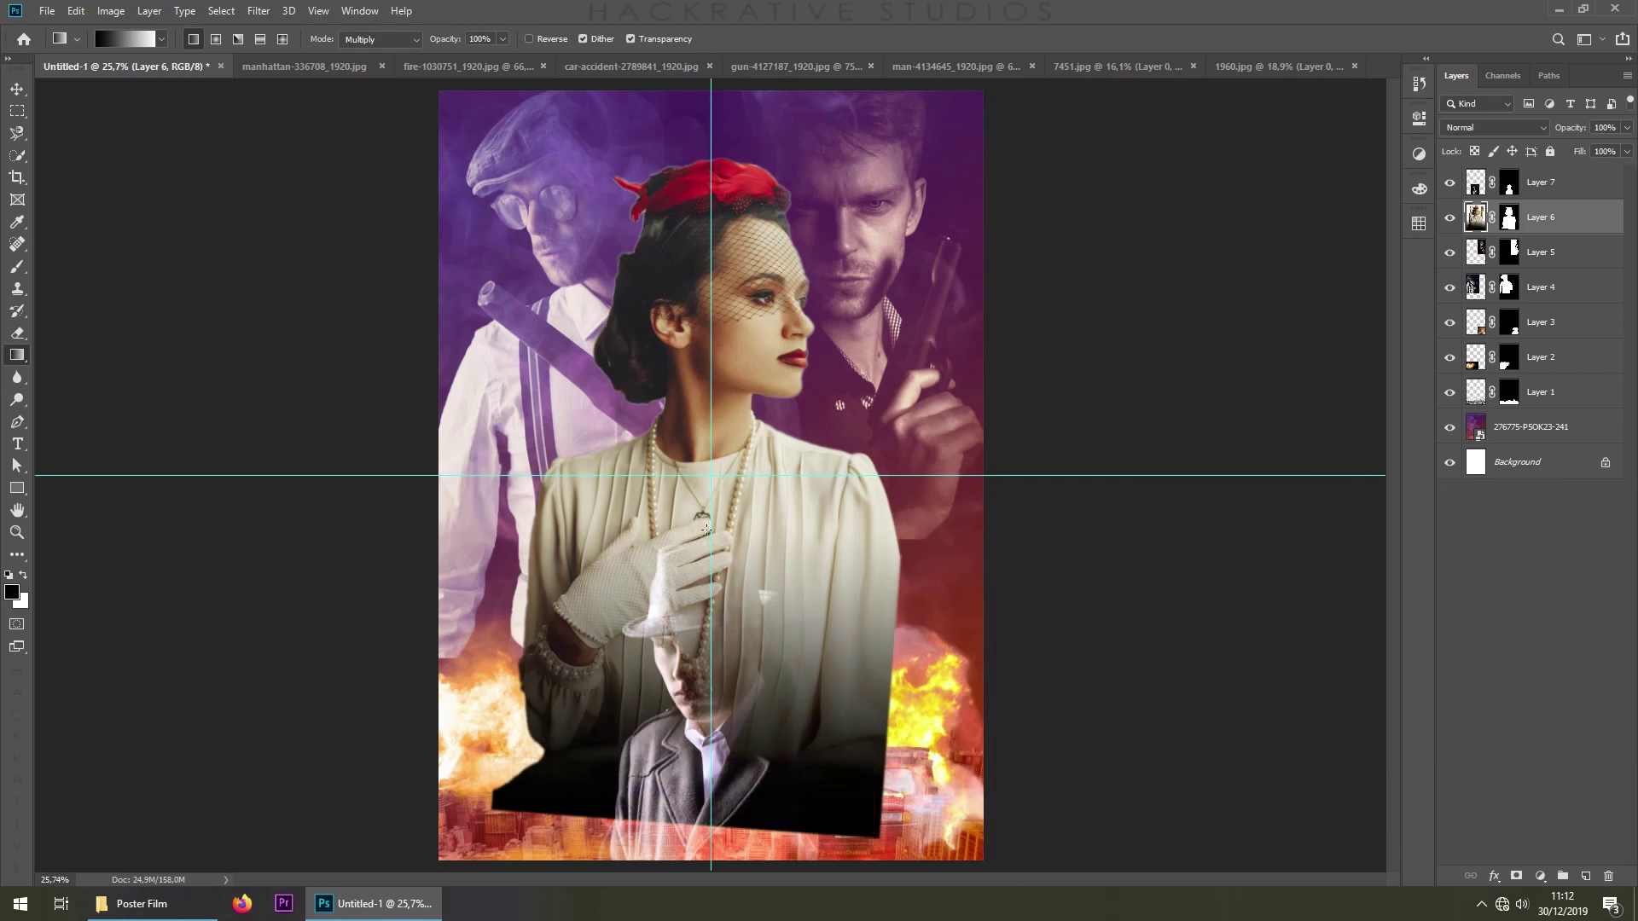
key("ctrl+z")
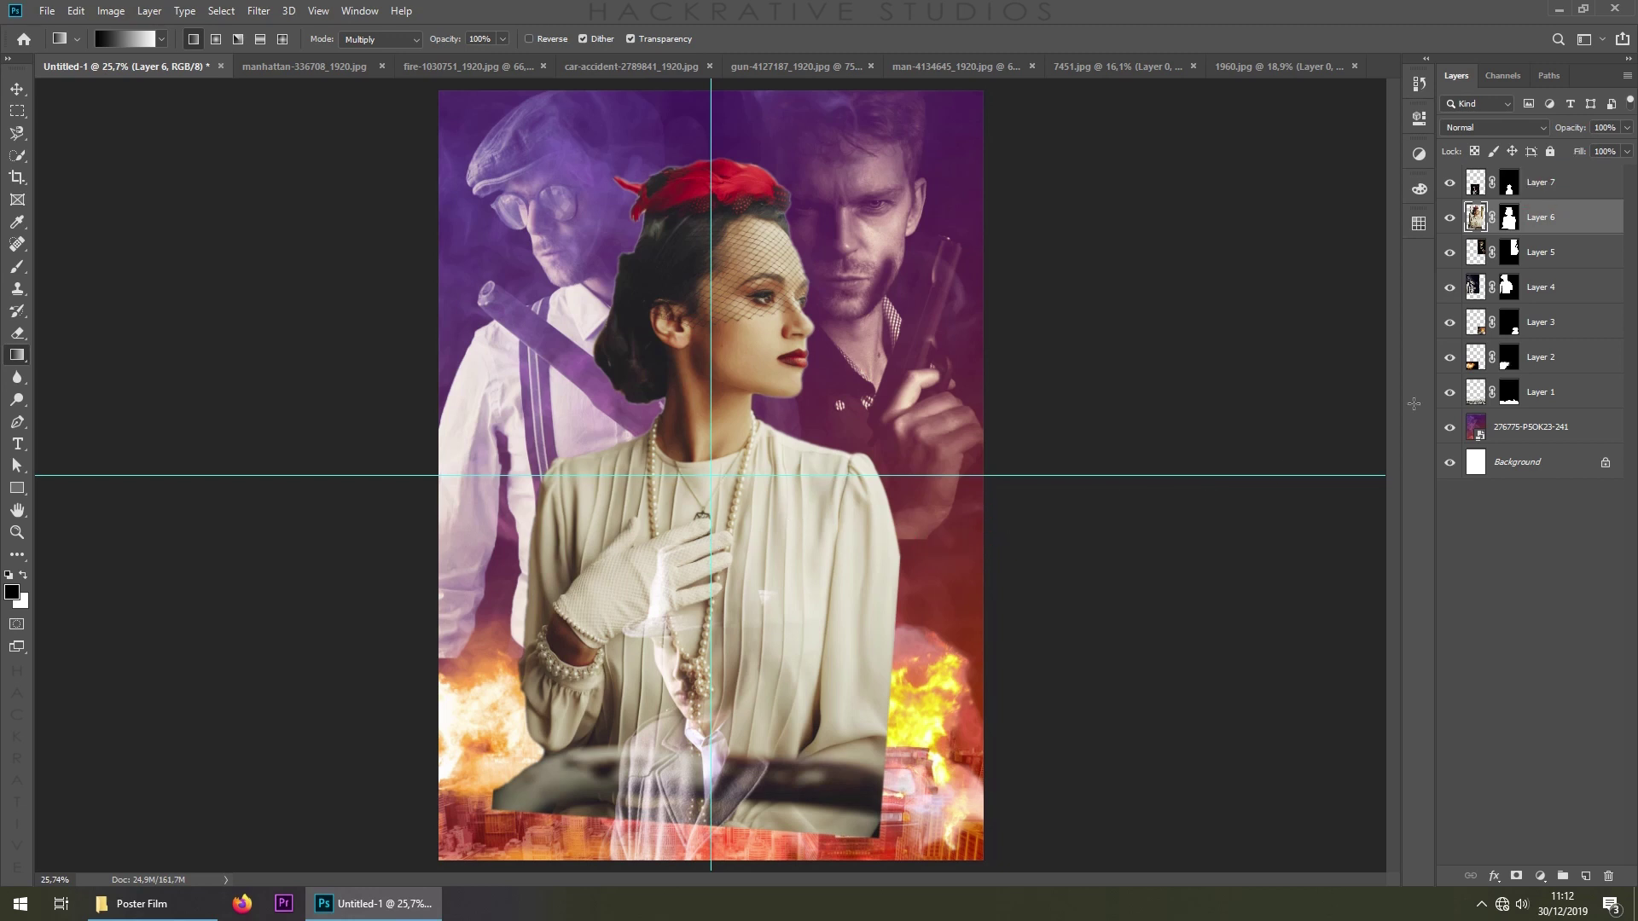
left_click(1509, 220)
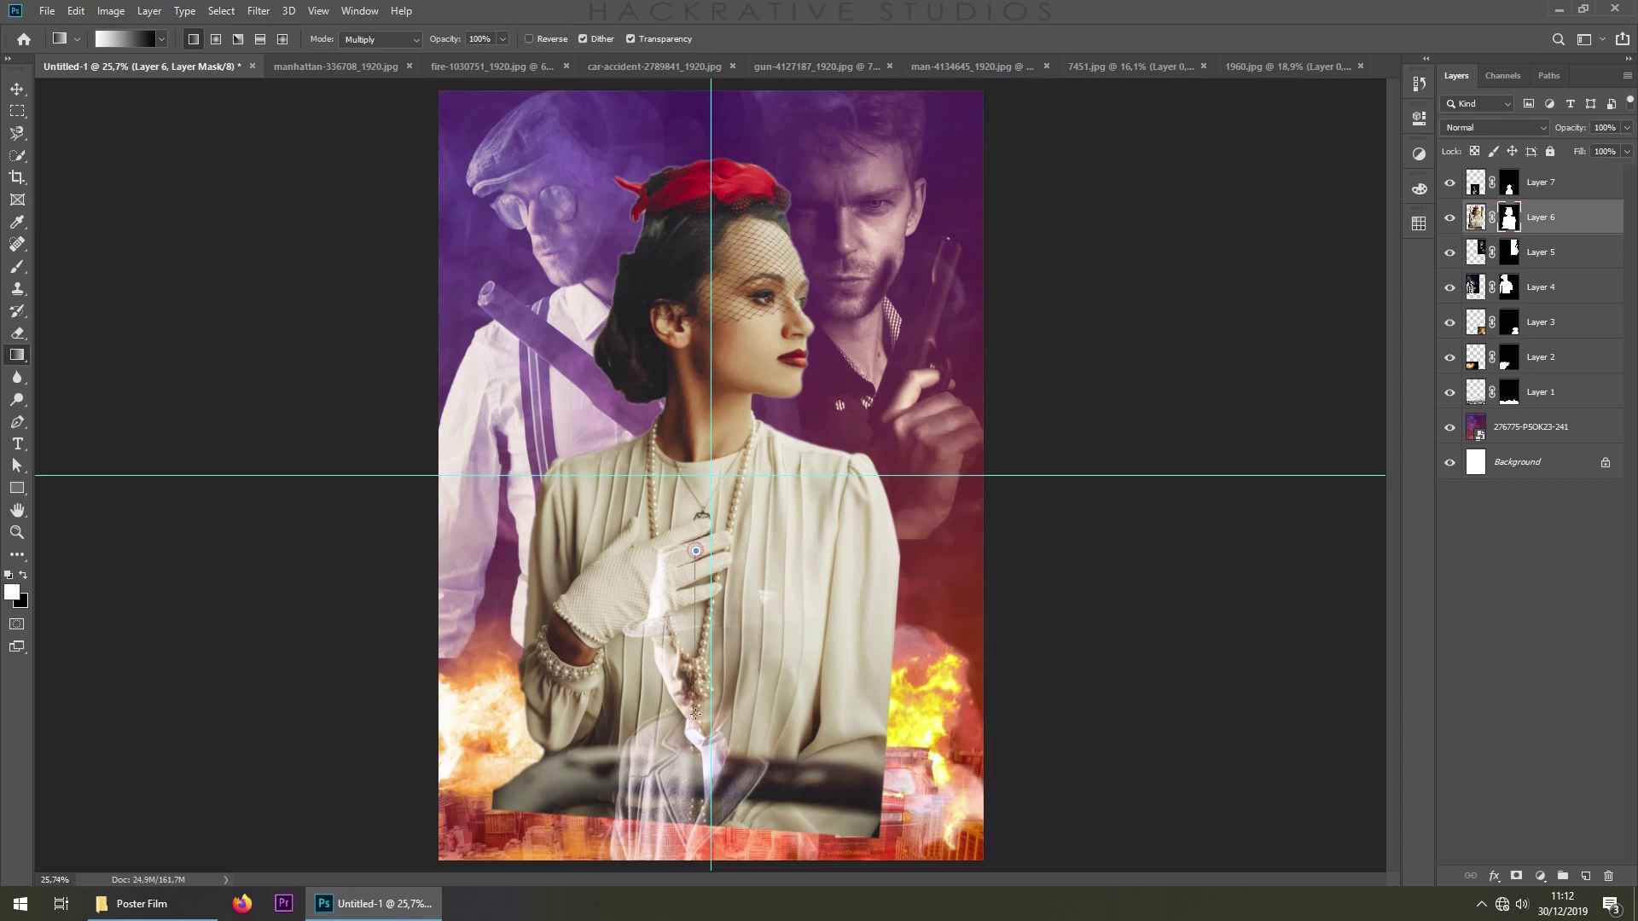
left_click_drag(696, 747, 696, 747)
Apply gradient fades to the masks of Layer 5's figure and the left man
left_click(1551, 260)
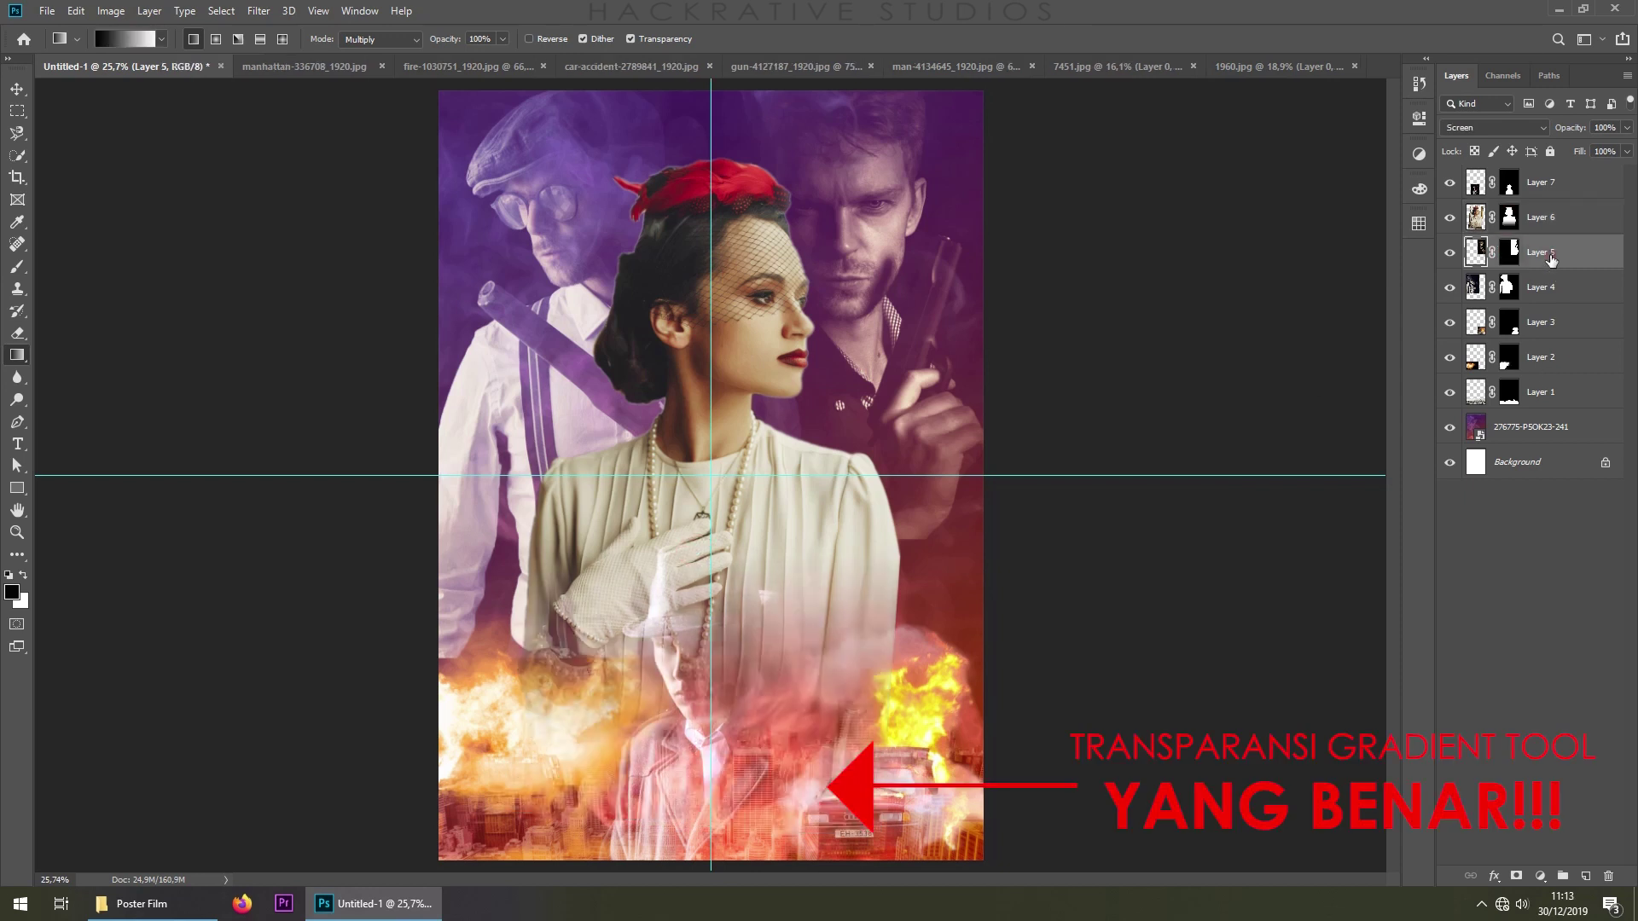
left_click(1508, 251)
key("x")
left_click_drag(854, 245, 869, 475)
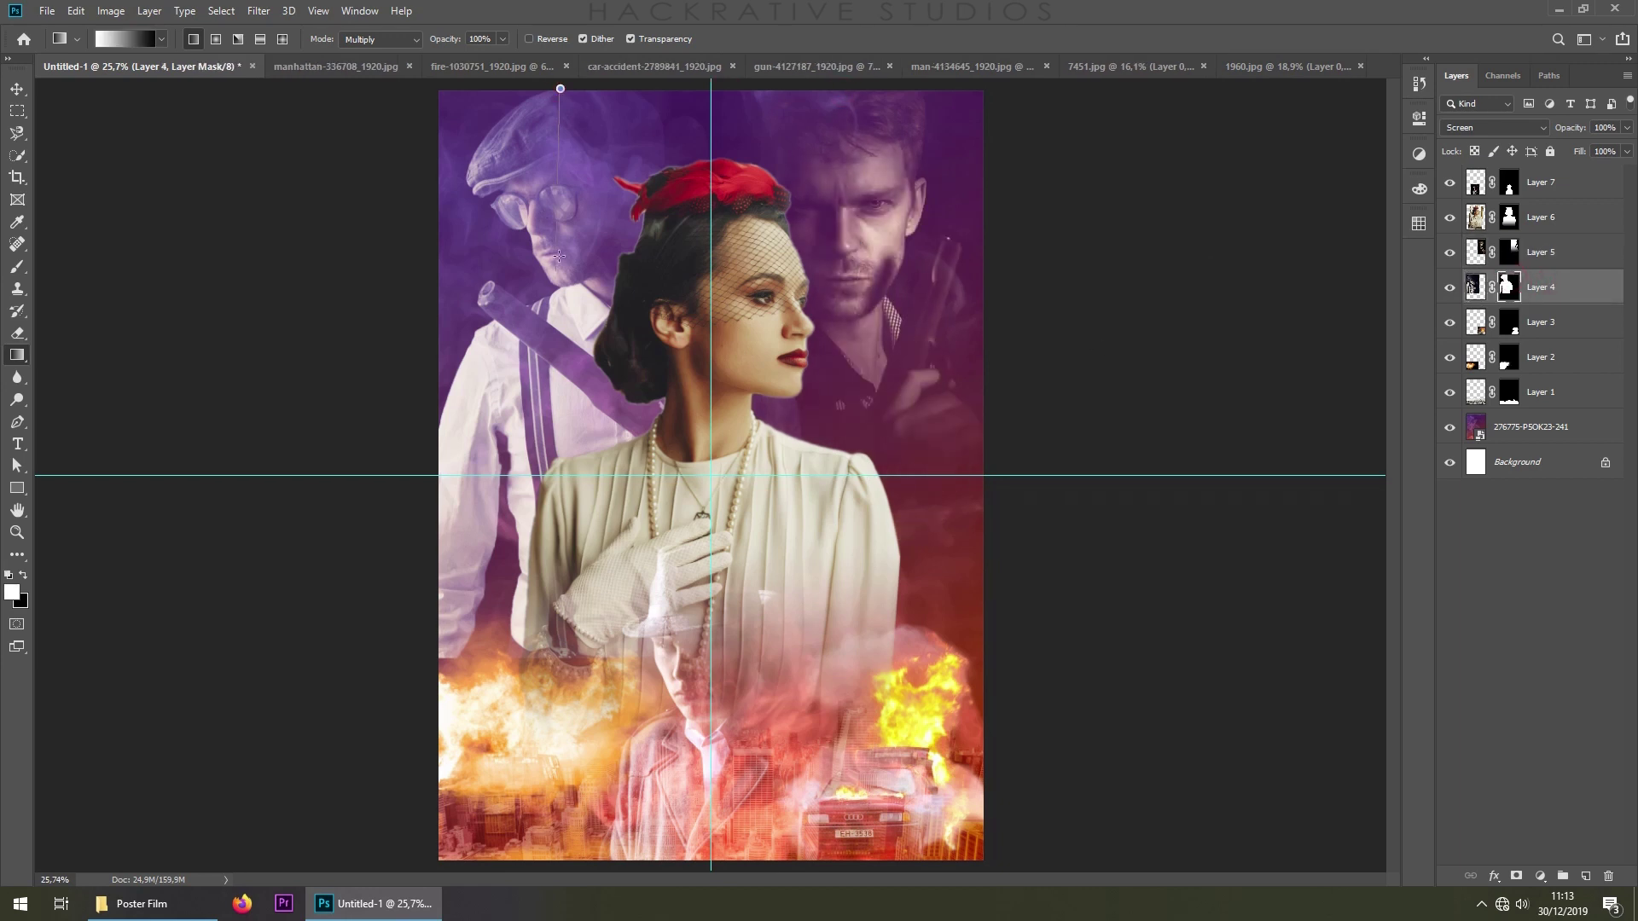
left_click_drag(573, 290, 589, 529)
key("ctrl+z")
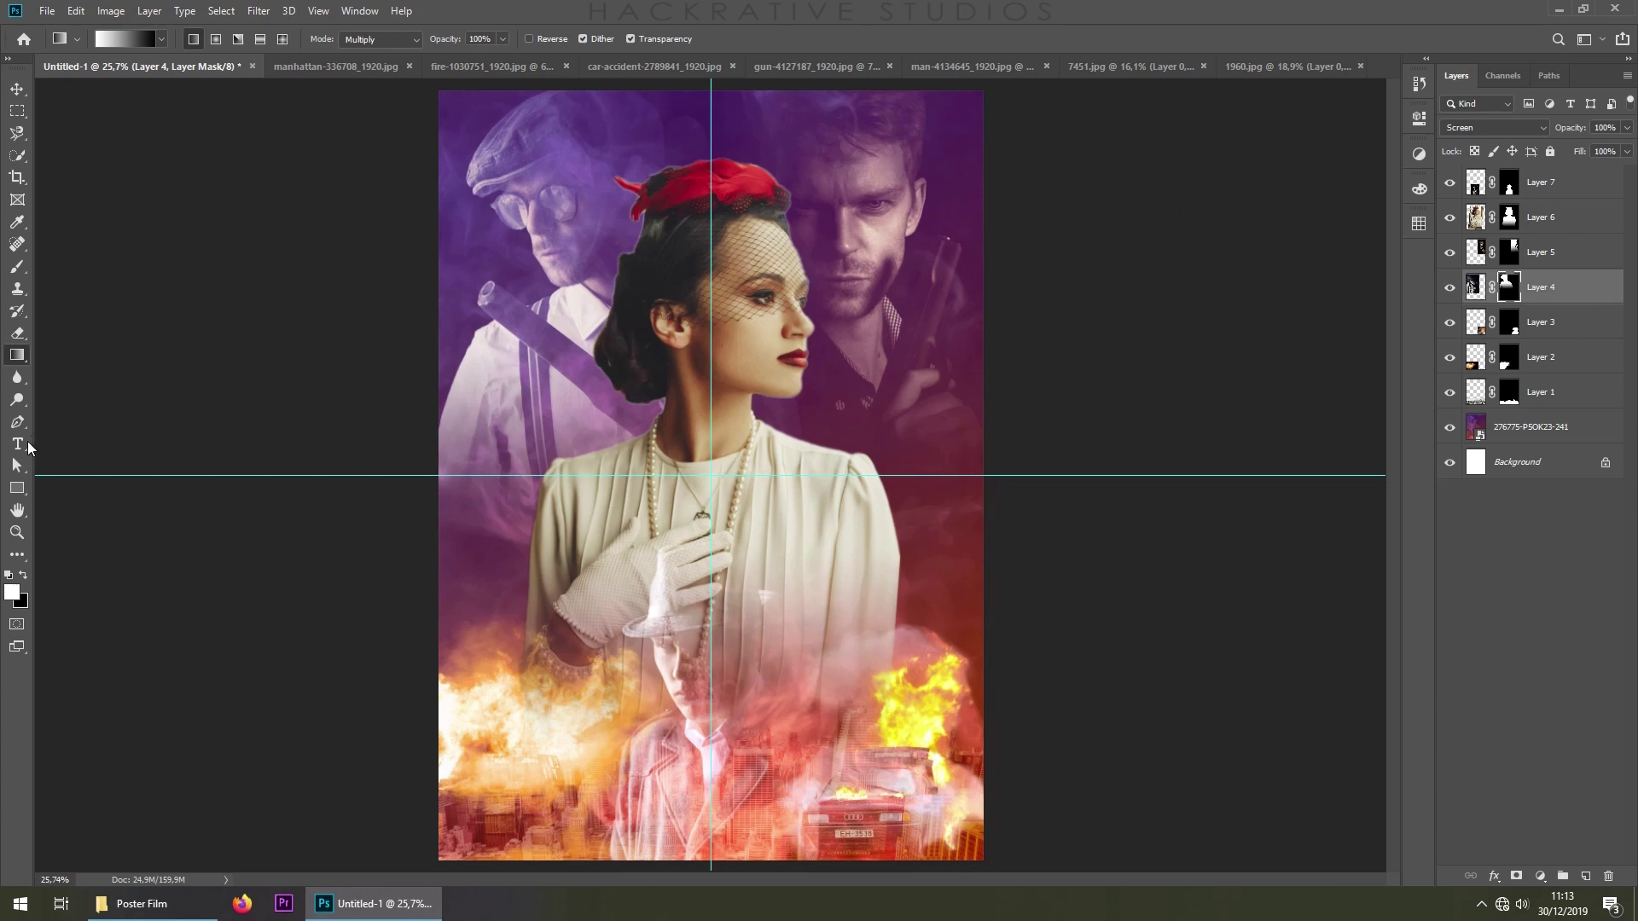
left_click(17, 443)
Type the two-line title 'THE' / 'EXECUTOR' near the poster's bottom
left_click(156, 426)
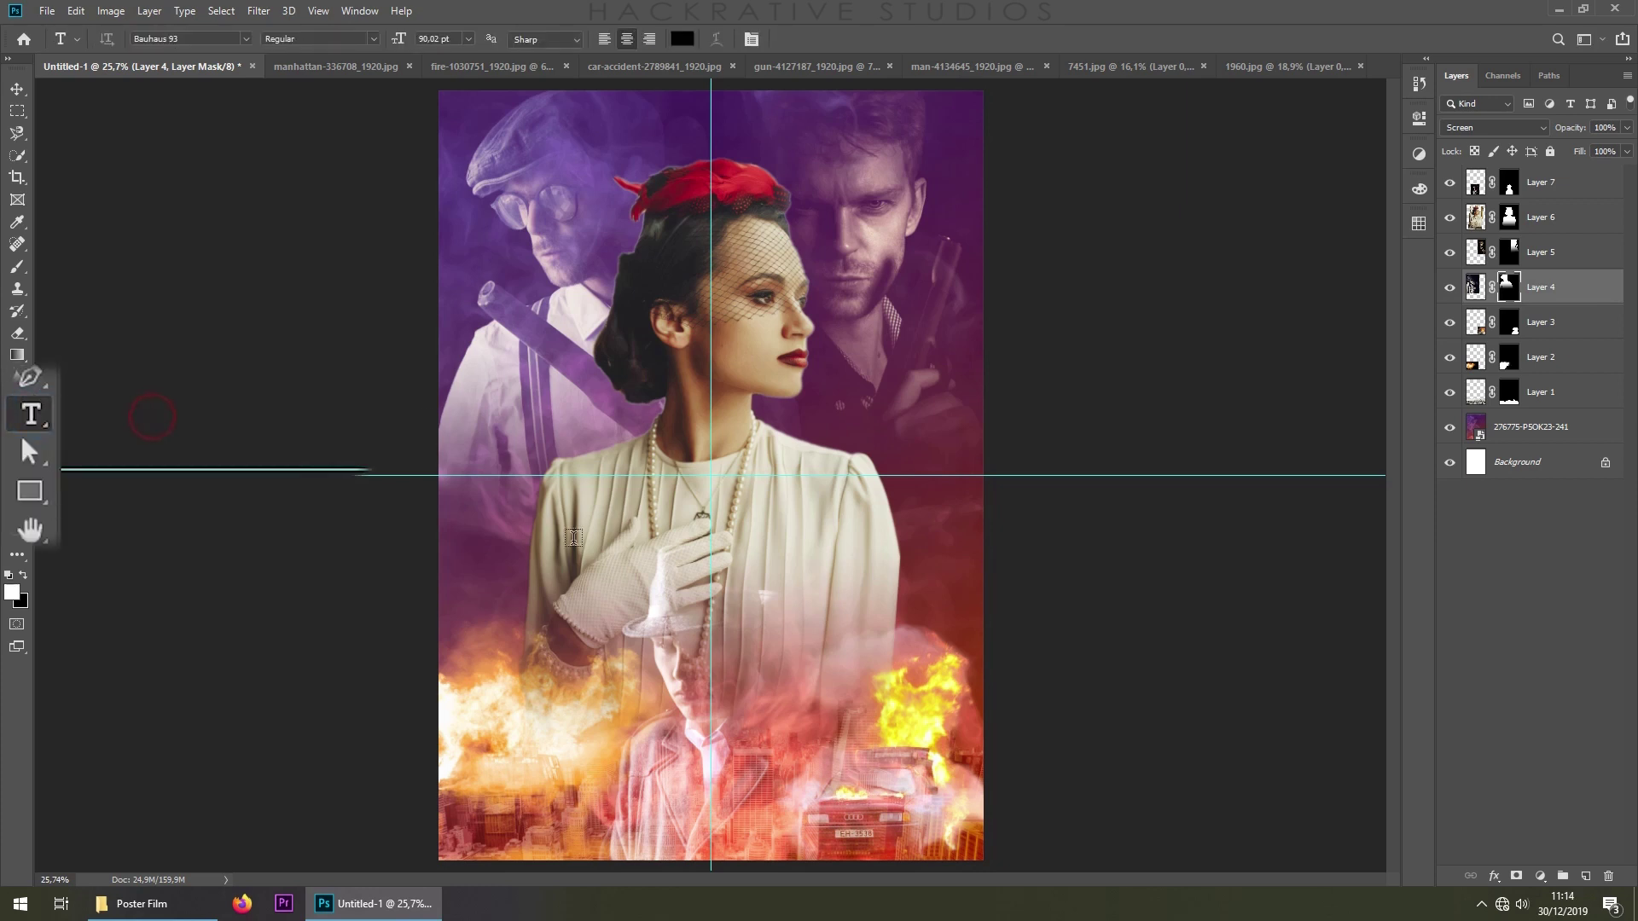
left_click(602, 675)
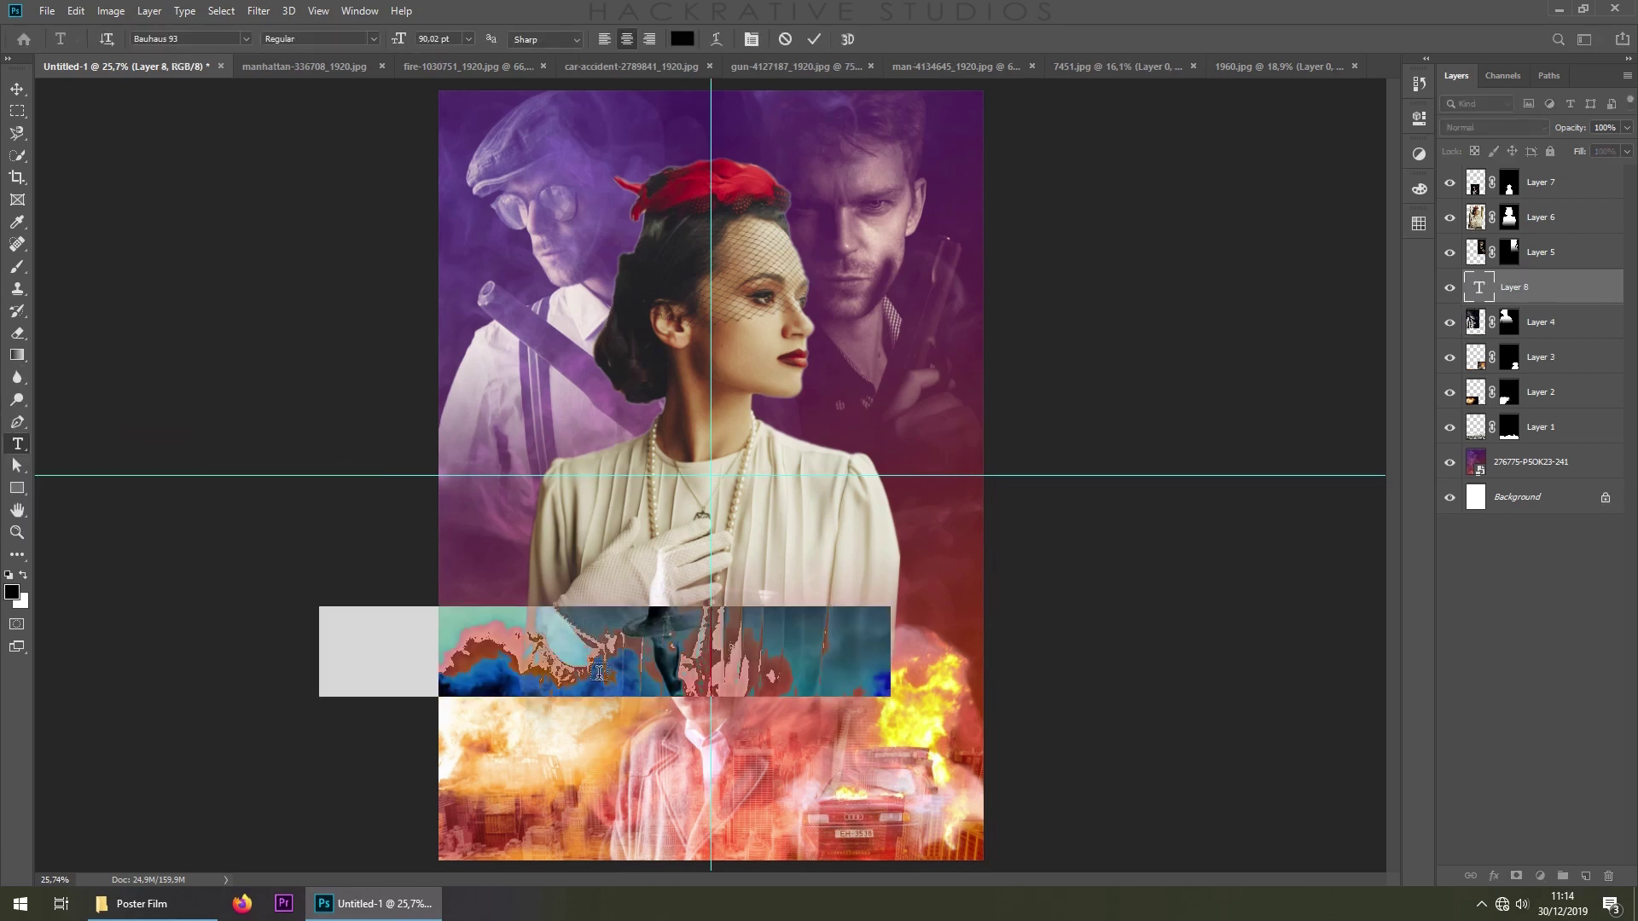
type("THE")
key("Return")
type("EXECUTOR")
Set the title font to Bauhaus 93 and tighten the line spacing
key("ctrl+a")
left_click(246, 40)
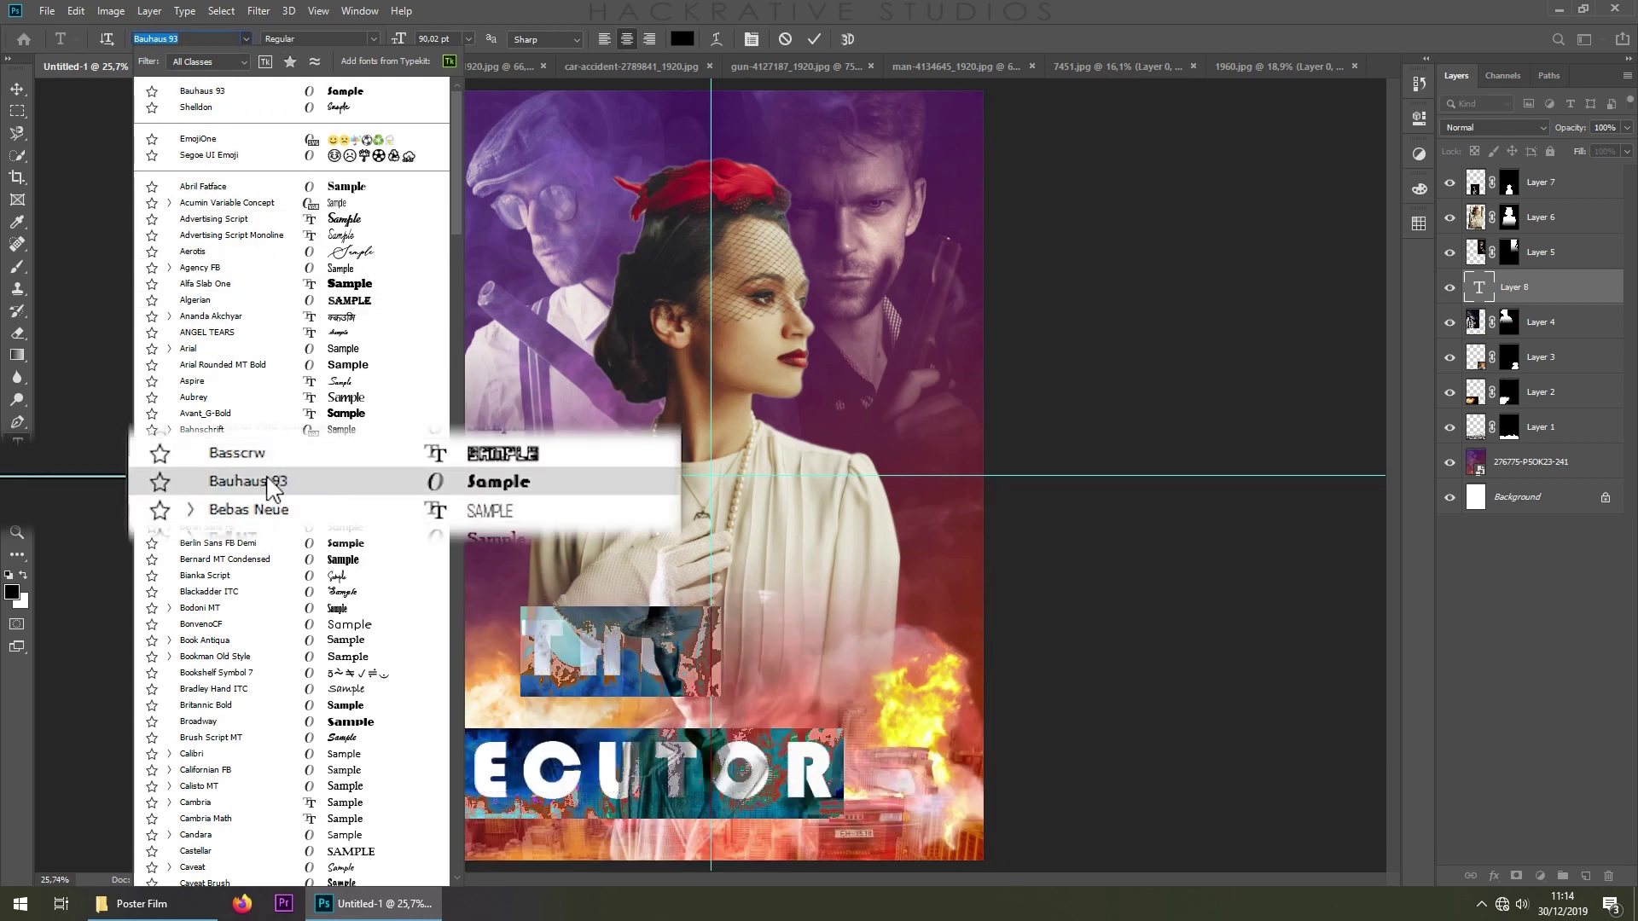
left_click(217, 482)
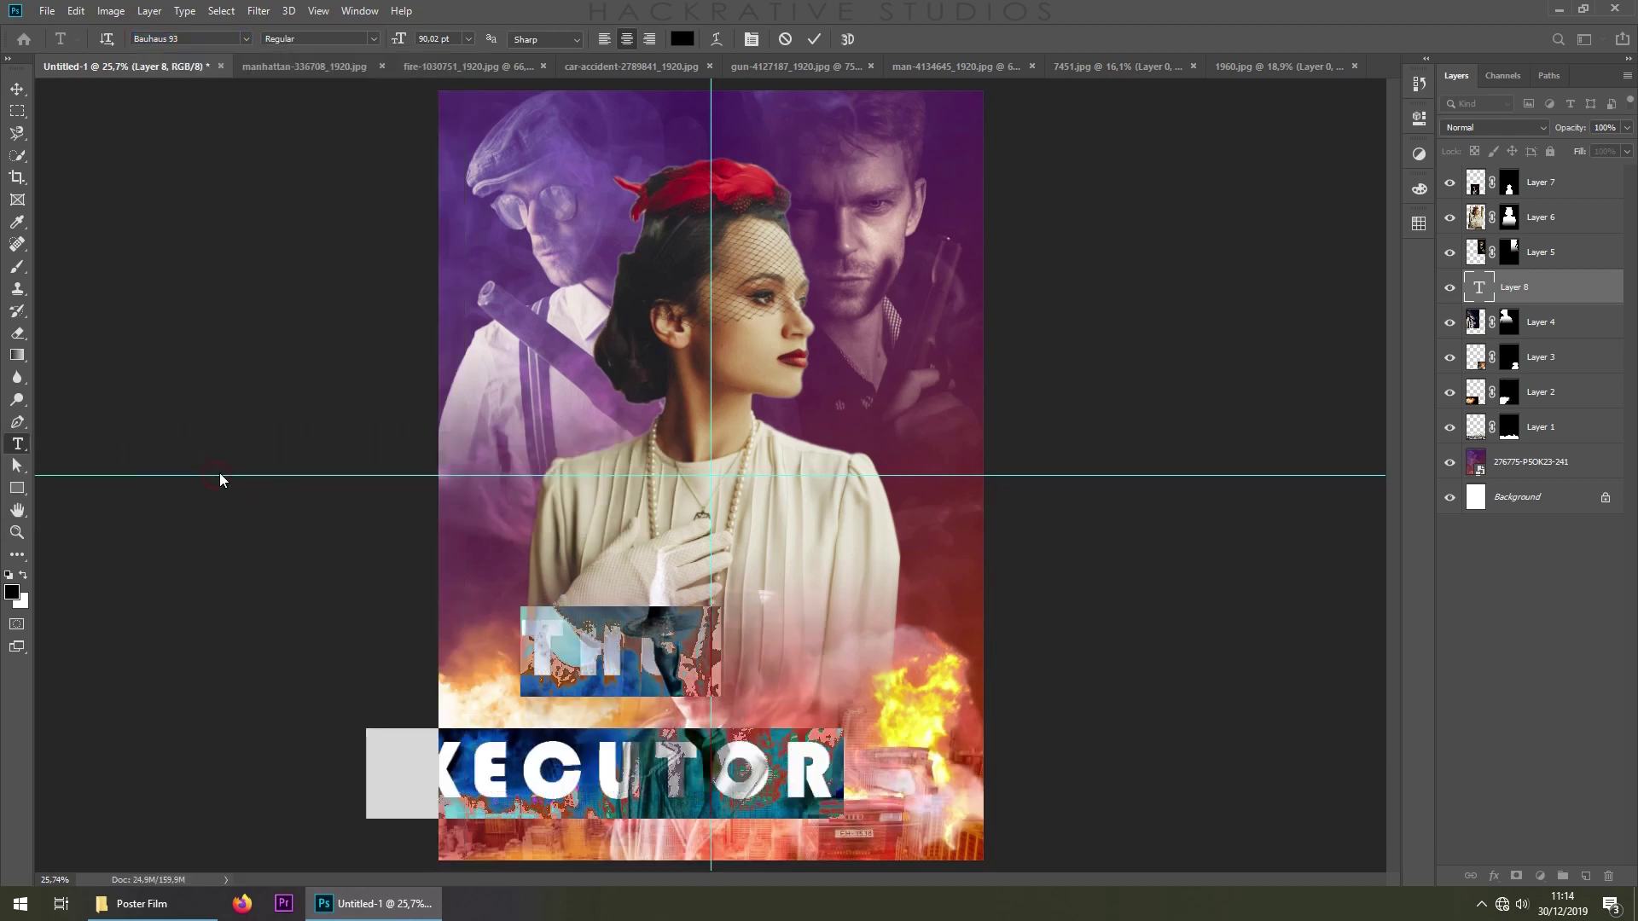
left_click(1419, 118)
left_click_drag(1173, 307, 1144, 310)
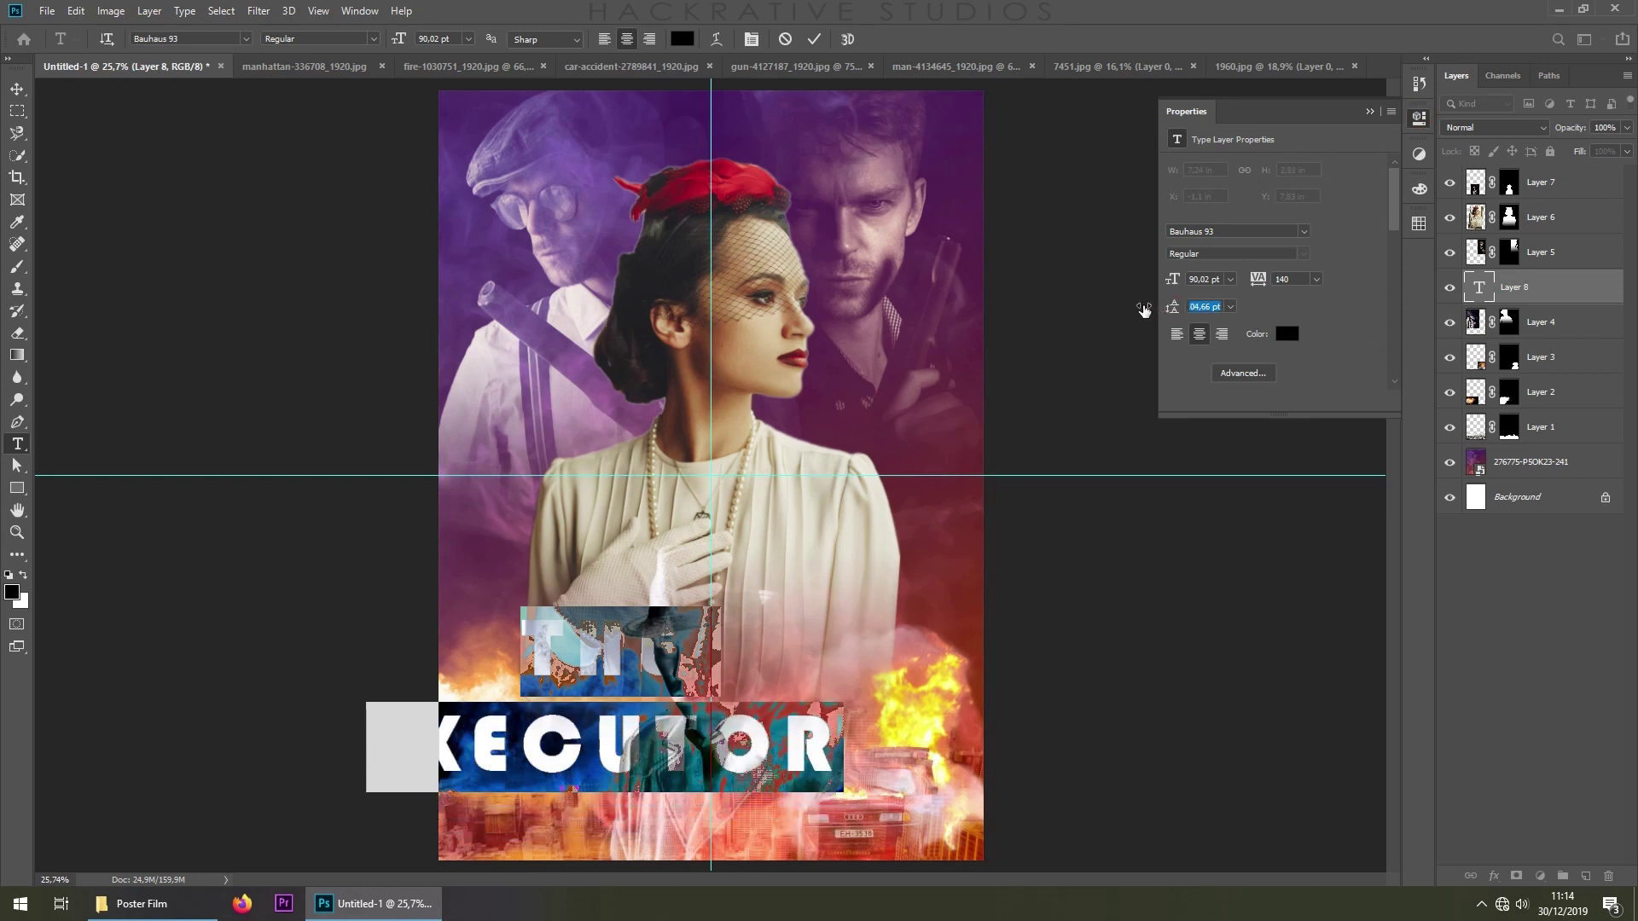
left_click(1419, 118)
left_click(814, 40)
Centre the title lower over the fire and move its layer to the top
key("ctrl+t")
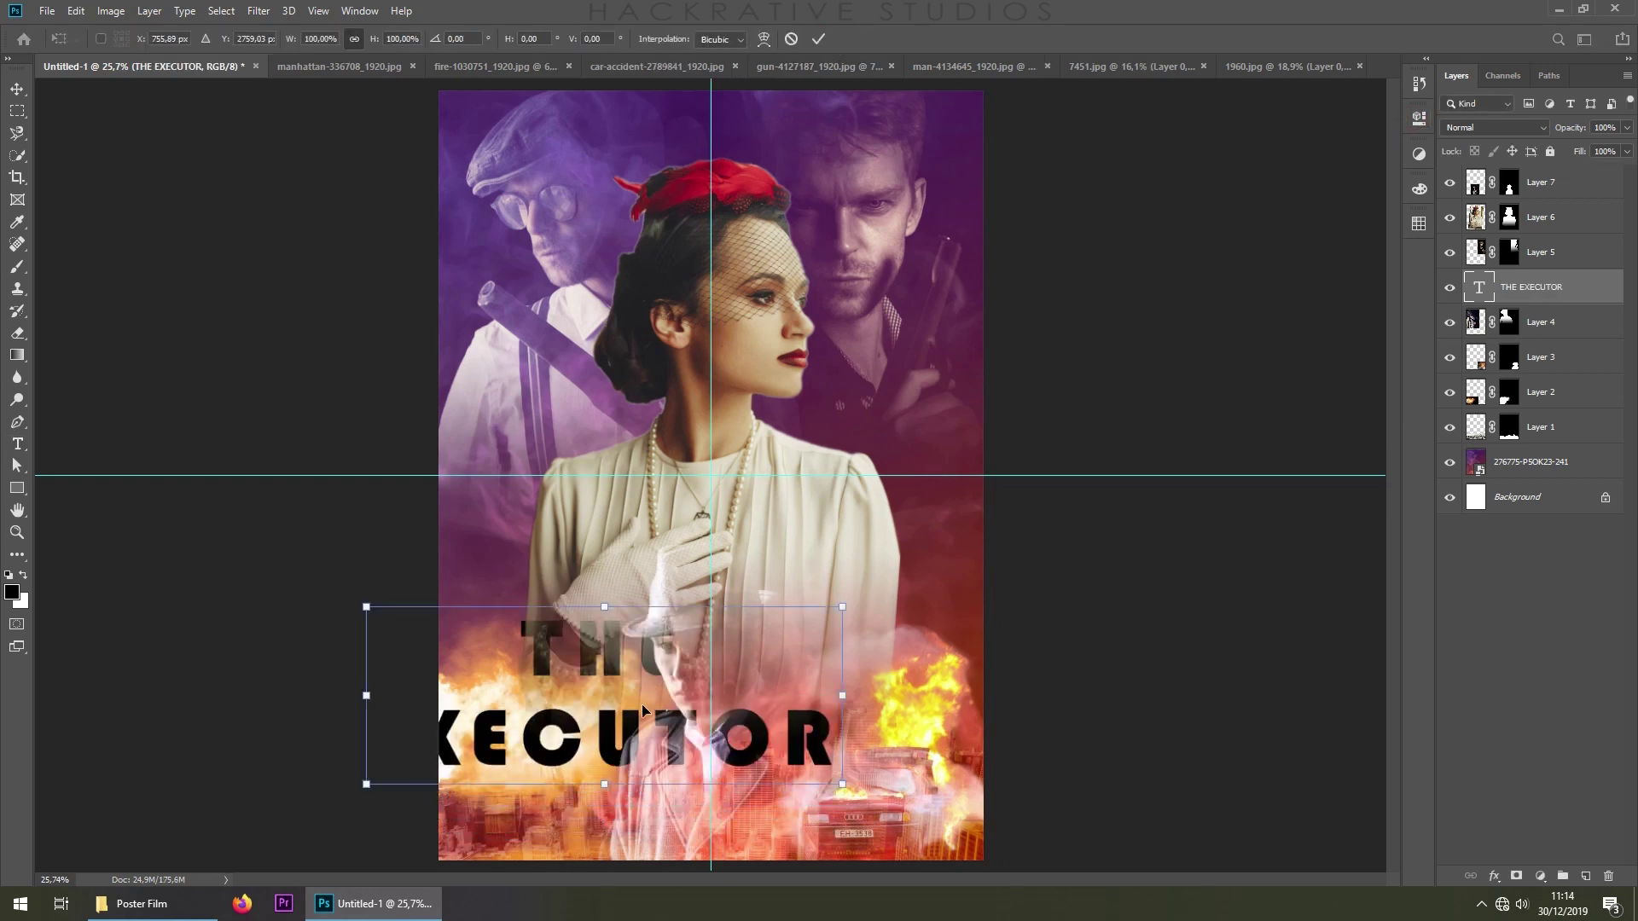
left_click_drag(635, 654, 749, 672)
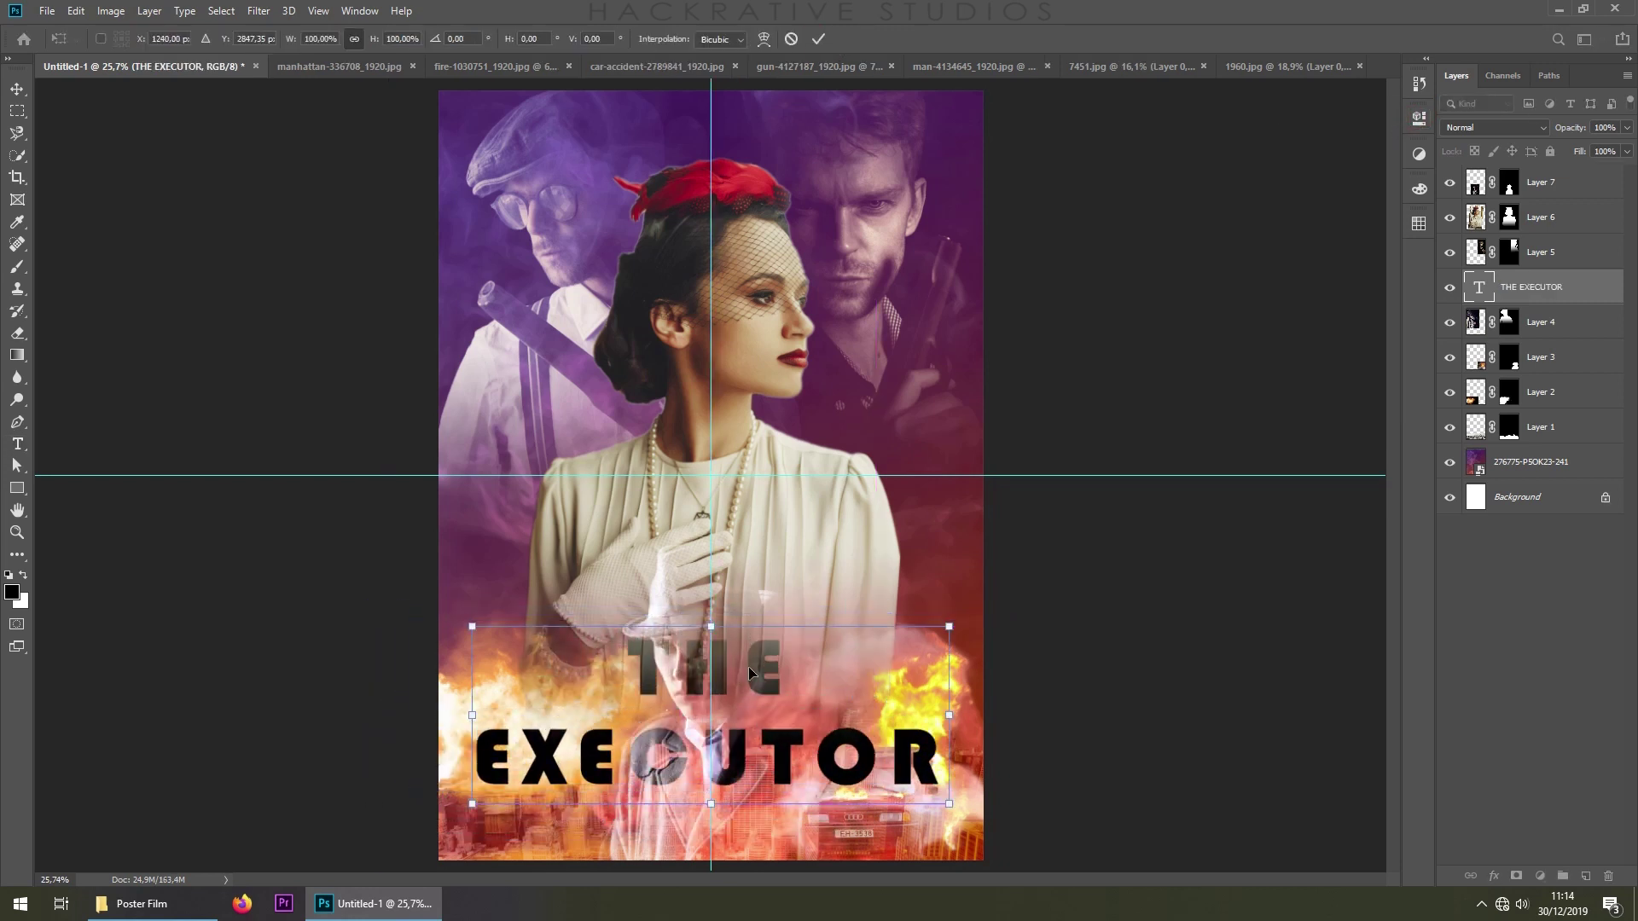
left_click_drag(756, 652, 756, 674)
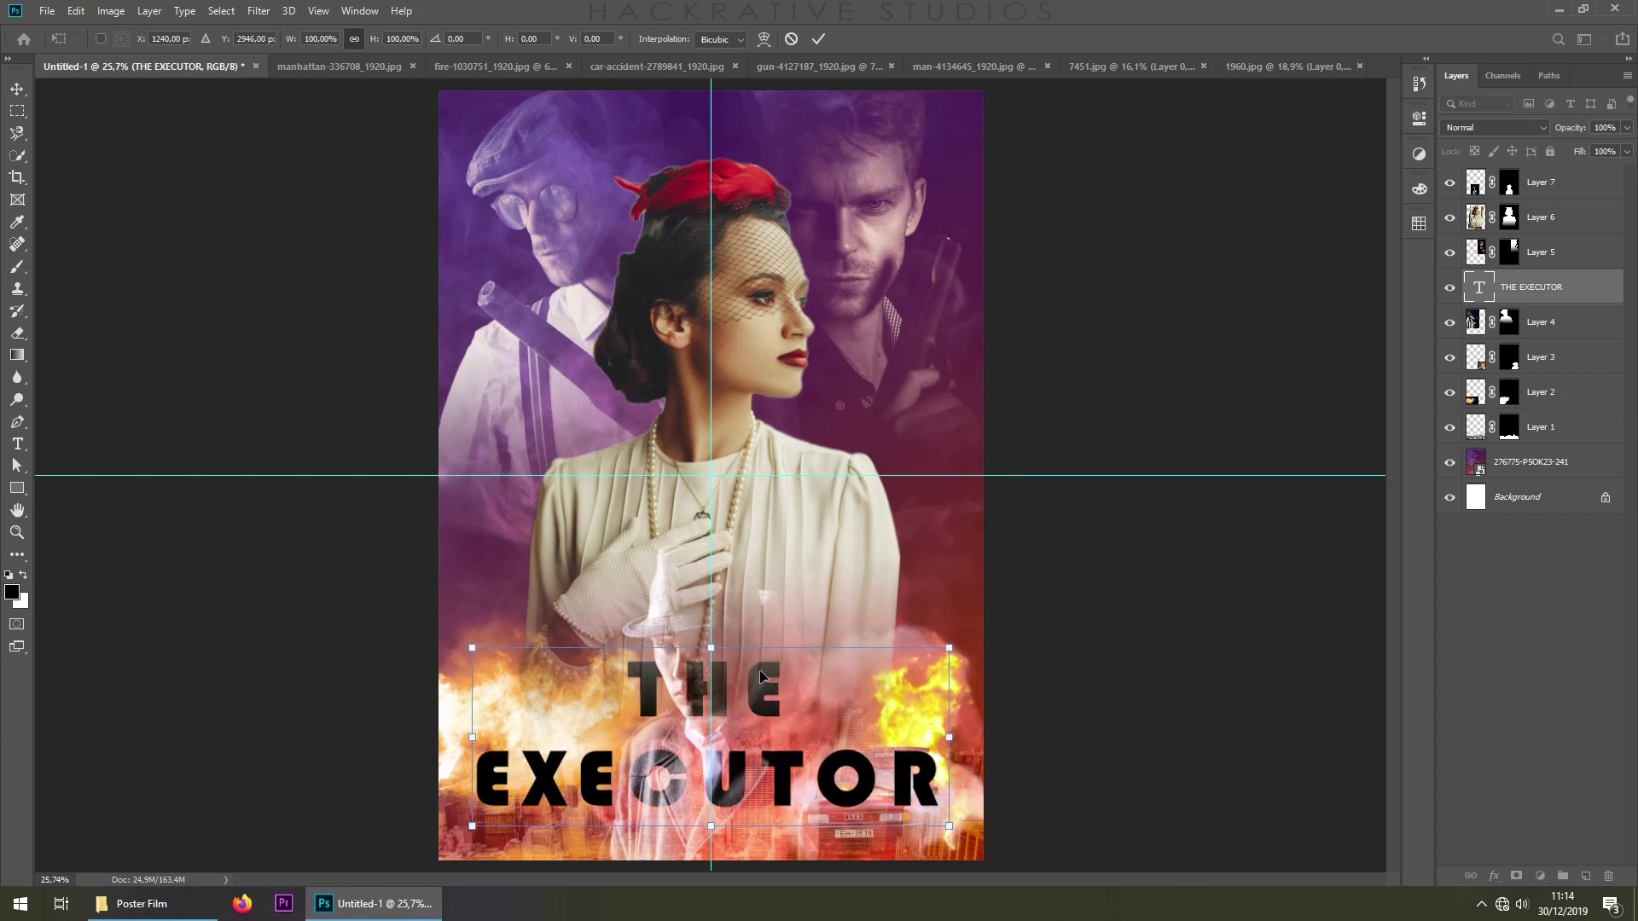
key("Return")
left_click_drag(1183, 478, 1156, 493)
key("ctrl+t")
left_click_drag(717, 676, 719, 705)
key("Return")
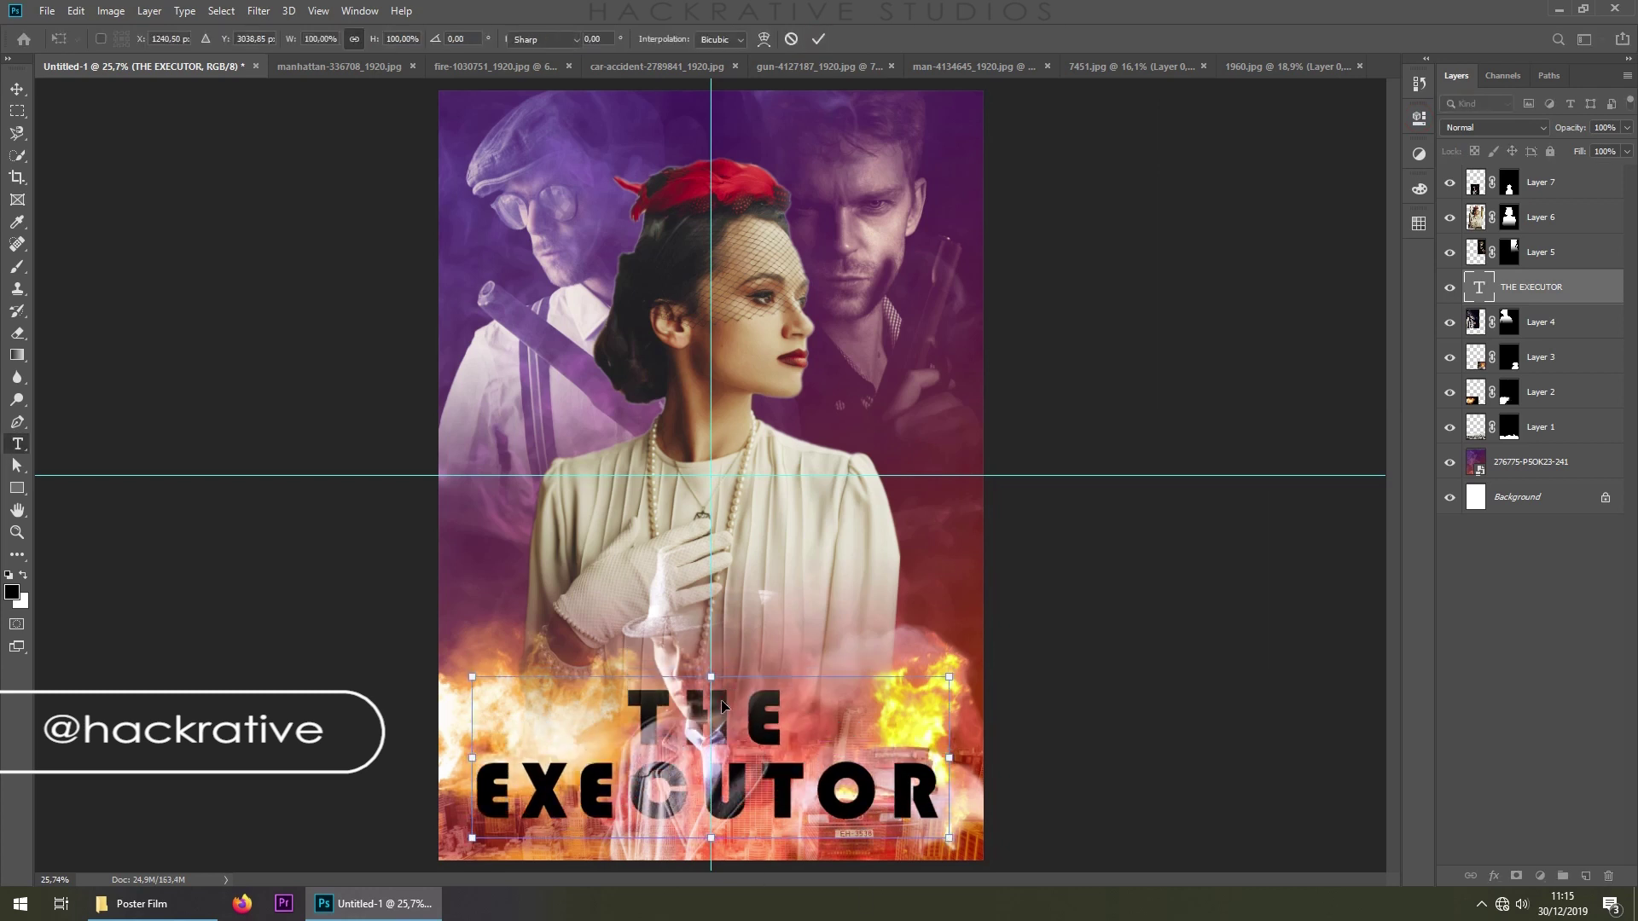
left_click_drag(1535, 289, 1540, 177)
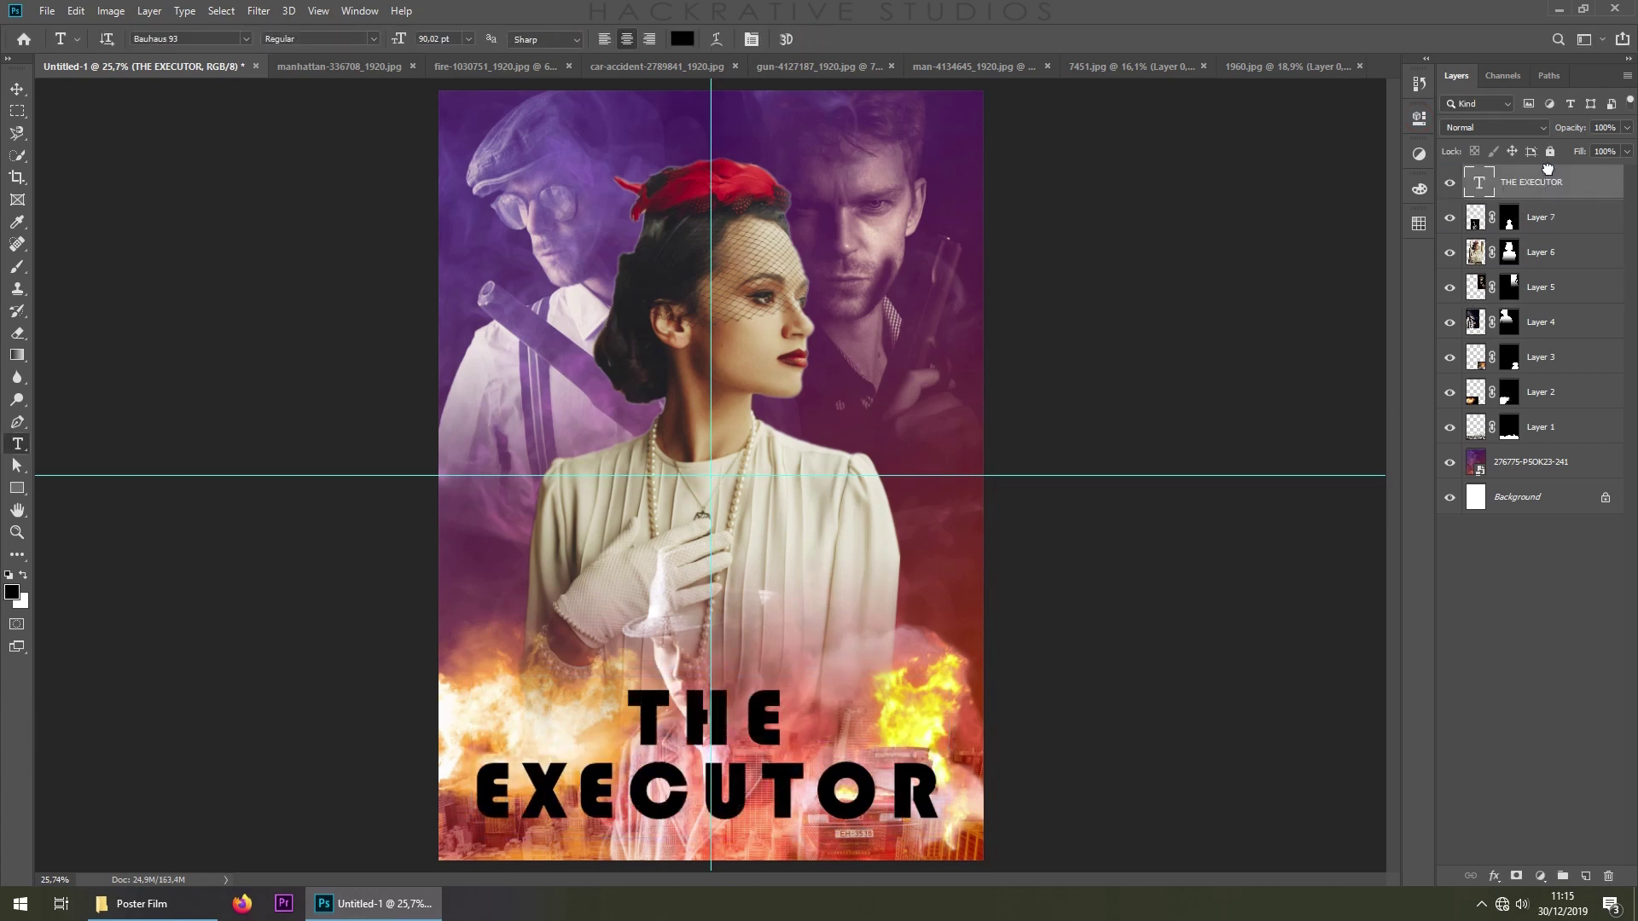
Change the title text colour to white (ffffff)
left_click(682, 38)
type("ffffff")
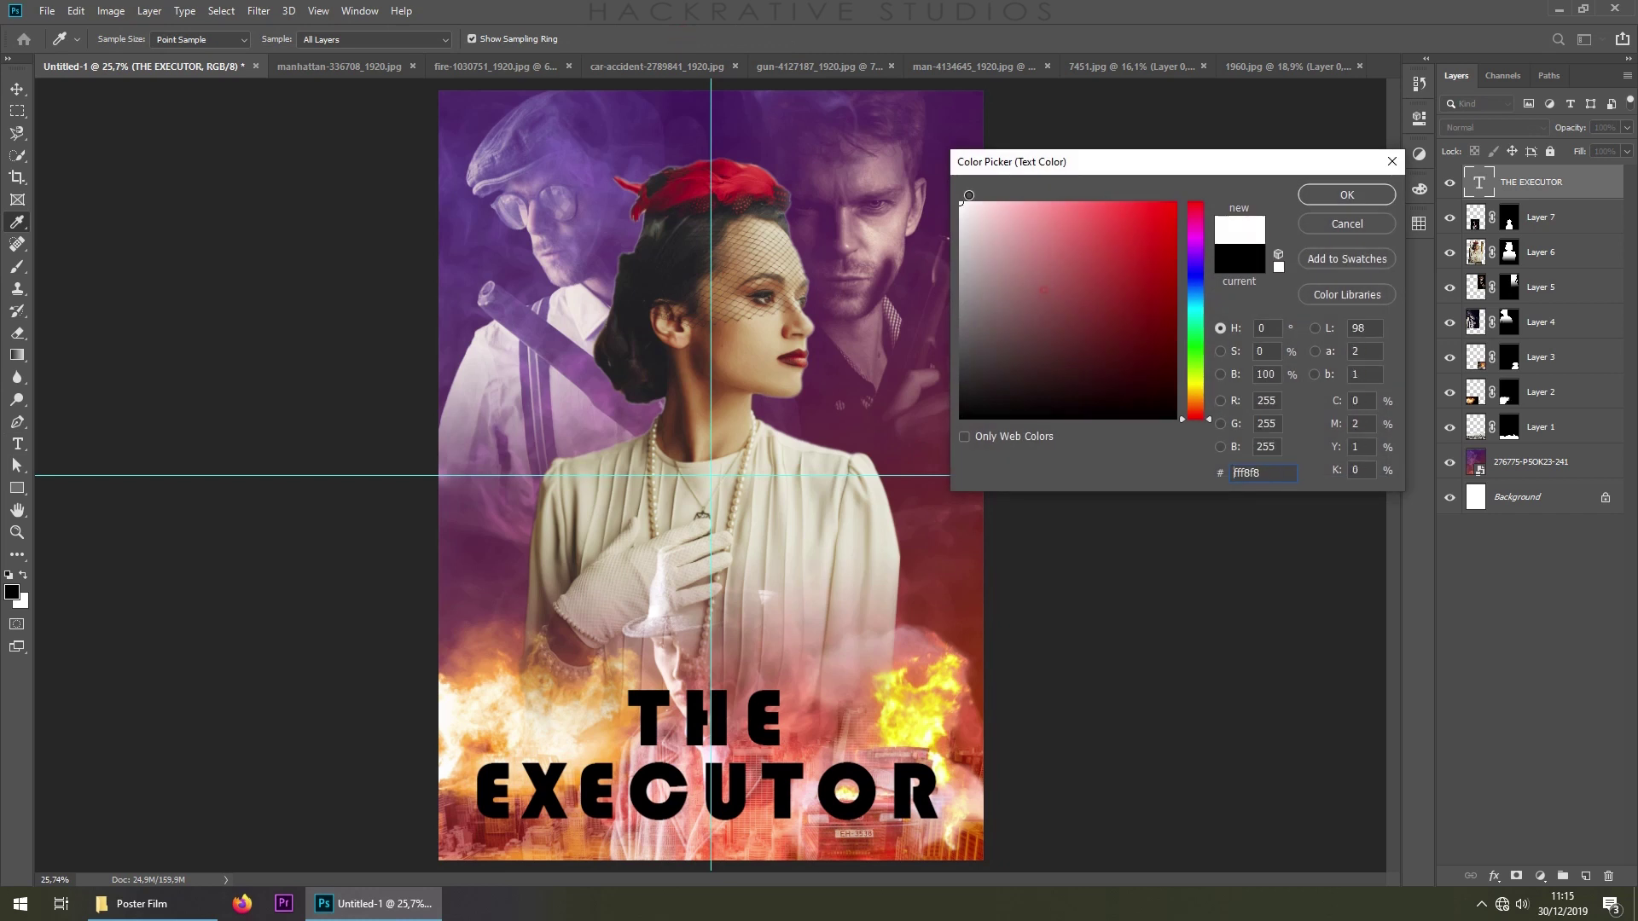
left_click(1350, 197)
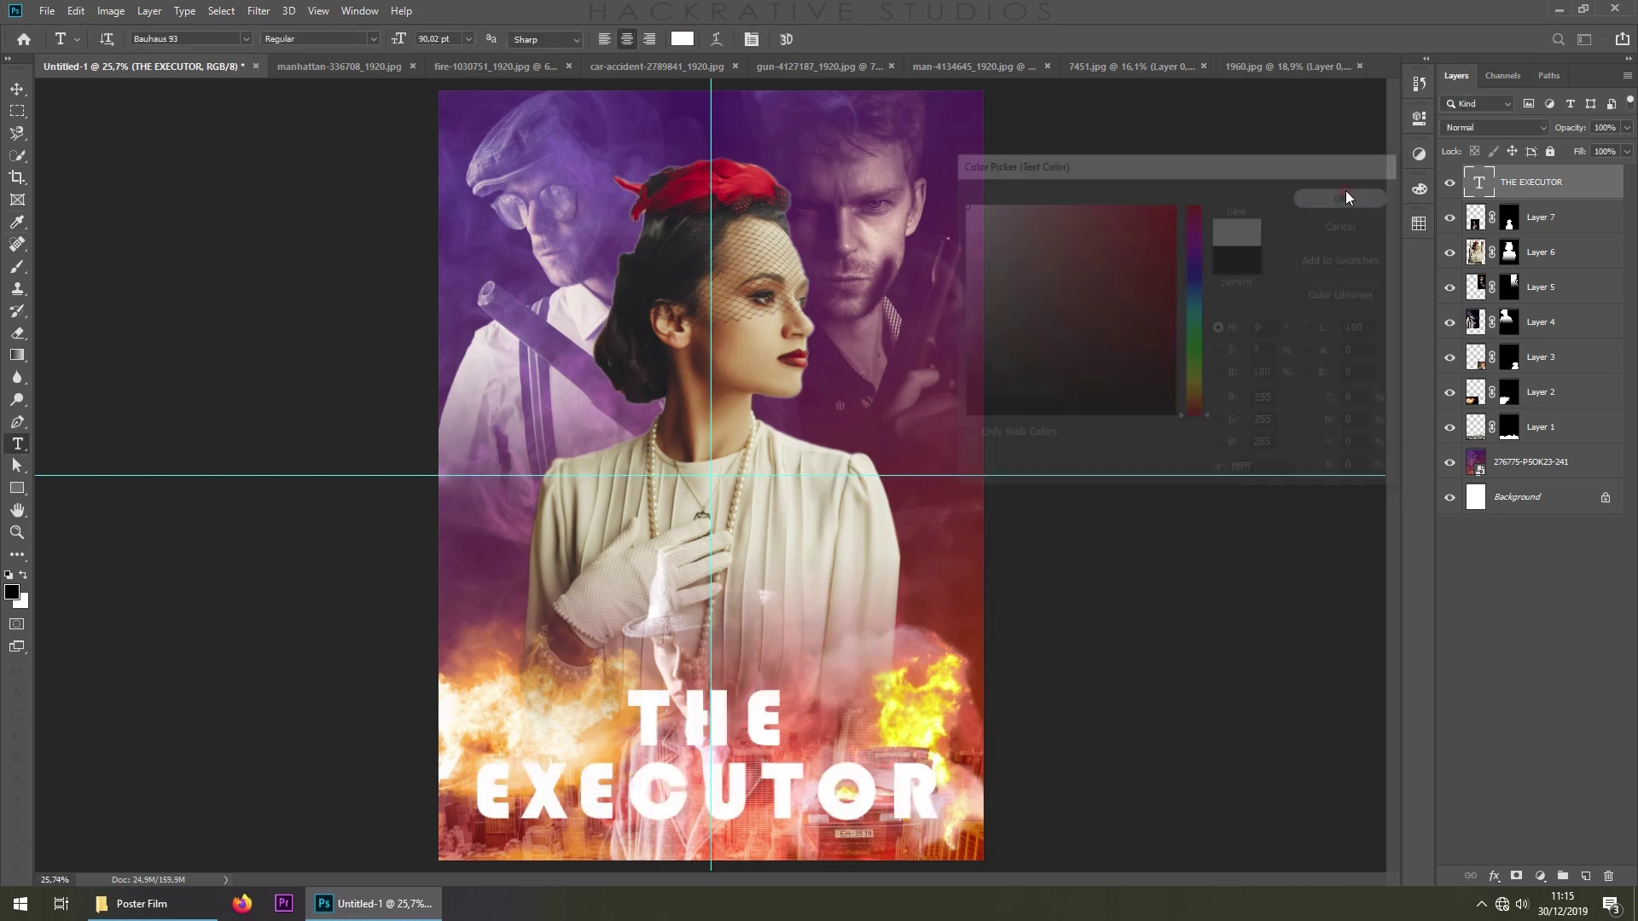
Give the title an outside white Stroke effect and set its layer to Multiply
left_click(1494, 877)
left_click(1523, 754)
left_click_drag(988, 292, 998, 291)
left_click(1034, 323)
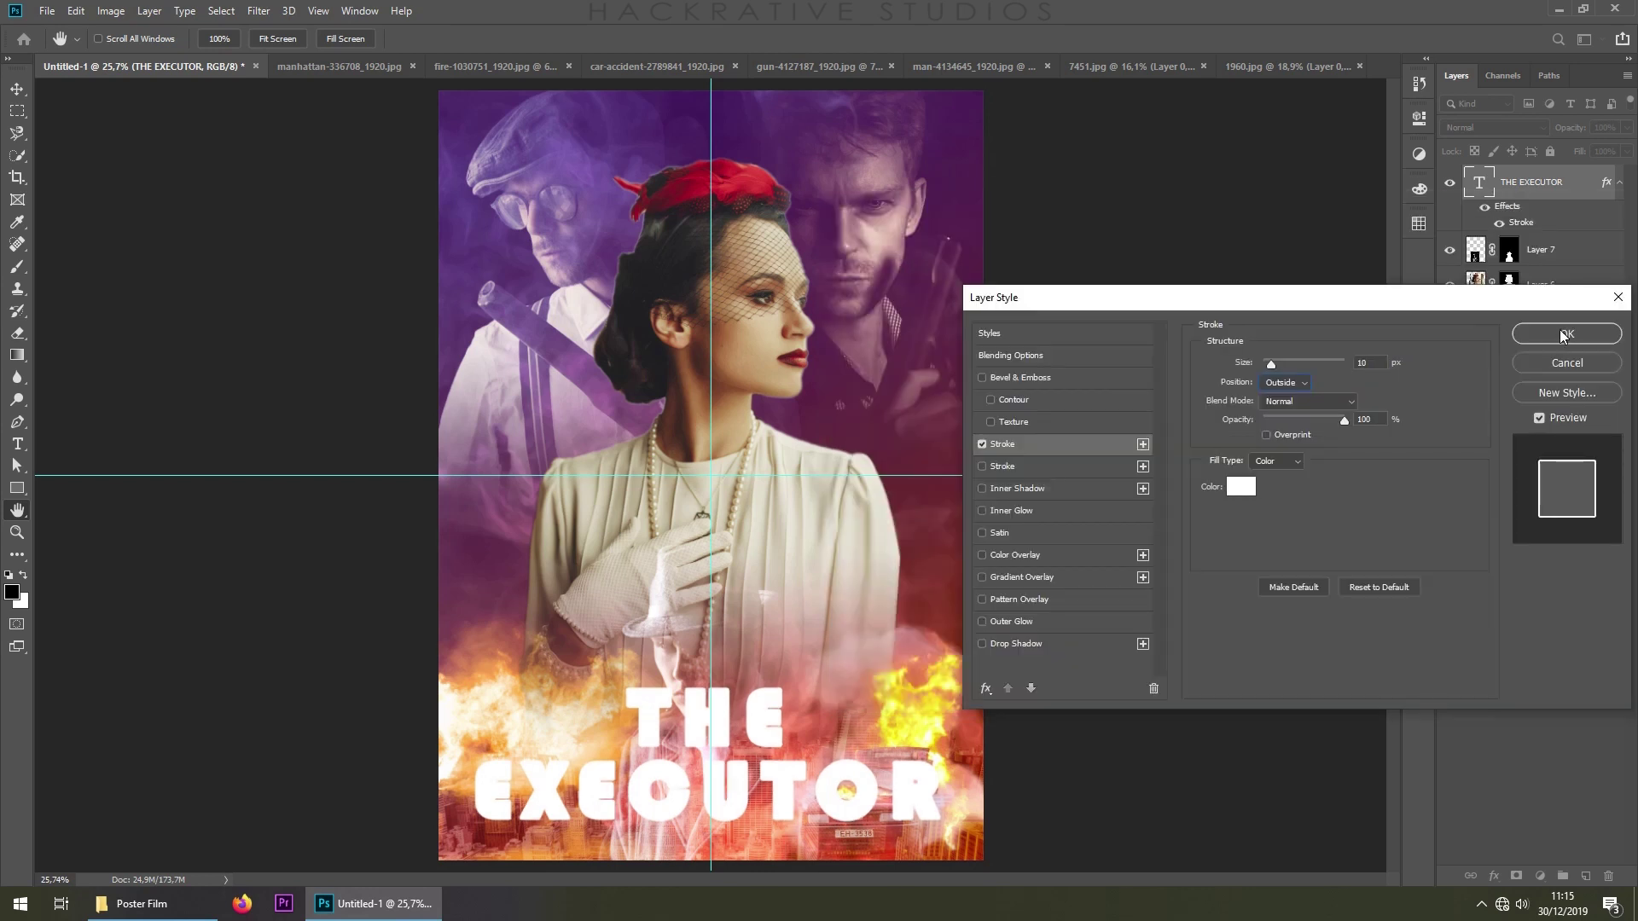
left_click(1564, 334)
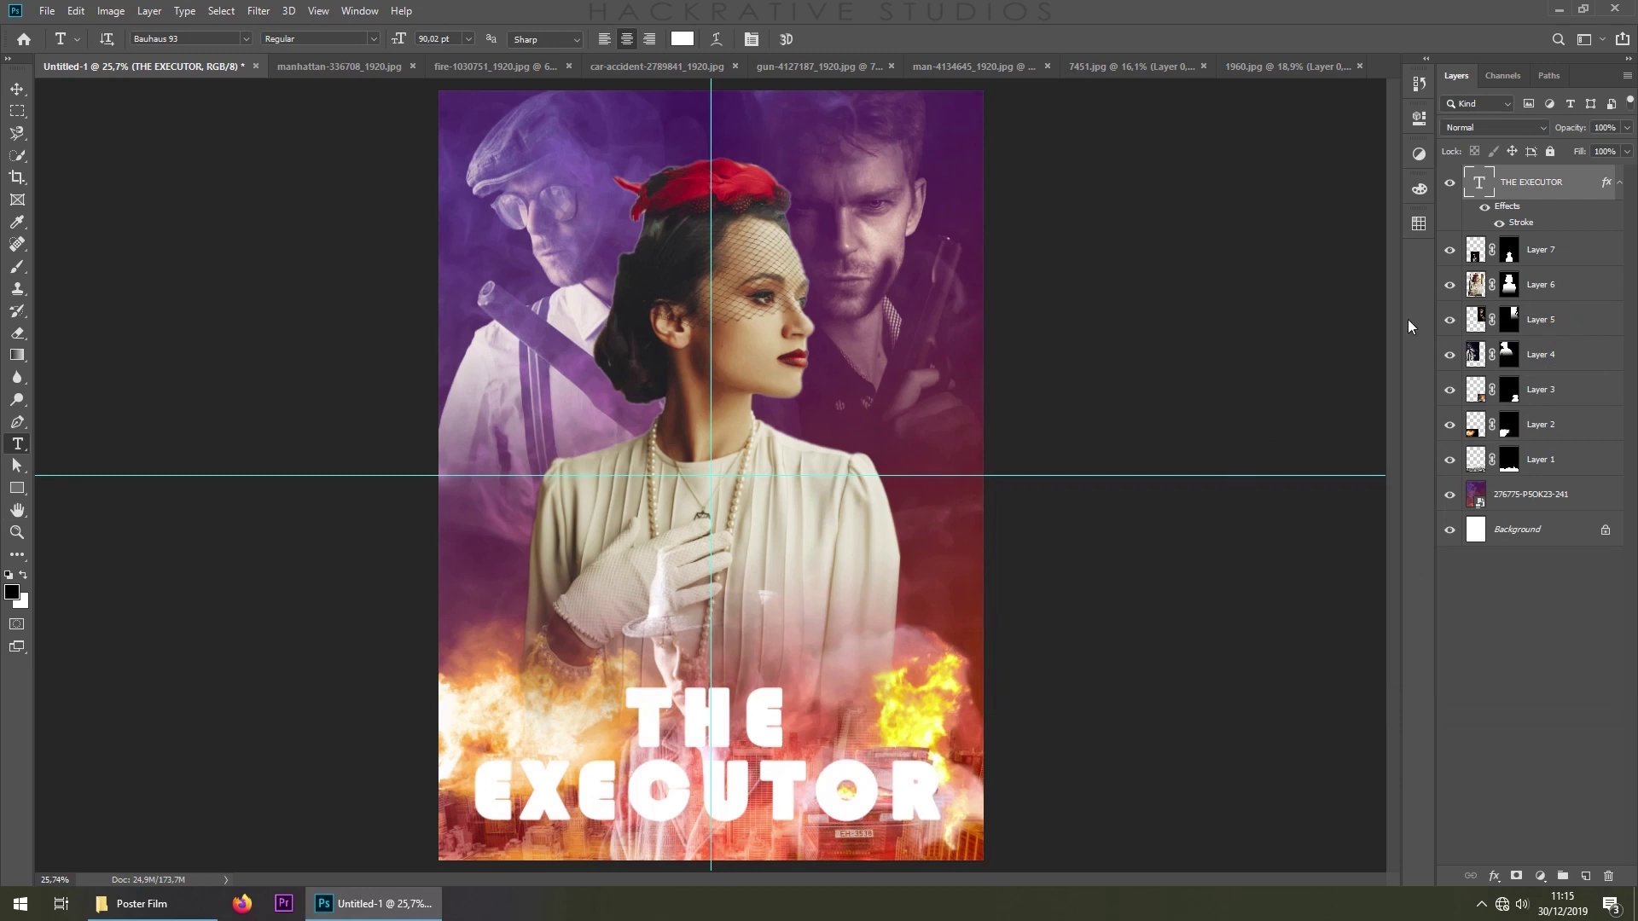
left_click(1482, 124)
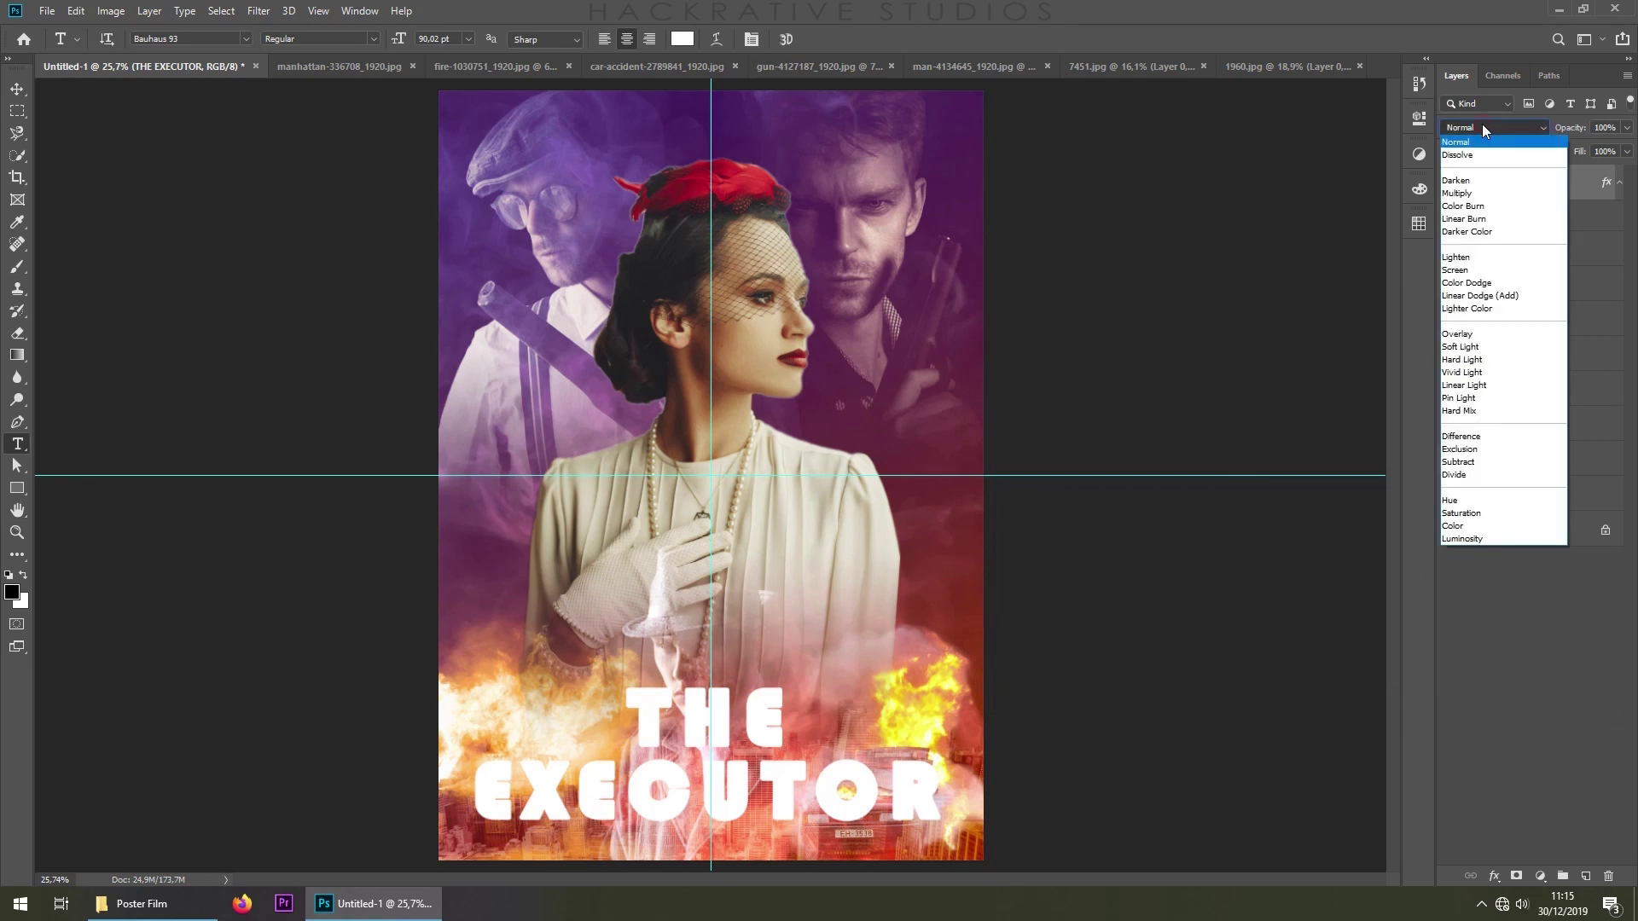
left_click(1471, 192)
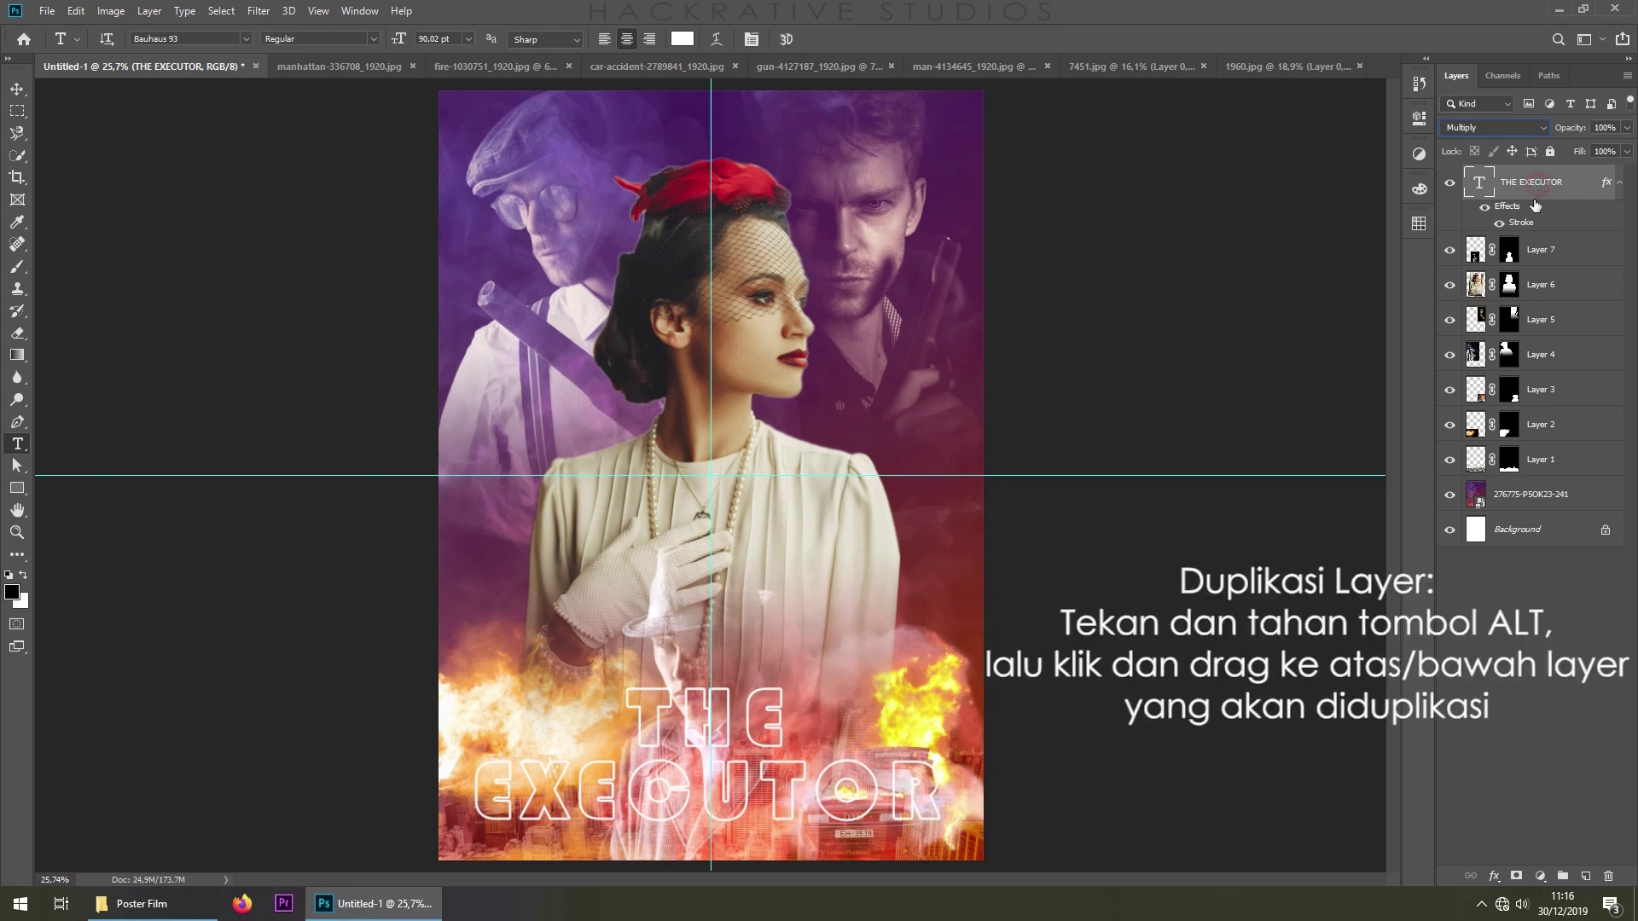
Turn a title copy into a plain, smaller IN CINEMAS DECEMBER 20 line under the title
left_click_drag(1548, 179, 1548, 201)
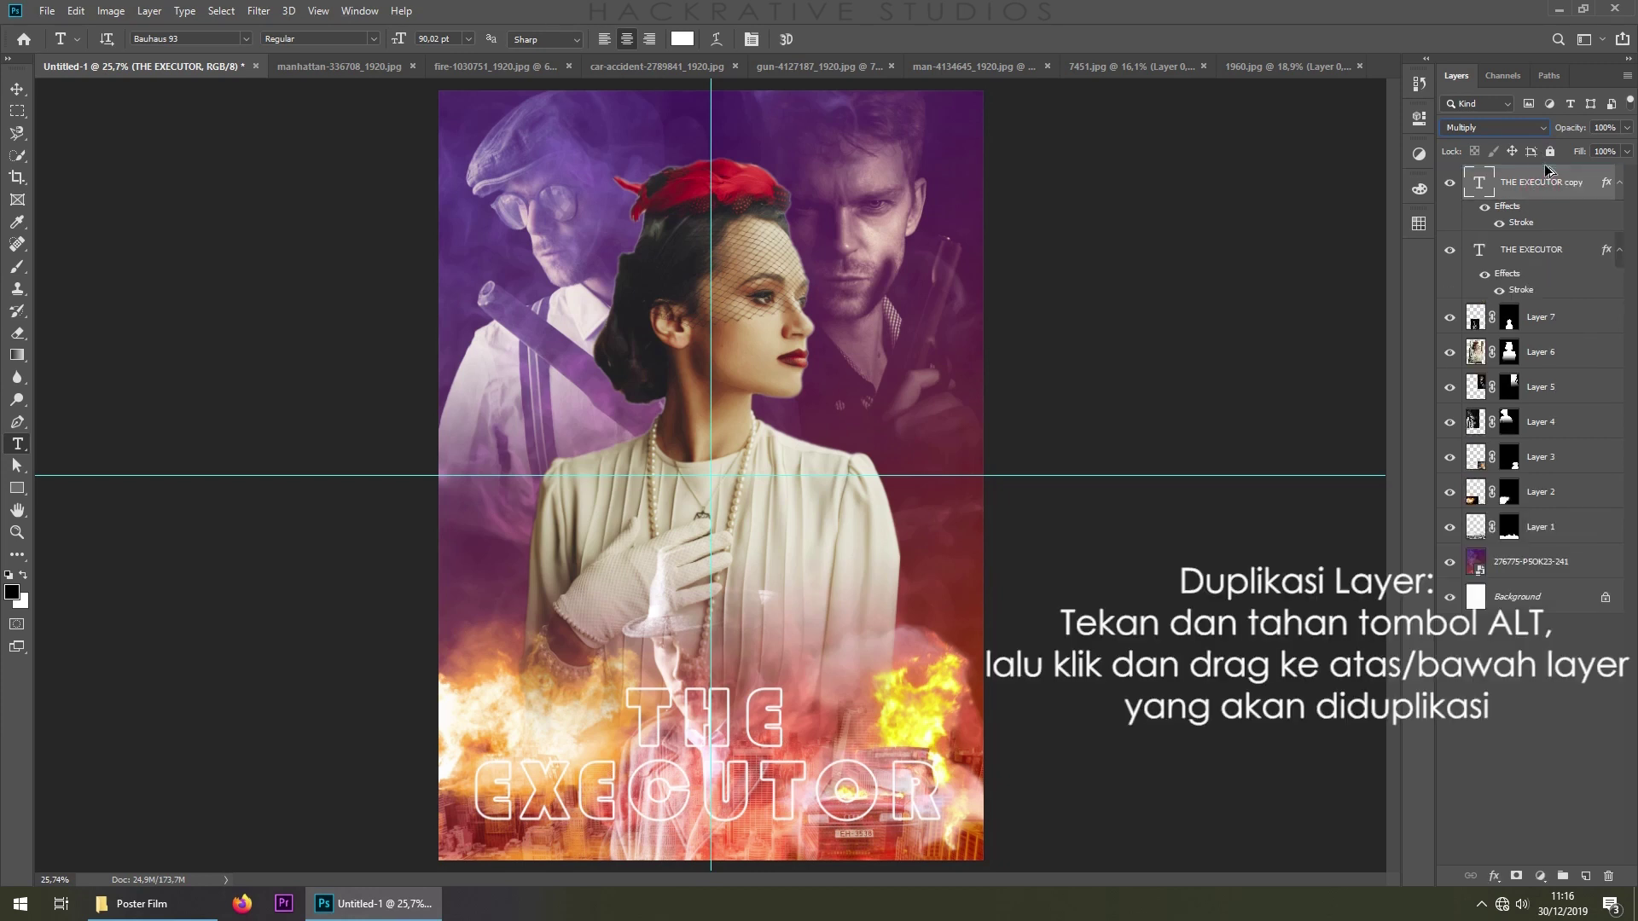
left_click_drag(748, 719, 747, 548)
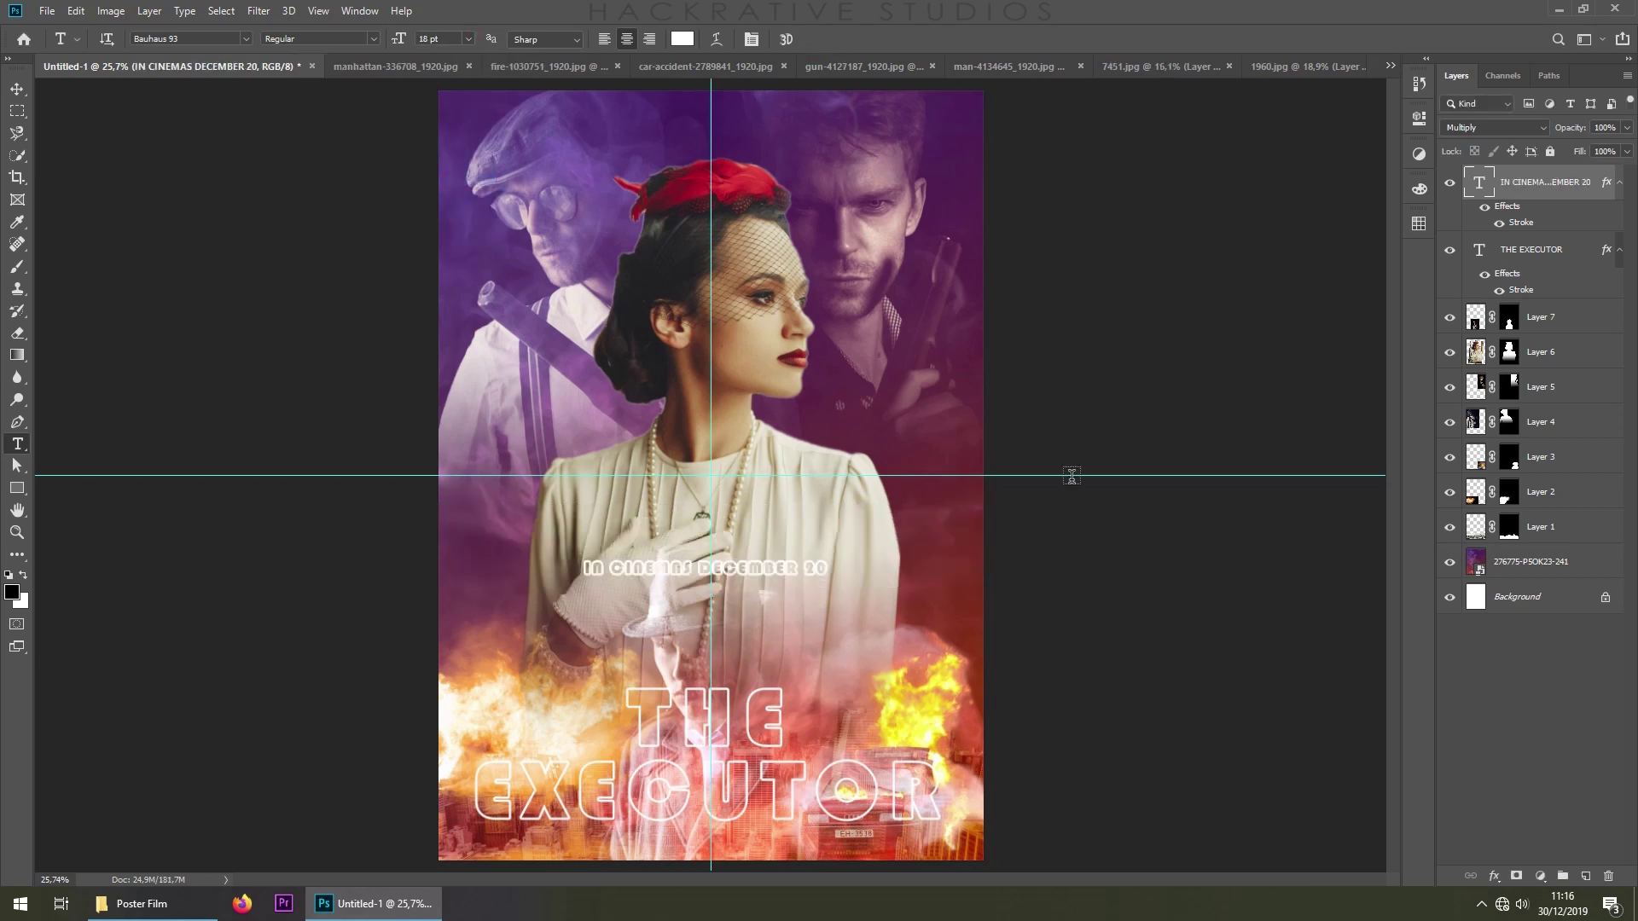
left_click(1493, 127)
right_click(1520, 182)
left_click(1382, 701)
key("ctrl+t")
left_click_drag(767, 571, 773, 851)
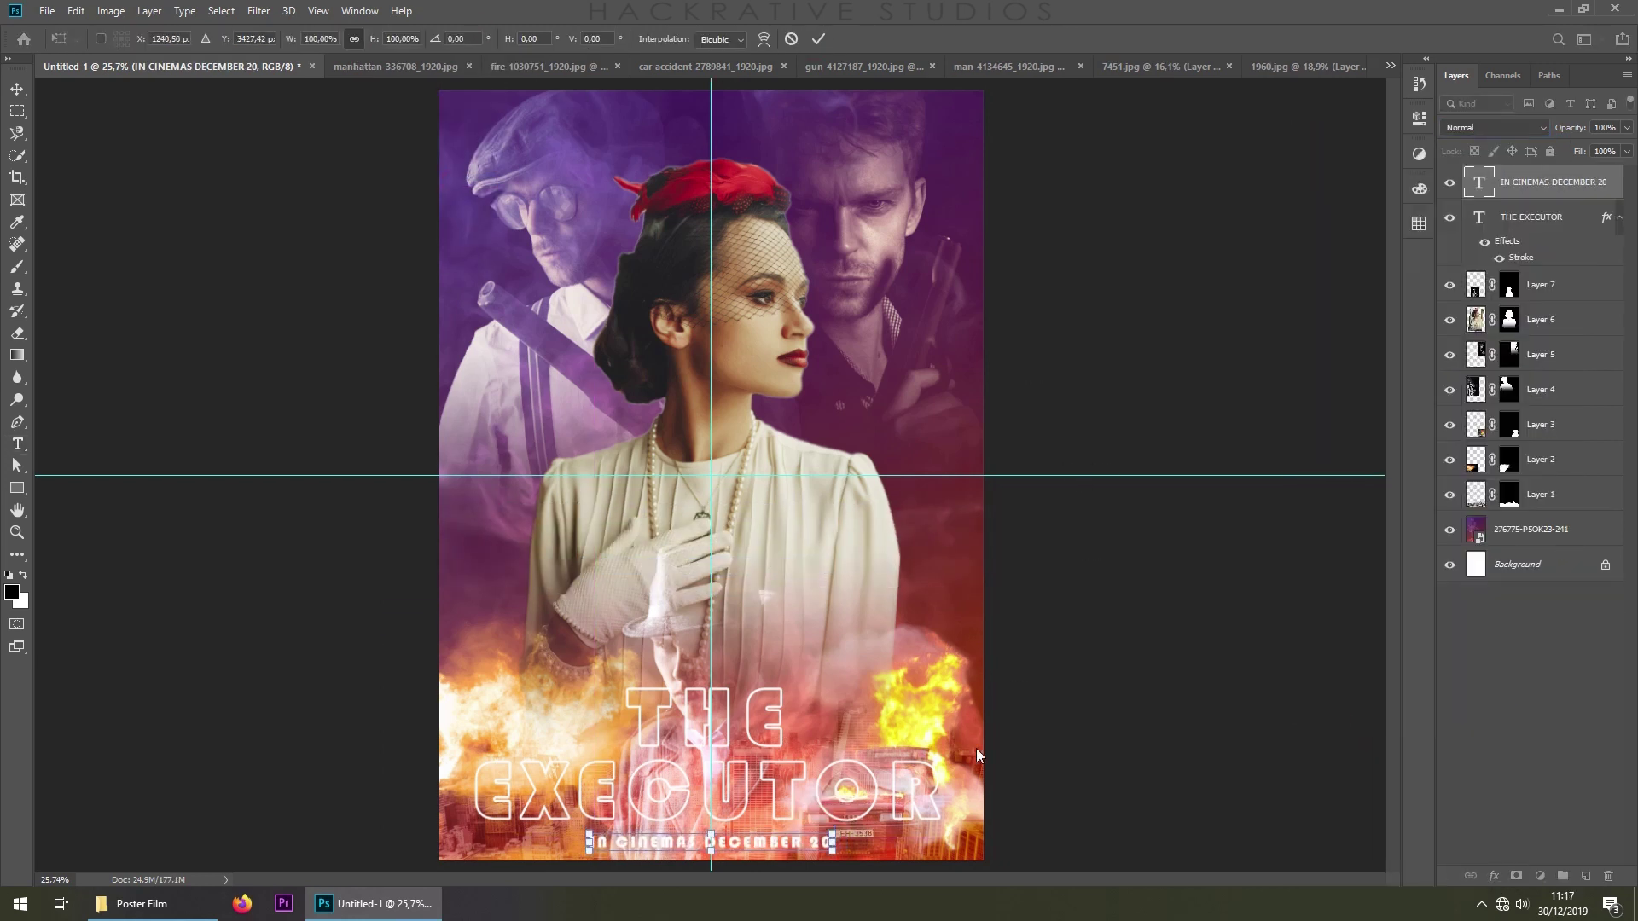
Retype another title copy as the two-line cast name EMMA WHITNEY
double_click(729, 174)
type("EMMA")
double_click(730, 247)
type("WHITNEY")
Resize EMMA WHITNEY's first name and smaller surname, tightening line spacing, keeping the outline
double_click(708, 141)
left_click(435, 38)
left_click(452, 170)
left_click(469, 38)
left_click(452, 128)
left_click(1419, 117)
left_click_drag(1172, 306, 1113, 324)
key("Return")
key("v")
left_click_drag(743, 120, 918, 119)
double_click(918, 119)
type("OLLIVER")
key("Return")
type("SNELL")
key("ctrl+Return")
mouse_move(883, 116)
left_mouse_down()
mouse_move(529, 116)
mouse_move(646, 115)
left_mouse_up()
double_click(529, 116)
type("MICHAEL CRAIG")
double_click(710, 117)
type("36")
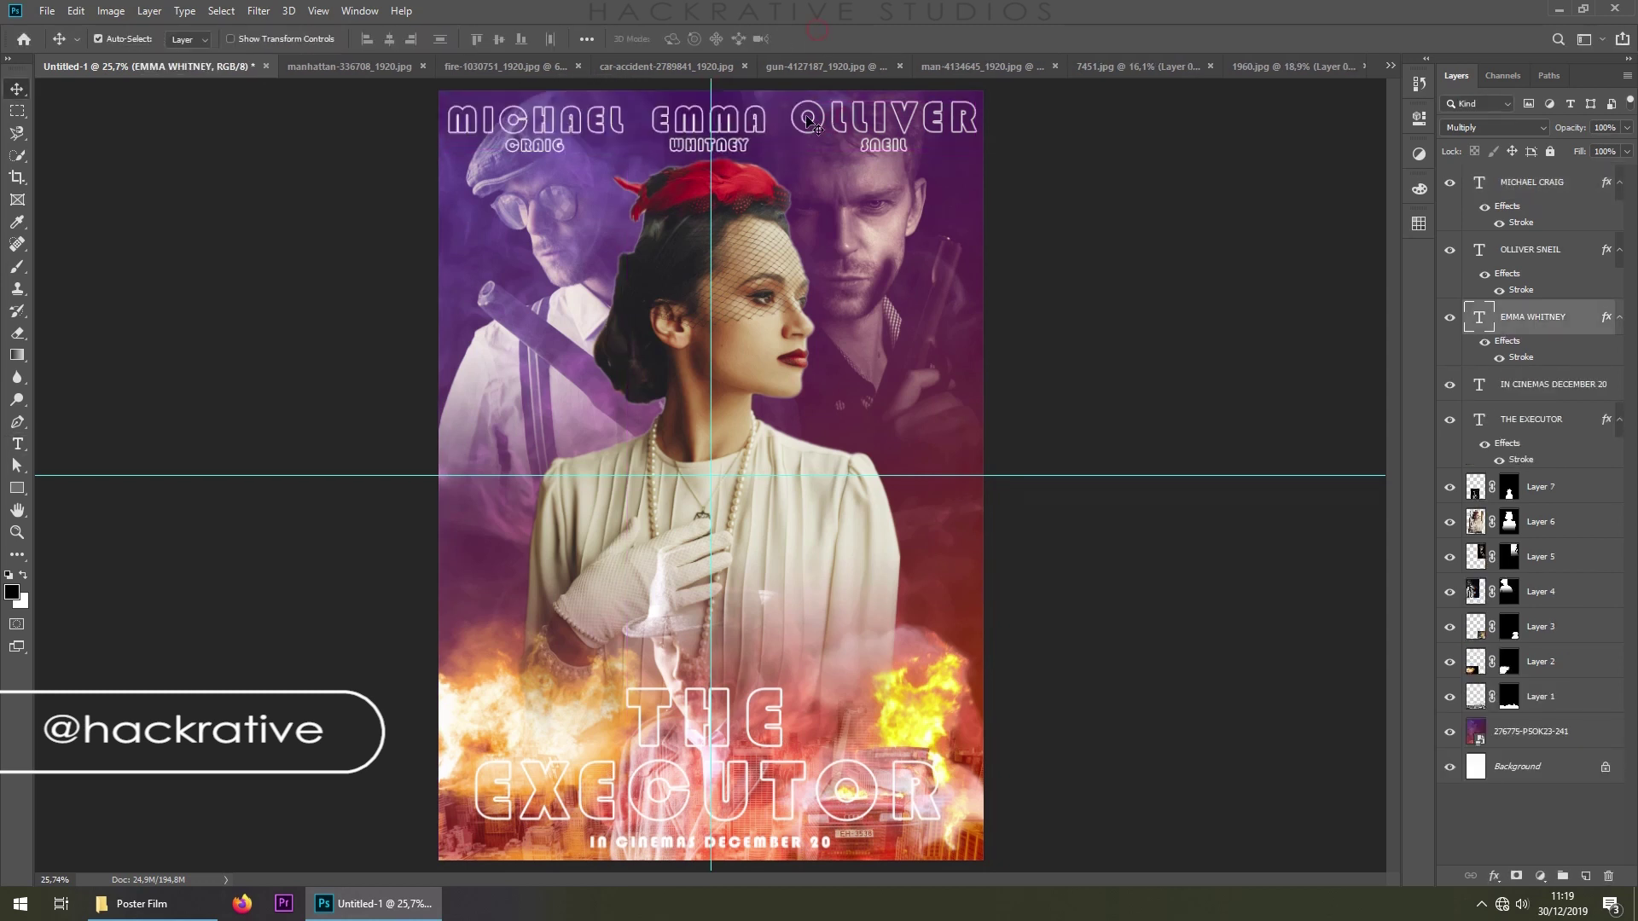
double_click(884, 119)
type("36v")
left_click(1535, 521)
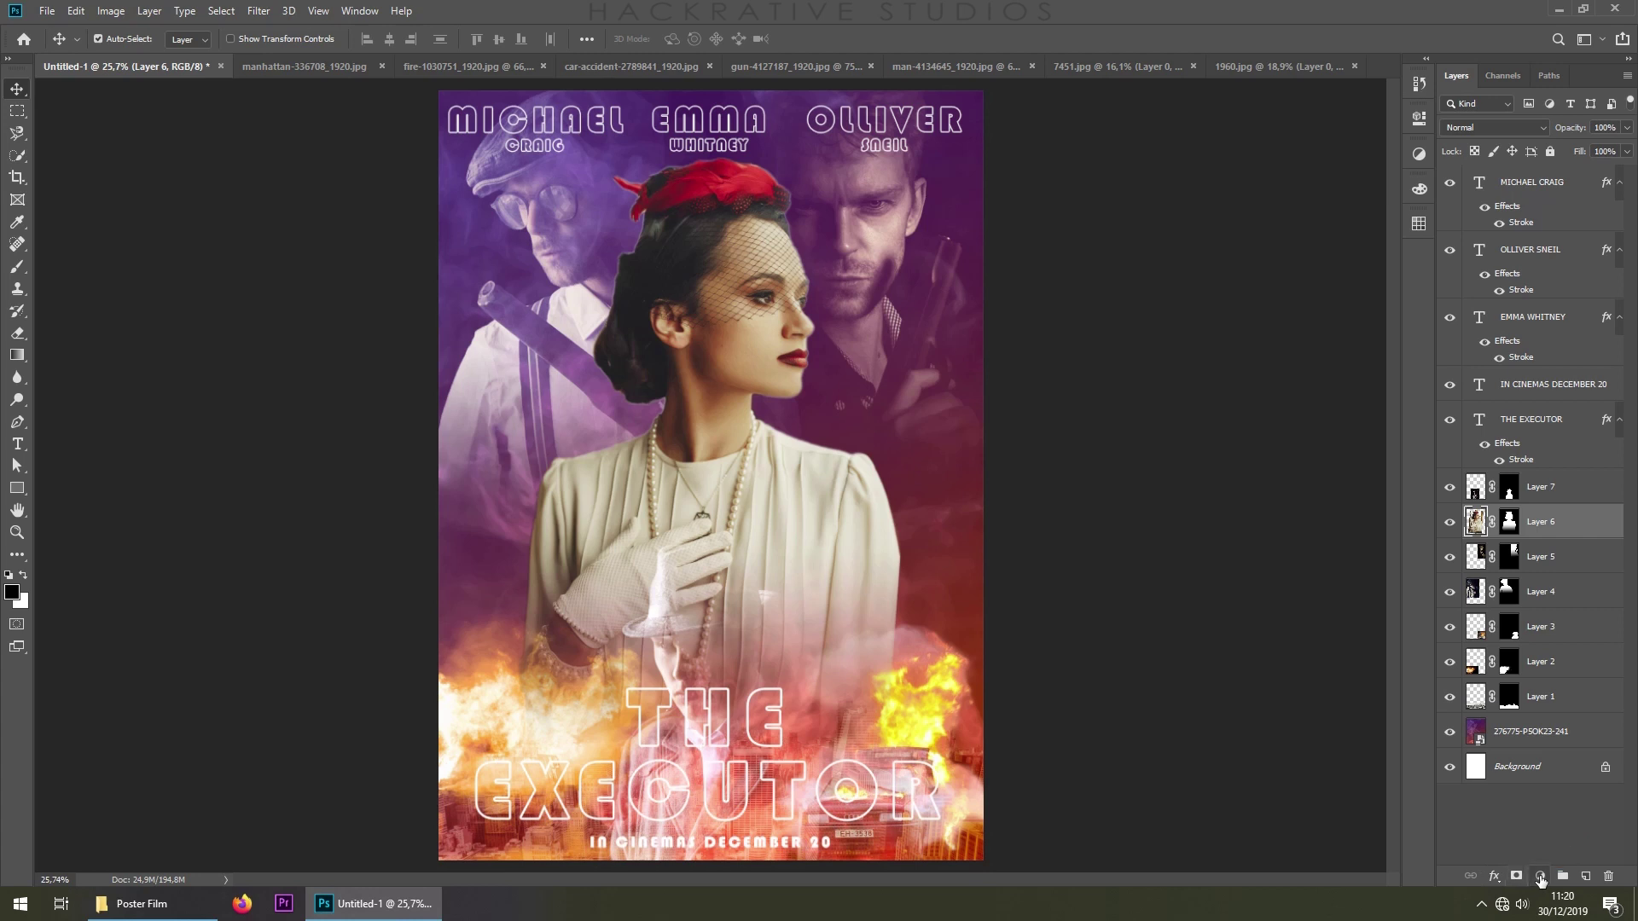
Add a Gradient Fill layer with its angle set to 0°
left_click(1539, 877)
left_click(1547, 592)
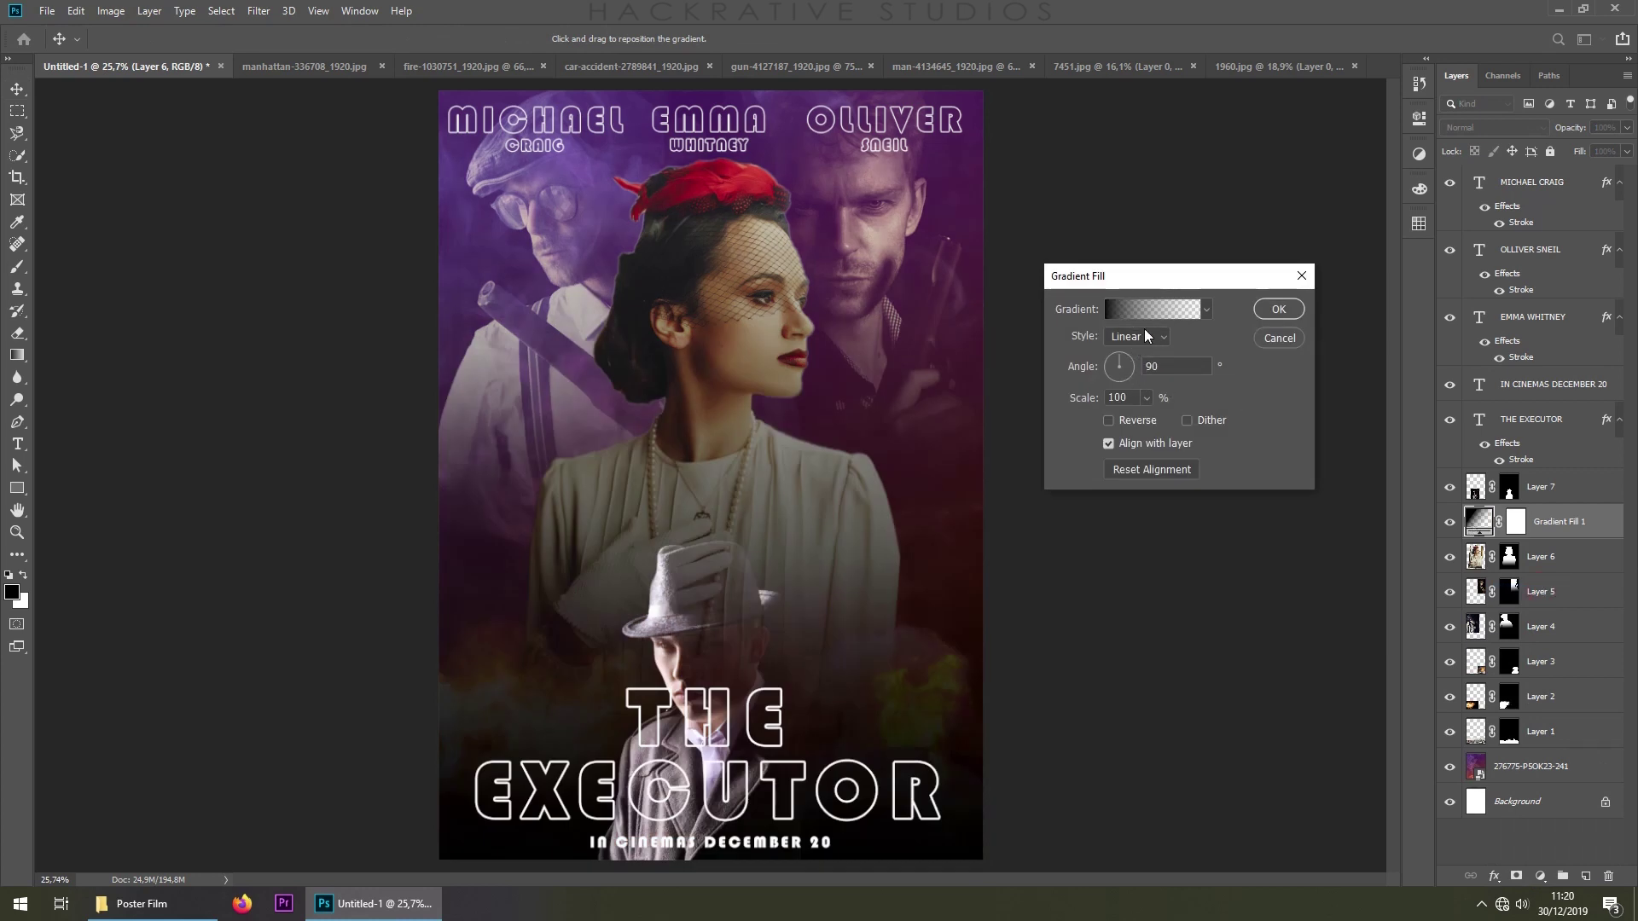
left_click_drag(1119, 362, 1106, 370)
double_click(1151, 367)
type("0")
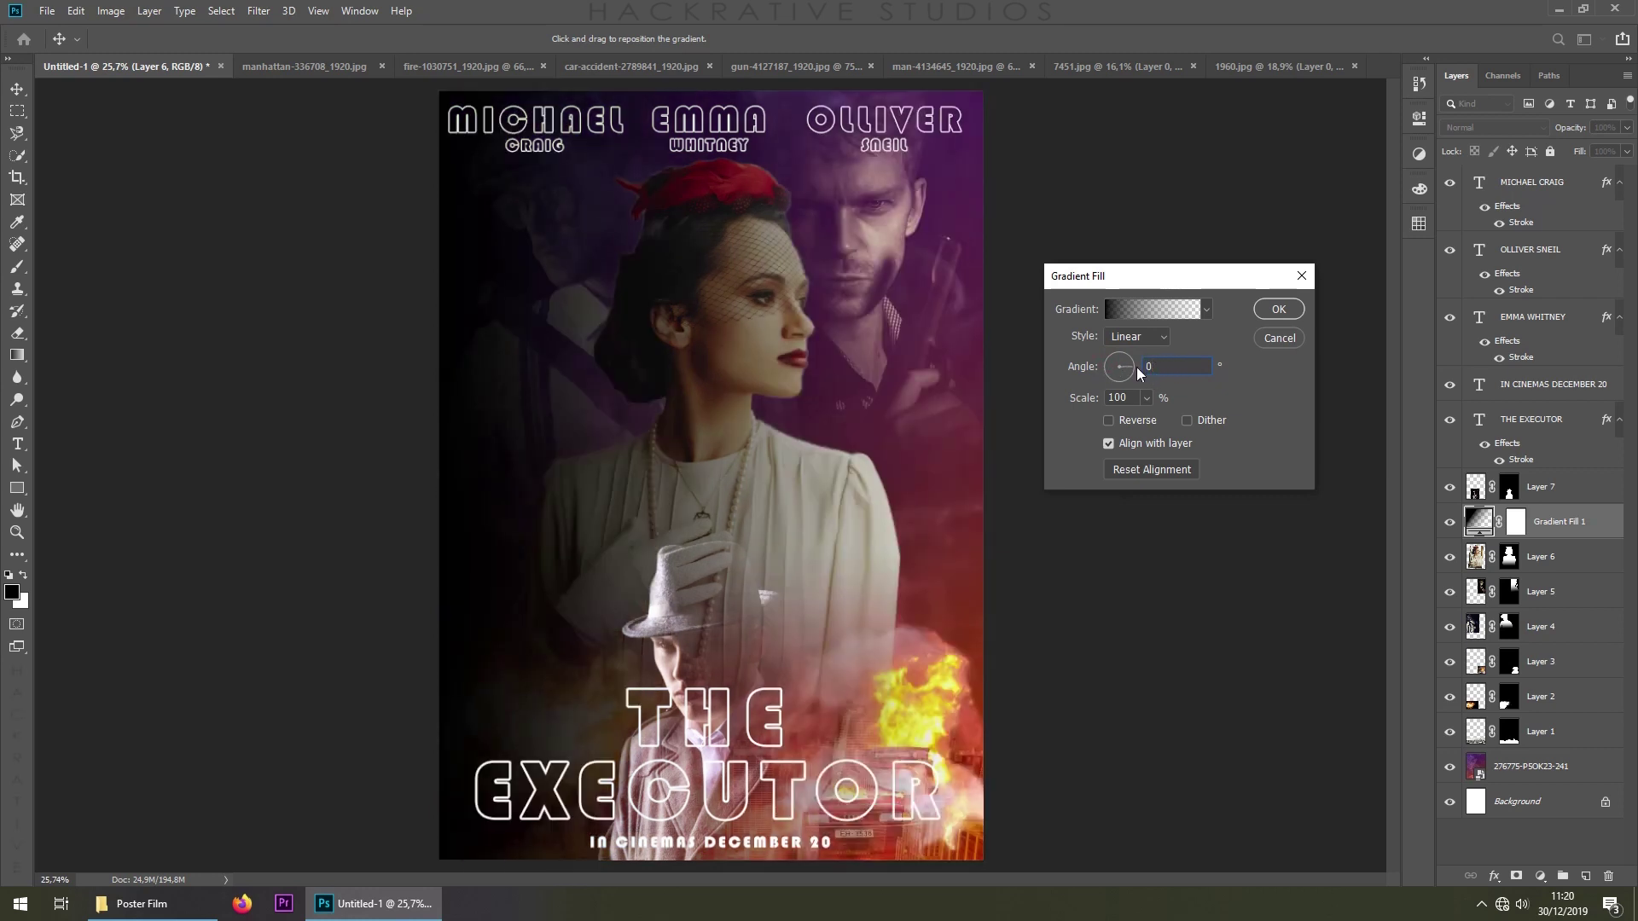
Set the gradient's left stop to the fire's yellow (edcf42) and confirm the fill
left_click(1135, 307)
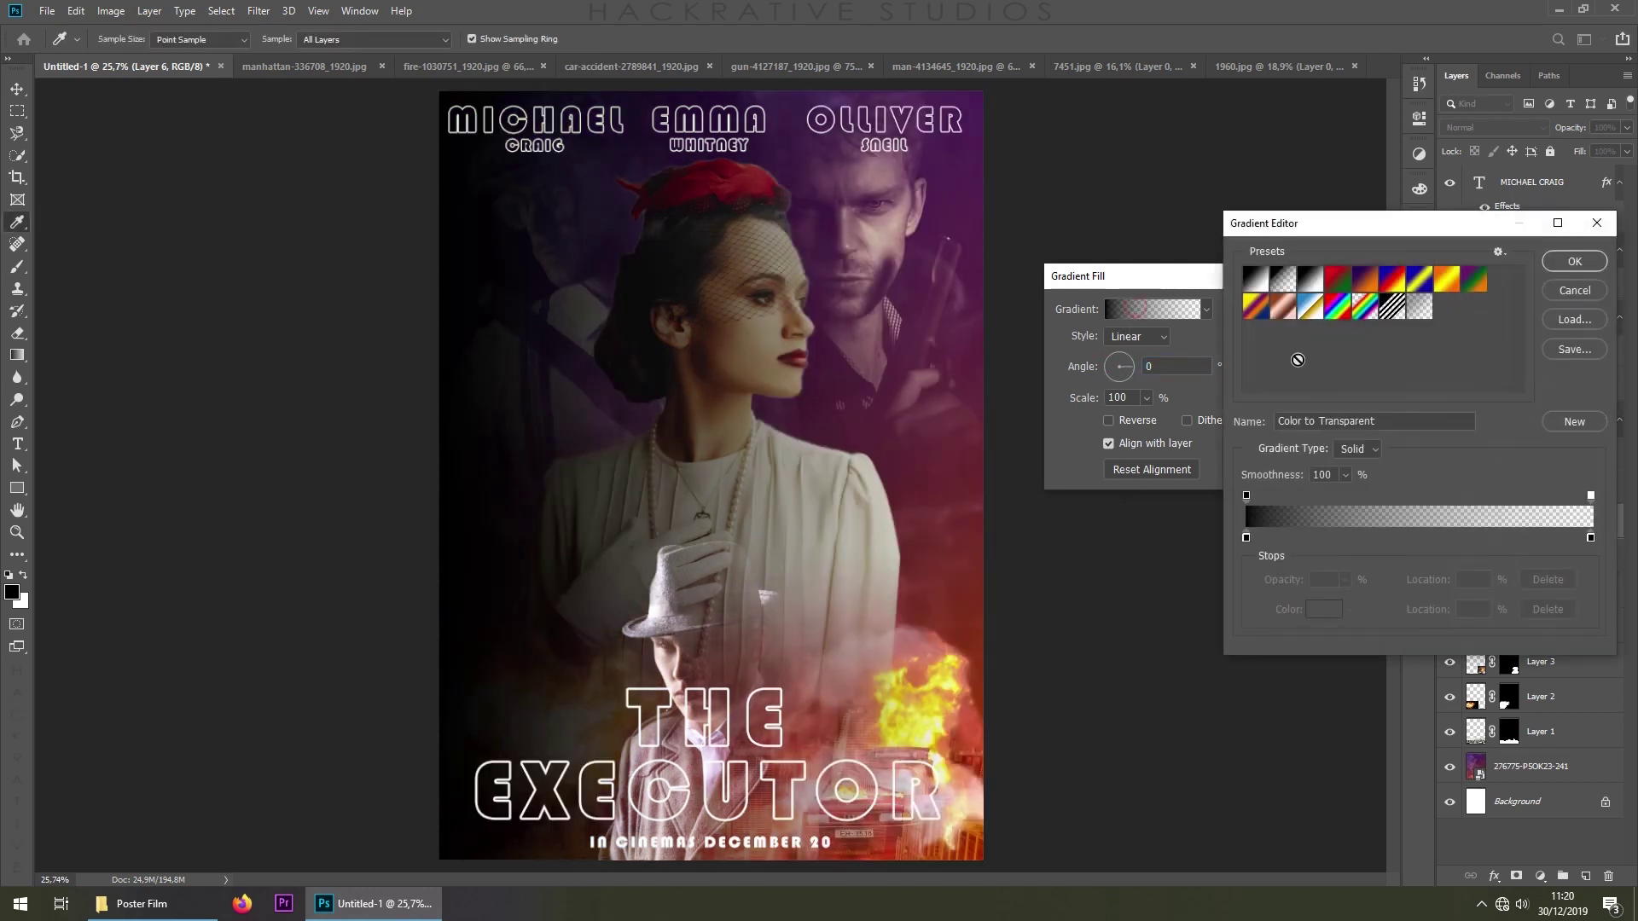
left_click(1245, 535)
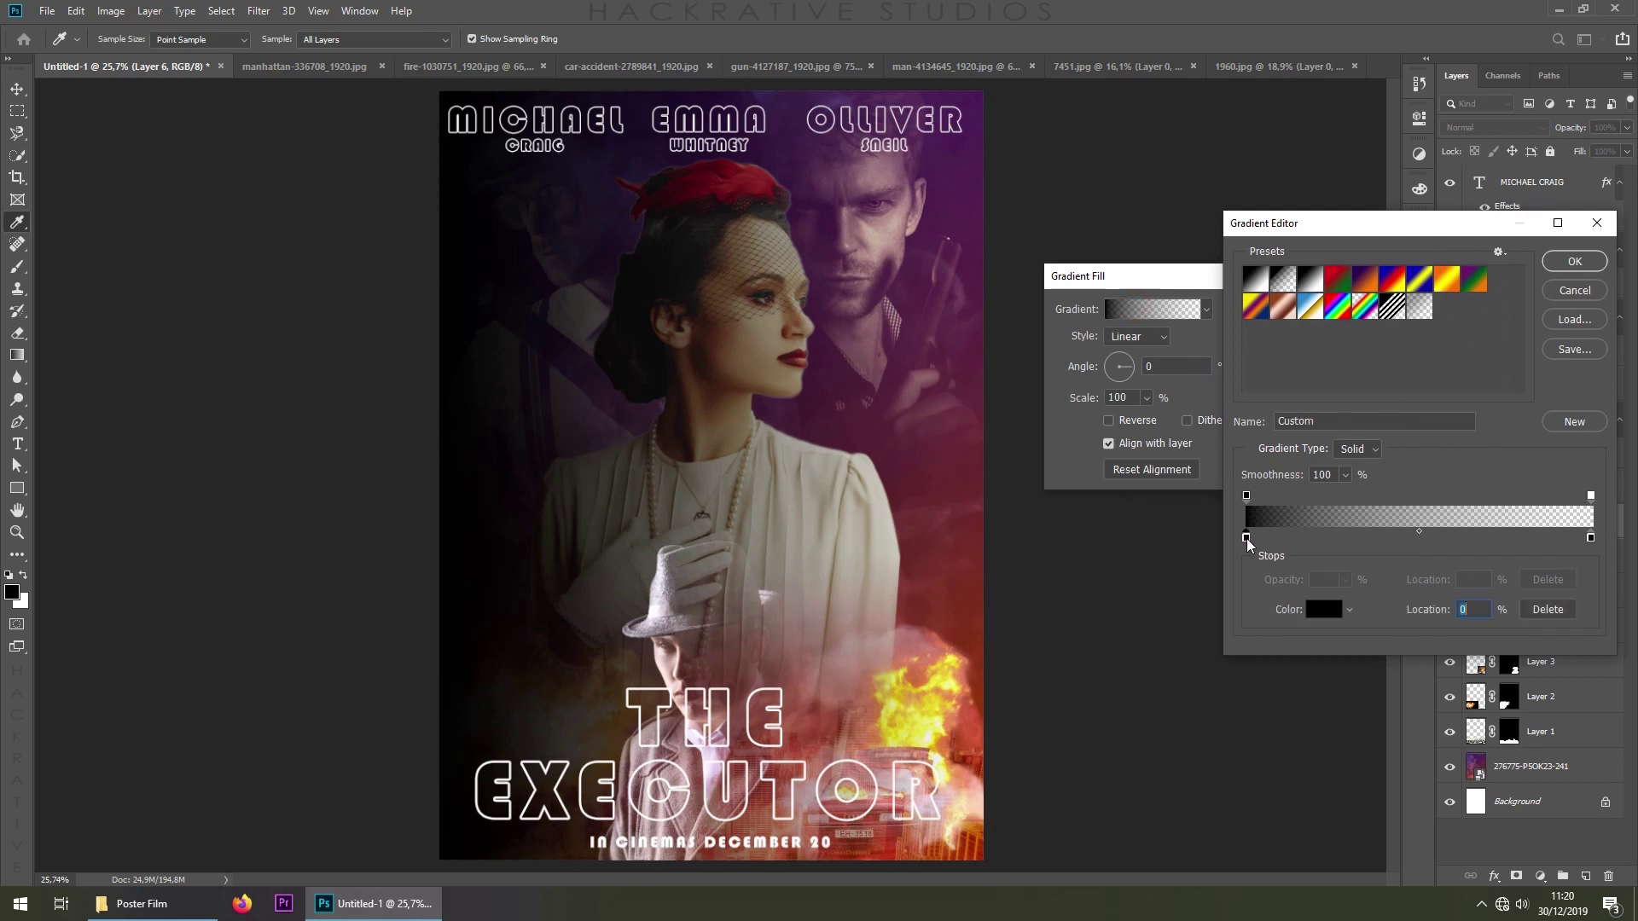
double_click(1245, 536)
left_click(931, 679)
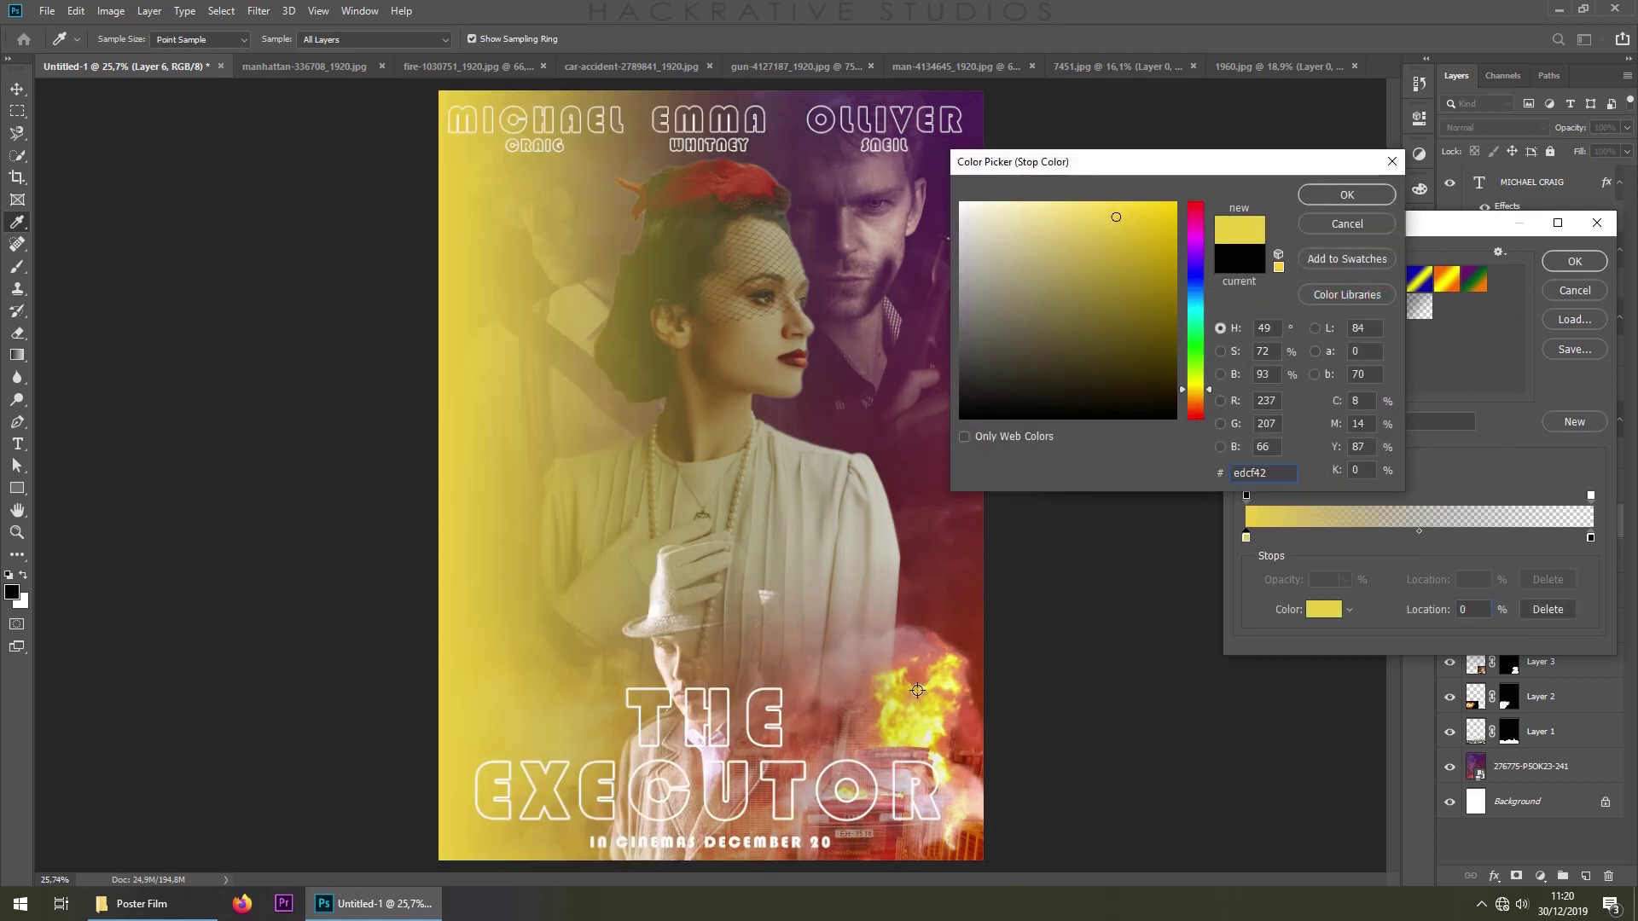
left_click(1348, 196)
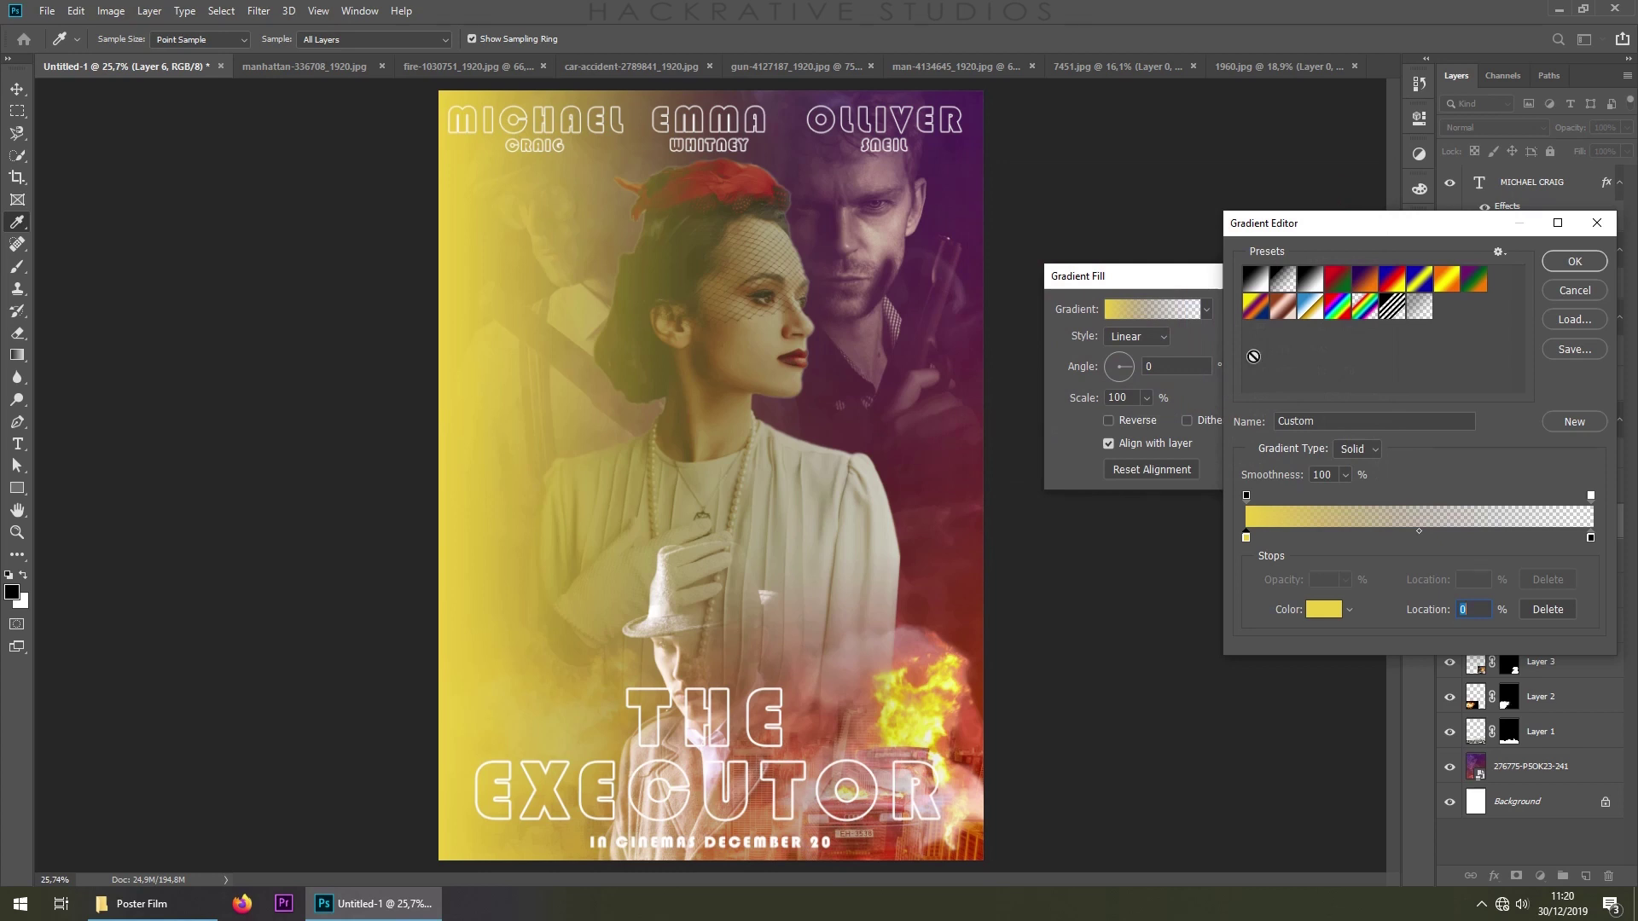
left_click(1568, 264)
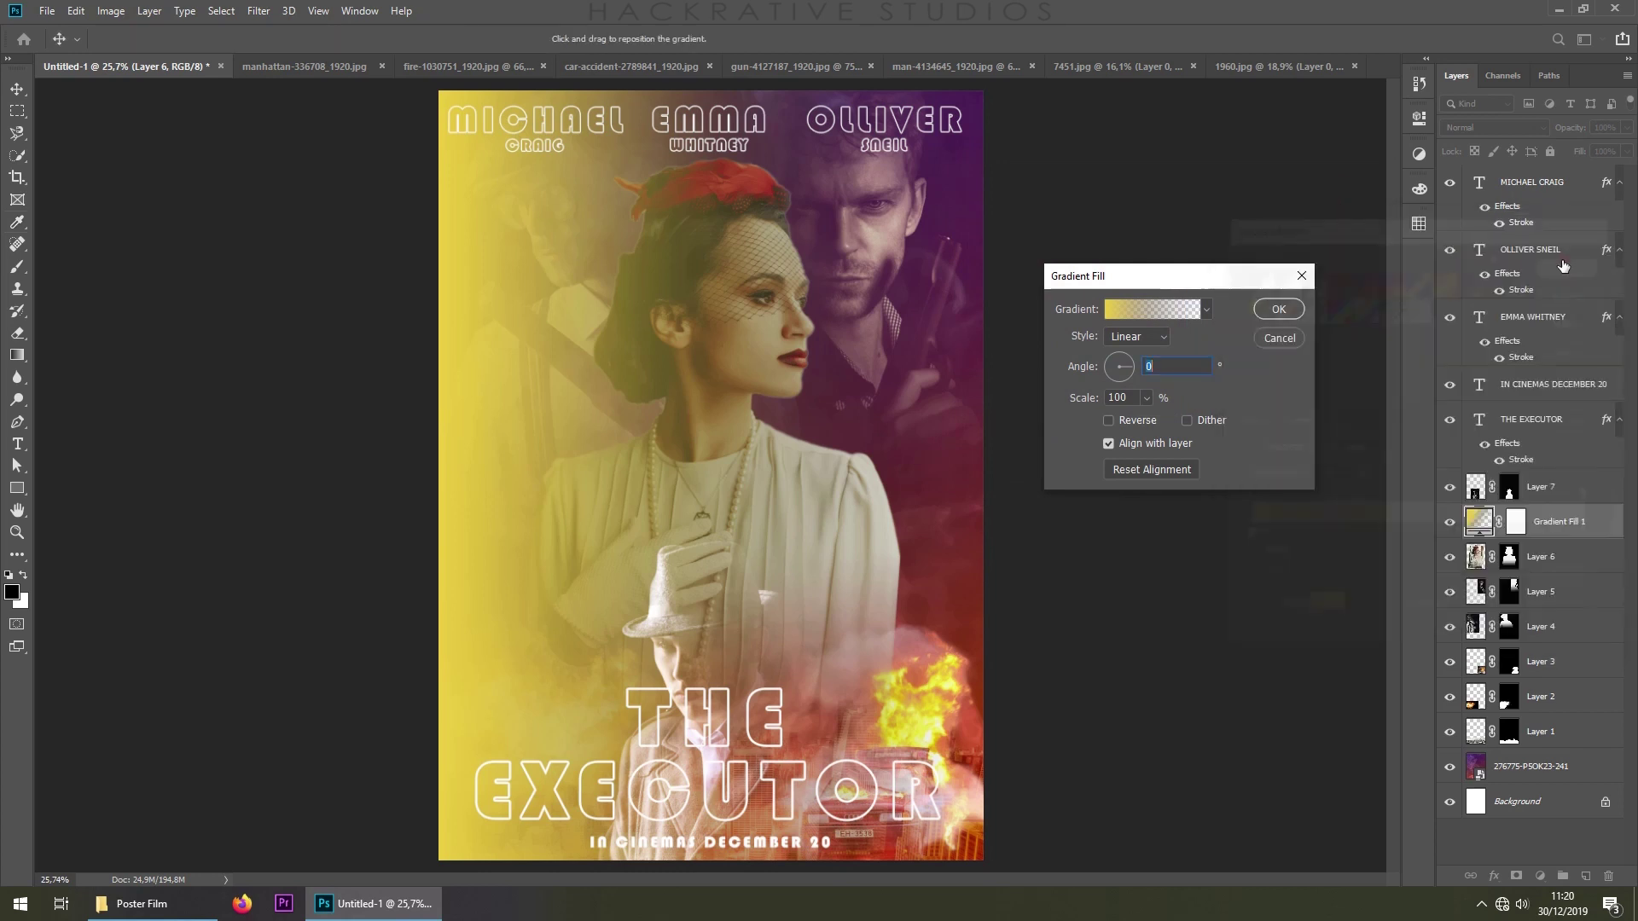
left_click(1277, 308)
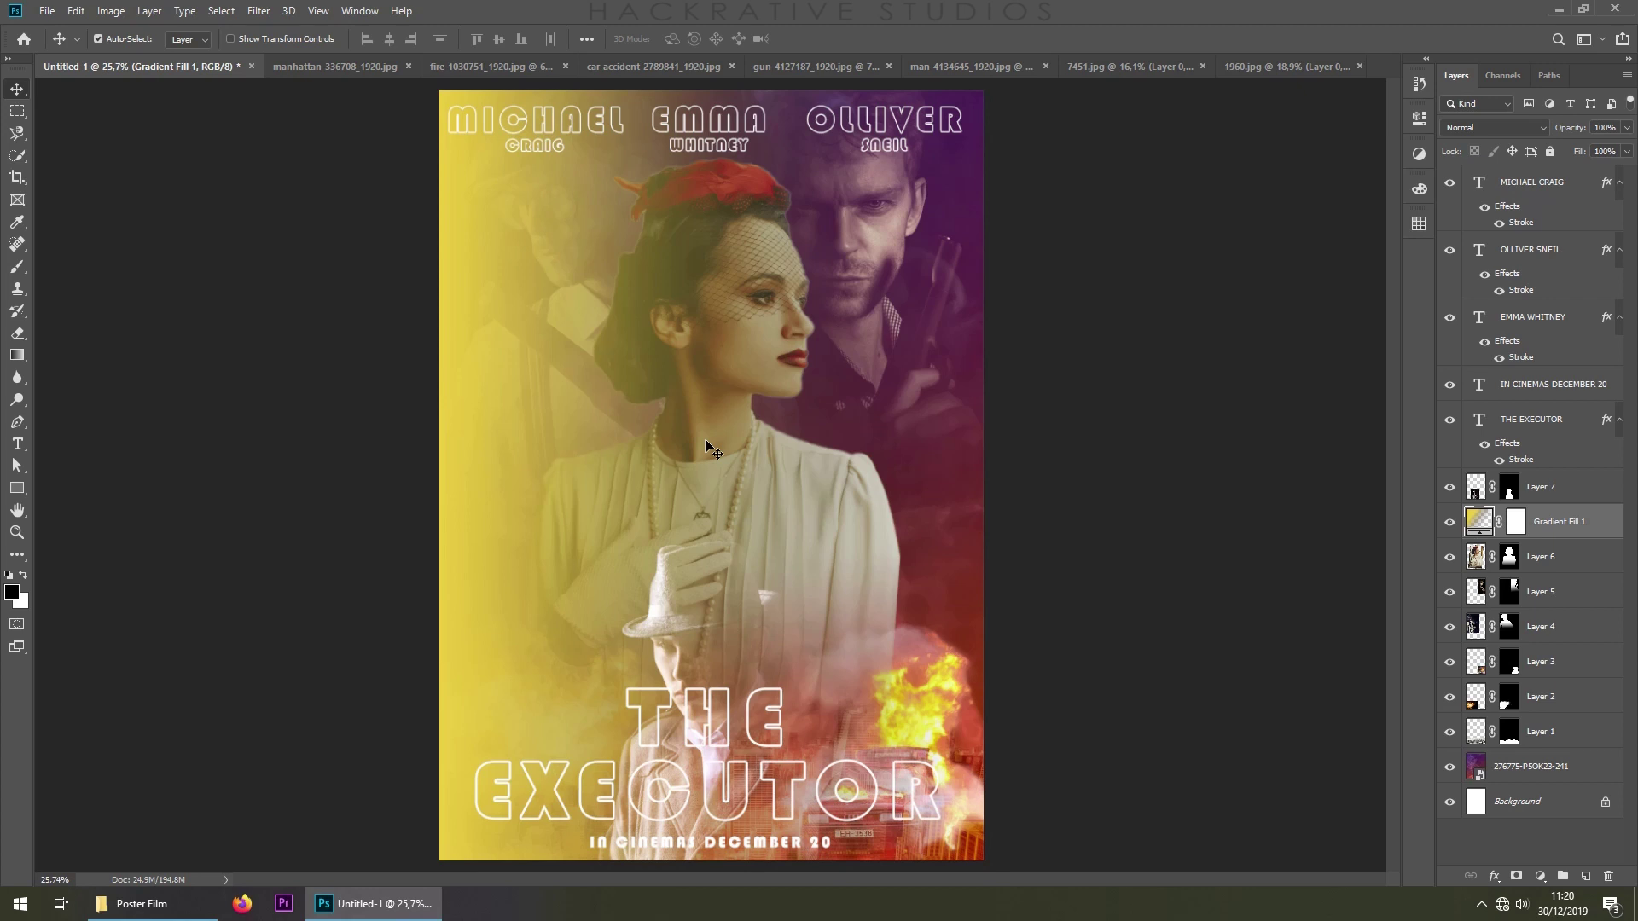
Clip Gradient Fill 1 to the woman's layer, angle 28,64°, with a 0% opacity stop at 45%
right_click(1576, 519)
left_click(1375, 494)
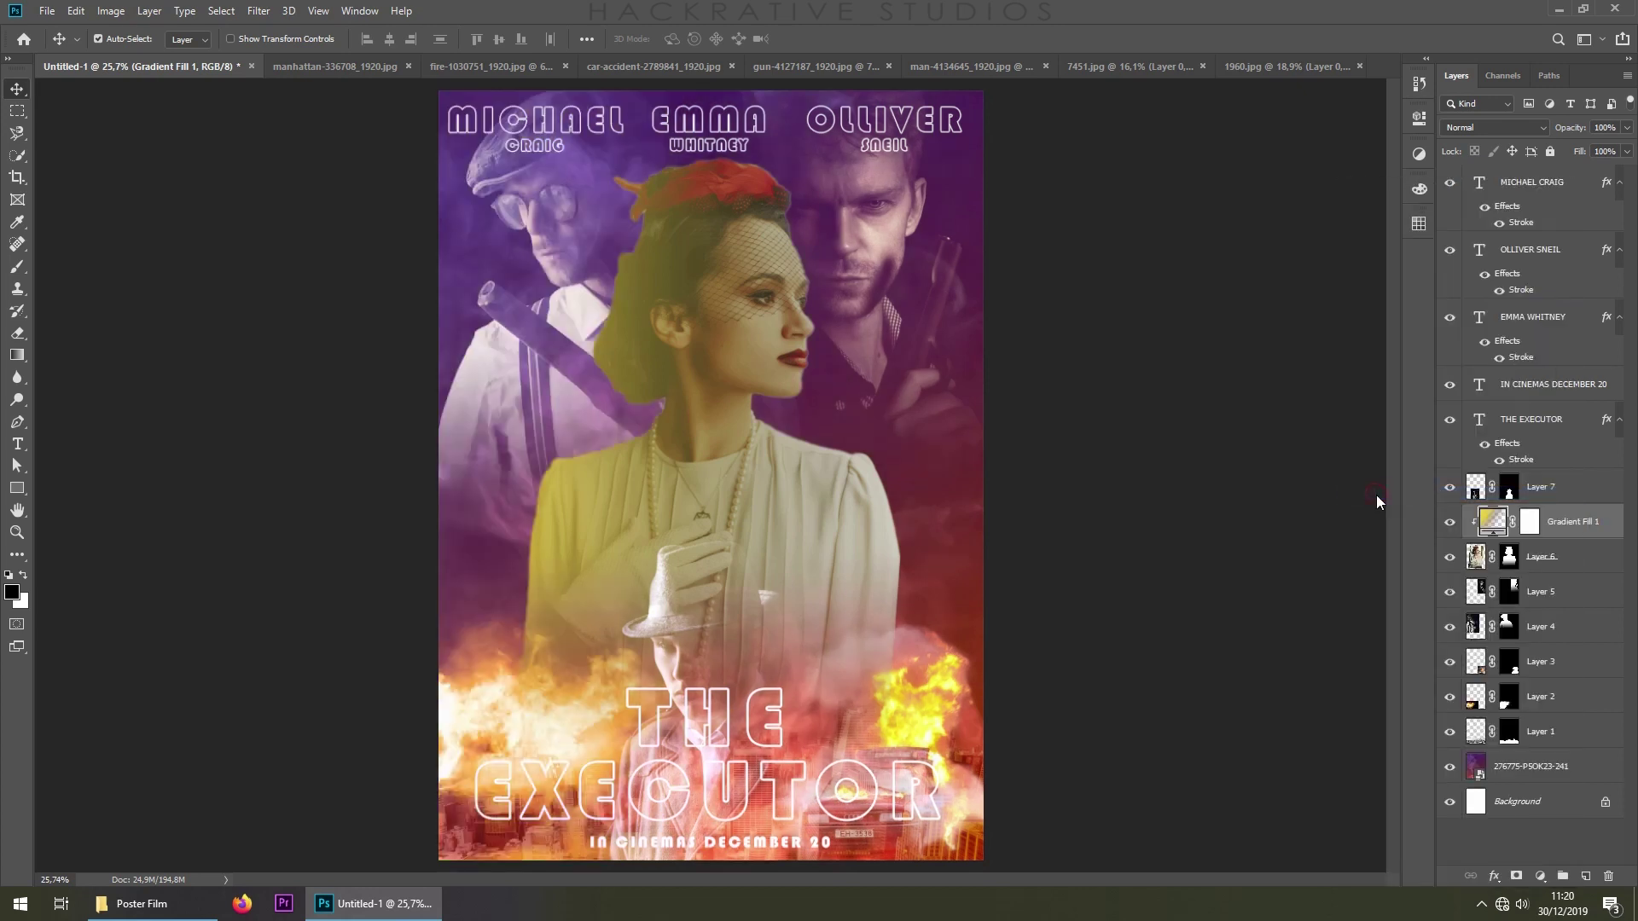
double_click(1492, 521)
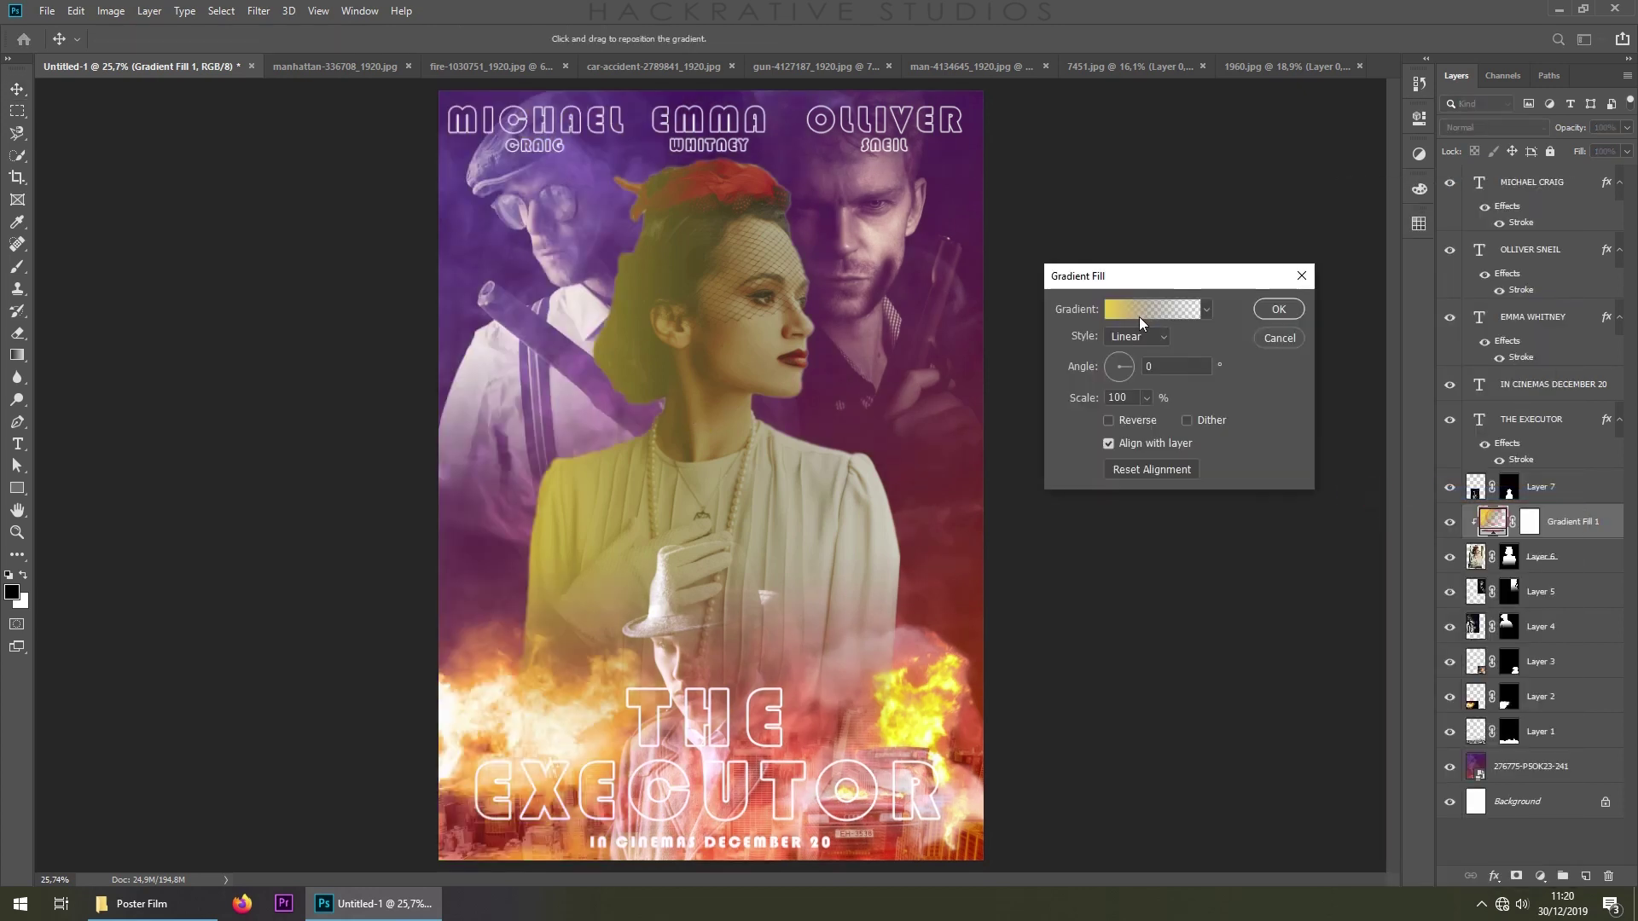
left_click_drag(1134, 362, 1133, 358)
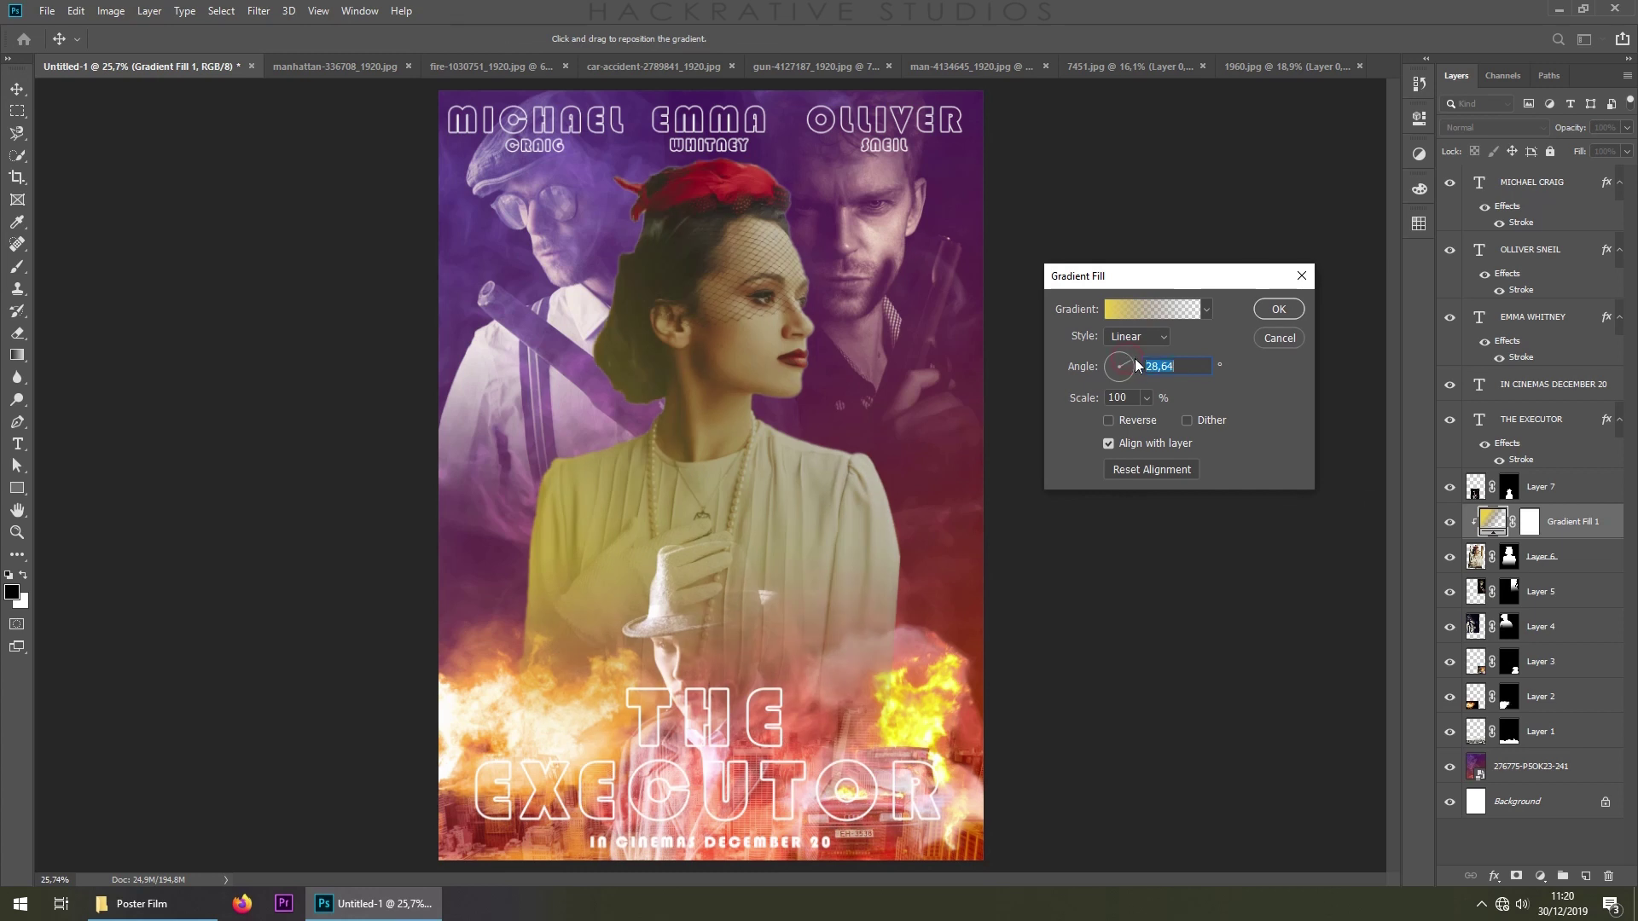
left_click(1120, 310)
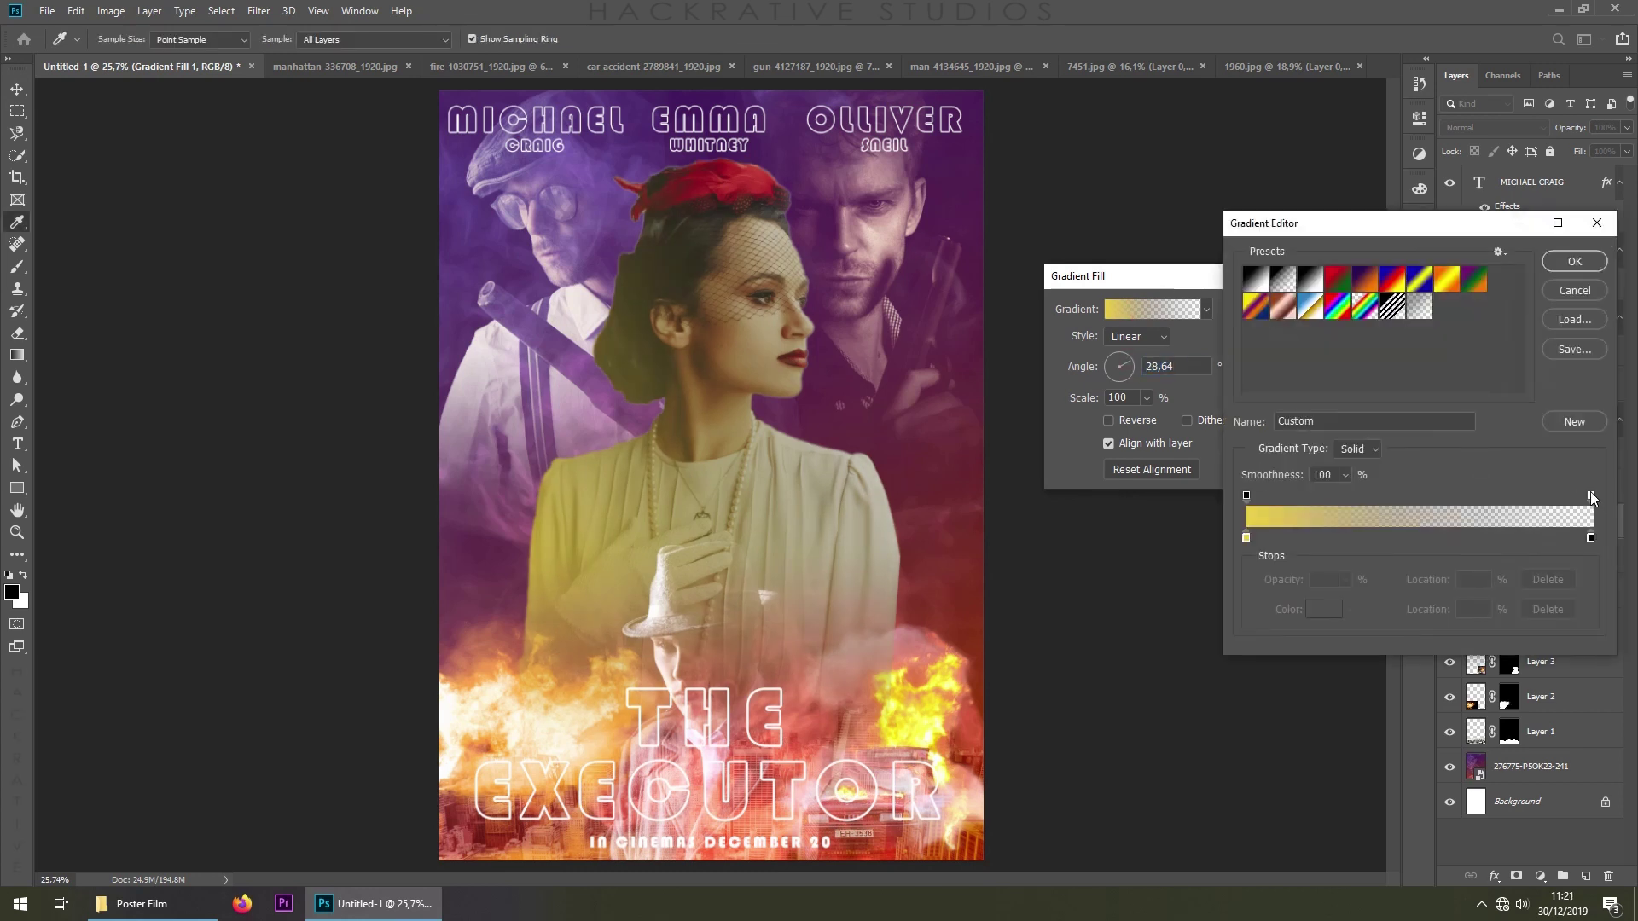
left_click_drag(1591, 496, 1406, 503)
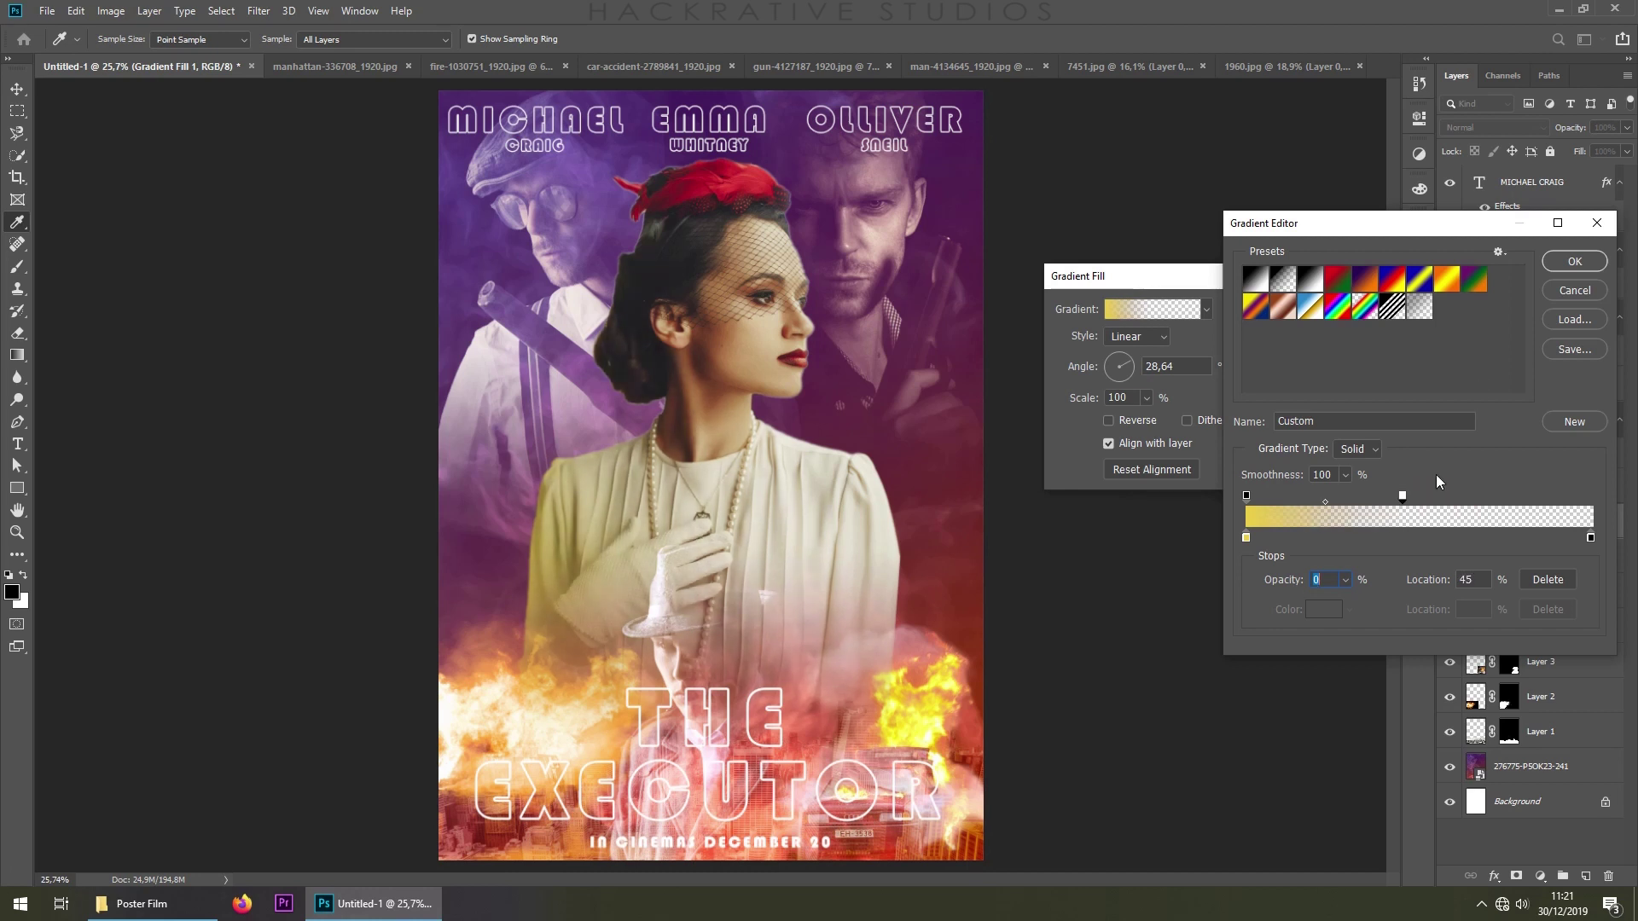
left_click(1575, 262)
left_click(1277, 308)
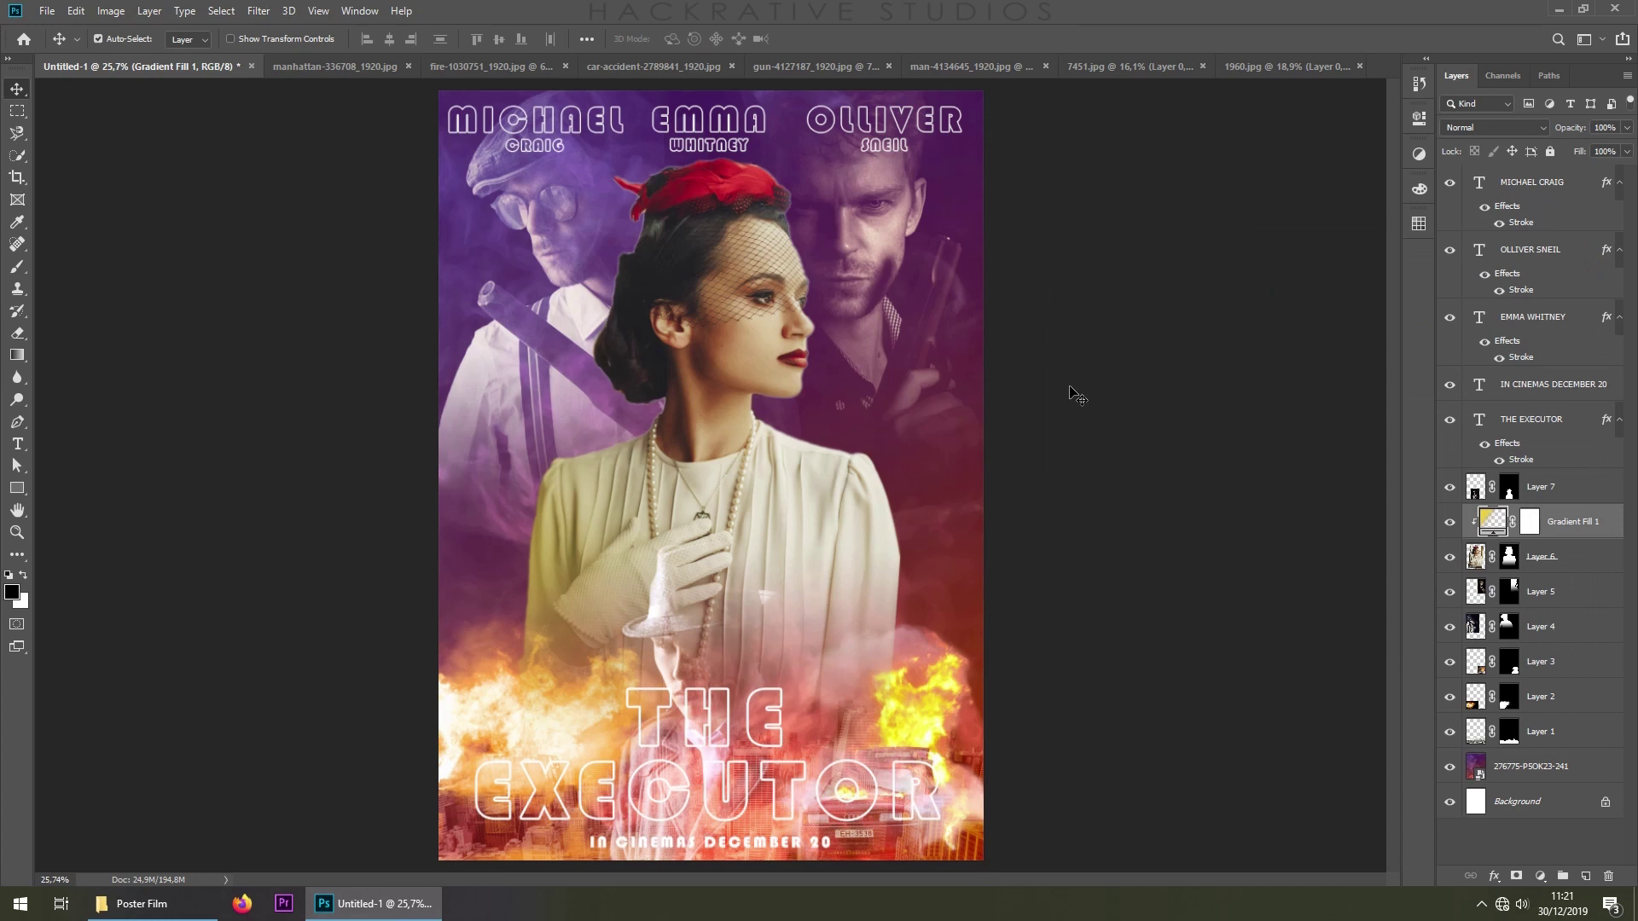